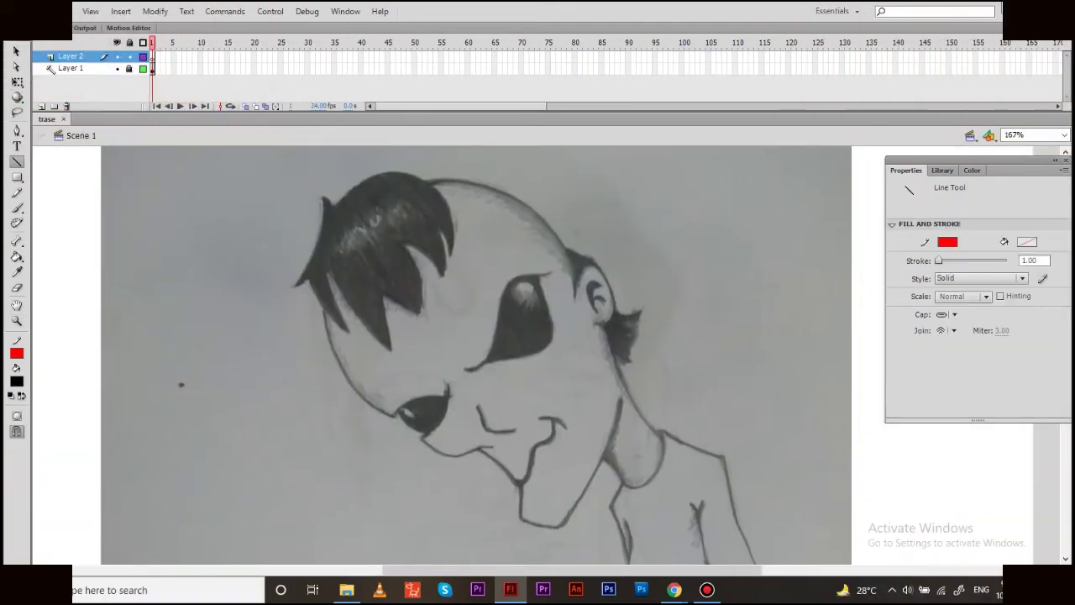
# Set the stroke thickness to 2 and bend a red line into an arc over the head
pyautogui.write('2')
pyautogui.press('Return')
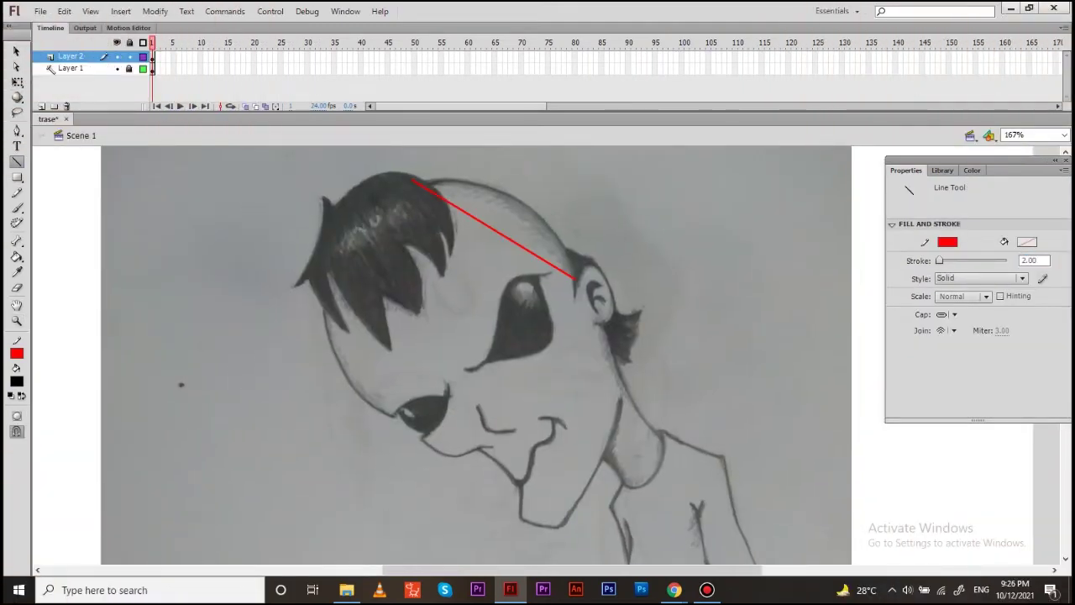
pyautogui.press('v')
pyautogui.moveTo(493, 227); pyautogui.dragTo(505, 193)
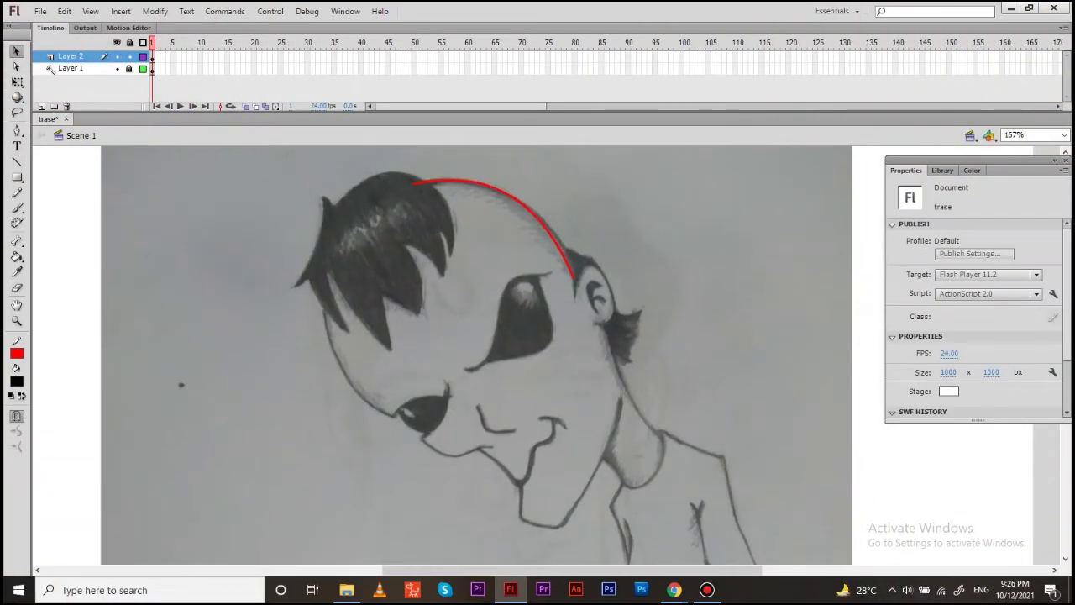
# Trace the left edge of the hair and a short line beside the eye
pyautogui.press('n')
pyautogui.moveTo(375, 202); pyautogui.dragTo(427, 383)
pyautogui.press('v')
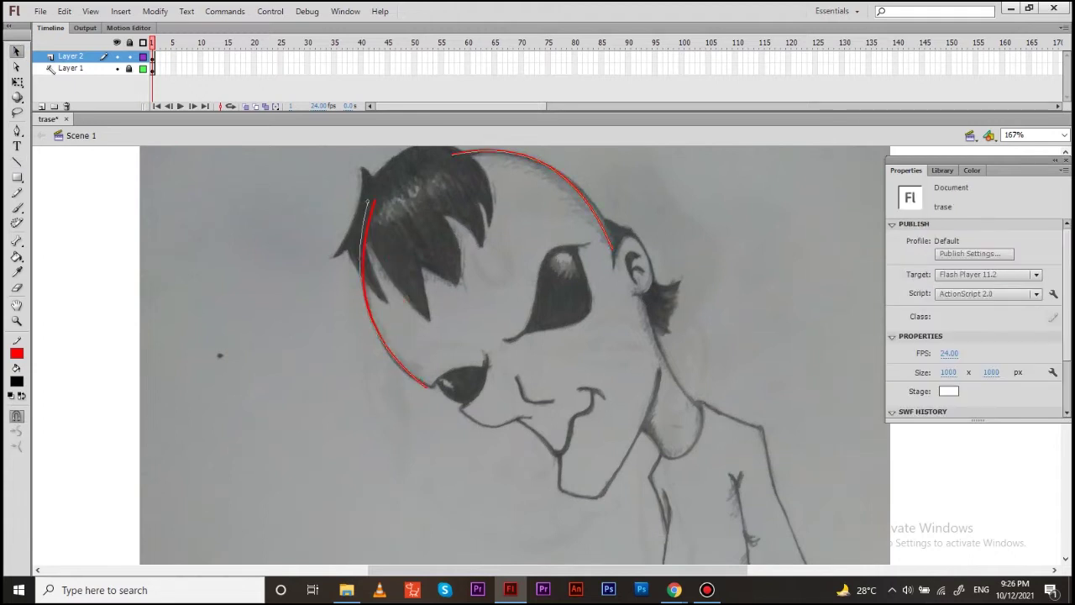
pyautogui.press('n')
pyautogui.moveTo(322, 339)
pyautogui.mouseDown()
pyautogui.moveTo(379, 317)
pyautogui.moveTo(382, 372)
pyautogui.mouseUp()
pyautogui.press('v')
# Add a short red line across the eye and leave group editing mode
pyautogui.press('n')
pyautogui.press('v')
pyautogui.press('n')
pyautogui.moveTo(380, 301)
pyautogui.mouseDown()
pyautogui.moveTo(357, 357)
pyautogui.moveTo(376, 333)
pyautogui.mouseUp()
pyautogui.press('v')
pyautogui.scroll(-3, 411, 353)
pyautogui.hotkey('ctrl', 'e')
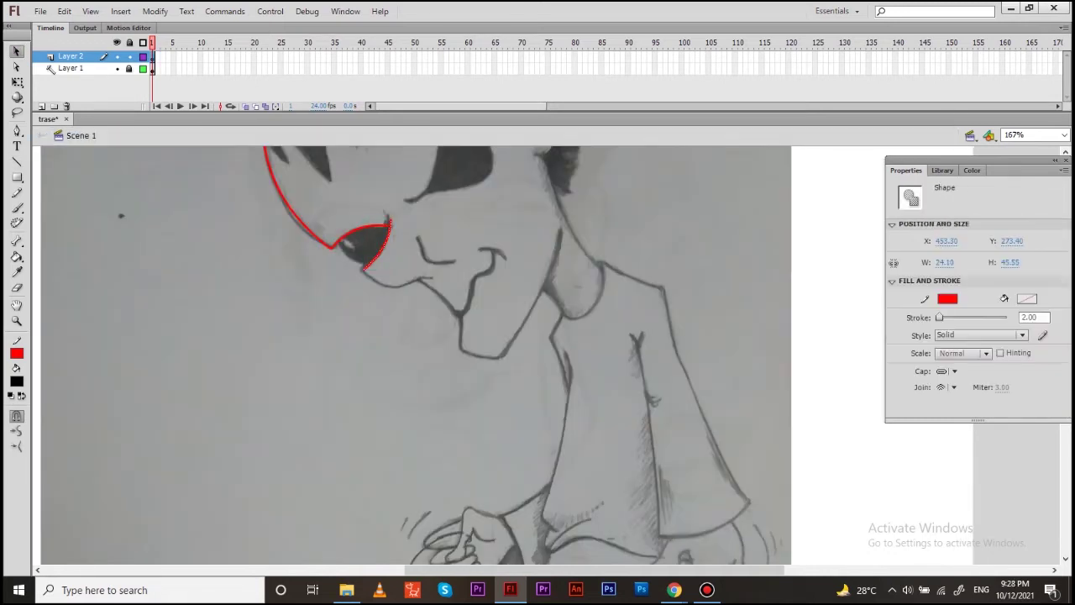
# Draw a red line under the nose and zoom in on the nose and mouth
pyautogui.press('n')
pyautogui.moveTo(363, 269); pyautogui.dragTo(418, 280)
pyautogui.press('v')
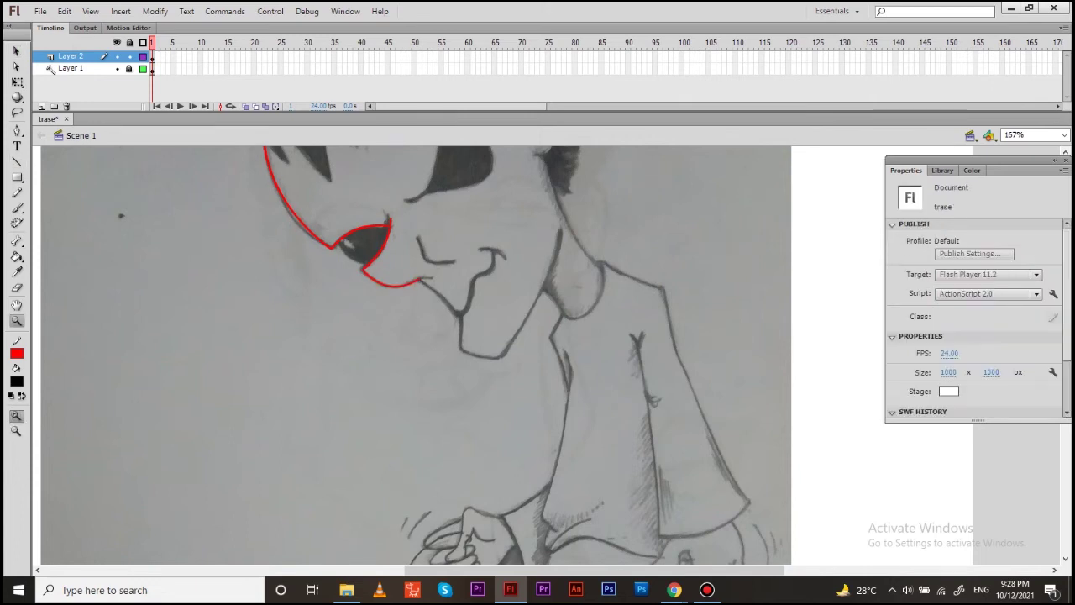
pyautogui.moveTo(358, 242); pyautogui.dragTo(597, 341)
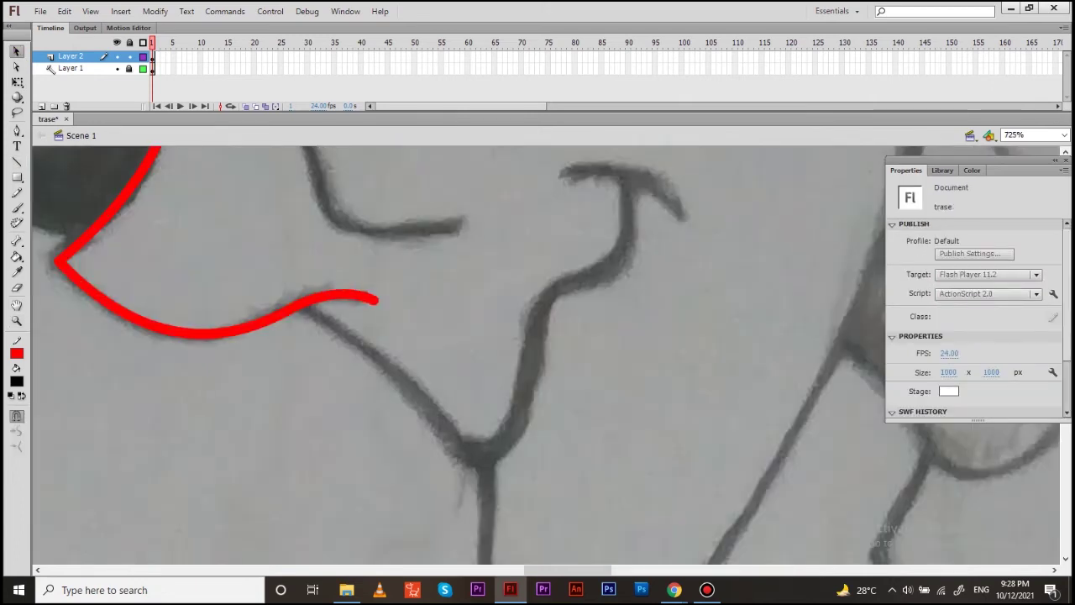
# Trace a red line down to the stroke junction and along the nose stroke
pyautogui.scroll(-1, 537, 353)
pyautogui.press('n')
pyautogui.moveTo(288, 261)
pyautogui.mouseDown()
pyautogui.moveTo(452, 420)
pyautogui.moveTo(280, 357)
pyautogui.mouseUp()
pyautogui.press('v')
pyautogui.press('n')
pyautogui.moveTo(280, 357)
pyautogui.mouseDown()
pyautogui.moveTo(354, 317)
pyautogui.moveTo(307, 358)
pyautogui.mouseUp()
pyautogui.press('v')
# Extend the line up along the nose and curve it to follow the nose
pyautogui.moveTo(343, 318); pyautogui.dragTo(241, 391)
pyautogui.press('n')
pyautogui.moveTo(241, 391)
pyautogui.mouseDown()
pyautogui.moveTo(270, 271)
pyautogui.moveTo(325, 247)
pyautogui.mouseUp()
pyautogui.press('v')
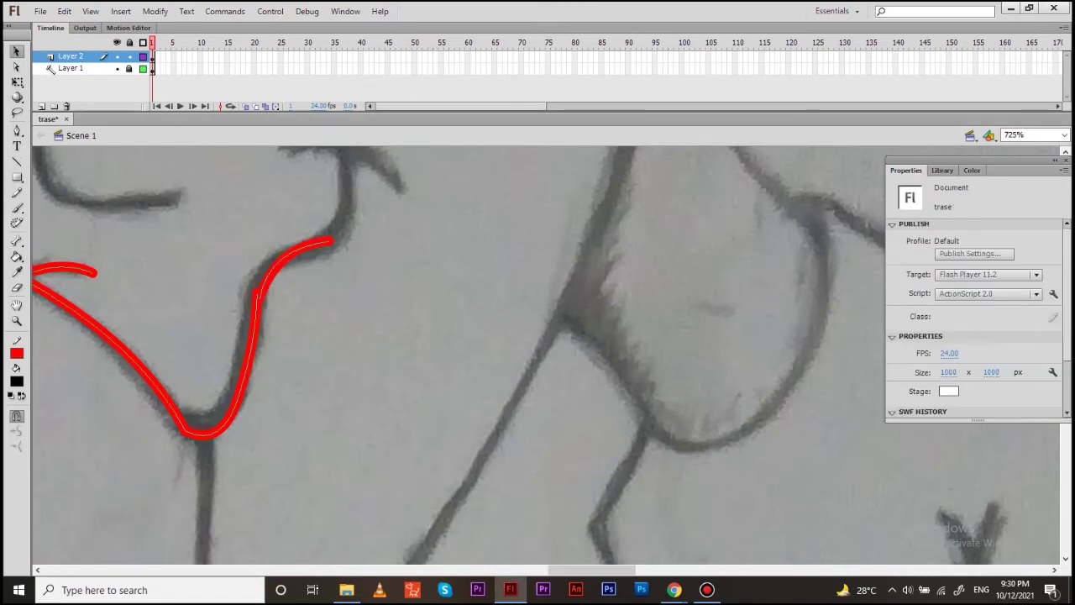
pyautogui.moveTo(588, 336); pyautogui.dragTo(522, 433)
# Draw the red nose-tip line and bend it into an arch
pyautogui.press('n')
pyautogui.moveTo(257, 344); pyautogui.dragTo(271, 243)
pyautogui.press('v')
pyautogui.click(269, 286)
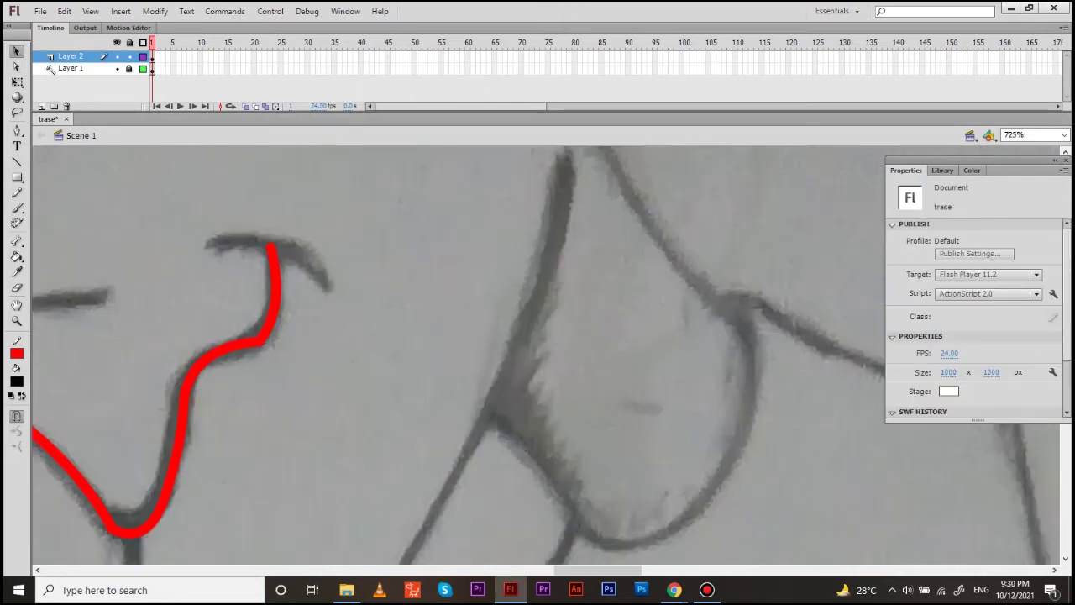
pyautogui.press('Escape')
pyautogui.moveTo(193, 224); pyautogui.dragTo(343, 247)
pyautogui.press('v')
pyautogui.moveTo(268, 237); pyautogui.dragTo(496, 377)
# Trace the left part of the mouth, undoing a misplaced first attempt
pyautogui.press('Escape')
pyautogui.hotkey('ctrl', '-')
pyautogui.hotkey('ctrl', '-')
pyautogui.hotkey('ctrl', '=')
pyautogui.hotkey('ctrl', '=')
pyautogui.press('n')
pyautogui.press('v')
pyautogui.moveTo(404, 312); pyautogui.dragTo(361, 366)
pyautogui.hotkey('ctrl', 'z')
pyautogui.hotkey('ctrl', 'z')
pyautogui.press('n')
pyautogui.moveTo(311, 260); pyautogui.dragTo(345, 349)
# Trace the right part of the mouth, join both pieces, and save the drawing
pyautogui.press('v')
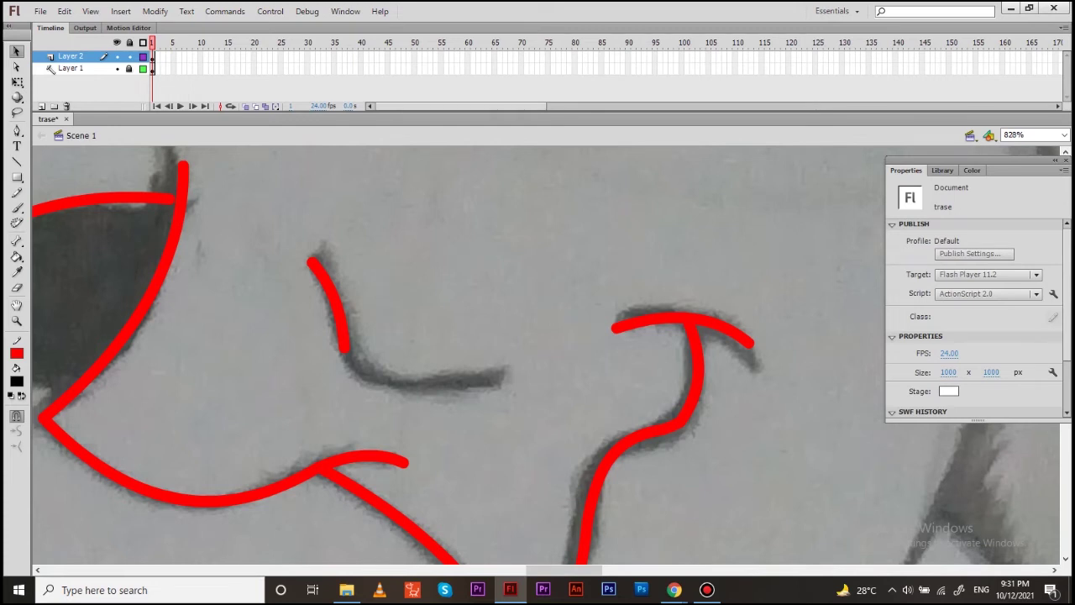
pyautogui.hotkey('alt', 'Tab')
pyautogui.hotkey('alt', 'Tab')
pyautogui.press('n')
pyautogui.moveTo(389, 382); pyautogui.dragTo(502, 383)
pyautogui.press('v')
pyautogui.press('n')
pyautogui.moveTo(341, 346); pyautogui.dragTo(403, 384)
pyautogui.press('v')
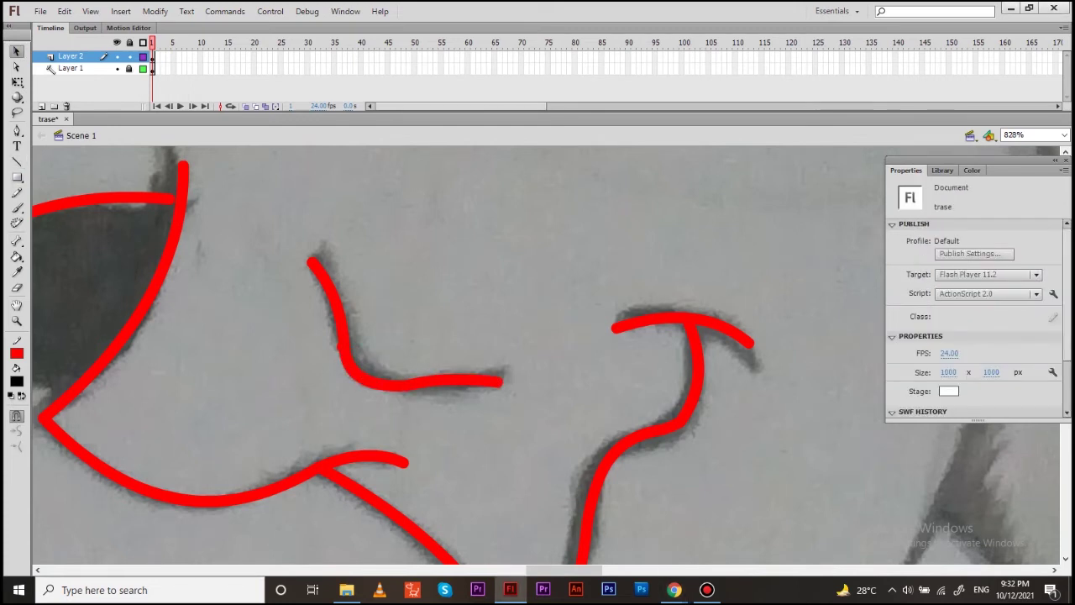
pyautogui.hotkey('ctrl', 's')
pyautogui.hotkey('ctrl', '1')
# Zoom to the eye and trace its left edge and top with a red curve
pyautogui.press('z')
pyautogui.moveTo(400, 264); pyautogui.dragTo(431, 300)
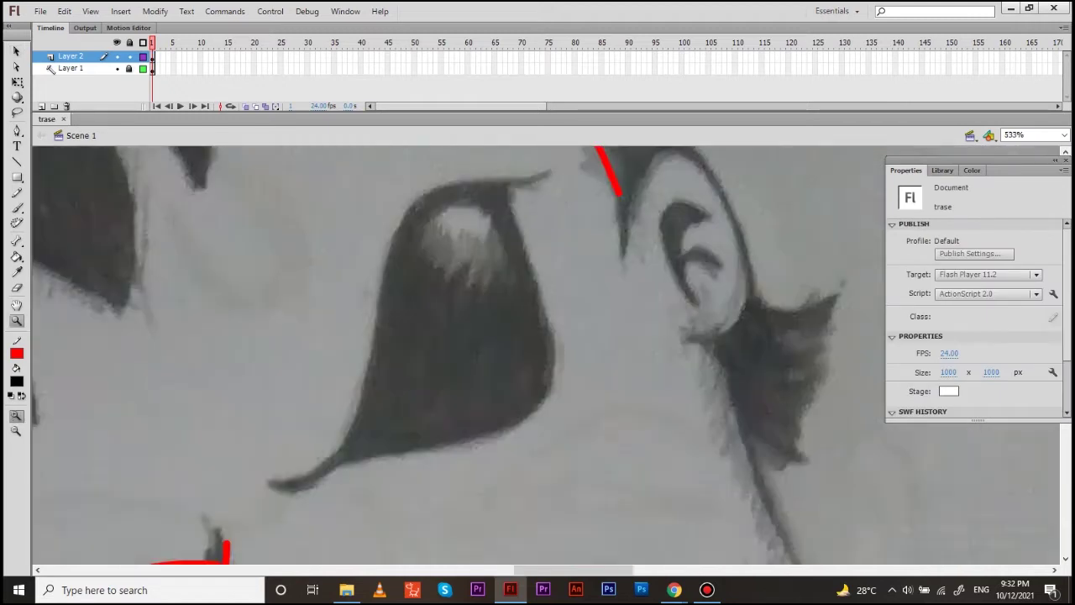
pyautogui.press('n')
pyautogui.moveTo(341, 313); pyautogui.dragTo(287, 472)
pyautogui.moveTo(345, 311)
pyautogui.mouseDown()
pyautogui.moveTo(373, 221)
pyautogui.moveTo(511, 190)
pyautogui.mouseUp()
pyautogui.press('v')
pyautogui.moveTo(399, 328)
pyautogui.mouseDown()
pyautogui.moveTo(344, 277)
pyautogui.moveTo(240, 497)
pyautogui.mouseUp()
# Add a line up from the eye's bottom, then undo the left-edge curve
pyautogui.press('n')
pyautogui.press('v')
pyautogui.moveTo(299, 372); pyautogui.dragTo(329, 369)
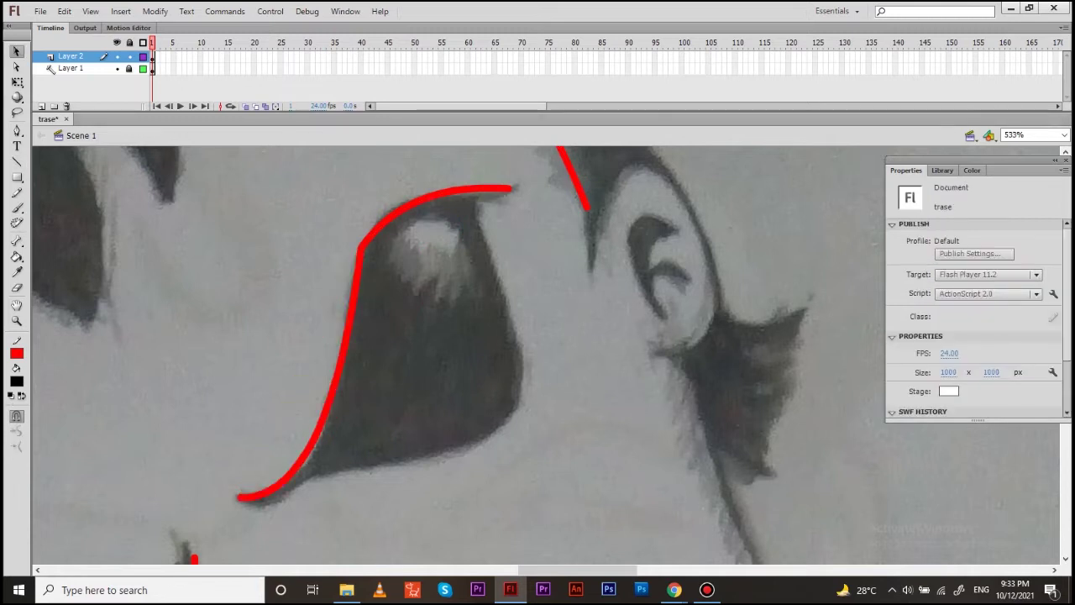
pyautogui.click(336, 353)
pyautogui.hotkey('ctrl', 'z')
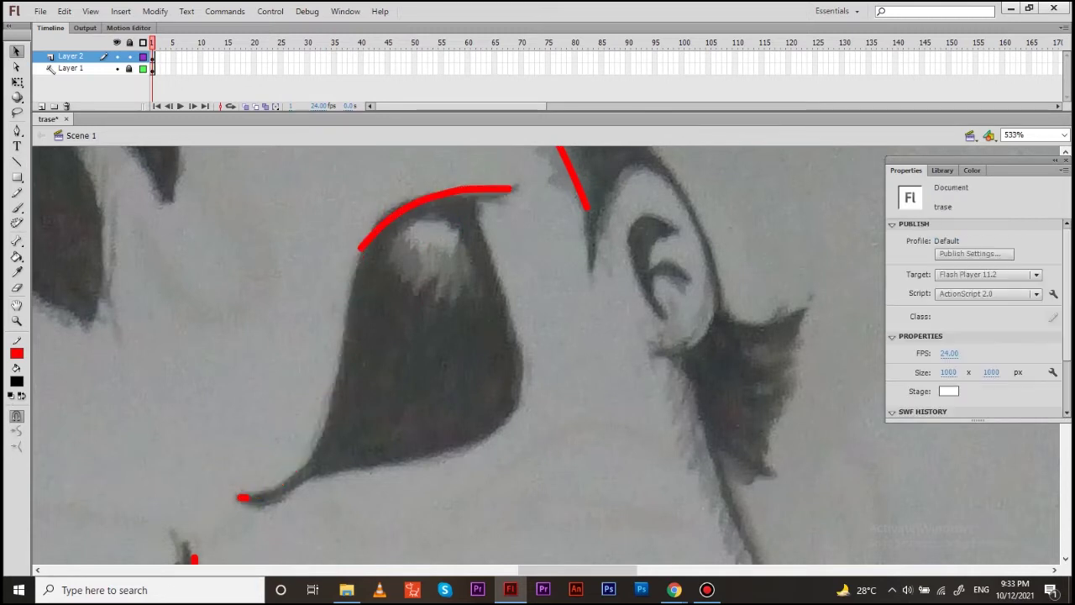
pyautogui.hotkey('ctrl', 'z')
# Restore the eye curve by redoing the undone edits
pyautogui.hotkey('ctrl', 'z')
pyautogui.scroll(-2, 470, 353)
pyautogui.hotkey('ctrl', 'y')
pyautogui.scroll(-2, 470, 353)
pyautogui.scroll(2, 462, 352)
pyautogui.hotkey('ctrl', 'z')
pyautogui.hotkey('ctrl', 'y')
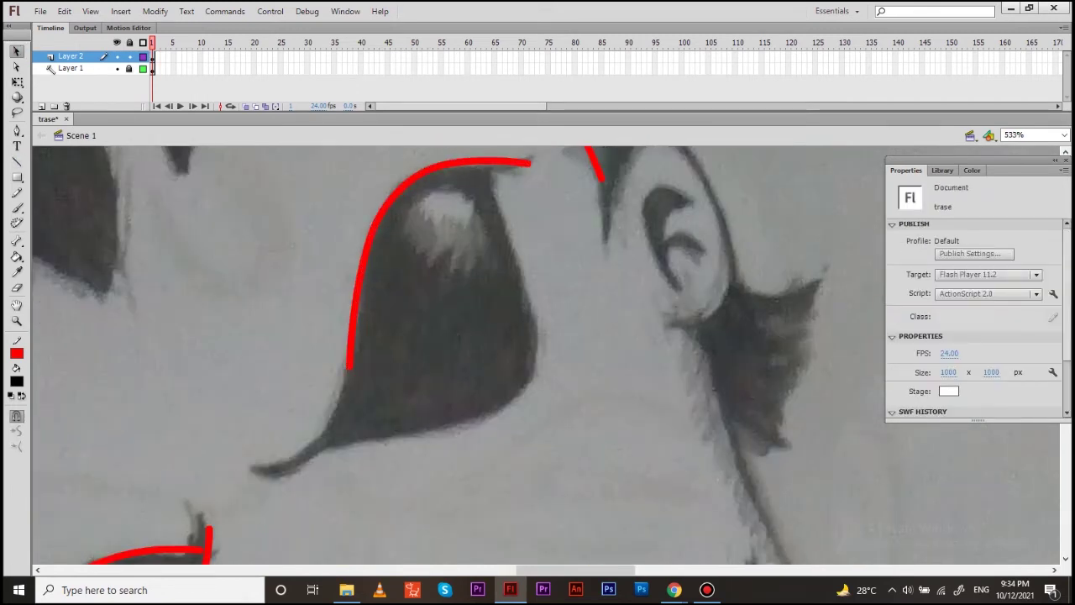
pyautogui.hotkey('ctrl', 'y')
# Extend the lower eye curve and close the outline along the eye's right side
pyautogui.moveTo(537, 353); pyautogui.dragTo(408, 416)
pyautogui.press('n')
pyautogui.moveTo(353, 220); pyautogui.dragTo(400, 412)
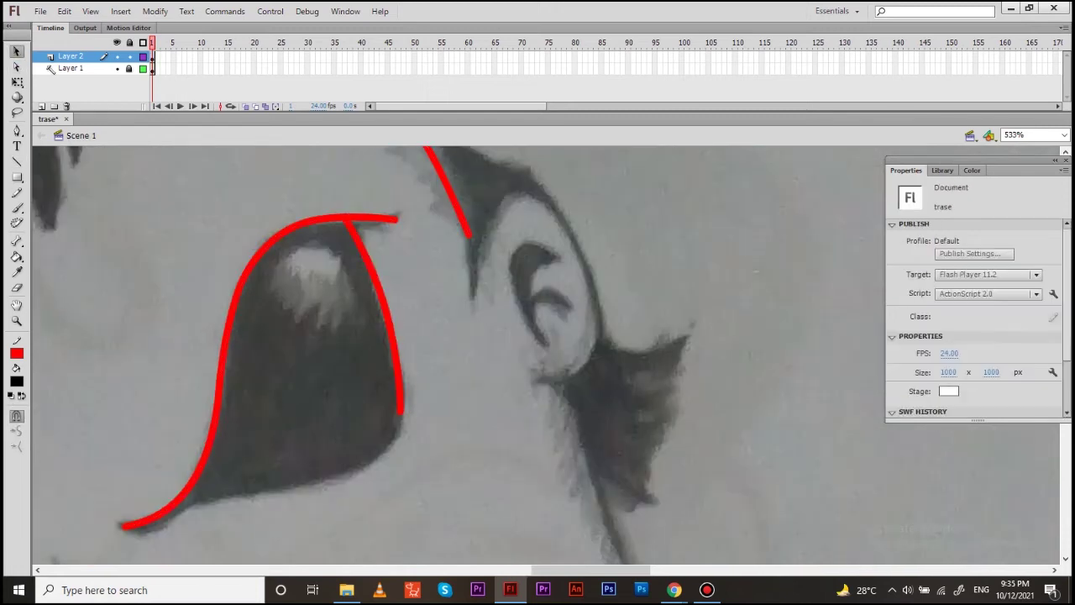
pyautogui.scroll(-3, 400, 412)
pyautogui.moveTo(458, 292); pyautogui.dragTo(233, 384)
pyautogui.press('v')
pyautogui.scroll(3, 234, 384)
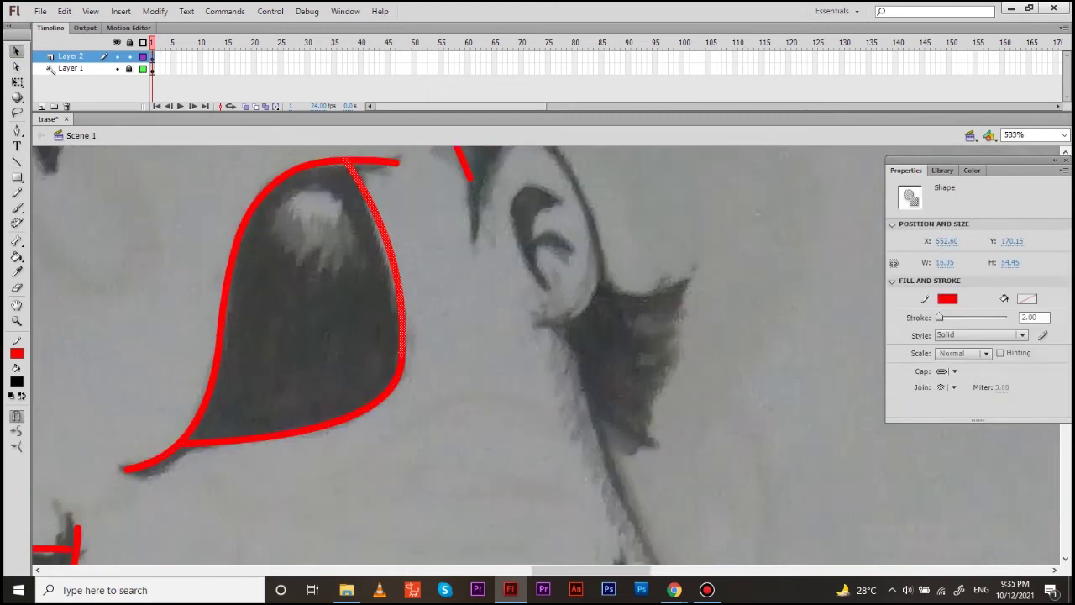
pyautogui.hscroll(-5, 538, 353)
pyautogui.hotkey('ctrl', '-')
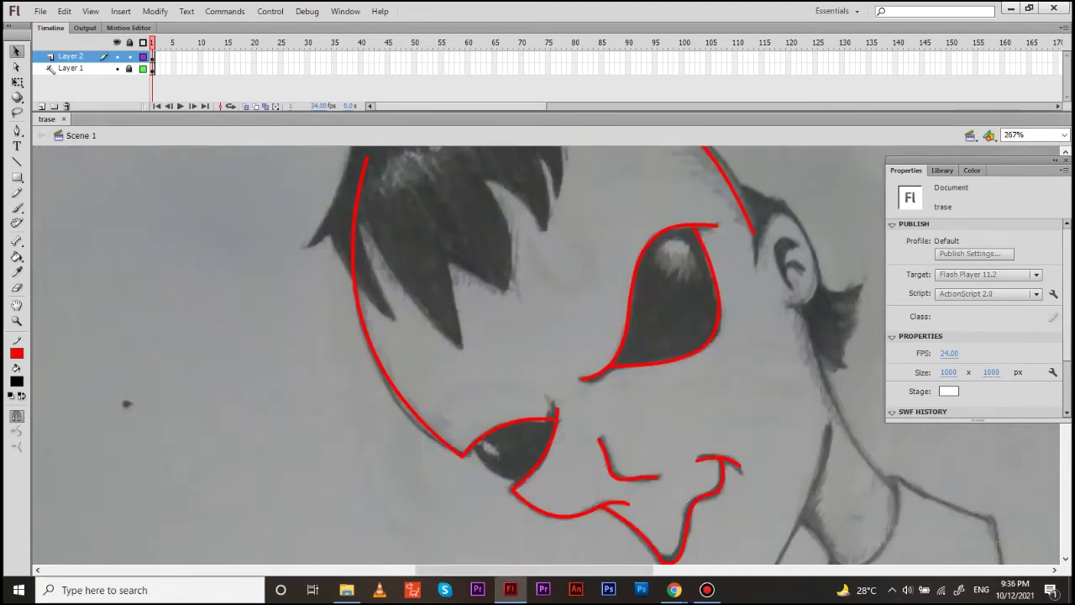
# Trace toward the chin and neck and bow the line behind the ear outward
pyautogui.press('n')
pyautogui.scroll(-3, 538, 353)
pyautogui.moveTo(538, 352); pyautogui.dragTo(416, 248)
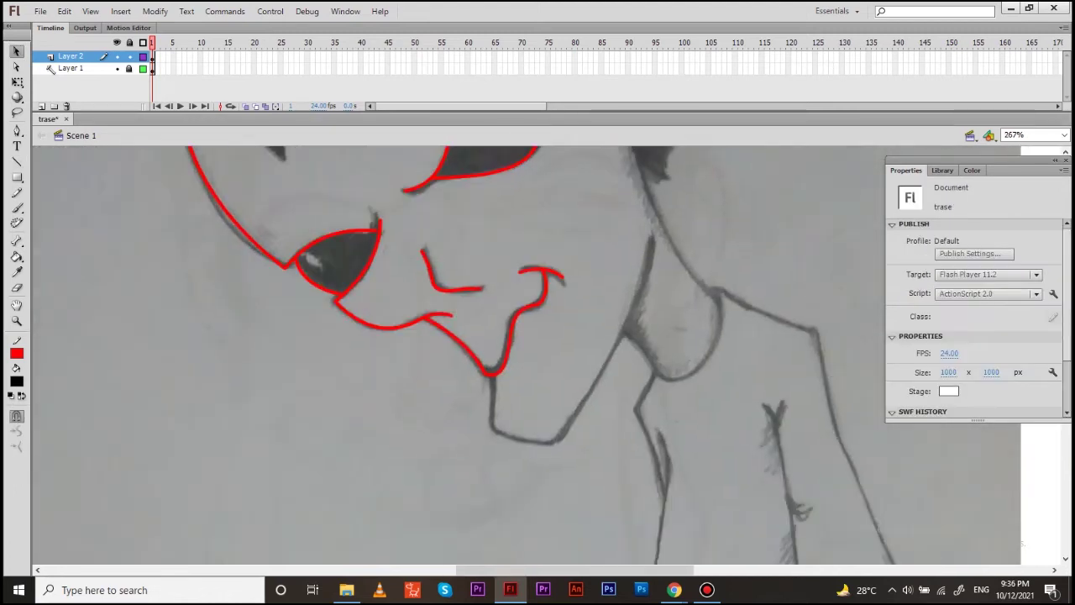
pyautogui.press('v')
pyautogui.moveTo(605, 339); pyautogui.dragTo(619, 345)
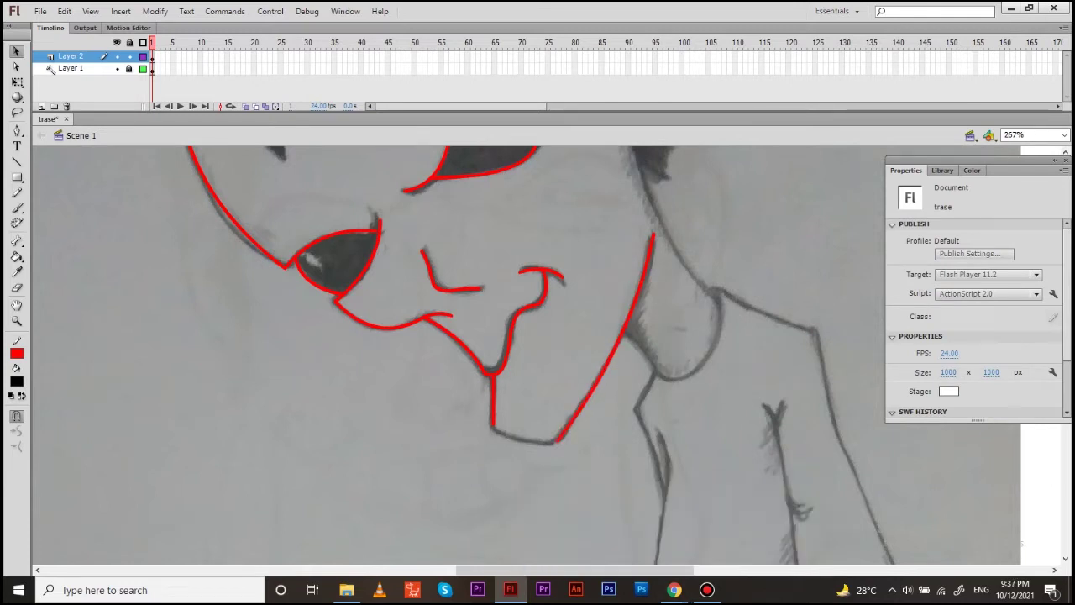
# Trace and curve the chin line, then save the drawing
pyautogui.scroll(5, 521, 437)
pyautogui.press('n')
pyautogui.moveTo(494, 432)
pyautogui.mouseDown()
pyautogui.moveTo(554, 440)
pyautogui.moveTo(524, 449)
pyautogui.mouseUp()
pyautogui.press('v')
pyautogui.scroll(-4, 521, 437)
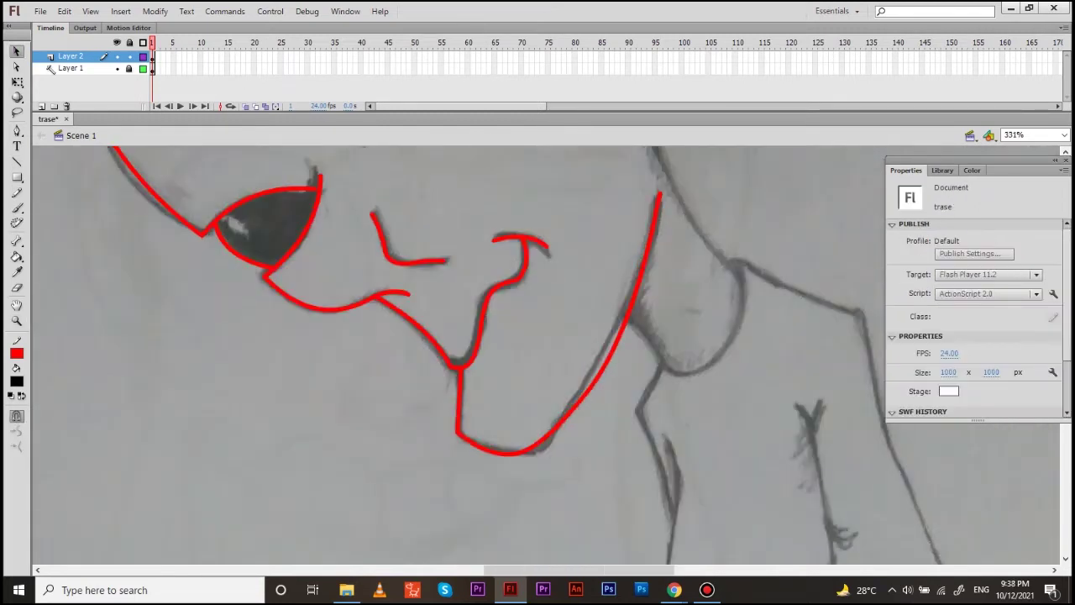
pyautogui.hotkey('ctrl', 's')
# Bend the red neck line into a curve
pyautogui.hscroll(5, 458, 356)
pyautogui.scroll(4, 458, 356)
pyautogui.press('n')
pyautogui.press('v')
pyautogui.moveTo(468, 327); pyautogui.dragTo(491, 319)
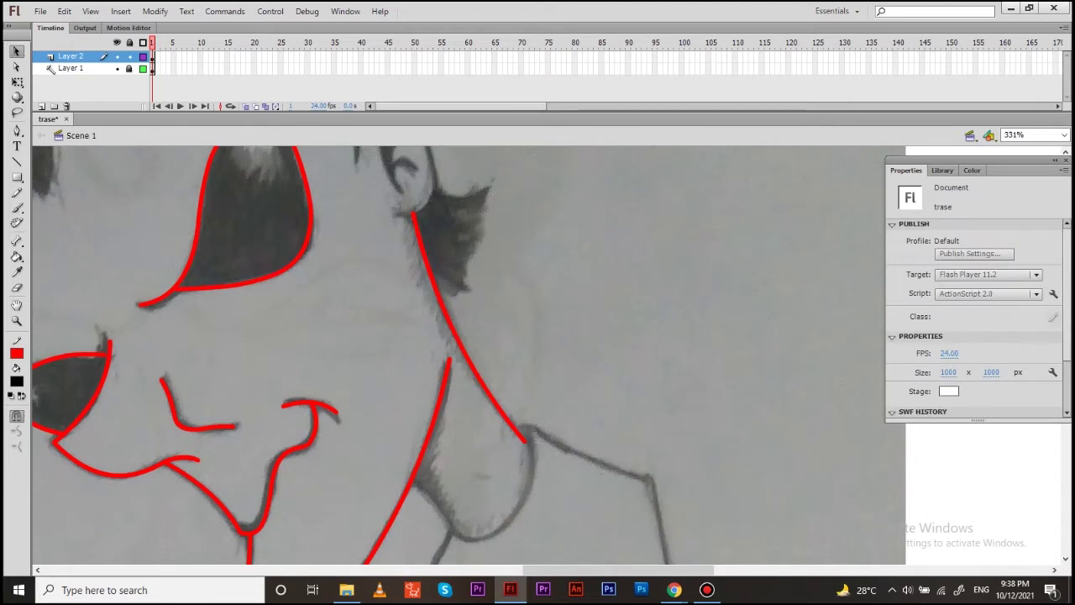
# Review the neck and back-of-head tracing and save the drawing again
pyautogui.scroll(-3, 470, 353)
pyautogui.hscroll(-3, 471, 353)
pyautogui.press('n')
pyautogui.press('v')
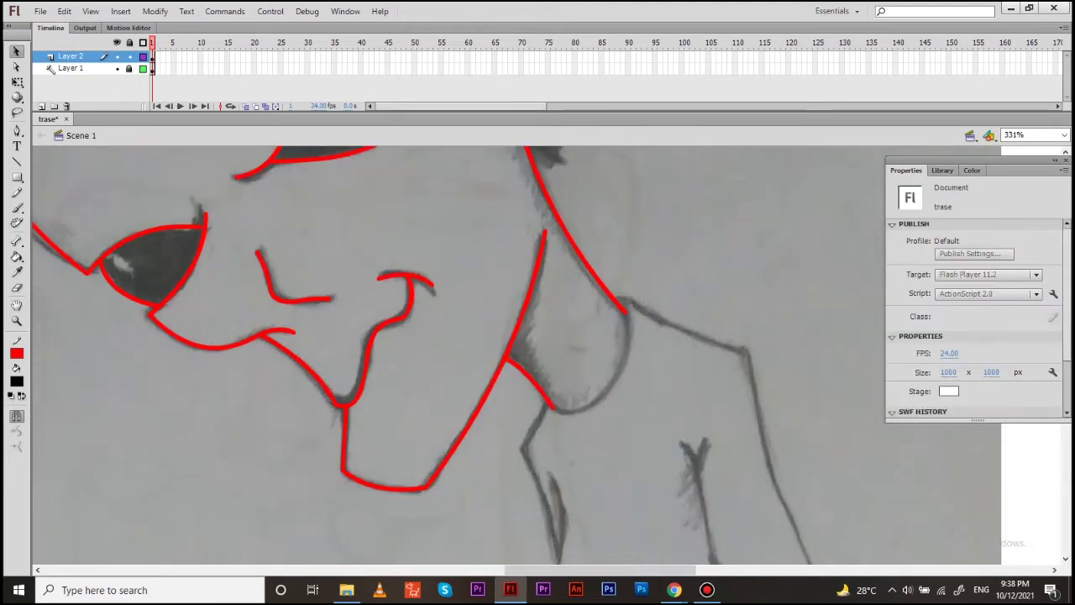
pyautogui.scroll(2, 471, 352)
pyautogui.scroll(2, 470, 353)
pyautogui.hscroll(-3, 470, 353)
pyautogui.hotkey('ctrl', 's')
pyautogui.scroll(-2, 471, 353)
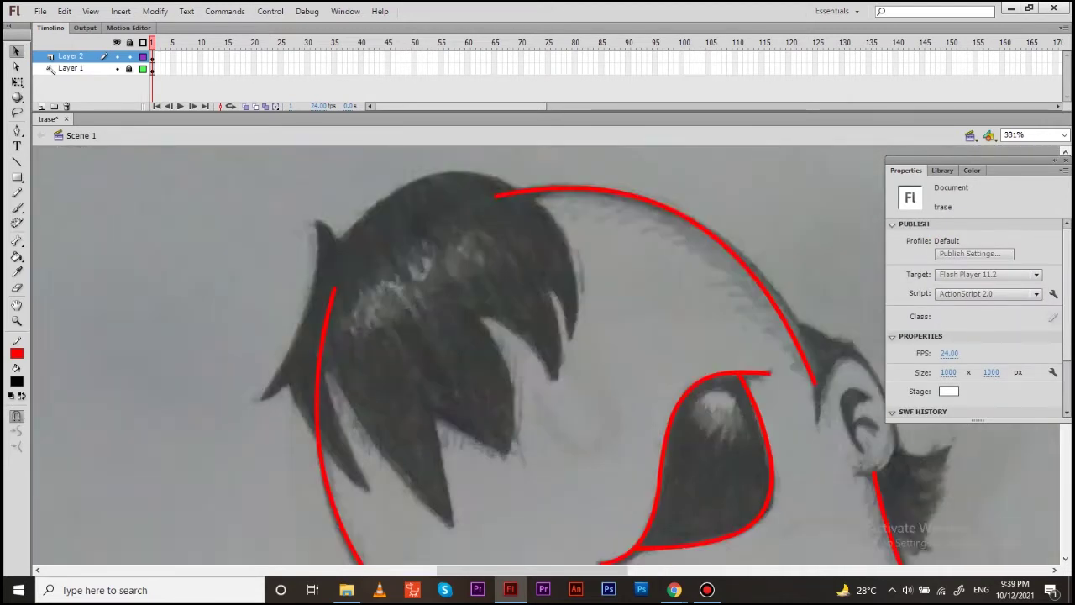
pyautogui.scroll(-2, 470, 353)
pyautogui.scroll(3, 471, 353)
pyautogui.scroll(2, 471, 352)
# Inside the group, draw a blue line along the ear and bend it into an arc
pyautogui.press('y')
pyautogui.moveTo(389, 249); pyautogui.dragTo(485, 264)
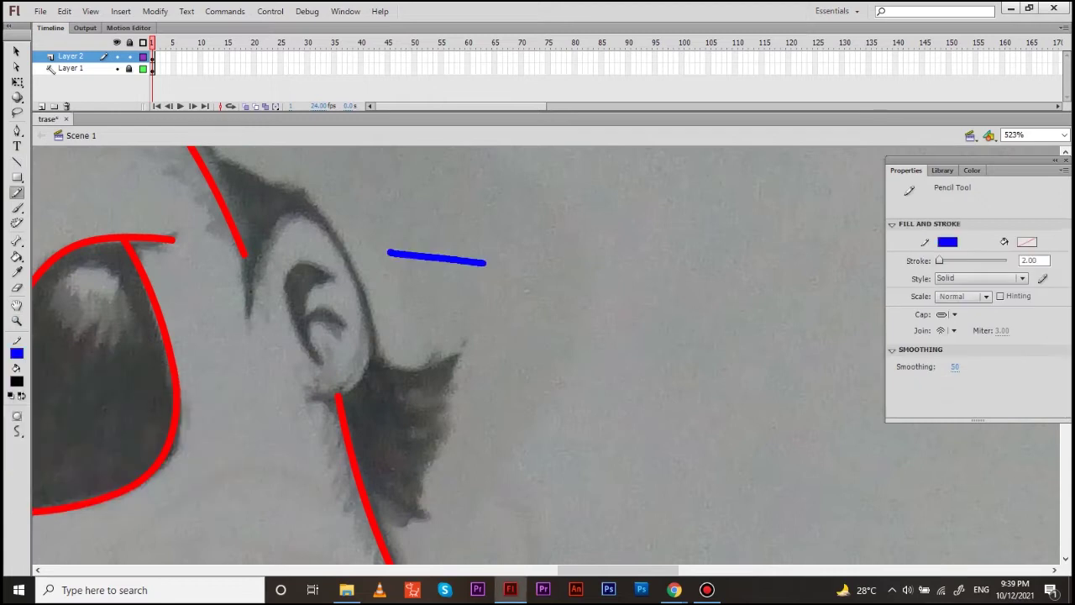
pyautogui.doubleClick(437, 256)
pyautogui.press('Delete')
pyautogui.press('n')
pyautogui.moveTo(248, 317); pyautogui.dragTo(309, 216)
pyautogui.press('v')
pyautogui.moveTo(278, 264); pyautogui.dragTo(255, 232)
# Add and bend a second blue line over the ear, then delete the strokes
pyautogui.press('n')
pyautogui.moveTo(309, 212); pyautogui.dragTo(359, 377)
pyautogui.moveTo(335, 294); pyautogui.dragTo(373, 303)
pyautogui.press('Escape')
pyautogui.hotkey('ctrl', 'a')
pyautogui.press('Delete')
# Redraw a blue line over the ear and bend it down around the ear
pyautogui.press('n')
pyautogui.moveTo(246, 307); pyautogui.dragTo(307, 221)
pyautogui.press('v')
pyautogui.moveTo(269, 260)
pyautogui.mouseDown()
pyautogui.moveTo(257, 228)
pyautogui.moveTo(348, 387)
pyautogui.mouseUp()
# Adjust the blue arc, moving its lower end to the left
pyautogui.press('n')
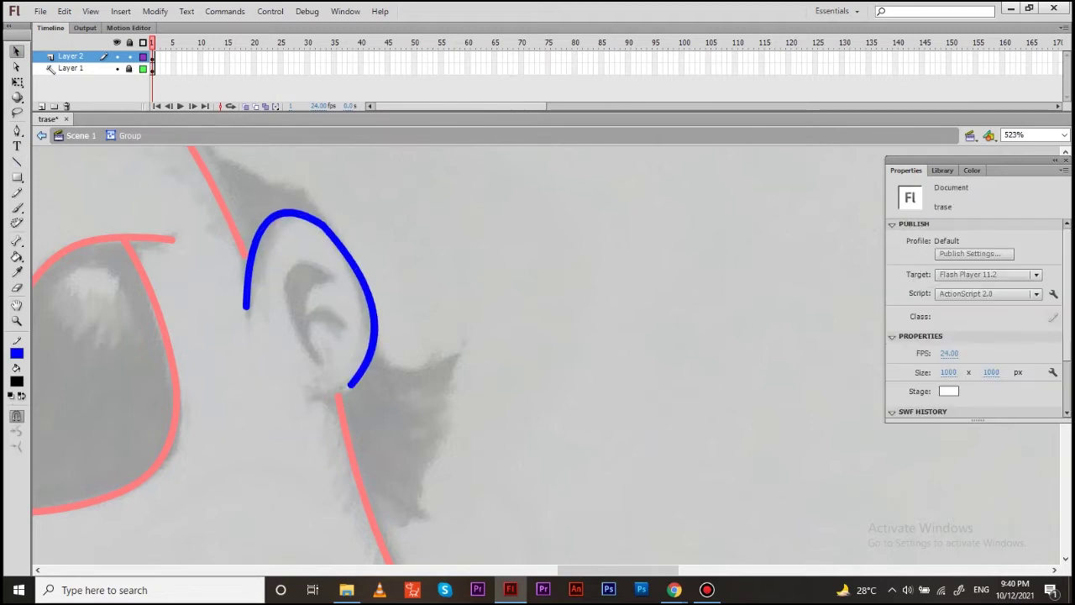
pyautogui.scroll(1, 257, 355)
pyautogui.press('q')
pyautogui.hotkey('ctrl', 'a')
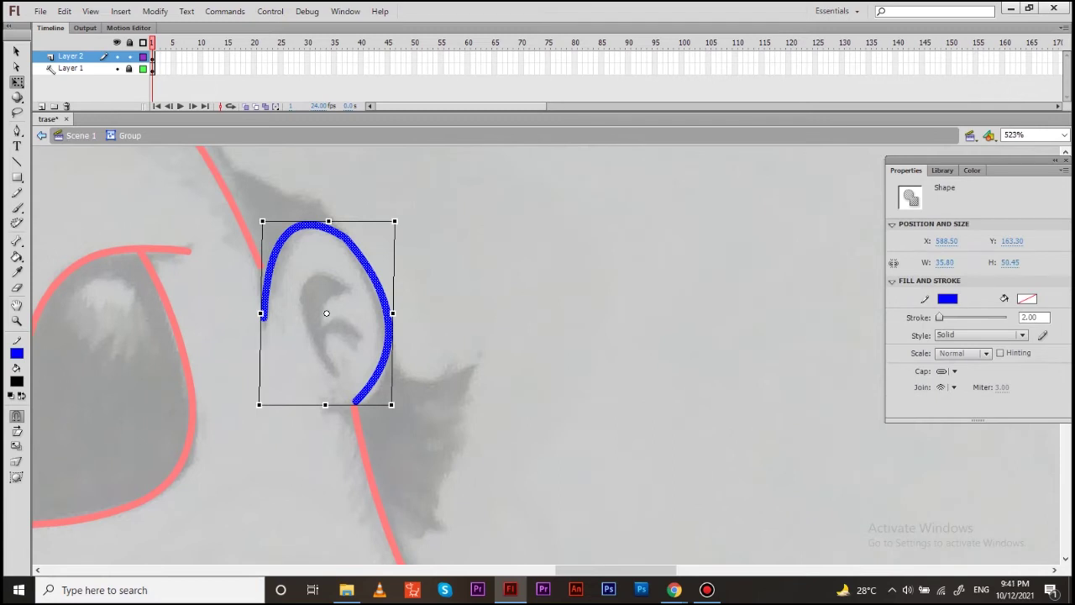
pyautogui.press('Escape')
pyautogui.moveTo(354, 404); pyautogui.dragTo(326, 403)
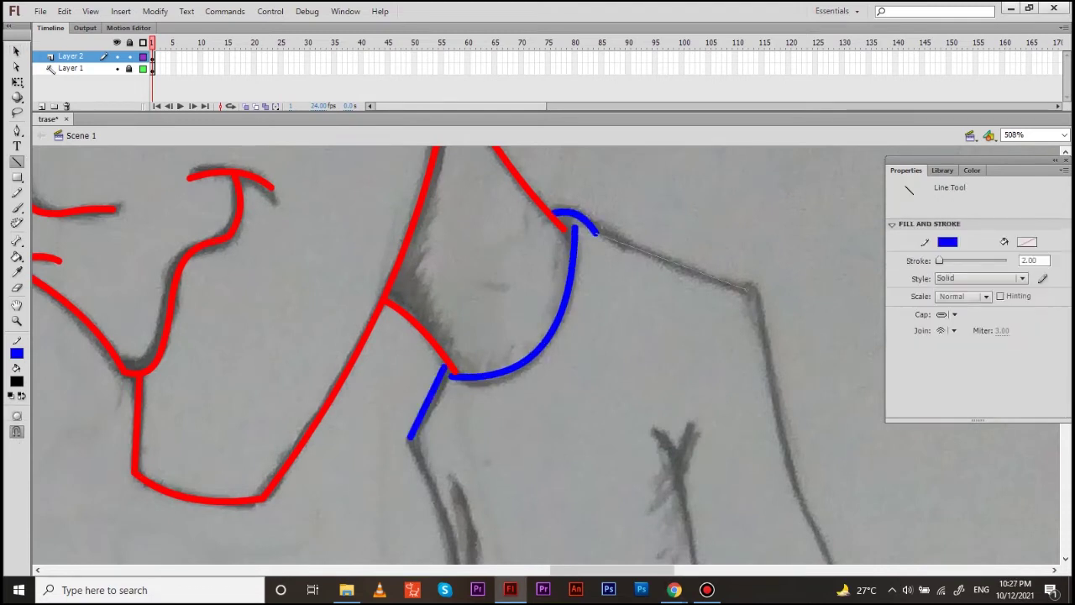
# Select the traced strokes and zoom in on the sleeve area
pyautogui.press('v')
pyautogui.hotkey('ctrl', 'a')
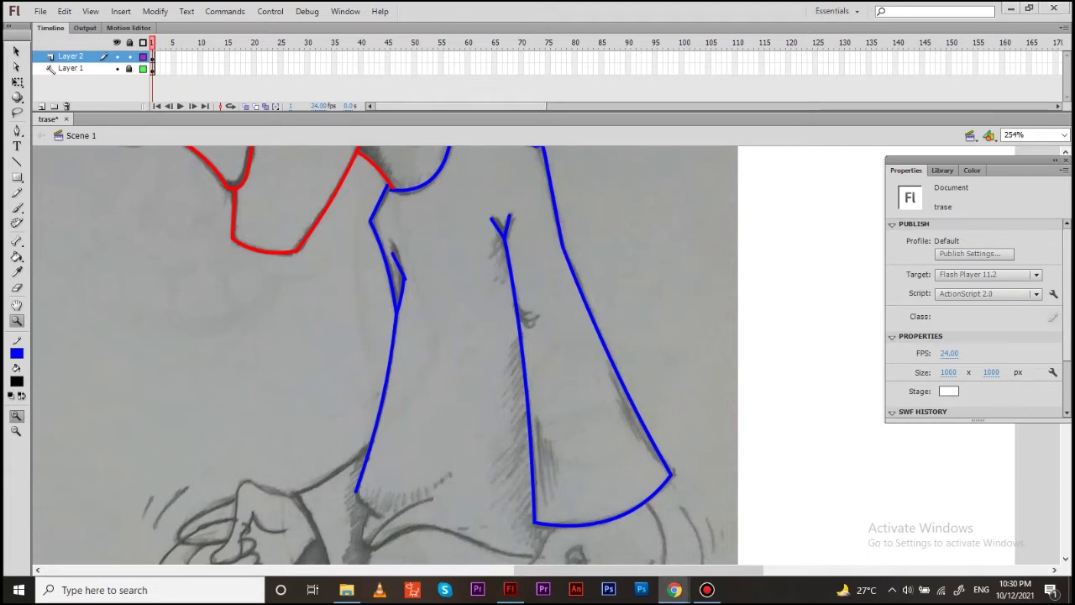
pyautogui.scroll(-2, 387, 352)
pyautogui.hotkey('ctrl', '=')
pyautogui.scroll(-5, 386, 352)
pyautogui.press('n')
# Draw blue lines along the sleeve and collar and bend them into curves
pyautogui.moveTo(355, 286); pyautogui.dragTo(405, 337)
pyautogui.moveTo(356, 281); pyautogui.dragTo(384, 395)
pyautogui.press('v')
pyautogui.moveTo(378, 353); pyautogui.dragTo(370, 353)
pyautogui.press('n')
pyautogui.moveTo(382, 395); pyautogui.dragTo(516, 294)
pyautogui.press('v')
pyautogui.moveTo(451, 349); pyautogui.dragTo(437, 327)
# Draw a lower blue line and curve it along the shirt
pyautogui.moveTo(504, 336); pyautogui.dragTo(319, 364)
pyautogui.press('n')
pyautogui.moveTo(204, 427); pyautogui.dragTo(456, 432)
pyautogui.moveTo(331, 429); pyautogui.dragTo(328, 388)
# Trace the bottom of the hem with a curved blue line ending on the sketch
pyautogui.hscroll(2, 420, 353)
pyautogui.press('n')
pyautogui.moveTo(359, 436); pyautogui.dragTo(676, 409)
pyautogui.press('v')
pyautogui.moveTo(516, 423); pyautogui.dragTo(516, 452)
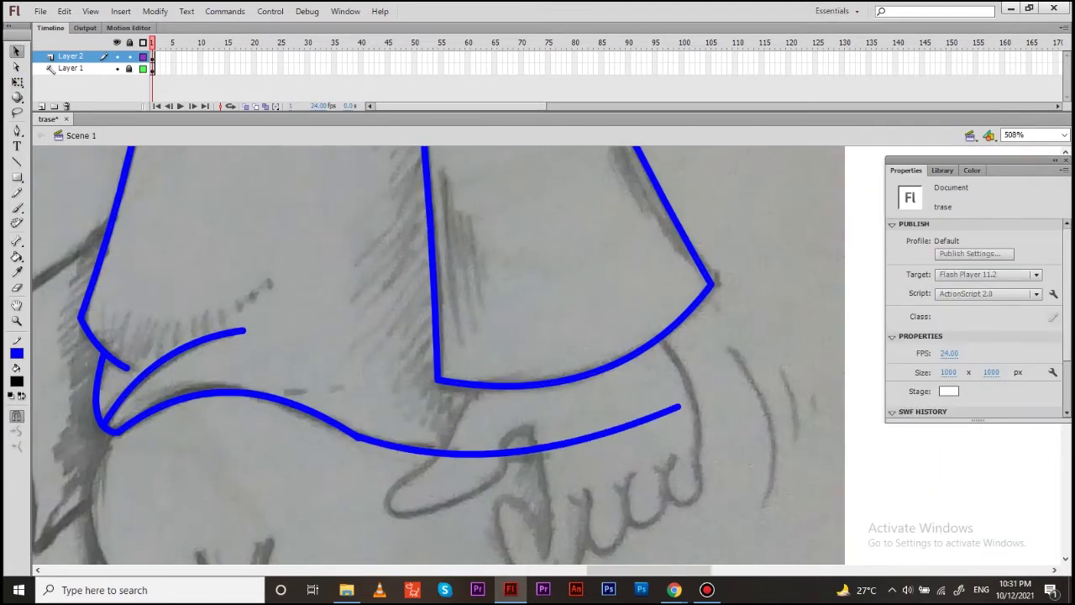
pyautogui.moveTo(678, 407)
pyautogui.mouseDown()
pyautogui.moveTo(493, 448)
pyautogui.moveTo(557, 446)
pyautogui.mouseUp()
# Paint the first red brush strokes of the hand outline
pyautogui.press('b')
pyautogui.click(17, 380)
pyautogui.click(15, 467)
pyautogui.moveTo(687, 384); pyautogui.dragTo(660, 408)
pyautogui.moveTo(502, 335); pyautogui.dragTo(458, 414)
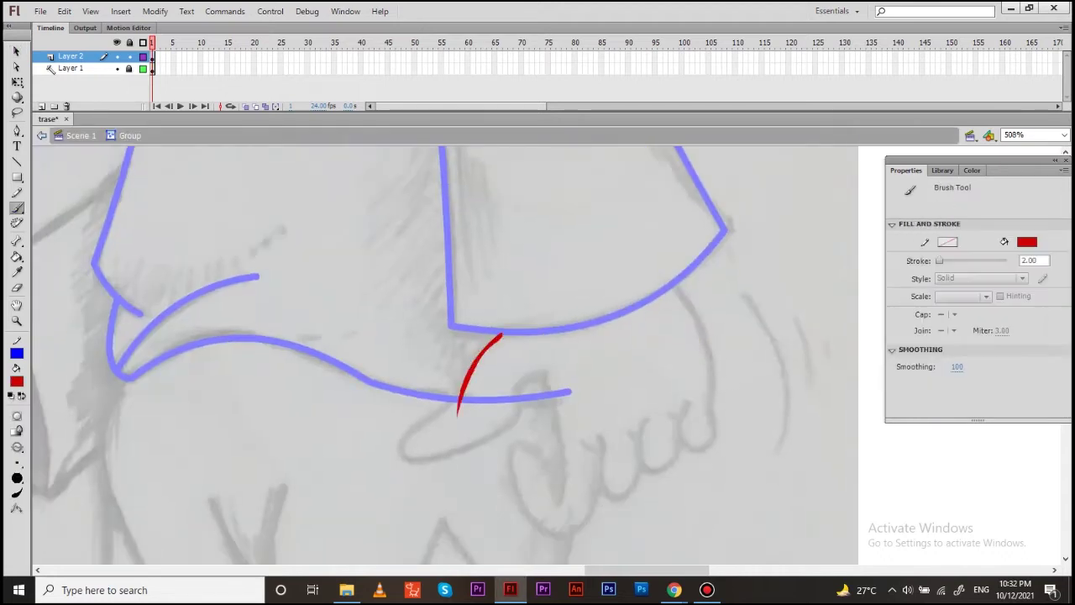
# Clear the selection and repaint the loop of the curled finger in red
pyautogui.press('v')
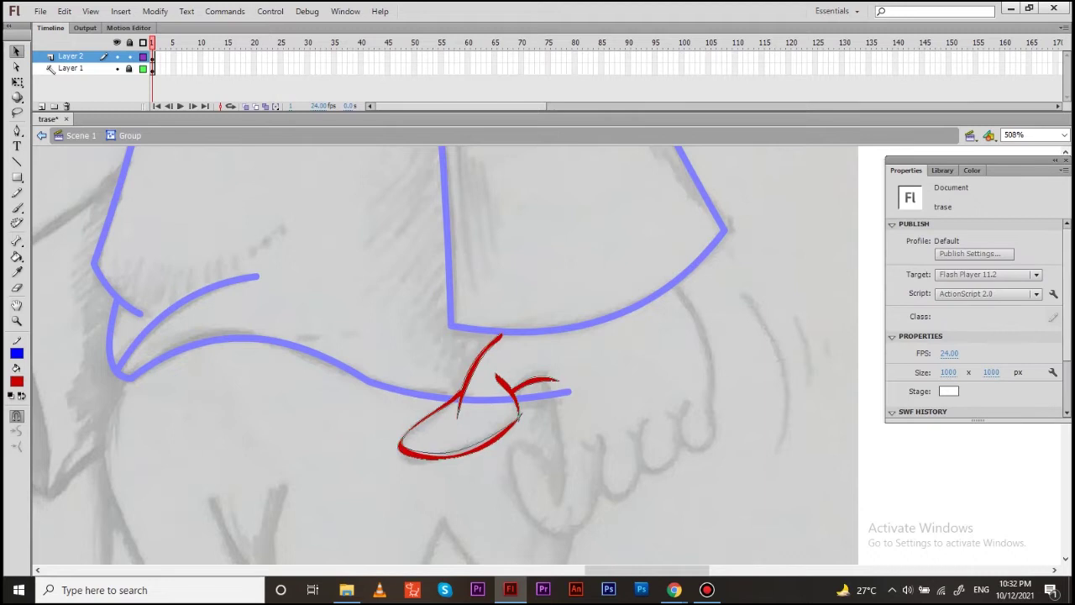
pyautogui.hotkey('ctrl', 'a')
pyautogui.hotkey('ctrl', 'shift', 'a')
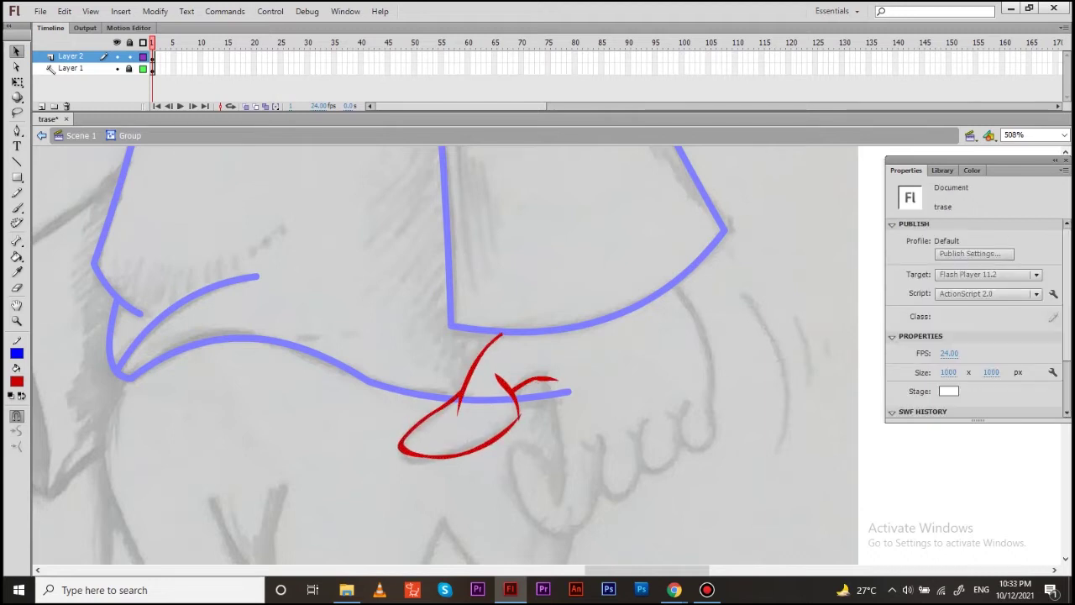
pyautogui.moveTo(504, 378); pyautogui.dragTo(420, 329)
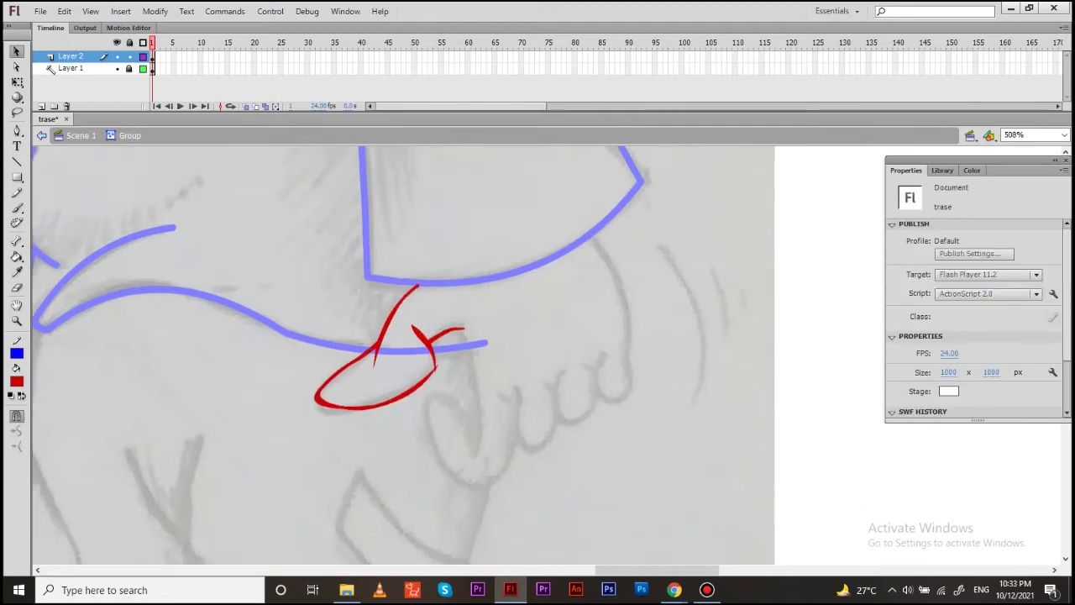
pyautogui.press('b')
pyautogui.hotkey('ctrl', 'z')
pyautogui.moveTo(458, 402); pyautogui.dragTo(471, 483)
# Paint the red outline of the next fingers
pyautogui.press('v')
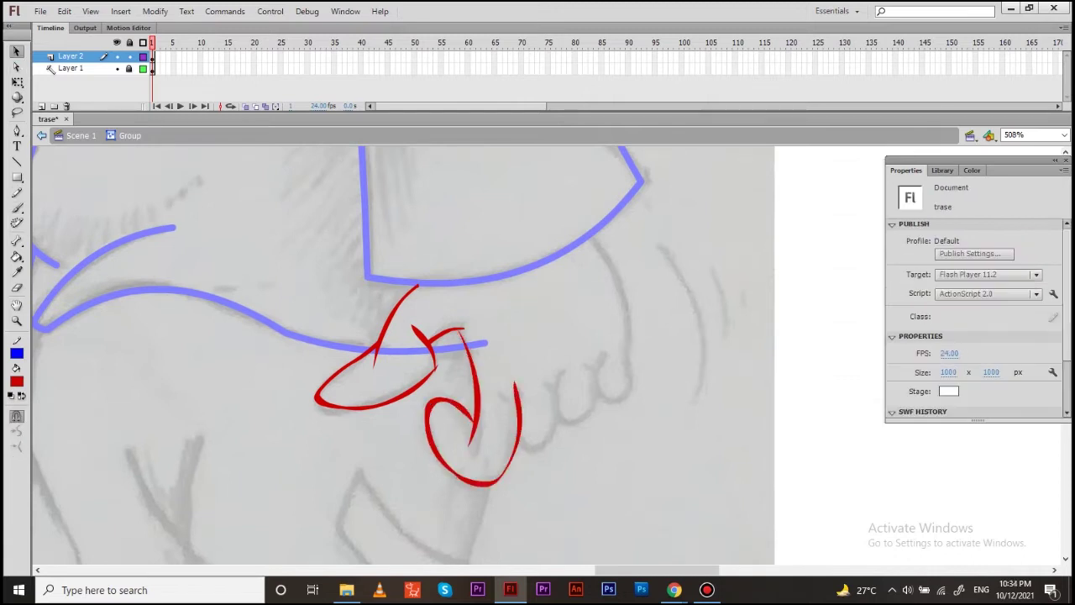
pyautogui.click(518, 425)
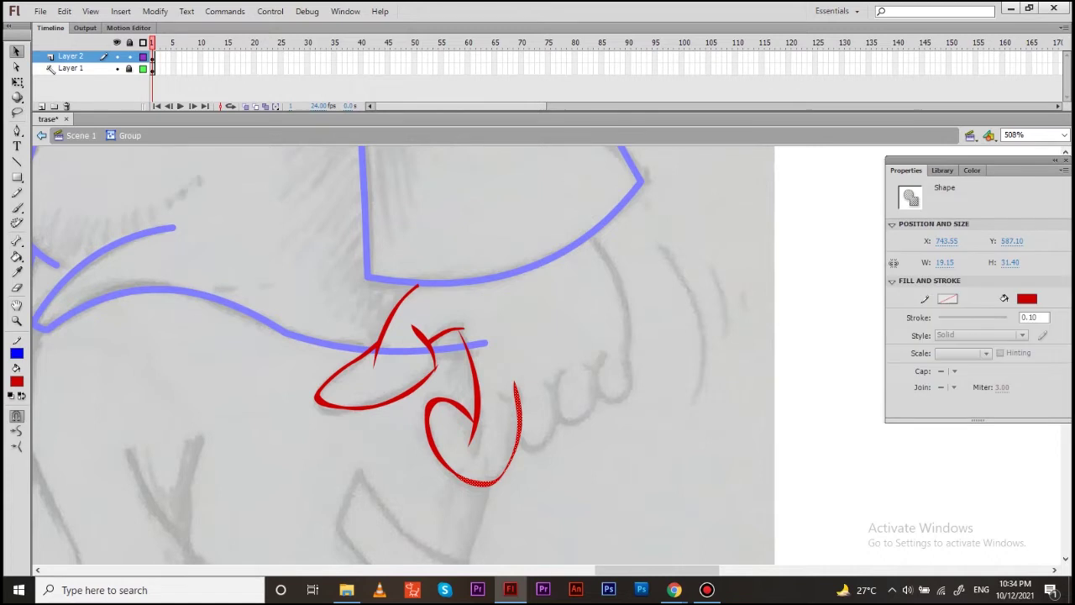
pyautogui.press('b')
pyautogui.moveTo(550, 377); pyautogui.dragTo(552, 431)
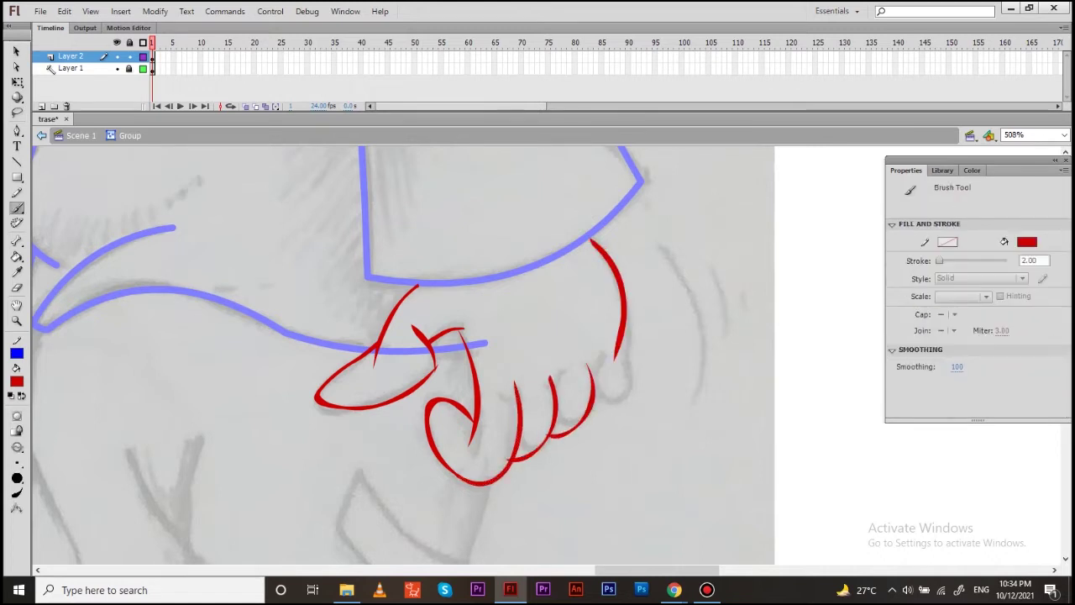
# Save the drawing, zoom out, and exit group editing
pyautogui.hotkey('ctrl', 's')
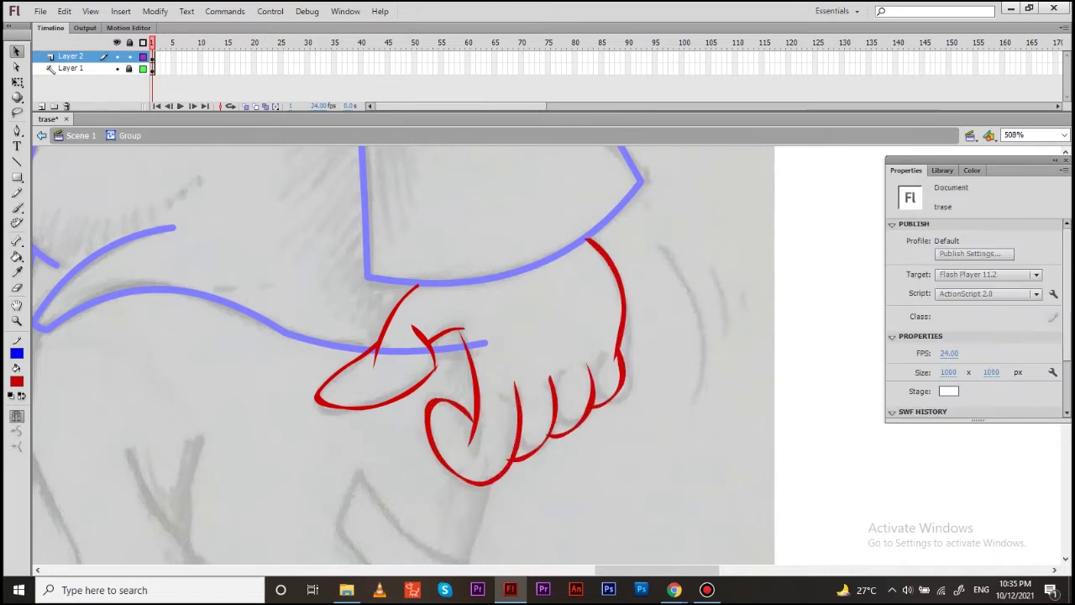
pyautogui.hotkey('ctrl', '-')
pyautogui.hotkey('ctrl', 'e')
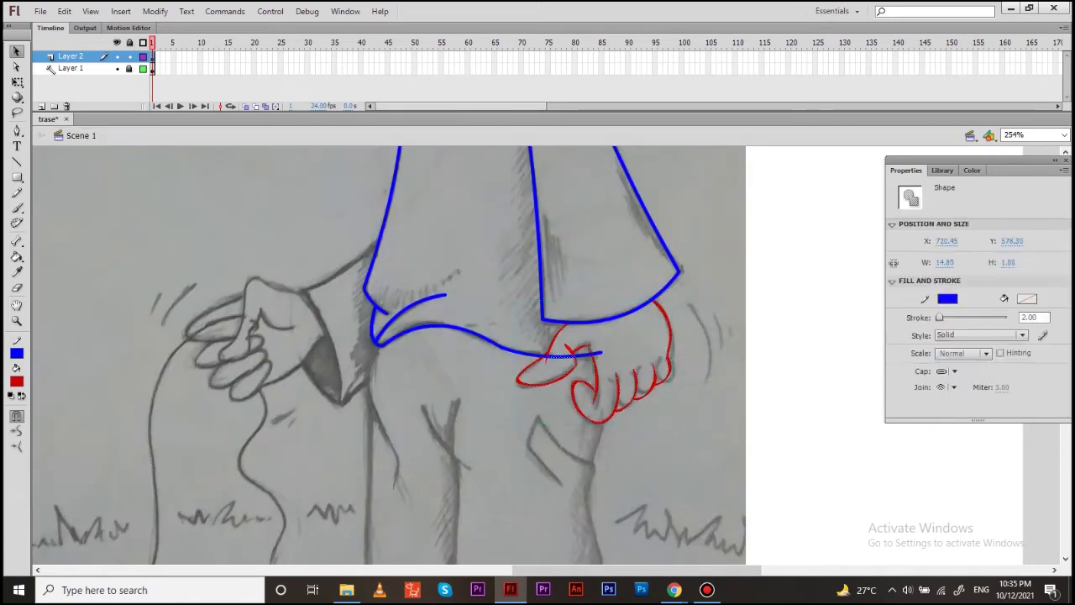
# Finish the small red brush touch-ups on the fingers, then zoom back out toward the legs
pyautogui.moveTo(588, 344); pyautogui.dragTo(723, 416)
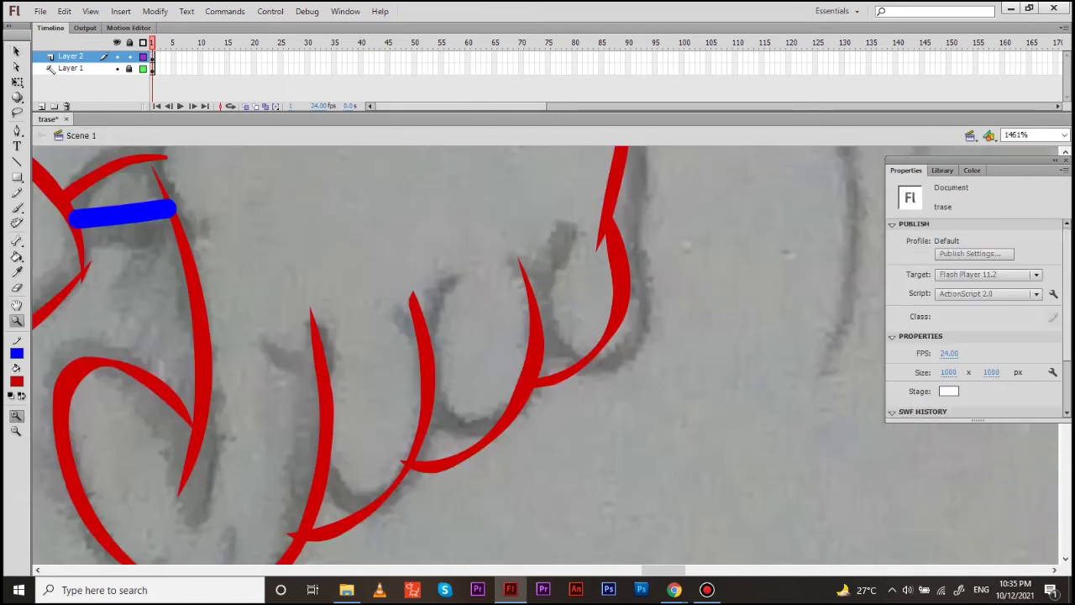
pyautogui.moveTo(420, 336); pyautogui.dragTo(516, 340)
pyautogui.press('b')
pyautogui.moveTo(531, 289); pyautogui.dragTo(529, 317)
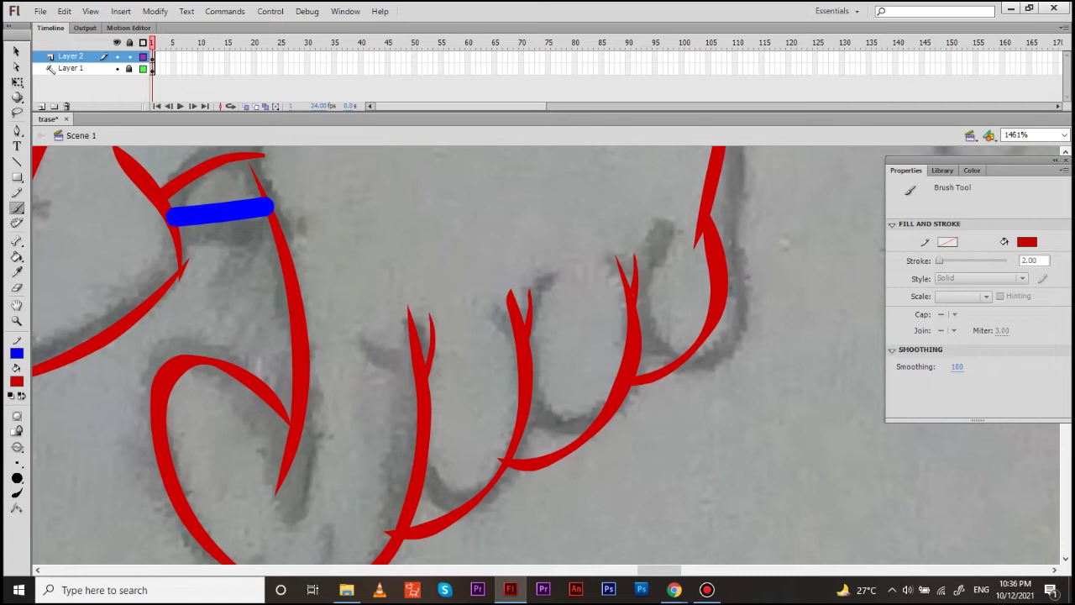
pyautogui.press('v')
pyautogui.moveTo(420, 336); pyautogui.dragTo(563, 236)
pyautogui.hotkey('ctrl', '-')
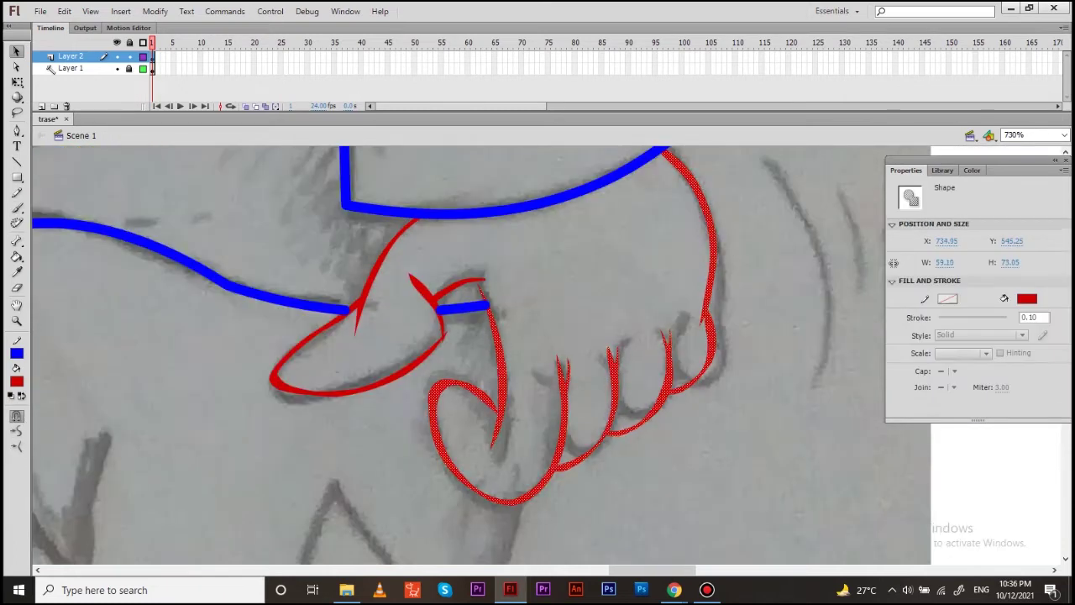
pyautogui.hotkey('ctrl', '-')
pyautogui.hotkey('ctrl', '-')
# Trace the left trouser leg edge with a curved blue line and save
pyautogui.moveTo(336, 336); pyautogui.dragTo(571, 260)
pyautogui.scroll(3, 537, 353)
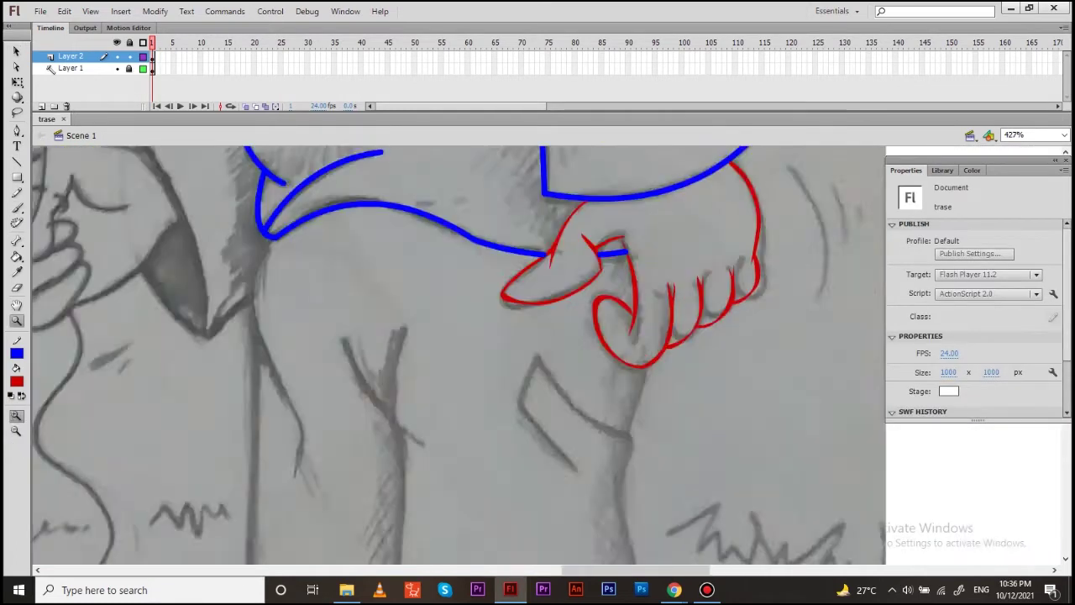
pyautogui.scroll(3, 538, 353)
pyautogui.press('n')
pyautogui.moveTo(369, 193); pyautogui.dragTo(390, 449)
pyautogui.moveTo(538, 378); pyautogui.dragTo(496, 181)
pyautogui.moveTo(347, 252); pyautogui.dragTo(350, 364)
pyautogui.moveTo(341, 277); pyautogui.dragTo(357, 285)
pyautogui.scroll(1, 538, 352)
pyautogui.hotkey('ctrl', 's')
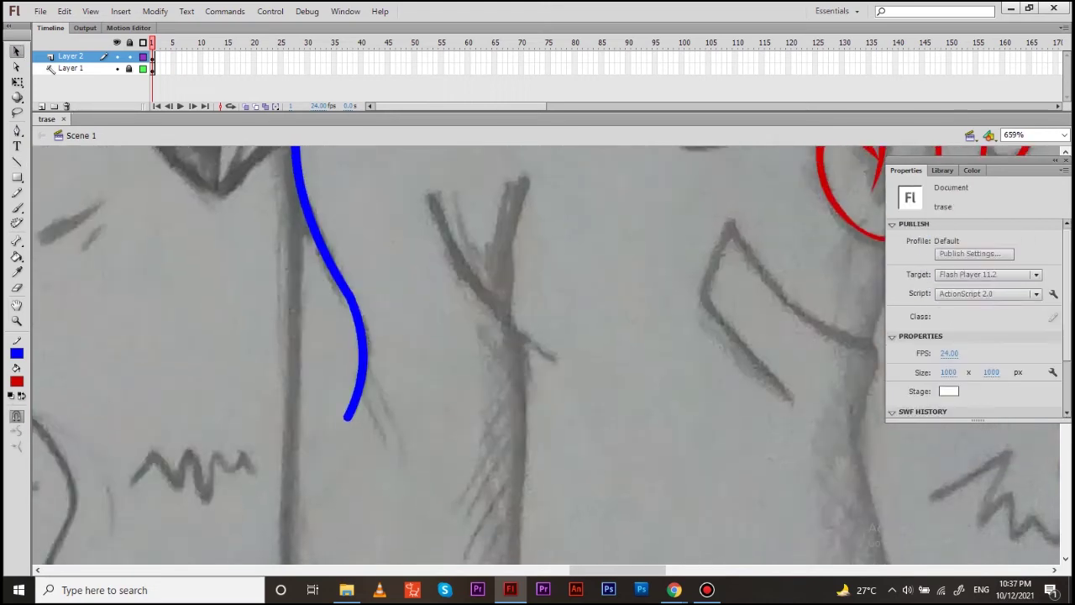
# Draw a long blue line down the other trouser leg edge
pyautogui.scroll(-3, 538, 353)
pyautogui.moveTo(435, 151); pyautogui.dragTo(435, 450)
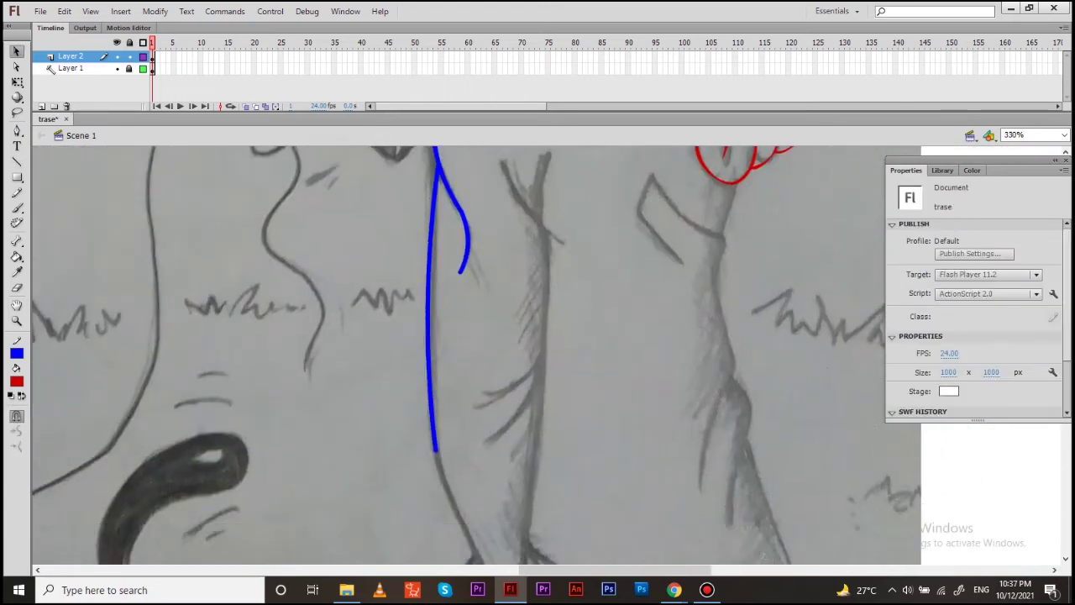
pyautogui.scroll(-3, 470, 352)
pyautogui.moveTo(361, 146); pyautogui.dragTo(408, 408)
pyautogui.scroll(3, 470, 353)
pyautogui.scroll(2, 471, 353)
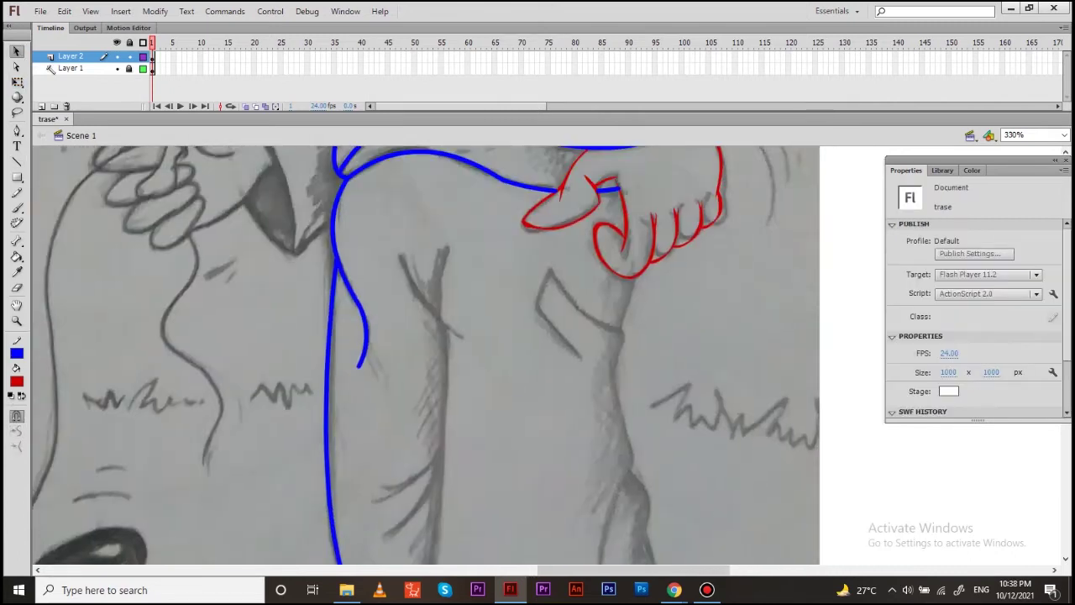
pyautogui.scroll(-2, 420, 352)
pyautogui.moveTo(410, 197)
pyautogui.mouseDown()
pyautogui.moveTo(434, 274)
pyautogui.moveTo(452, 203)
pyautogui.mouseUp()
pyautogui.press('n')
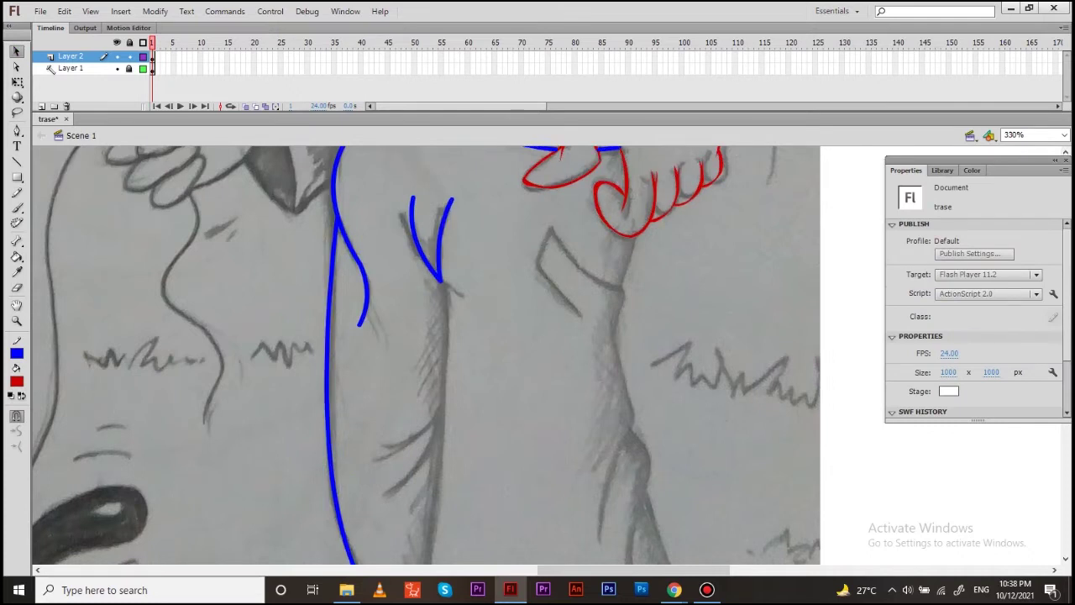
pyautogui.scroll(-1, 430, 354)
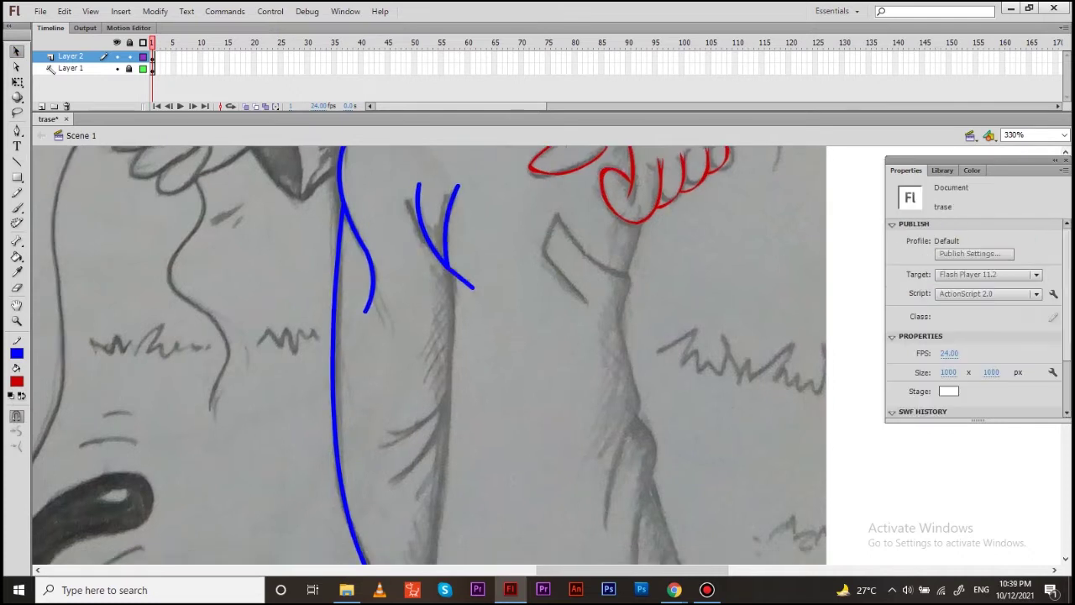
pyautogui.moveTo(454, 277)
pyautogui.mouseDown()
pyautogui.moveTo(430, 216)
pyautogui.moveTo(410, 509)
pyautogui.mouseUp()
# Extend a blue line down the right leg to the shoe
pyautogui.press('v')
pyautogui.scroll(-5, 416, 355)
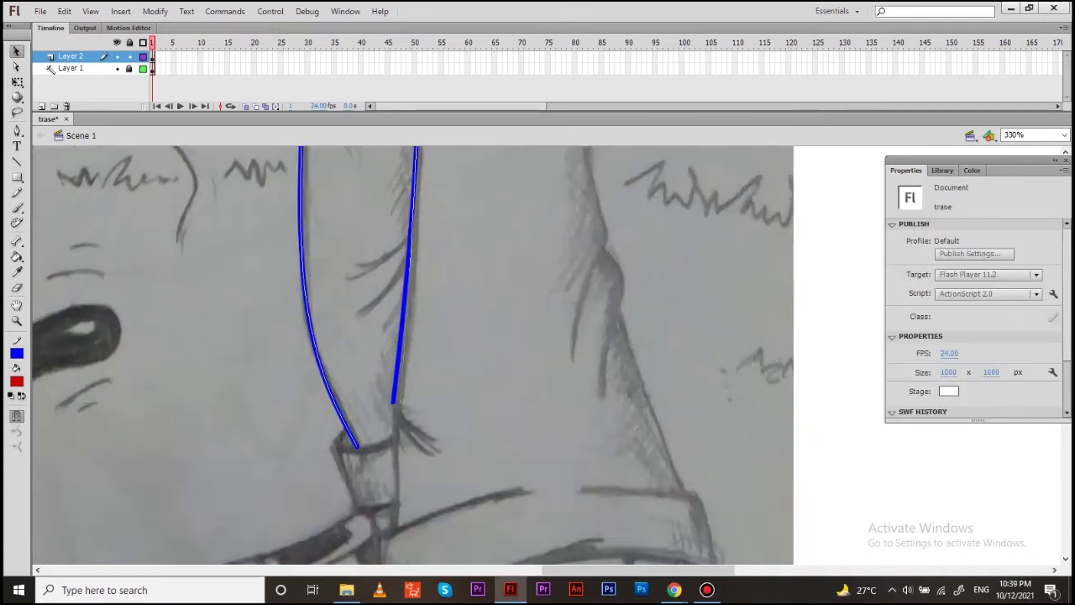
pyautogui.scroll(-2, 416, 355)
pyautogui.scroll(-2, 415, 354)
pyautogui.press('n')
pyautogui.moveTo(420, 307); pyautogui.dragTo(411, 430)
pyautogui.press('v')
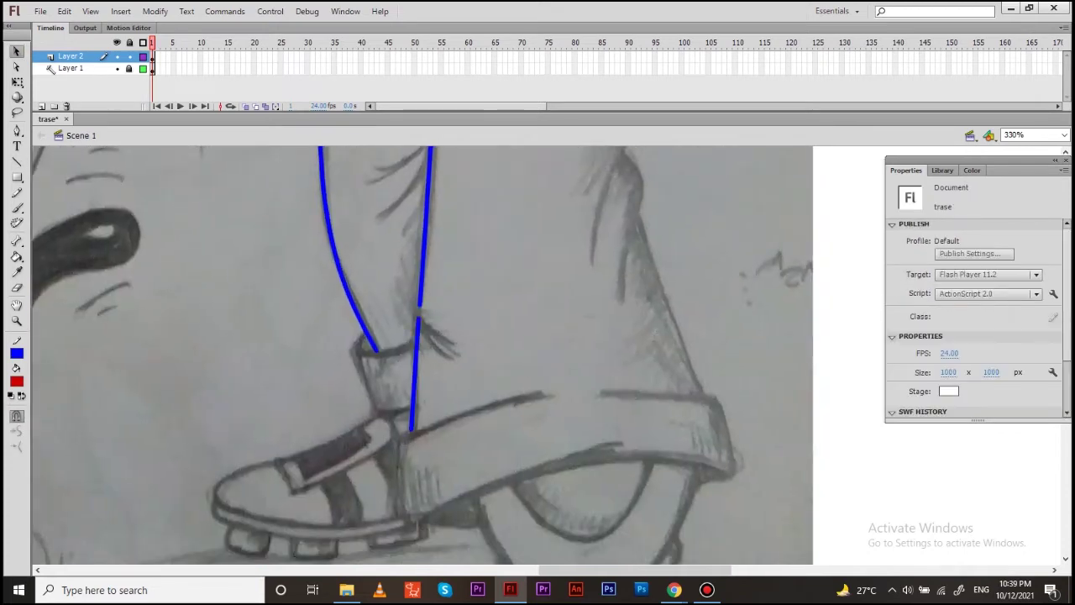
# Add a short blue crease line at the leg junction and fit it onto the leg line
pyautogui.press('z')
pyautogui.moveTo(336, 252); pyautogui.dragTo(588, 420)
pyautogui.press('n')
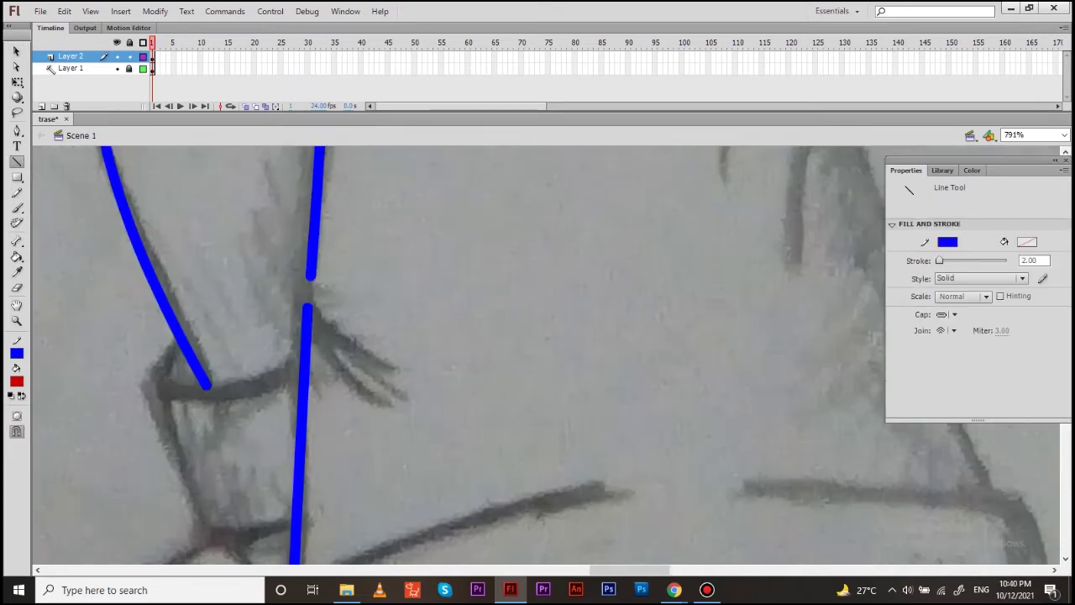
pyautogui.moveTo(360, 313); pyautogui.dragTo(429, 375)
pyautogui.press('v')
pyautogui.moveTo(395, 344)
pyautogui.mouseDown()
pyautogui.moveTo(328, 324)
pyautogui.moveTo(391, 269)
pyautogui.mouseUp()
pyautogui.doubleClick(328, 324)
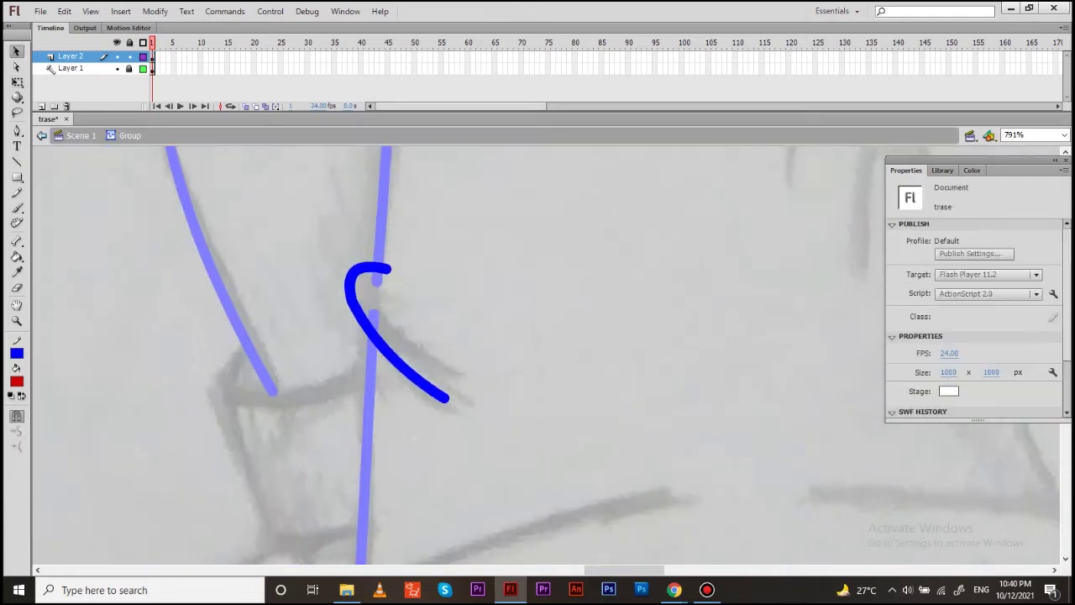
pyautogui.hotkey('ctrl', '-')
pyautogui.hotkey('ctrl', 'e')
pyautogui.hotkey('ctrl', '-')
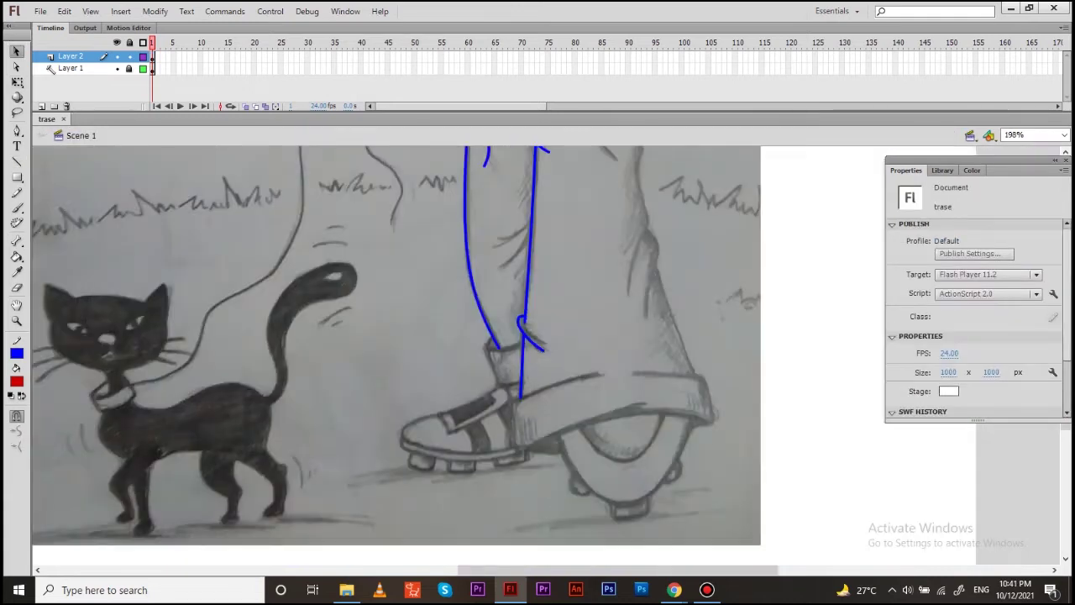
pyautogui.click(422, 370)
# Trace the knee with two blue lines bent into curves
pyautogui.moveTo(349, 183); pyautogui.dragTo(650, 347)
pyautogui.press('n')
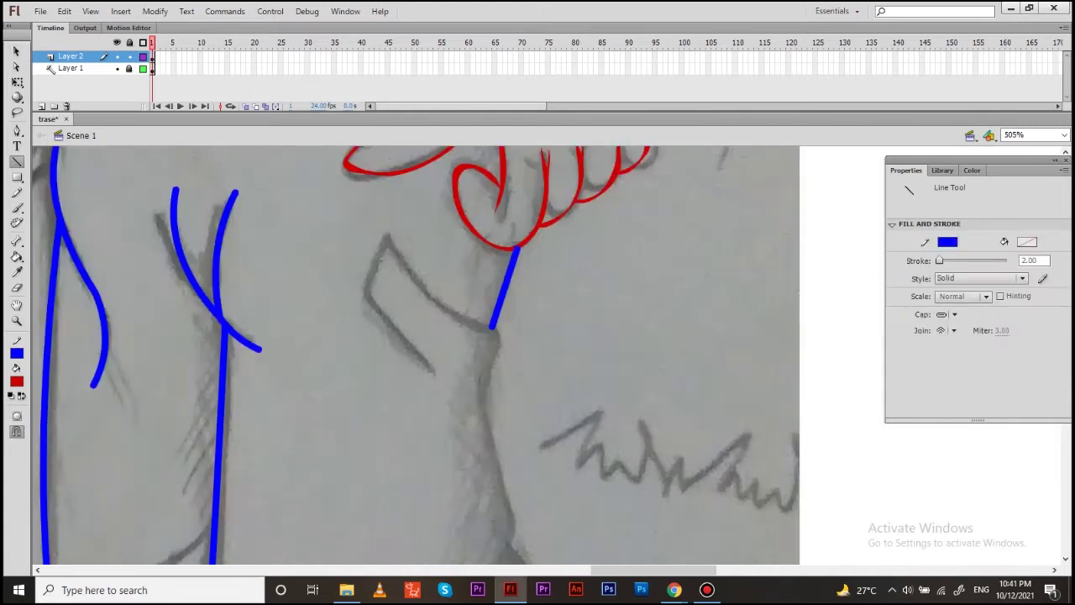
pyautogui.moveTo(380, 238); pyautogui.dragTo(480, 329)
pyautogui.moveTo(351, 287); pyautogui.dragTo(448, 380)
pyautogui.press('v')
pyautogui.moveTo(395, 335); pyautogui.dragTo(383, 344)
pyautogui.moveTo(428, 285); pyautogui.dragTo(420, 294)
pyautogui.moveTo(382, 340); pyautogui.dragTo(374, 340)
# Join the two knee lines and draw a curve down the back of the leg
pyautogui.press('n')
pyautogui.moveTo(379, 237); pyautogui.dragTo(351, 287)
pyautogui.moveTo(500, 334)
pyautogui.mouseDown()
pyautogui.moveTo(478, 411)
pyautogui.moveTo(458, 426)
pyautogui.mouseUp()
pyautogui.press('v')
pyautogui.press('n')
pyautogui.press('v')
pyautogui.moveTo(487, 331); pyautogui.dragTo(423, 195)
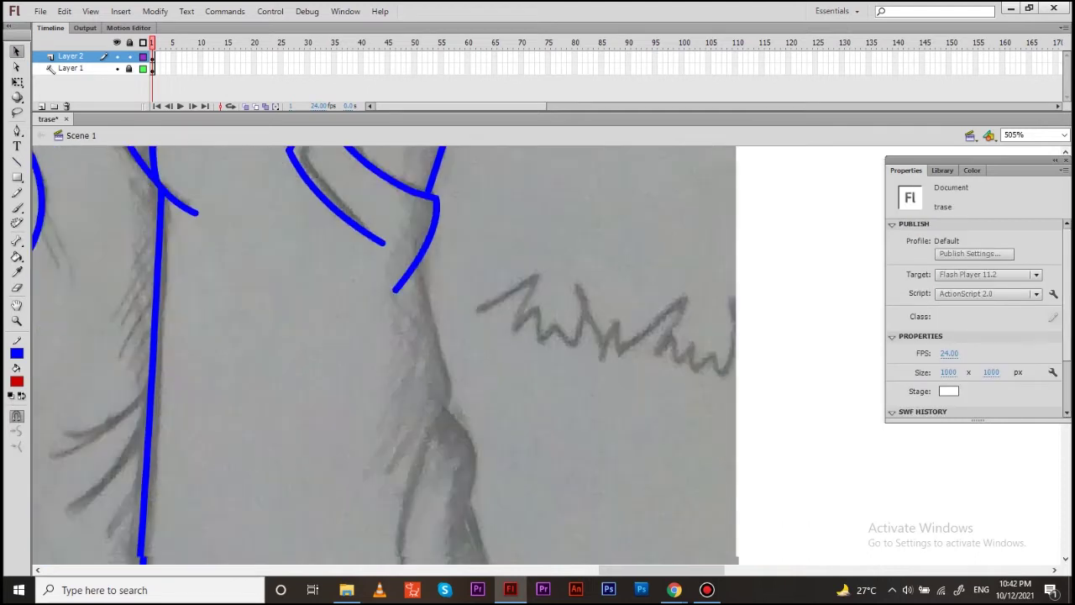
# Draw blue lines below the knee and down the leg, undoing an unwanted curve
pyautogui.press('r')
pyautogui.press('n')
pyautogui.moveTo(400, 256)
pyautogui.mouseDown()
pyautogui.moveTo(432, 365)
pyautogui.moveTo(423, 263)
pyautogui.mouseUp()
pyautogui.moveTo(488, 252); pyautogui.dragTo(428, 446)
pyautogui.press('v')
pyautogui.moveTo(400, 307)
pyautogui.mouseDown()
pyautogui.moveTo(424, 294)
pyautogui.moveTo(392, 464)
pyautogui.mouseUp()
pyautogui.hotkey('ctrl', 'z')
# Add a curved stroke beside the line and one more line down the trouser leg
pyautogui.press('n')
pyautogui.press('v')
pyautogui.moveTo(410, 362); pyautogui.dragTo(405, 361)
pyautogui.press('n')
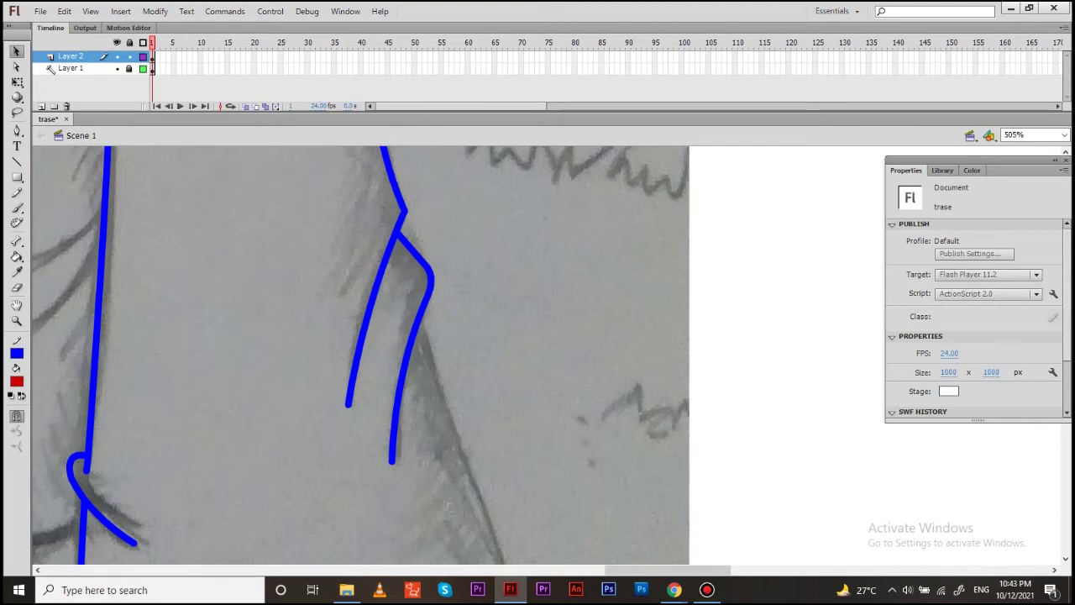
pyautogui.moveTo(504, 378); pyautogui.dragTo(387, 231)
pyautogui.moveTo(290, 244); pyautogui.dragTo(396, 462)
pyautogui.press('v')
pyautogui.hotkey('ctrl', '-')
pyautogui.hotkey('ctrl', '-')
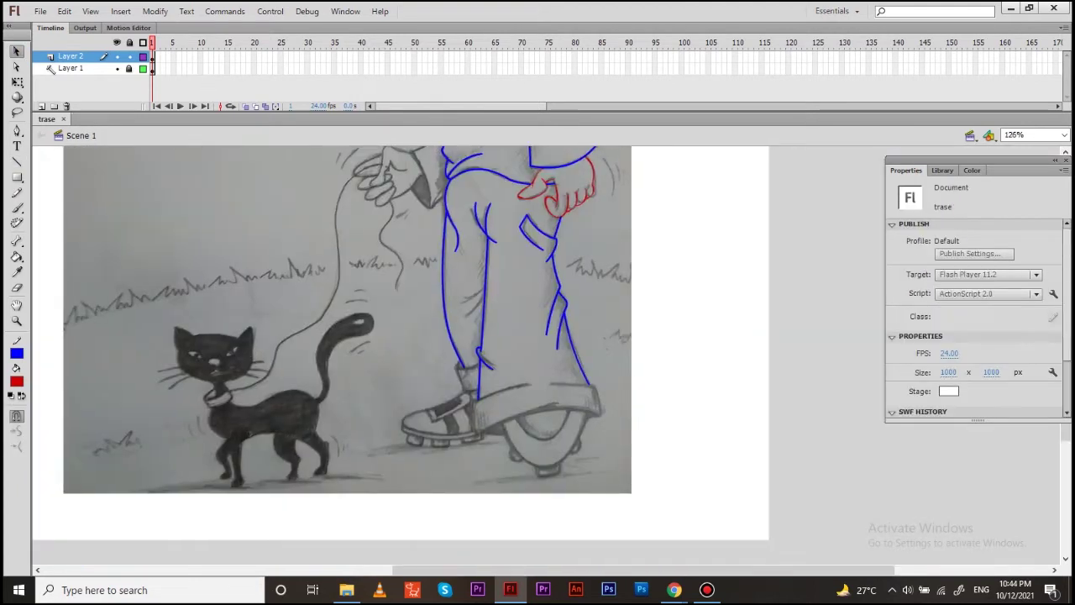
# Trace the top and curved front edge of the trouser cuff in blue
pyautogui.press('z')
pyautogui.moveTo(399, 355); pyautogui.dragTo(601, 495)
pyautogui.press('n')
pyautogui.moveTo(242, 361)
pyautogui.mouseDown()
pyautogui.moveTo(412, 307)
pyautogui.moveTo(600, 315)
pyautogui.mouseUp()
pyautogui.press('v')
pyautogui.moveTo(420, 378); pyautogui.dragTo(538, 336)
pyautogui.press('n')
pyautogui.moveTo(361, 320); pyautogui.dragTo(370, 410)
# Draw blue lines from the cuff corner and along the cuff's lower edge
pyautogui.press('n')
pyautogui.moveTo(720, 275); pyautogui.dragTo(733, 353)
pyautogui.press('v')
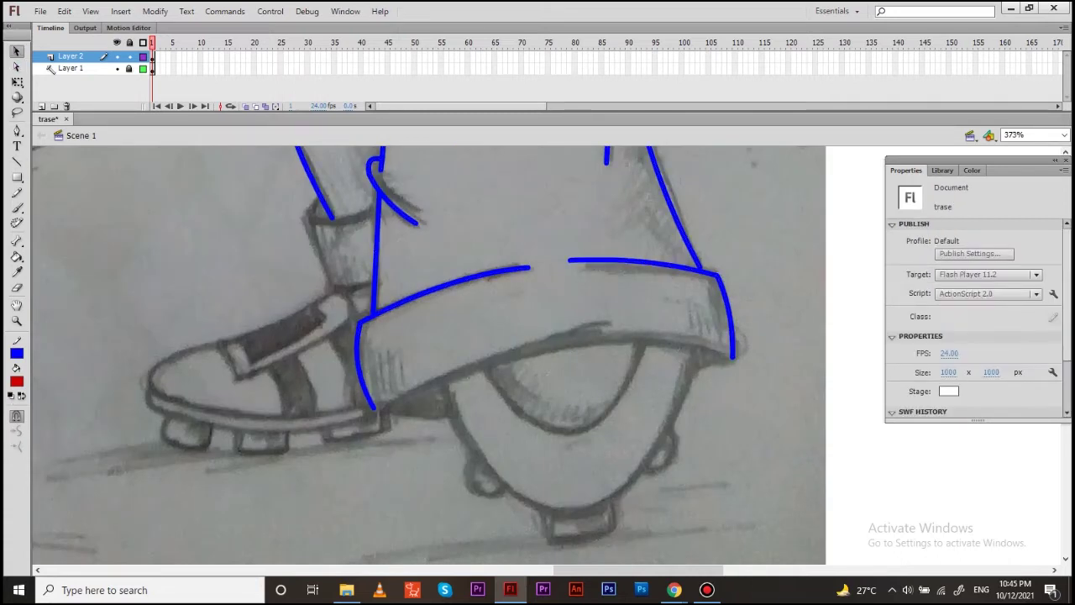
pyautogui.moveTo(504, 378); pyautogui.dragTo(439, 330)
pyautogui.press('n')
pyautogui.moveTo(311, 367); pyautogui.dragTo(667, 309)
pyautogui.press('v')
pyautogui.press('n')
# Add short lines at the cuff's bottom edge and right corner, then save
pyautogui.moveTo(311, 364); pyautogui.dragTo(390, 368)
pyautogui.press('v')
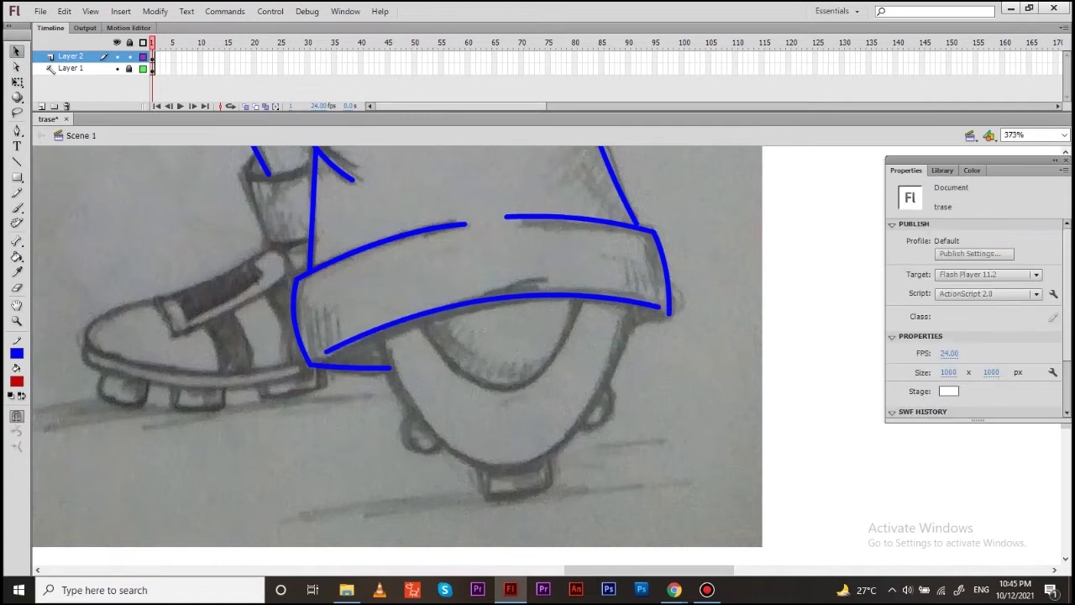
pyautogui.press('n')
pyautogui.moveTo(669, 316); pyautogui.dragTo(633, 321)
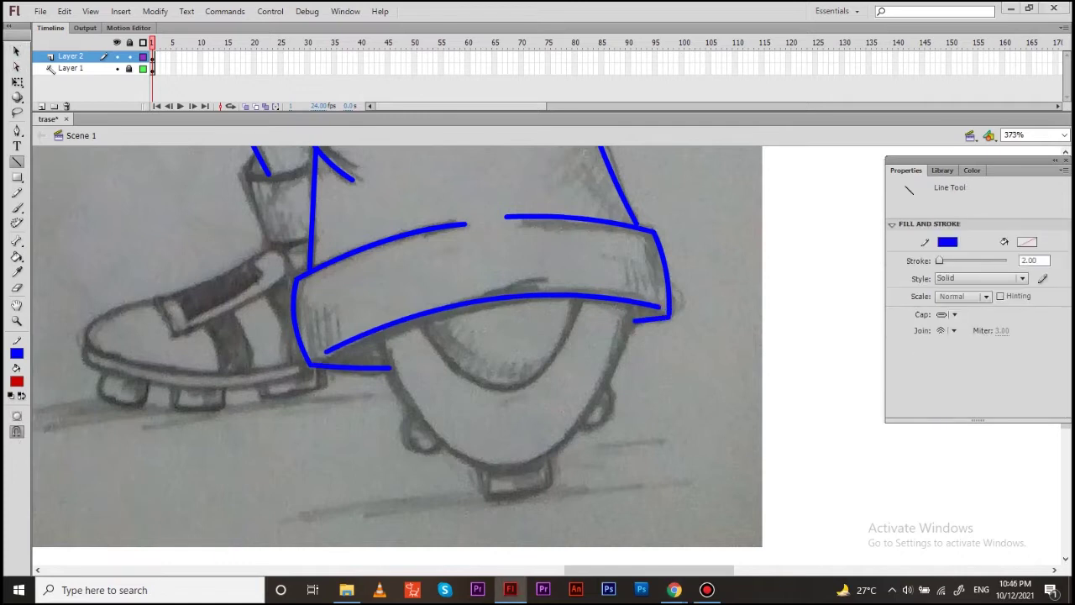
pyautogui.hotkey('ctrl', 's')
pyautogui.hotkey('ctrl', '-')
# Outline the left cuff edge and the ankle above the left shoe, then save
pyautogui.scroll(3, 520, 319)
pyautogui.moveTo(323, 277); pyautogui.dragTo(428, 267)
pyautogui.press('v')
pyautogui.press('n')
pyautogui.moveTo(336, 240)
pyautogui.mouseDown()
pyautogui.moveTo(310, 274)
pyautogui.moveTo(361, 393)
pyautogui.mouseUp()
pyautogui.moveTo(361, 393); pyautogui.dragTo(427, 386)
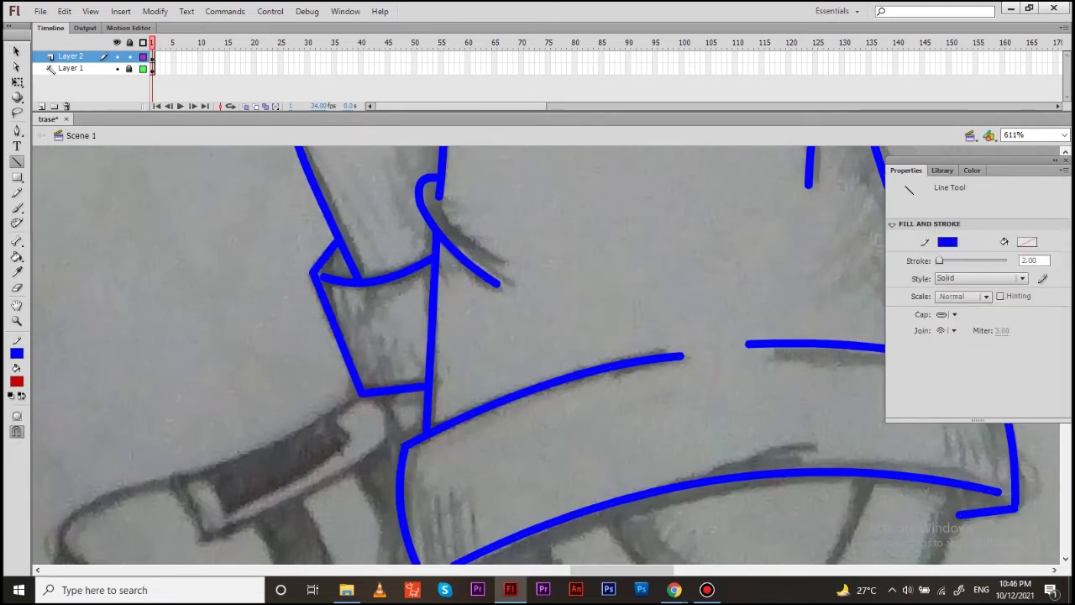
pyautogui.press('v')
pyautogui.hotkey('ctrl', 'a')
pyautogui.hotkey('ctrl', 's')
pyautogui.hotkey('ctrl', '-')
pyautogui.hotkey('ctrl', '-')
pyautogui.hotkey('ctrl', '-')
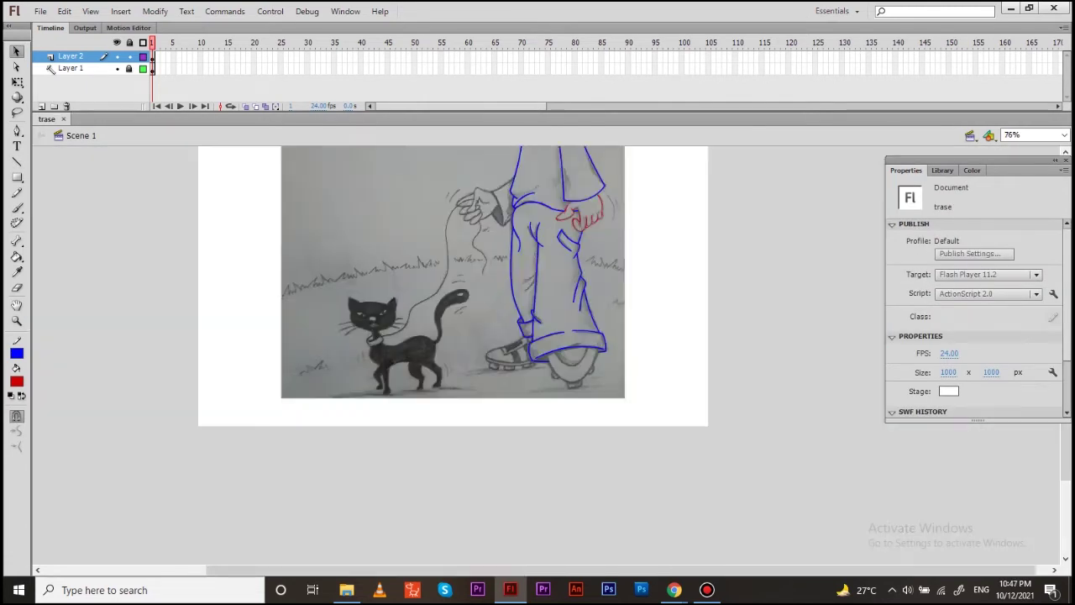
pyautogui.press('z')
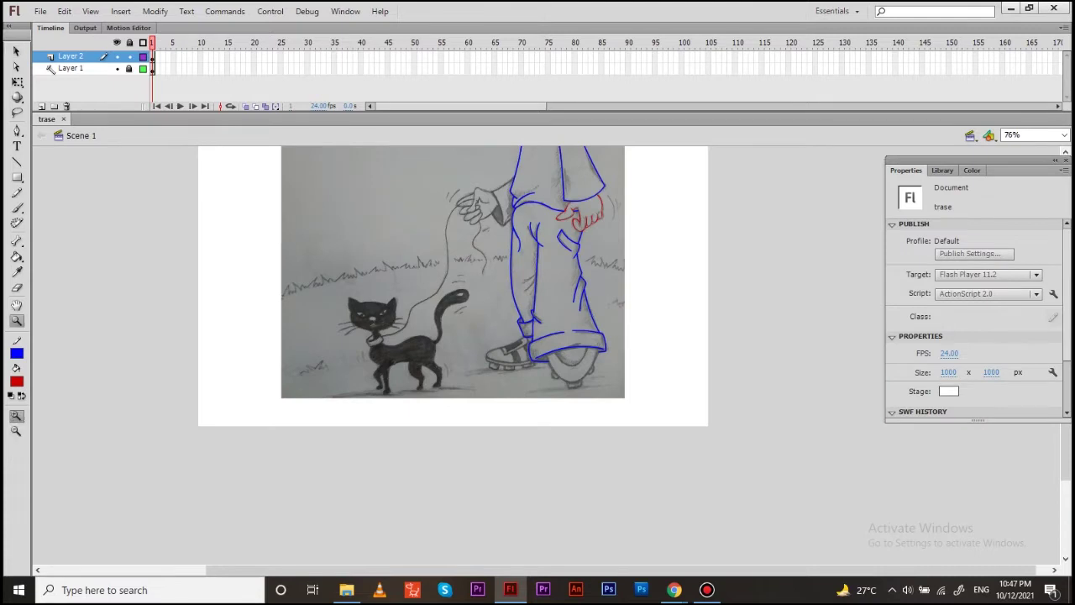
# Bend the blue toe line down over the shoe's rounded tip
pyautogui.moveTo(504, 319); pyautogui.dragTo(689, 408)
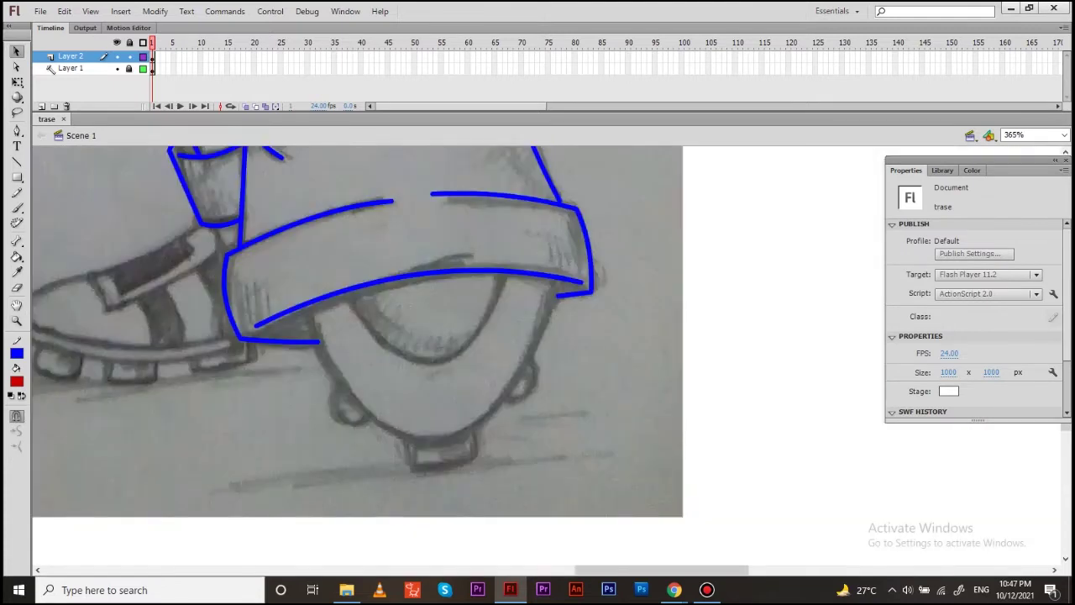
pyautogui.press('n')
pyautogui.hscroll(-5, 471, 332)
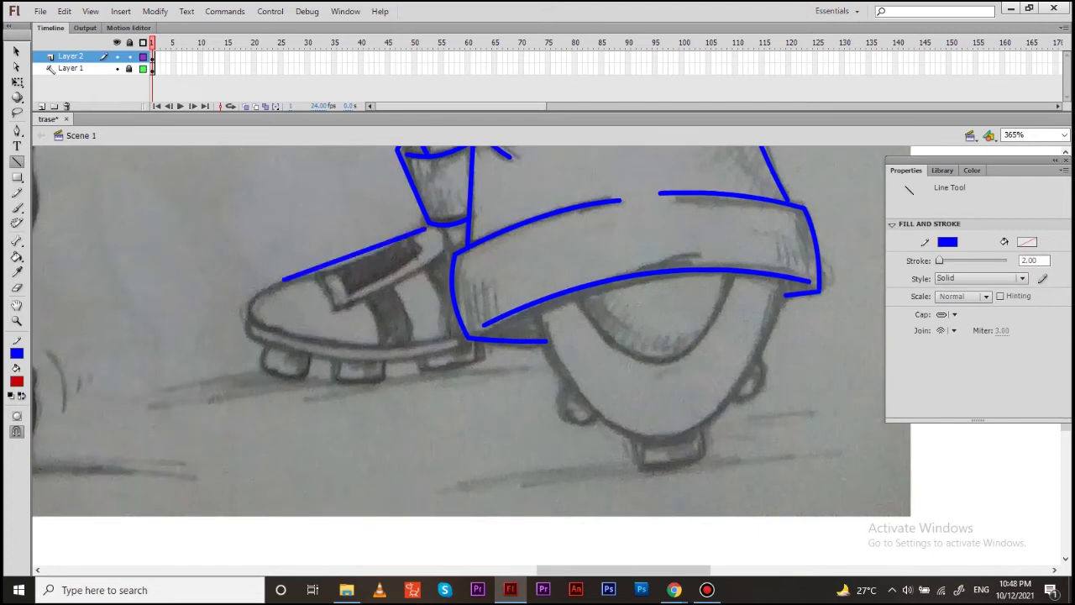
pyautogui.press('v')
pyautogui.moveTo(284, 279)
pyautogui.mouseDown()
pyautogui.moveTo(245, 326)
pyautogui.moveTo(464, 336)
pyautogui.mouseUp()
pyautogui.press('n')
pyautogui.press('v')
pyautogui.click(353, 344)
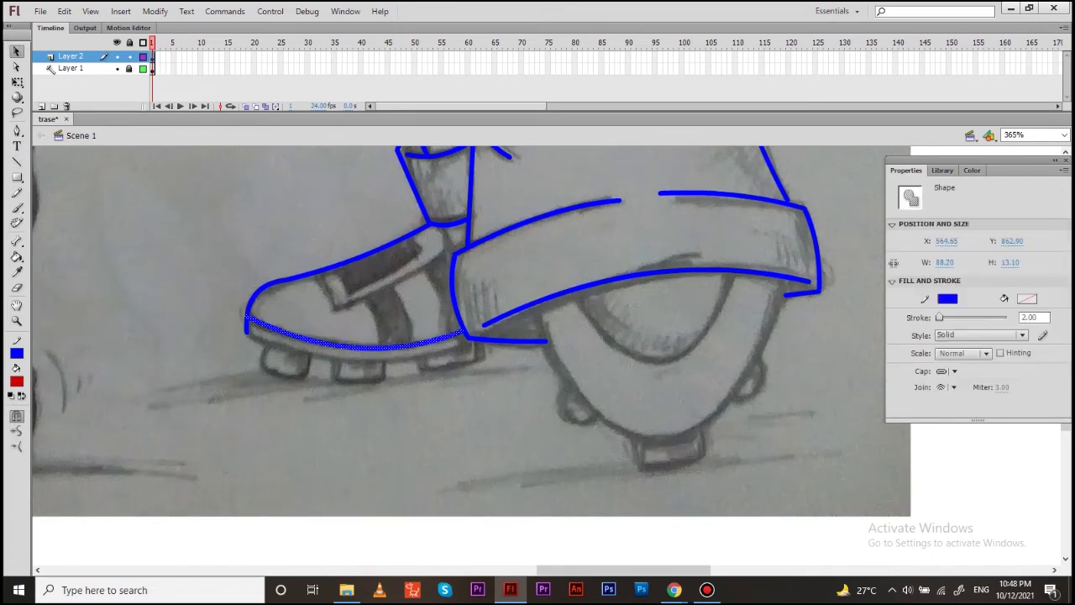
pyautogui.moveTo(471, 332); pyautogui.dragTo(587, 281)
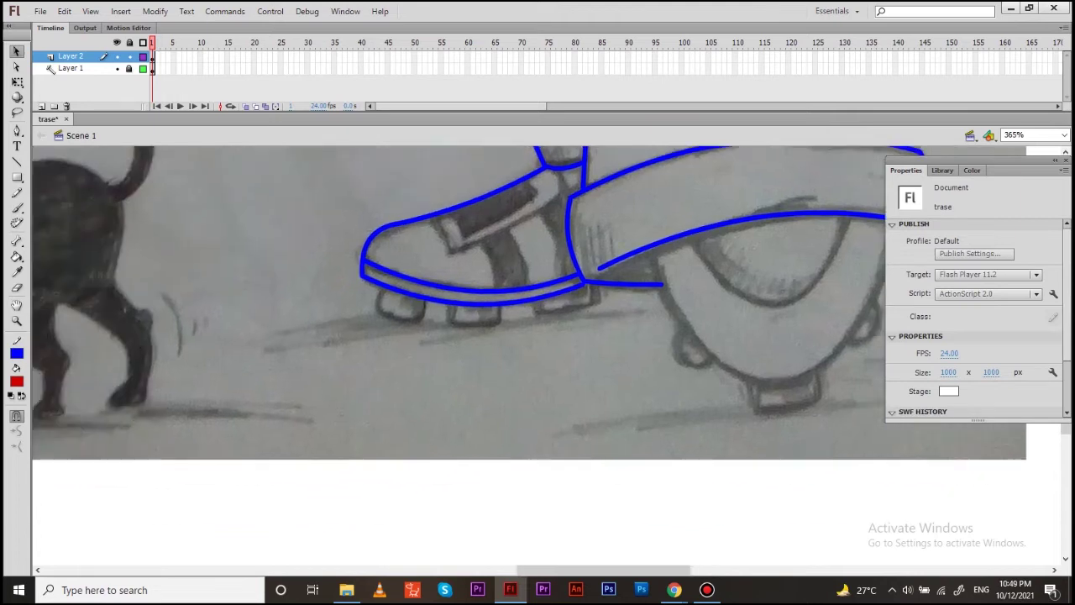
# Draw a blue line along the shoe sole and curve it
pyautogui.scroll(5, 423, 305)
pyautogui.press('n')
pyautogui.moveTo(833, 309); pyautogui.dragTo(850, 309)
pyautogui.press('v')
pyautogui.moveTo(546, 309); pyautogui.dragTo(546, 338)
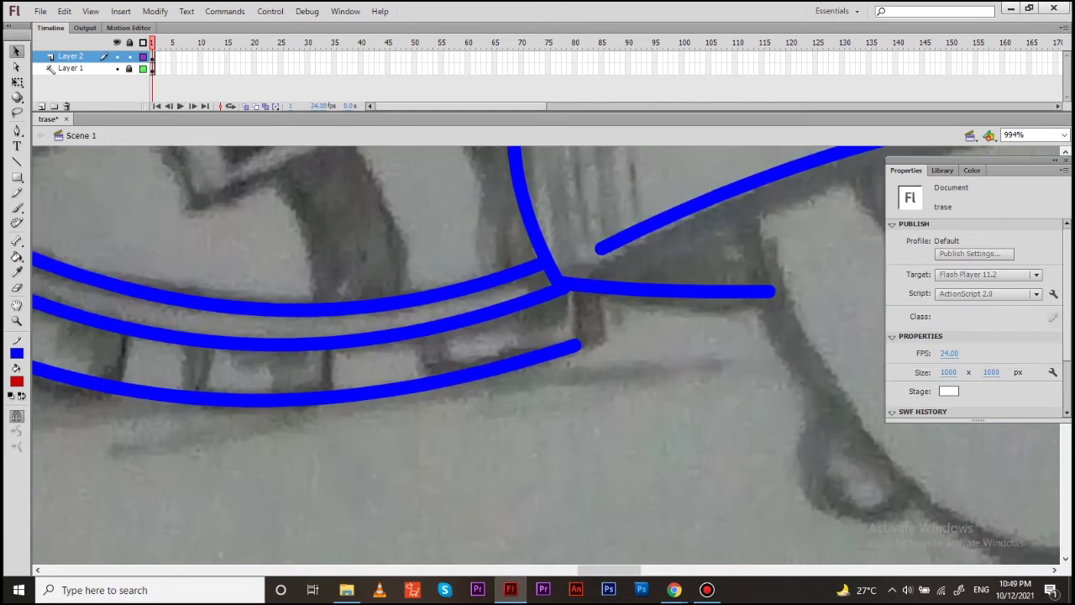
# Draw four tread blocks under the sole and save the drawing
pyautogui.press('n')
pyautogui.moveTo(438, 326); pyautogui.dragTo(430, 369)
pyautogui.moveTo(561, 328); pyautogui.dragTo(560, 371)
pyautogui.moveTo(668, 312); pyautogui.dragTo(670, 362)
pyautogui.moveTo(785, 279); pyautogui.dragTo(796, 327)
pyautogui.press('v')
pyautogui.click(504, 376)
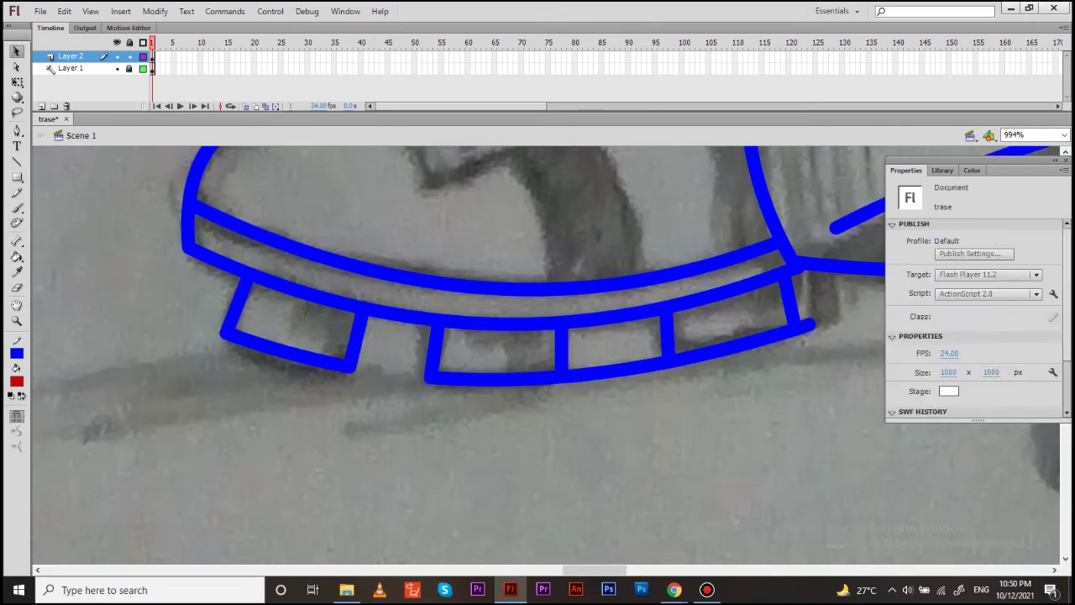
pyautogui.hotkey('ctrl', 's')
pyautogui.hotkey('ctrl', '-')
pyautogui.hotkey('ctrl', '-')
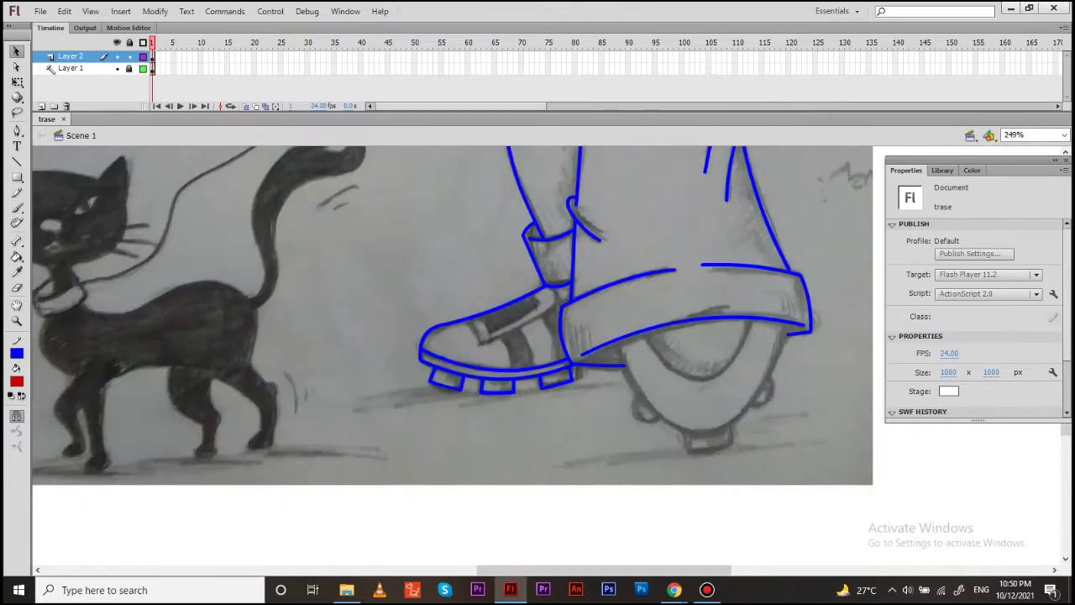
# Draw the right shoe's U-shaped toe in blue lines under the cuff brim, bent into curves
pyautogui.press('z')
pyautogui.moveTo(421, 277); pyautogui.dragTo(752, 445)
pyautogui.press('n')
pyautogui.moveTo(286, 310)
pyautogui.mouseDown()
pyautogui.moveTo(433, 432)
pyautogui.moveTo(552, 281)
pyautogui.mouseUp()
pyautogui.press('v')
pyautogui.moveTo(491, 357); pyautogui.dragTo(512, 370)
pyautogui.moveTo(359, 371); pyautogui.dragTo(340, 394)
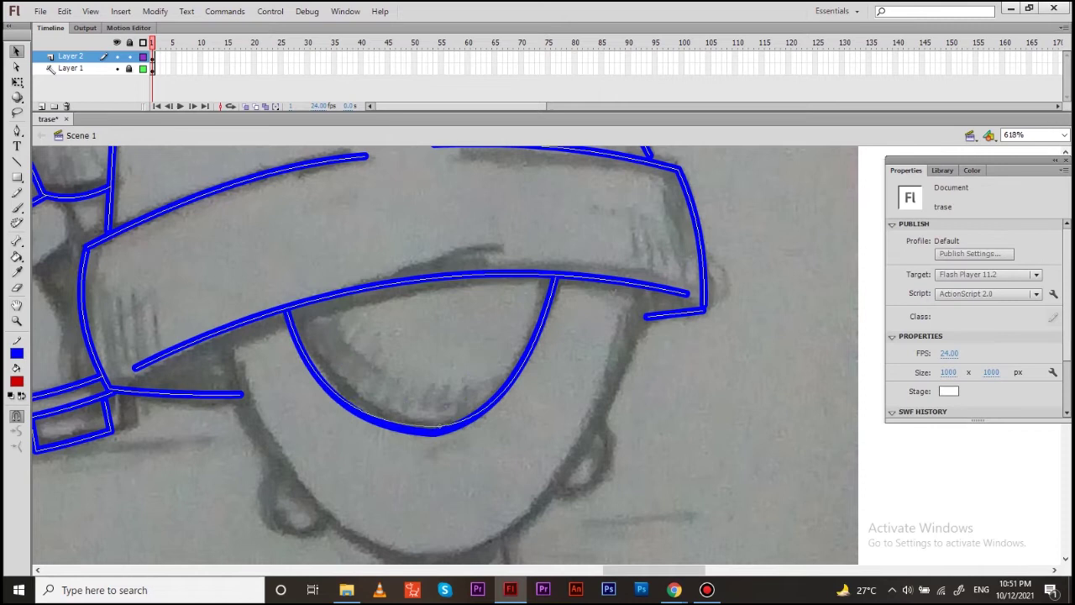
pyautogui.press('n')
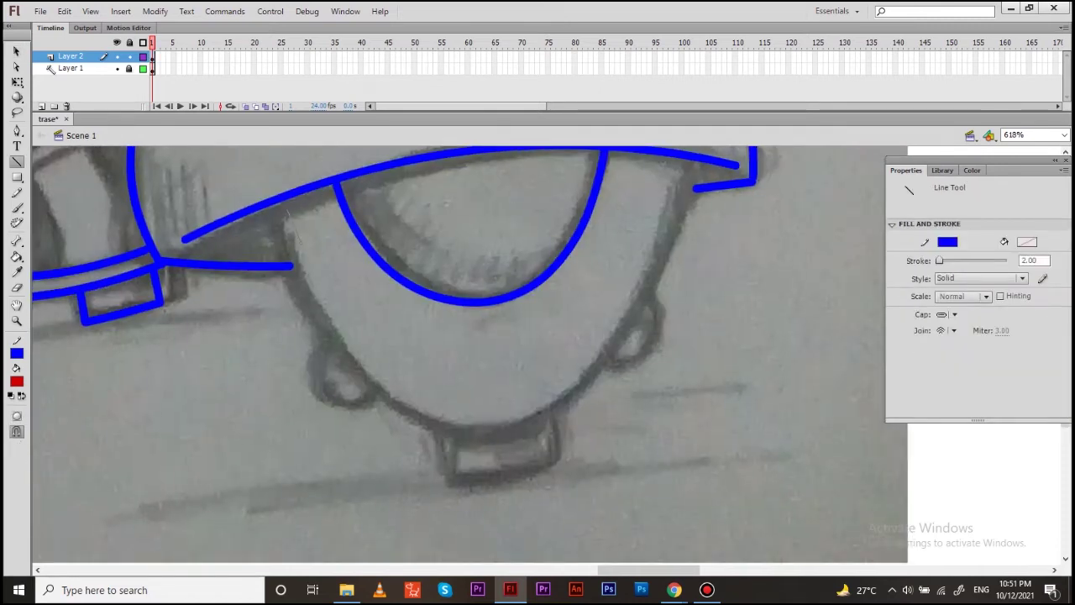
pyautogui.moveTo(283, 198); pyautogui.dragTo(470, 429)
pyautogui.press('v')
pyautogui.moveTo(369, 319); pyautogui.dragTo(345, 353)
# Copy the toe curve, flip it horizontally and place it on the toe's right side
pyautogui.doubleClick(353, 353)
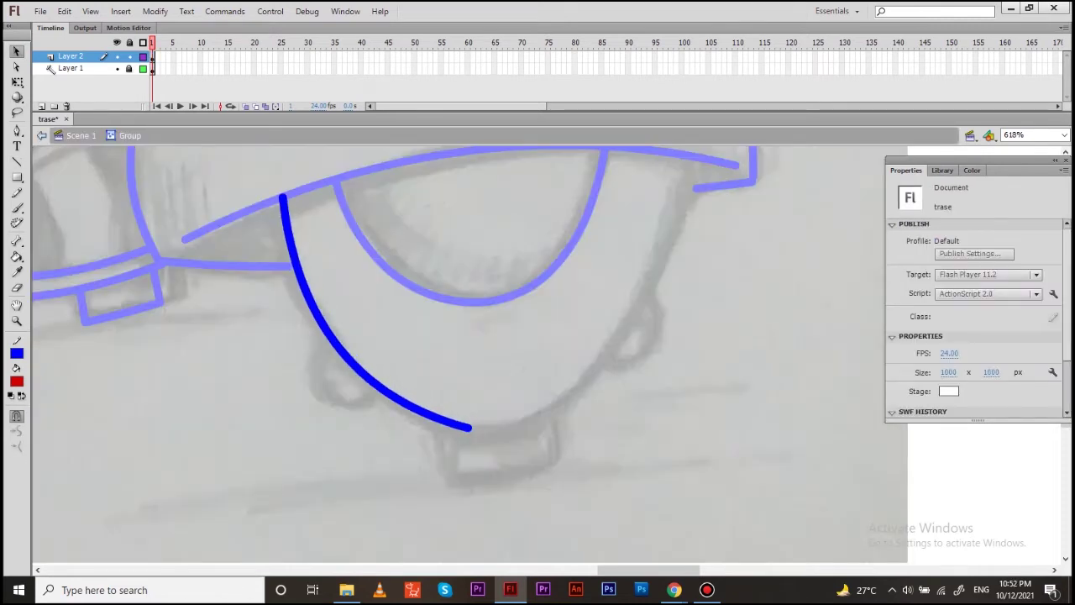
pyautogui.click(378, 370)
pyautogui.hotkey('ctrl', 'c')
pyautogui.click(155, 11)
pyautogui.click(352, 327)
pyautogui.hotkey('ctrl', 'shift', 'v')
pyautogui.moveTo(395, 319); pyautogui.dragTo(605, 286)
pyautogui.moveTo(531, 415); pyautogui.dragTo(491, 428)
pyautogui.press('n')
pyautogui.press('v')
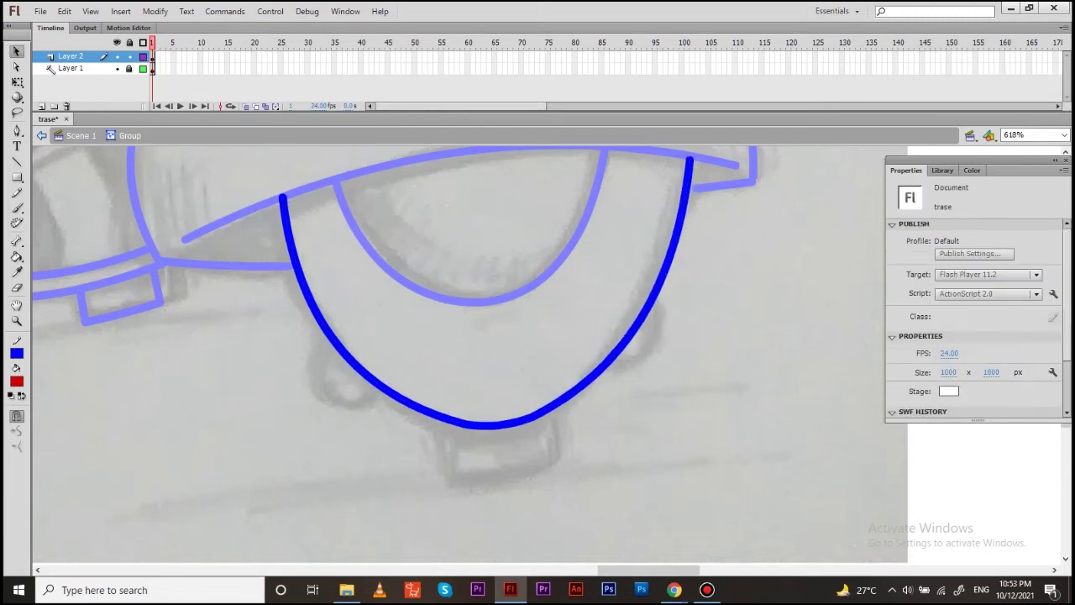
pyautogui.doubleClick(798, 336)
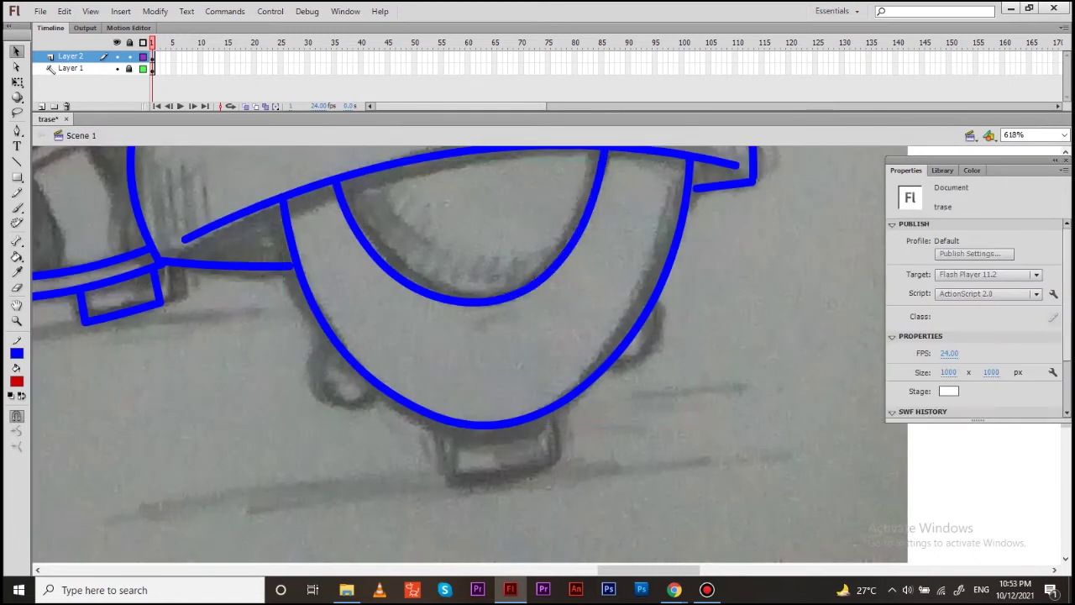
# Rotate a tread bracket onto the toe, add another beneath it, and save the drawing
pyautogui.scroll(-3, 491, 353)
pyautogui.press('n')
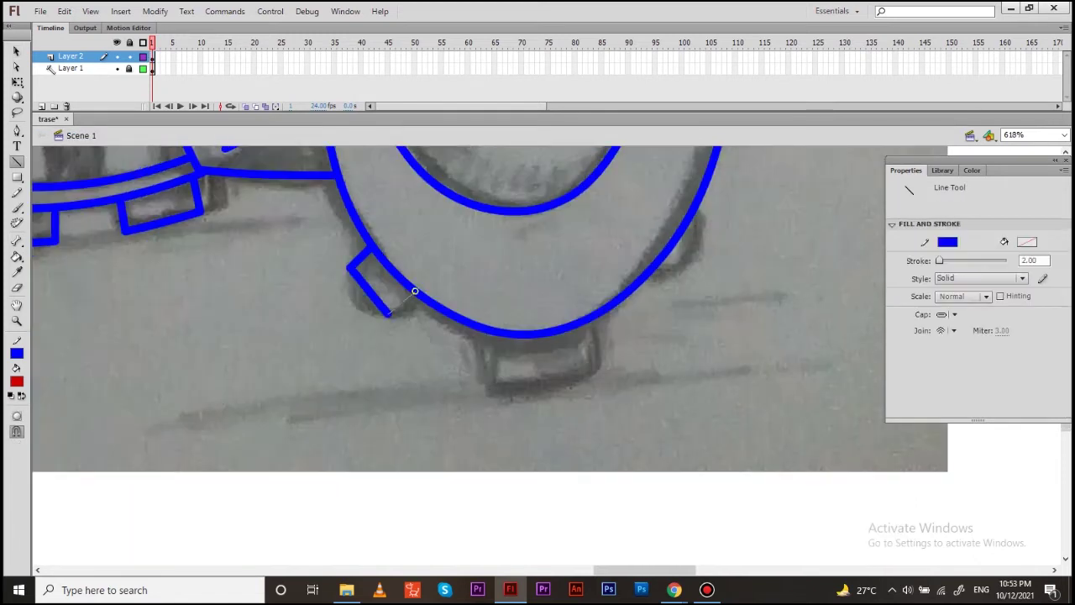
pyautogui.press('v')
pyautogui.moveTo(340, 249); pyautogui.dragTo(394, 319)
pyautogui.click(155, 11)
pyautogui.press('q')
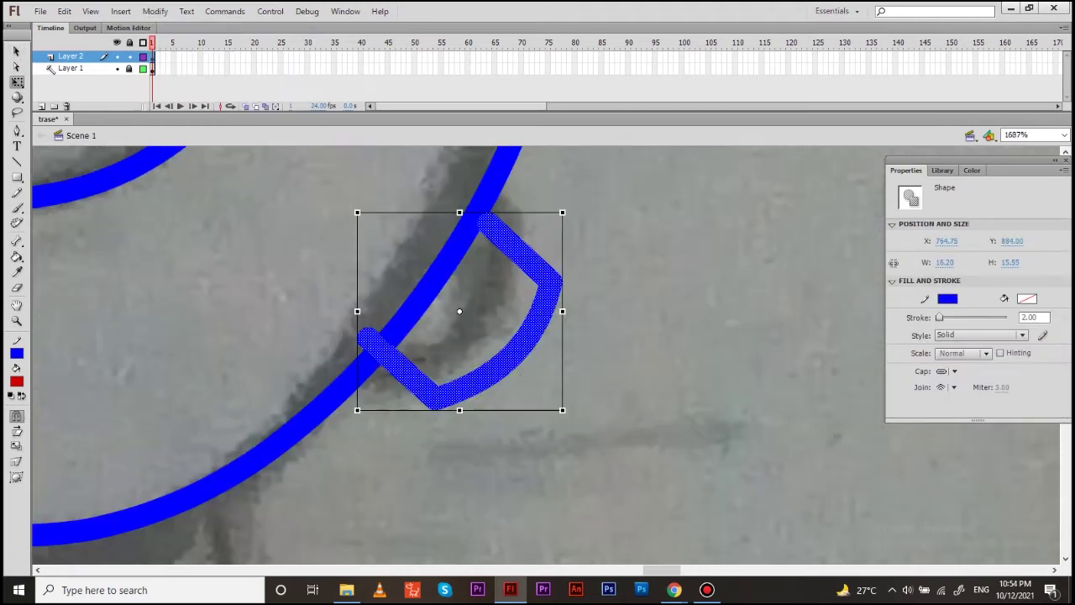
pyautogui.hotkey('ctrl', 'shift', 'v')
pyautogui.hotkey('ctrl', 'shift', 'a')
pyautogui.press('v')
pyautogui.hotkey('ctrl', 's')
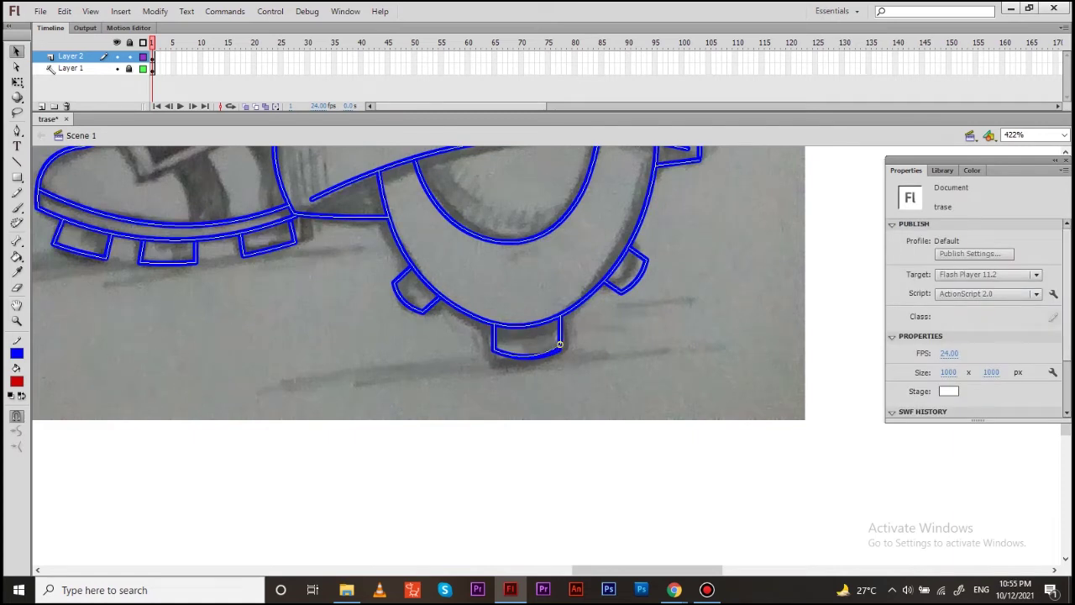
pyautogui.hotkey('ctrl', '2')
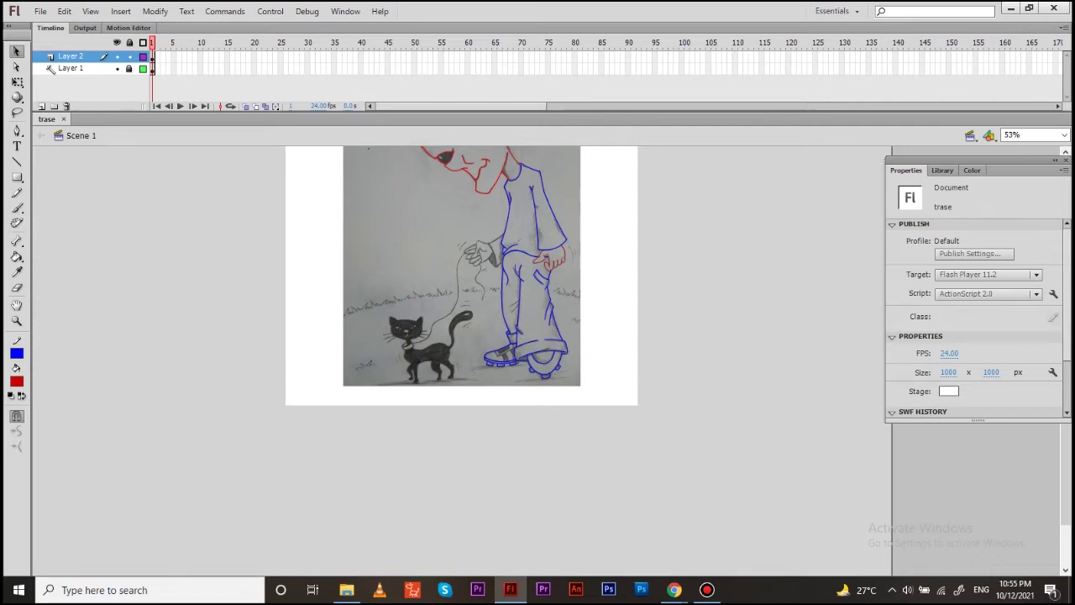
# Brush-outline the top and spike of the boy's front hair, then fill it solid blue
pyautogui.hotkey('ctrl', '=')
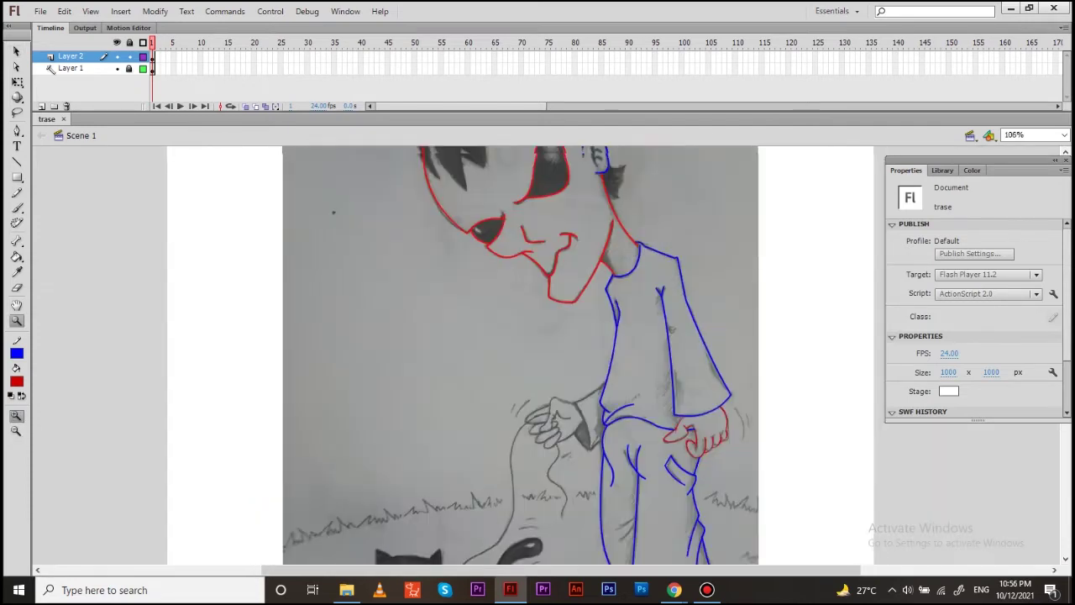
pyautogui.hotkey('ctrl', '=')
pyautogui.press('b')
pyautogui.moveTo(263, 284); pyautogui.dragTo(240, 317)
pyautogui.hotkey('ctrl', 'z')
pyautogui.moveTo(326, 256)
pyautogui.mouseDown()
pyautogui.moveTo(395, 215)
pyautogui.moveTo(546, 349)
pyautogui.mouseUp()
pyautogui.moveTo(439, 510); pyautogui.dragTo(454, 424)
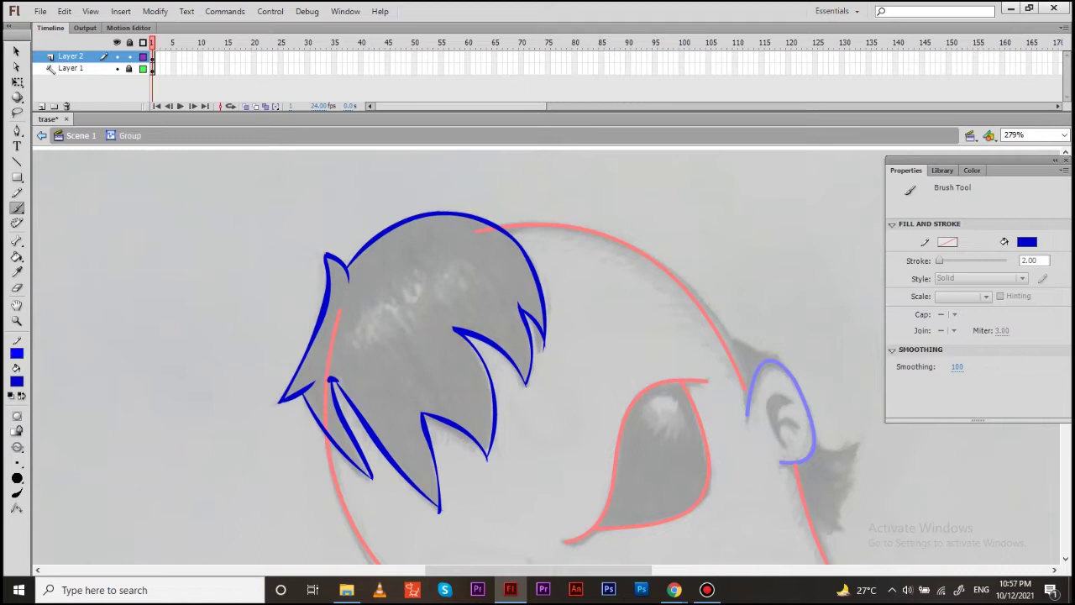
pyautogui.press('k')
pyautogui.click(420, 319)
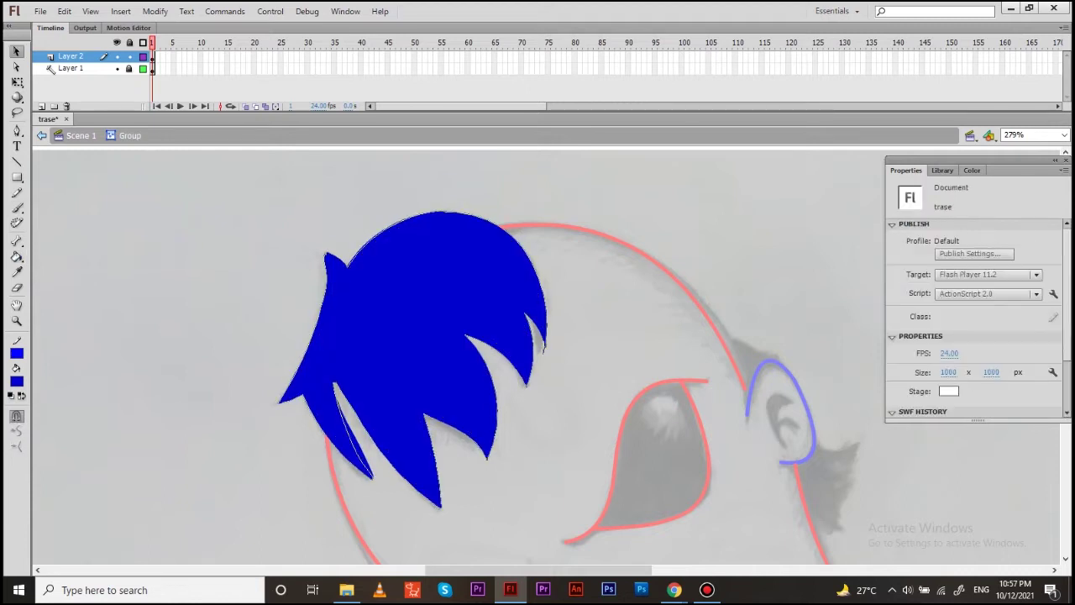
pyautogui.hotkey('ctrl', 'e')
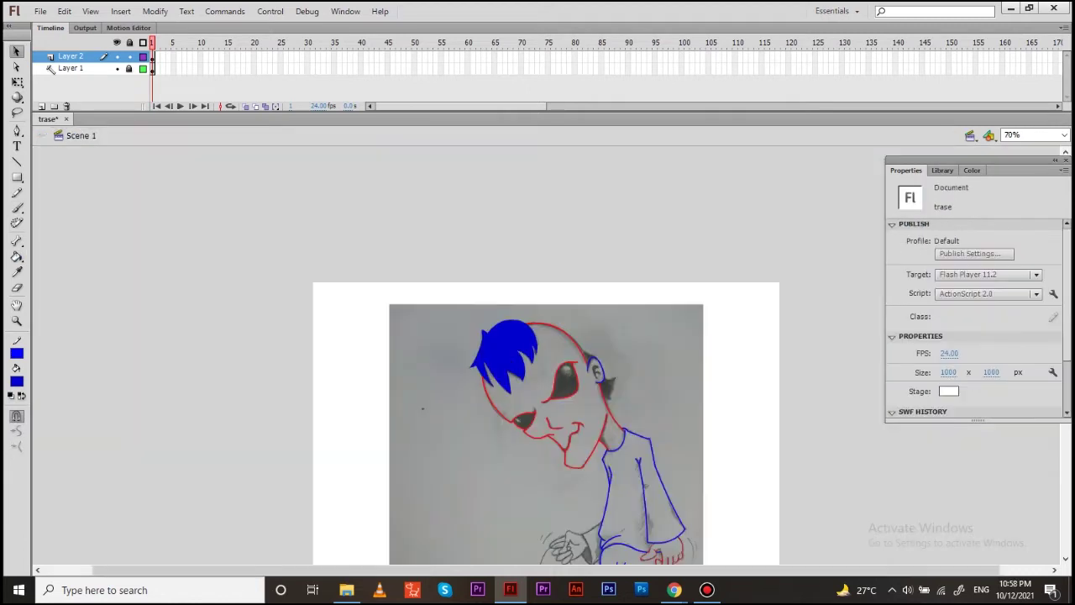
pyautogui.hotkey('ctrl', '-')
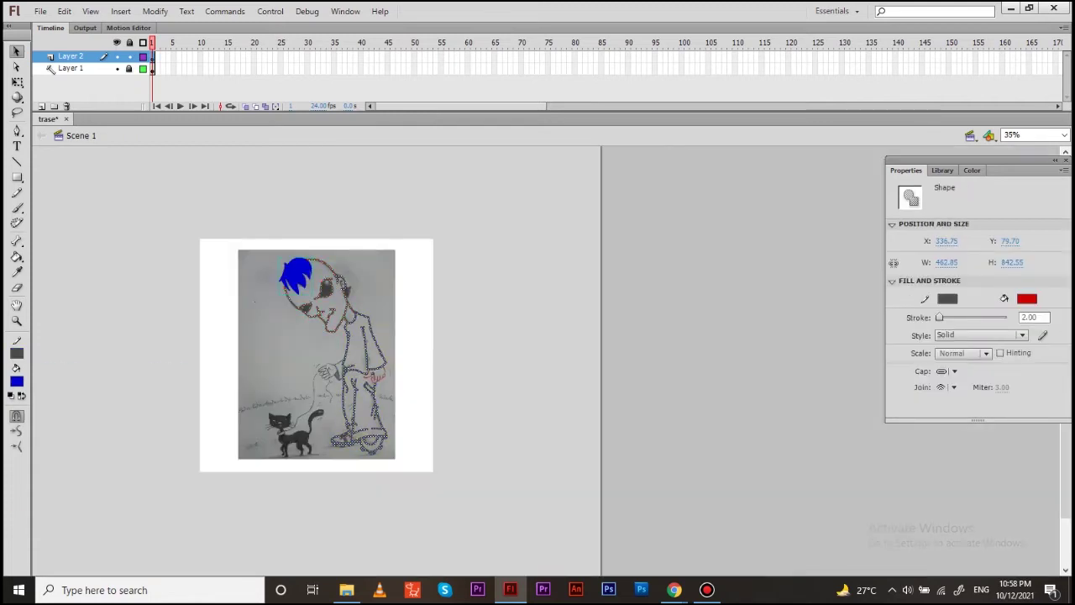
# Zoom in on the shoe toe and bend its blue outline line into a curve
pyautogui.press('z')
pyautogui.moveTo(331, 390); pyautogui.dragTo(390, 437)
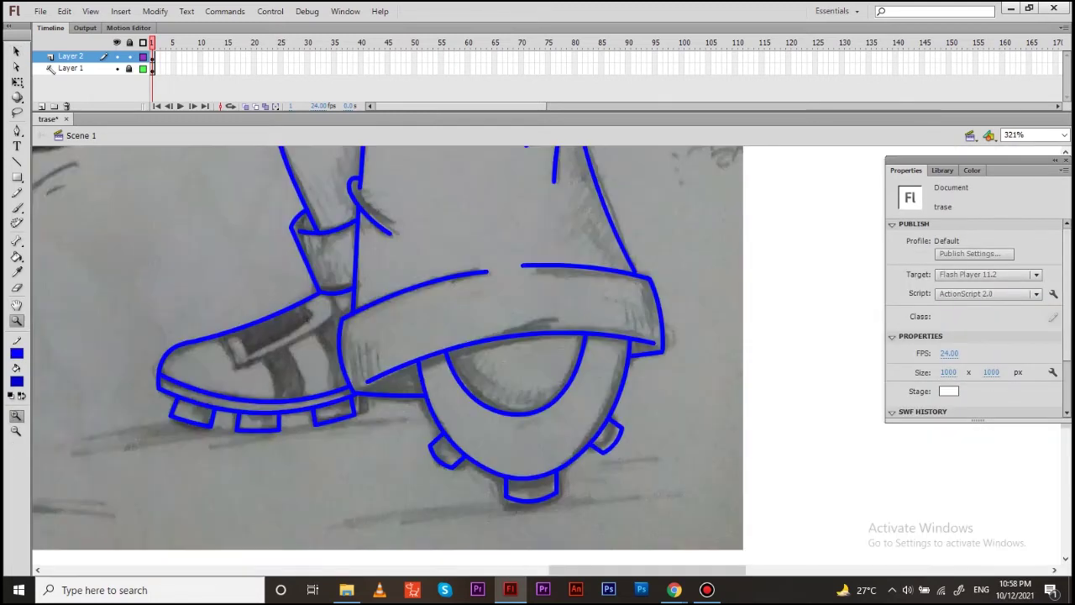
pyautogui.moveTo(160, 256); pyautogui.dragTo(542, 412)
pyautogui.press('v')
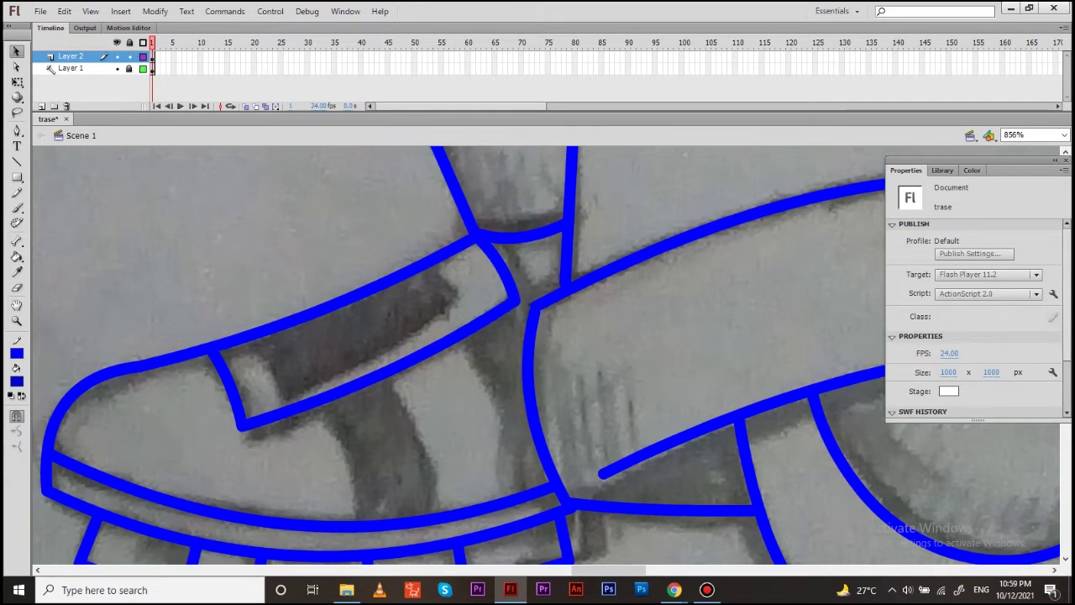
pyautogui.click(673, 590)
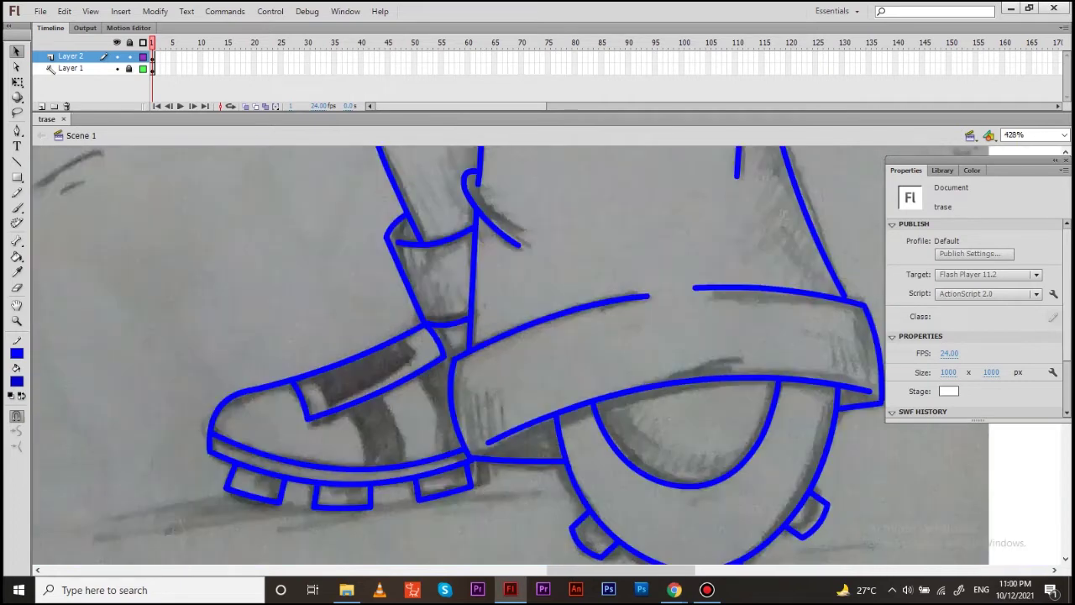
pyautogui.hotkey('ctrl', 'z')
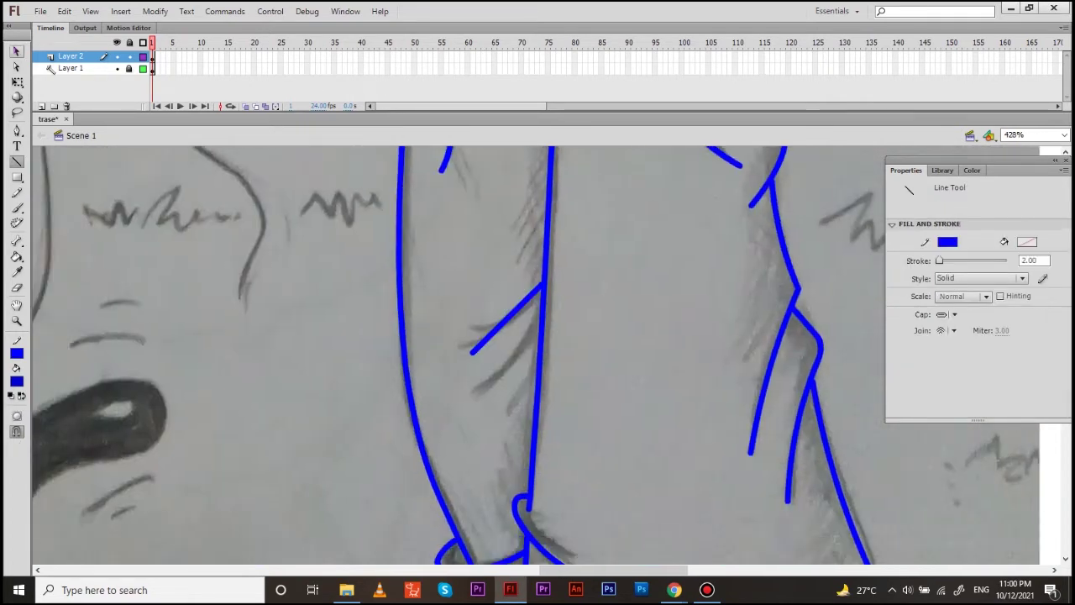
pyautogui.press('v')
pyautogui.moveTo(507, 319)
pyautogui.mouseDown()
pyautogui.moveTo(512, 330)
pyautogui.moveTo(475, 406)
pyautogui.mouseUp()
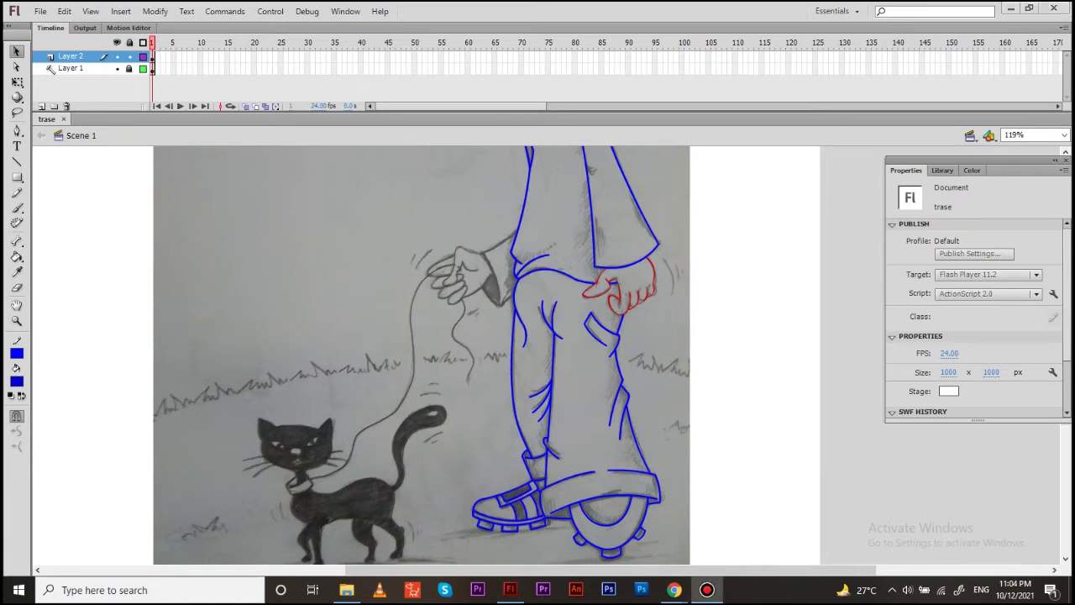
# Paint the red thumb stroke, round its top edge, and save the document
pyautogui.press('b')
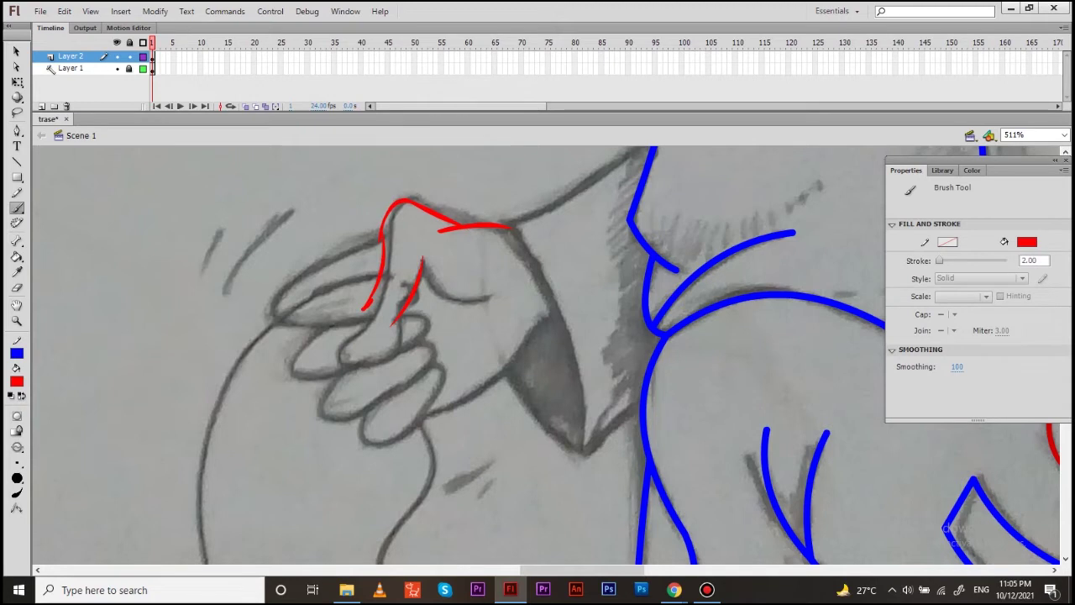
pyautogui.hotkey('ctrl', 'a')
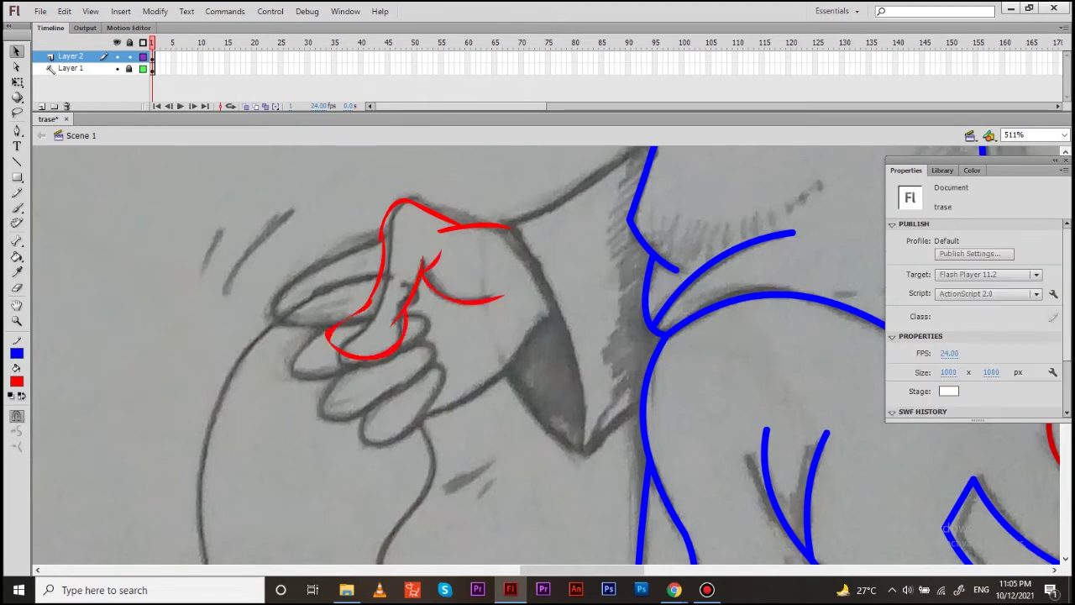
pyautogui.hotkey('ctrl', 'shift', 'a')
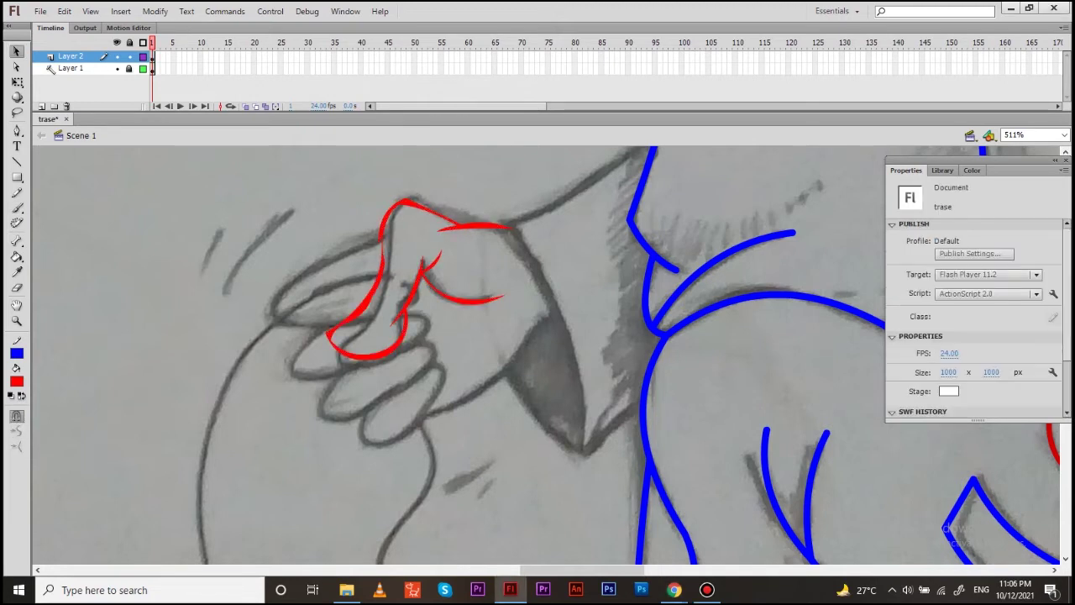
pyautogui.press('z')
pyautogui.moveTo(238, 184); pyautogui.dragTo(579, 353)
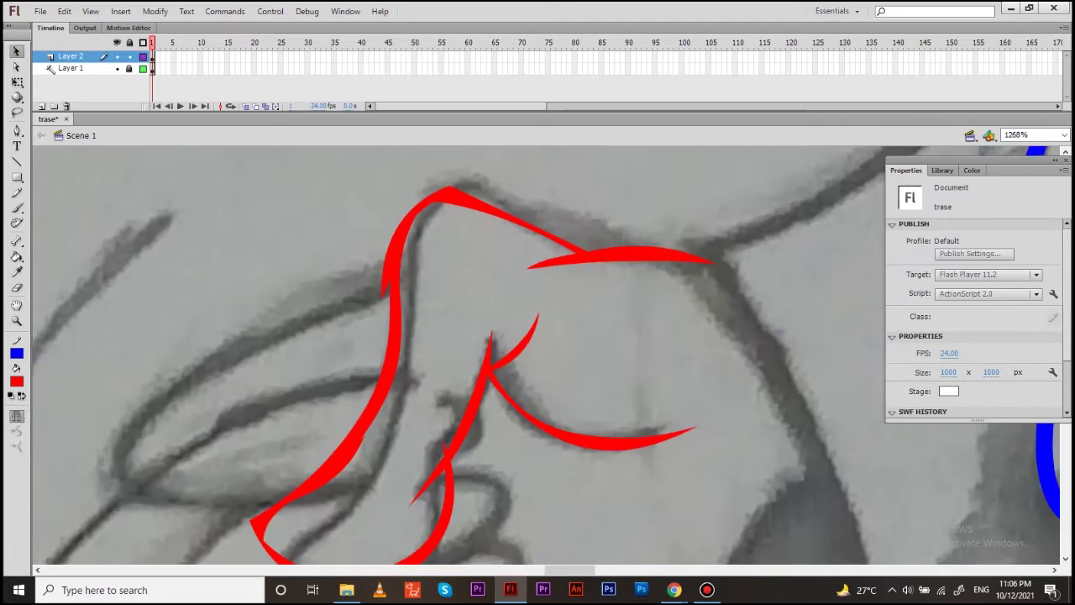
pyautogui.moveTo(517, 216); pyautogui.dragTo(515, 208)
pyautogui.scroll(-2, 479, 353)
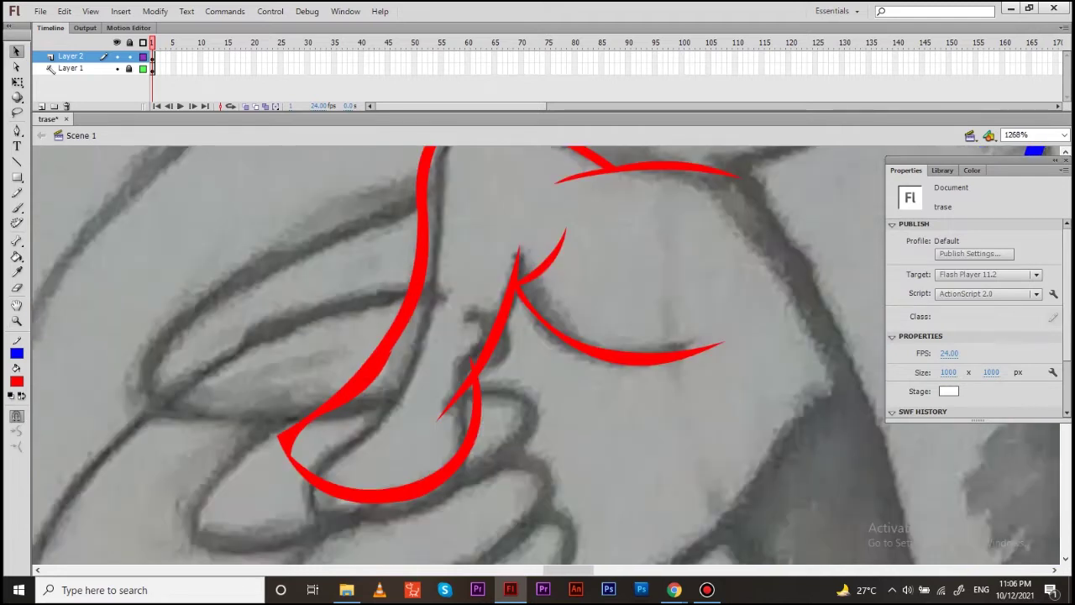
pyautogui.scroll(3, 546, 361)
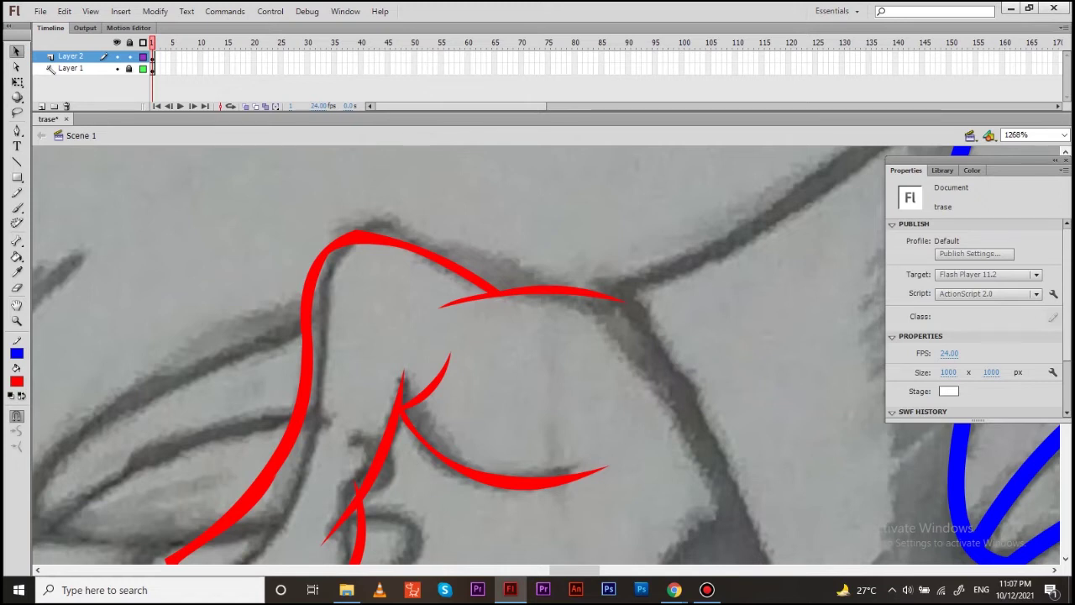
pyautogui.hotkey('ctrl', 's')
pyautogui.hotkey('ctrl', '-')
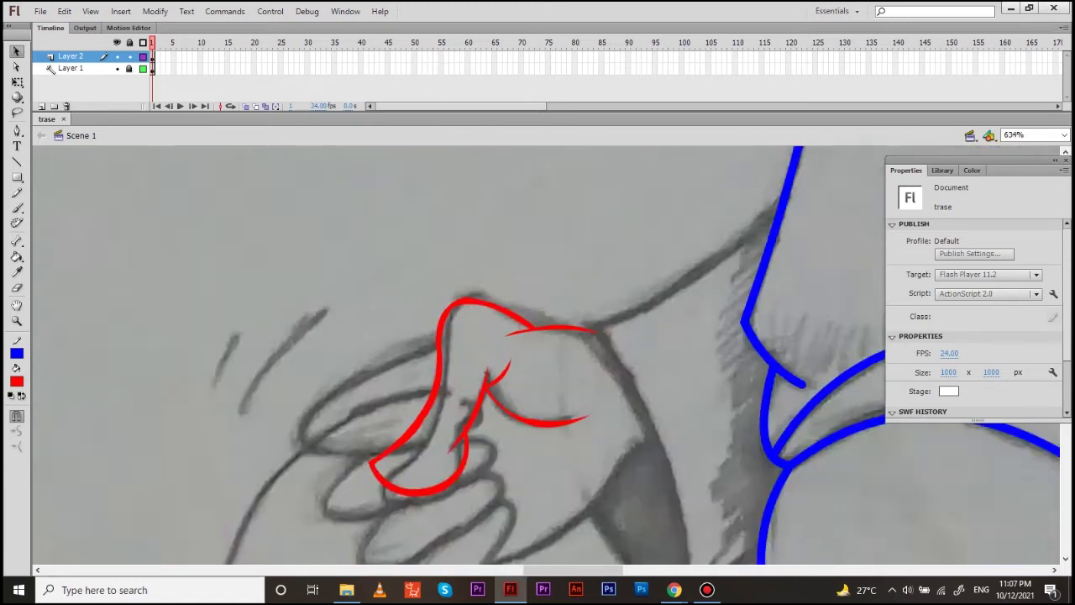
# Switch the brush to blue and paint the first finger's top, underside and inner line
pyautogui.click(333, 257)
pyautogui.press('b')
pyautogui.click(16, 380)
pyautogui.click(34, 471)
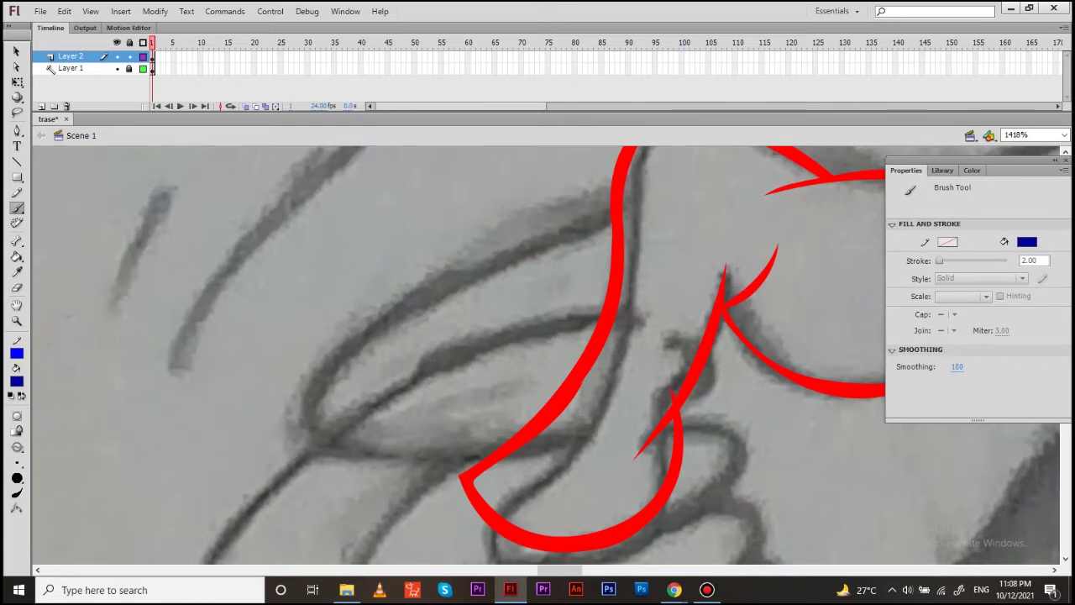
pyautogui.moveTo(564, 223); pyautogui.dragTo(308, 416)
pyautogui.moveTo(305, 439); pyautogui.dragTo(479, 460)
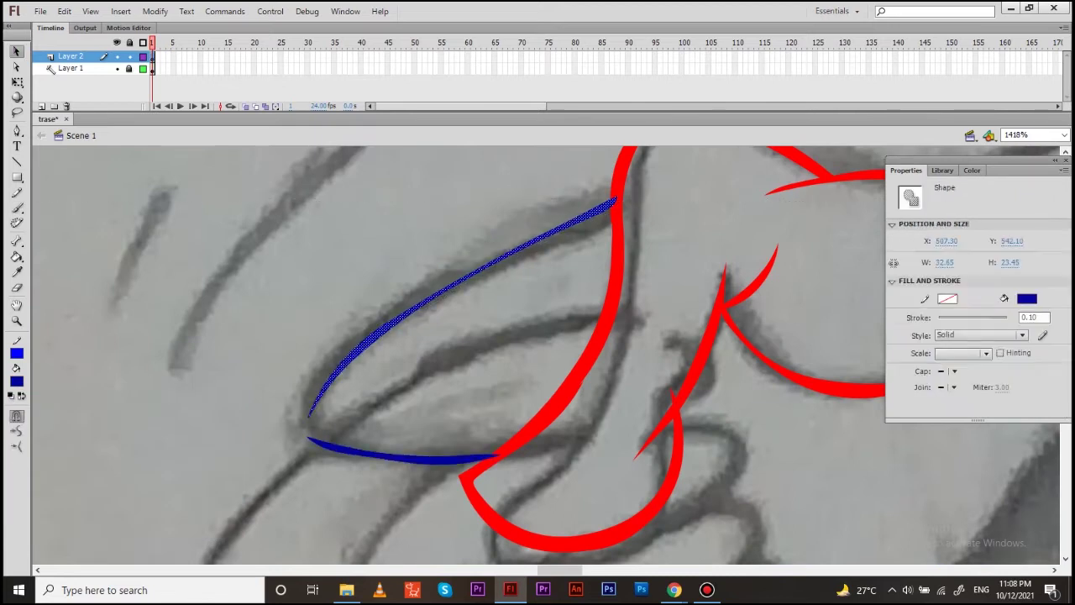
pyautogui.scroll(-2, 504, 353)
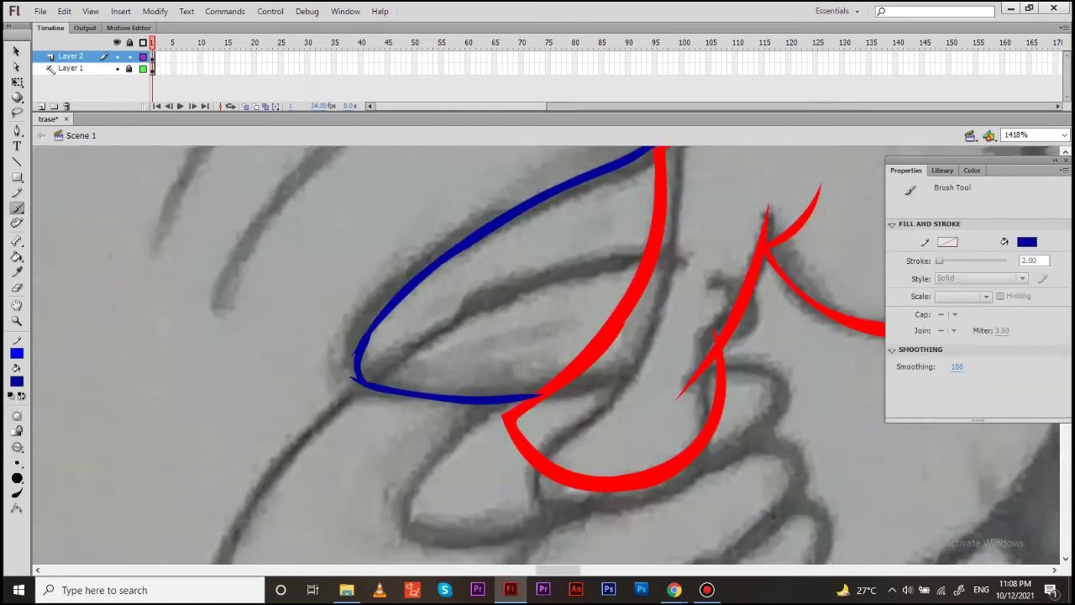
pyautogui.moveTo(597, 270); pyautogui.dragTo(388, 323)
# Review the blue finger strokes and zoom out to view the whole hand
pyautogui.click(17, 51)
pyautogui.hotkey('ctrl', 'a')
pyautogui.hotkey('ctrl', 'shift', 'a')
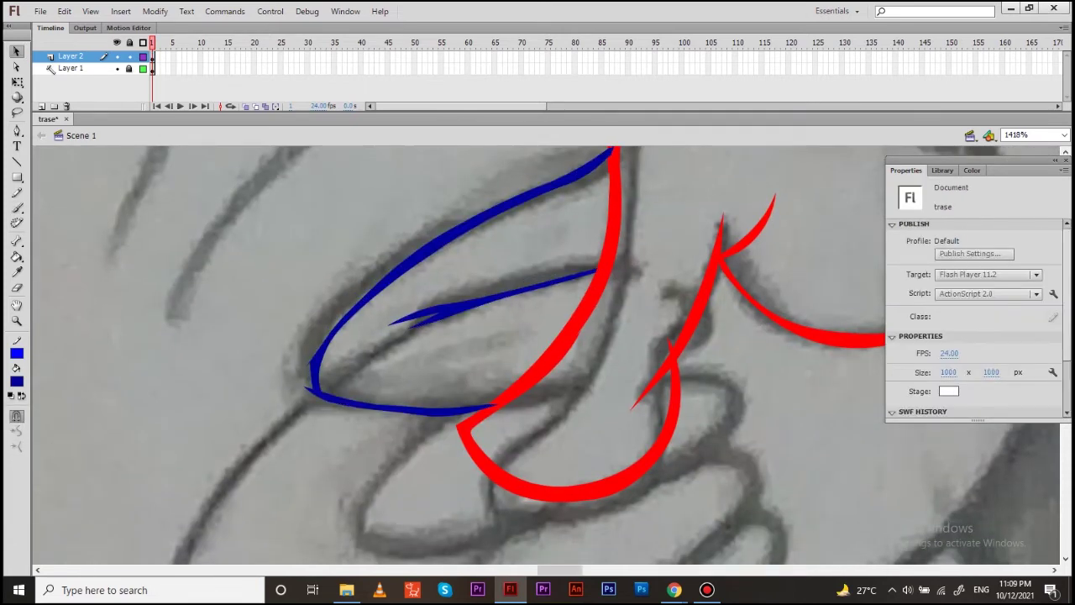
pyautogui.scroll(-3, 504, 353)
pyautogui.scroll(2, 504, 353)
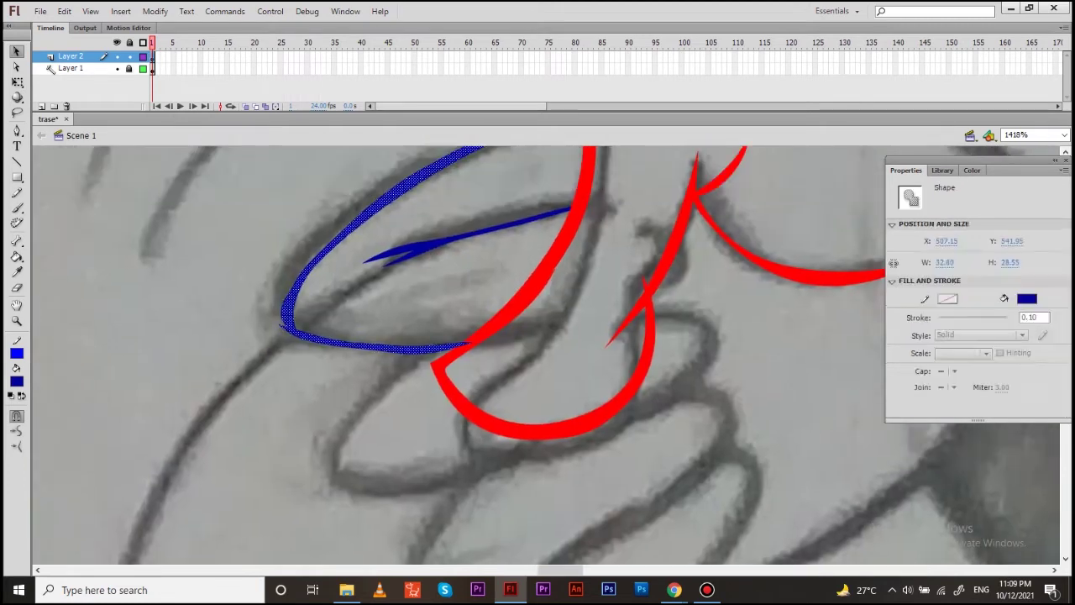
pyautogui.scroll(2, 504, 353)
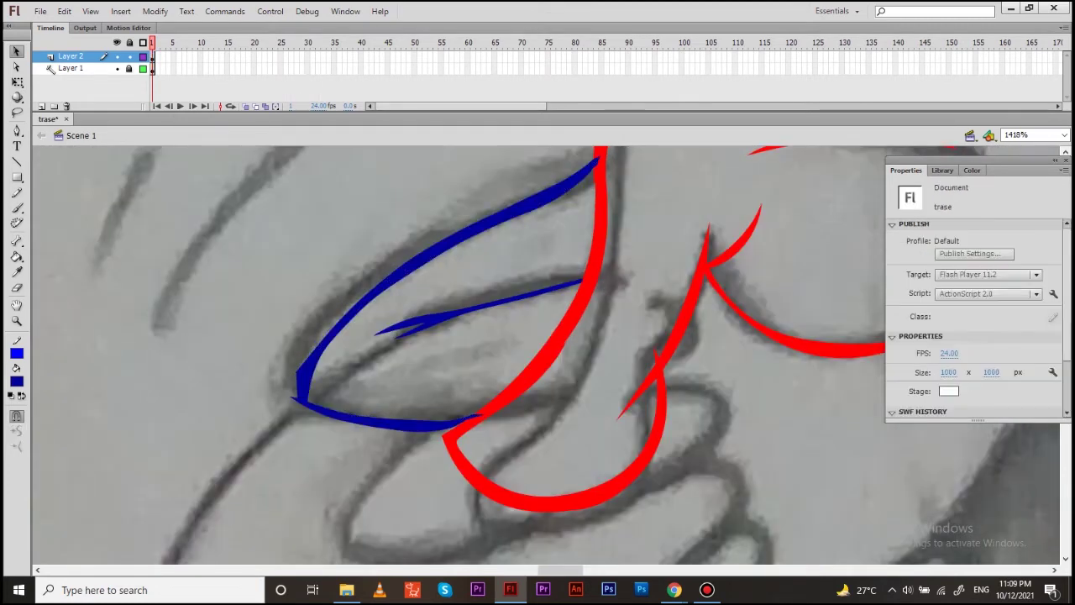
pyautogui.hotkey('alt', 'Tab')
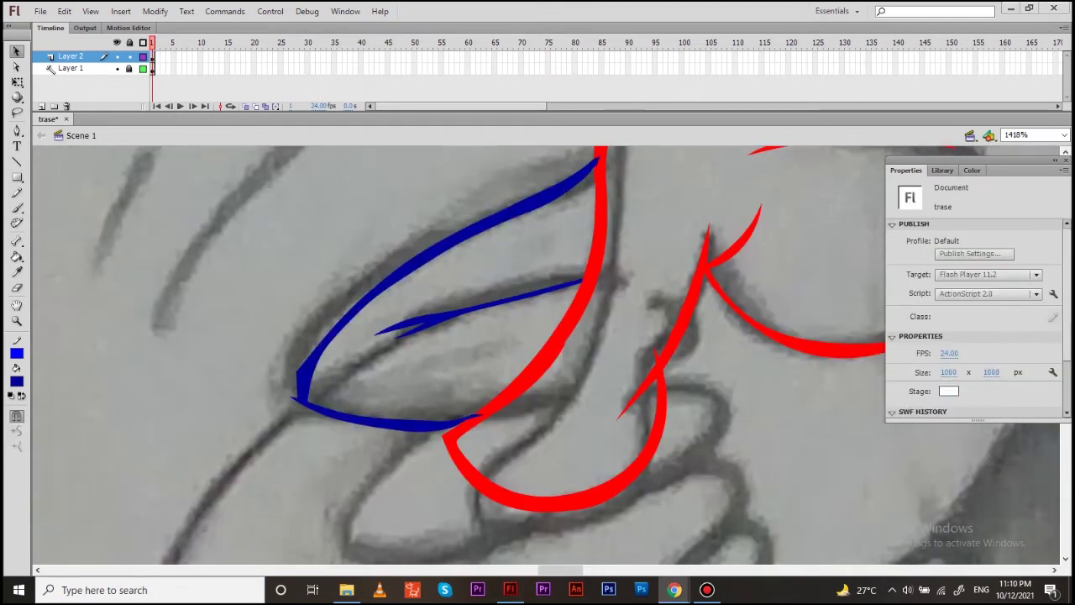
pyautogui.hotkey('alt', 'Tab')
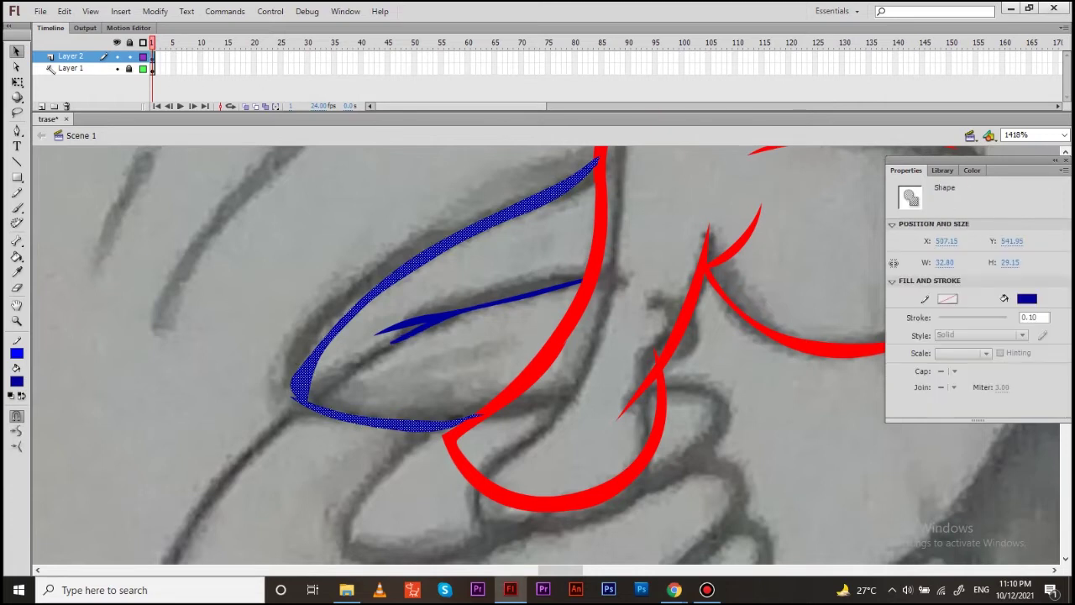
pyautogui.hotkey('ctrl', '-')
pyautogui.hotkey('ctrl', '-')
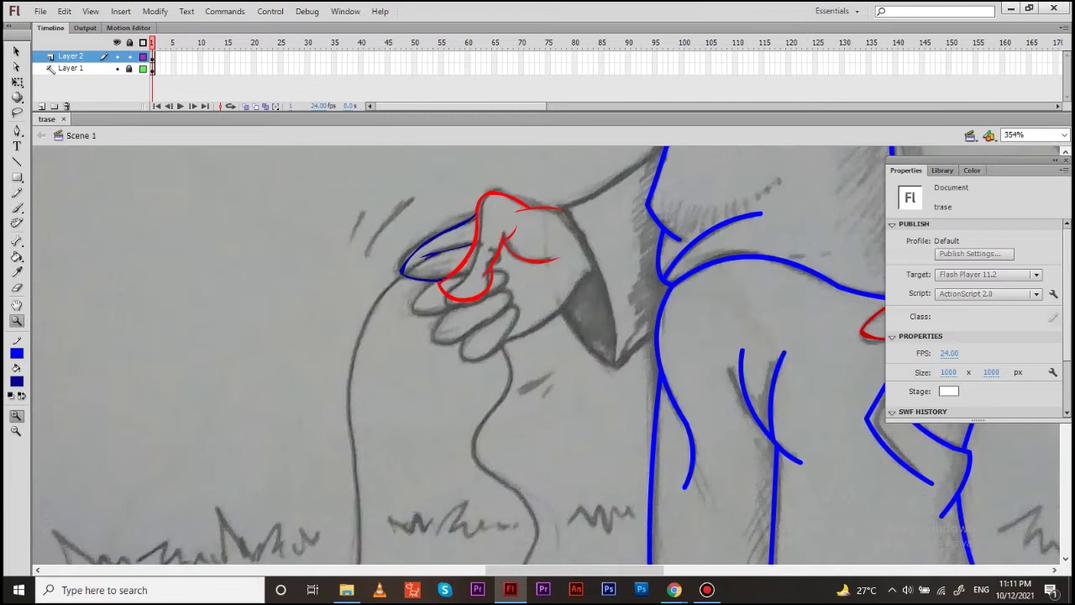
# Paint a trial green loop around the next finger and select it
pyautogui.moveTo(332, 179); pyautogui.dragTo(584, 362)
pyautogui.press('b')
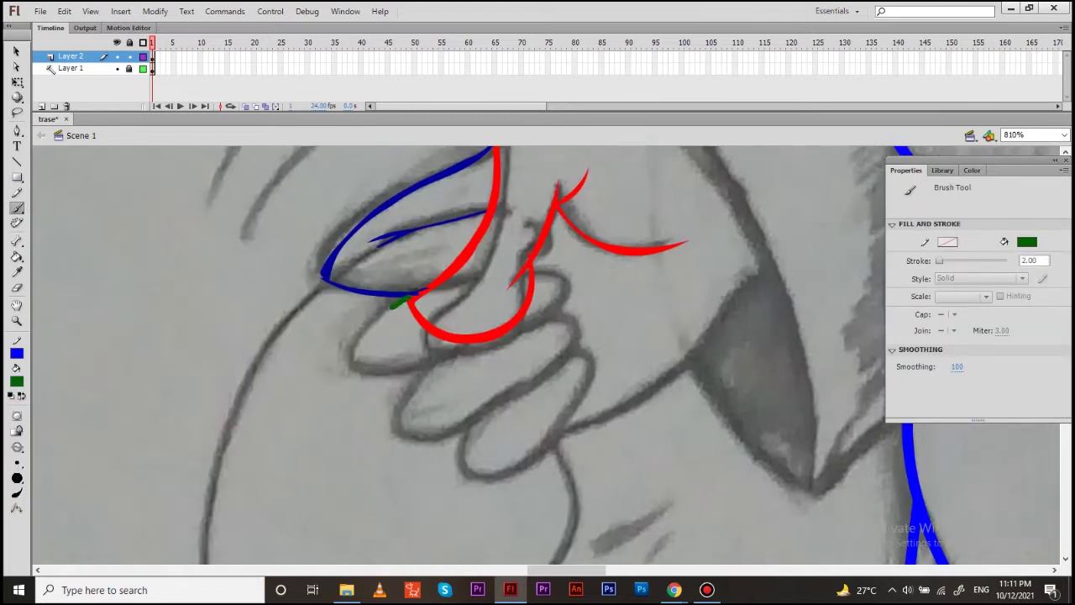
pyautogui.moveTo(391, 307); pyautogui.dragTo(487, 341)
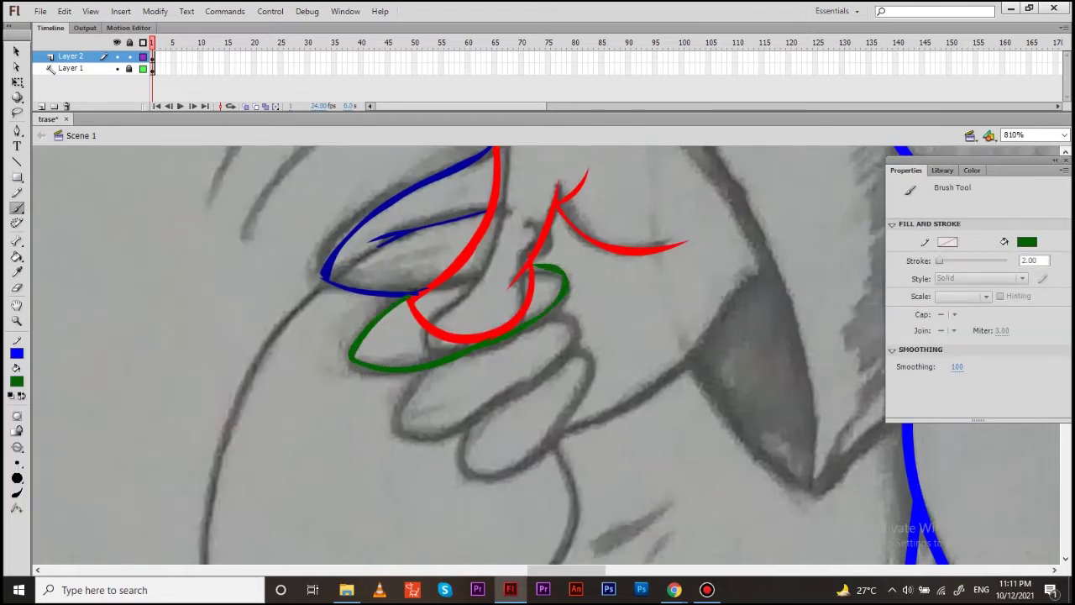
pyautogui.press('v')
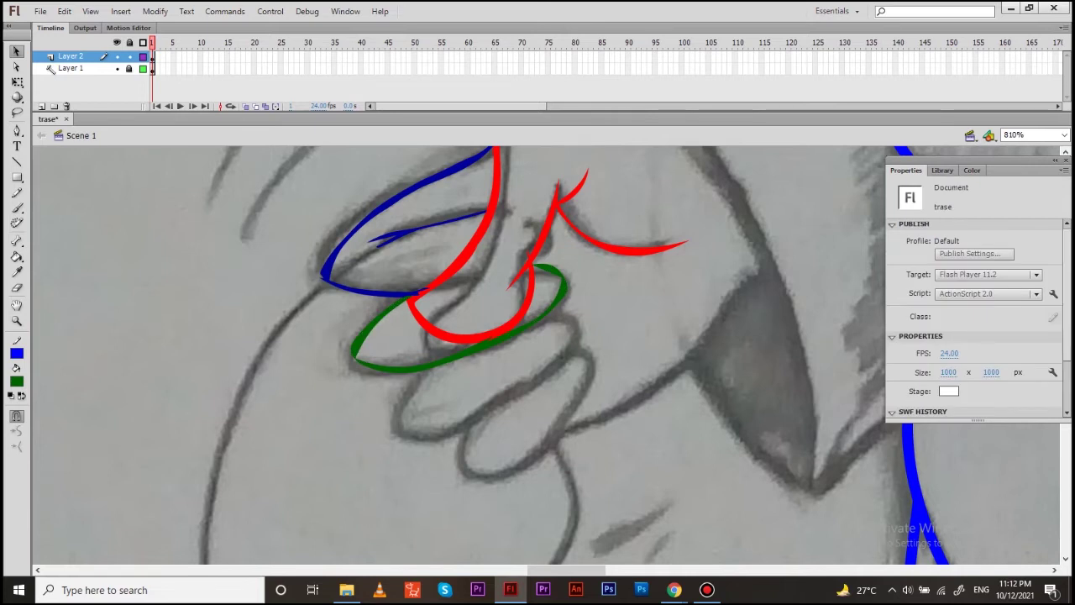
pyautogui.click(378, 326)
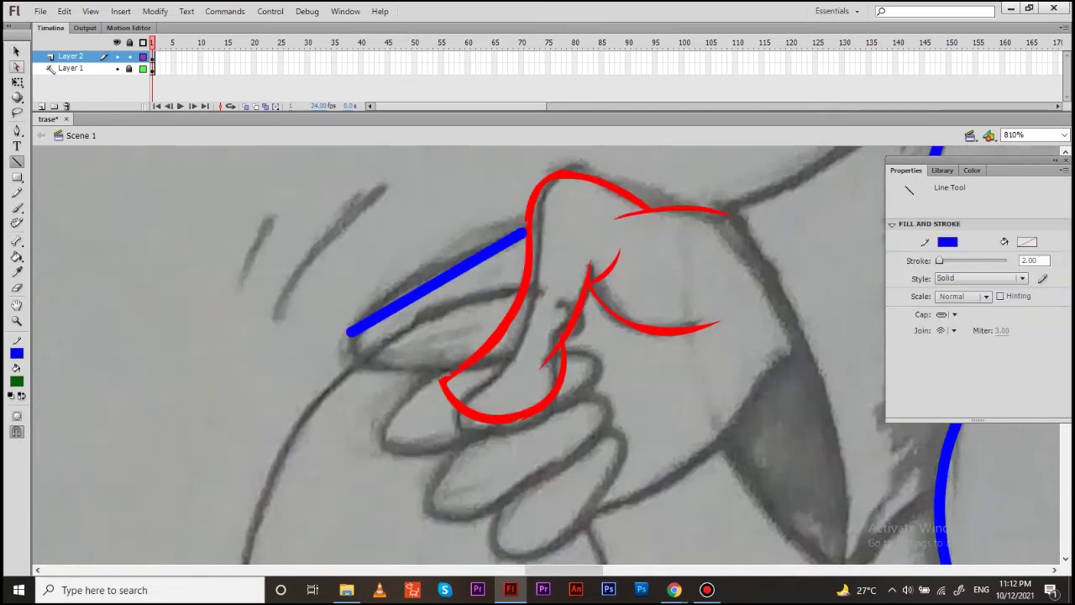
# Draw the next finger's blue top, bottom and inner curved lines, rounding its corners
pyautogui.moveTo(437, 283); pyautogui.dragTo(433, 267)
pyautogui.moveTo(356, 361); pyautogui.dragTo(468, 363)
pyautogui.moveTo(399, 329); pyautogui.dragTo(525, 286)
pyautogui.moveTo(462, 308)
pyautogui.mouseDown()
pyautogui.moveTo(458, 296)
pyautogui.moveTo(332, 363)
pyautogui.moveTo(550, 310)
pyautogui.mouseUp()
pyautogui.moveTo(336, 363); pyautogui.dragTo(346, 368)
pyautogui.press('n')
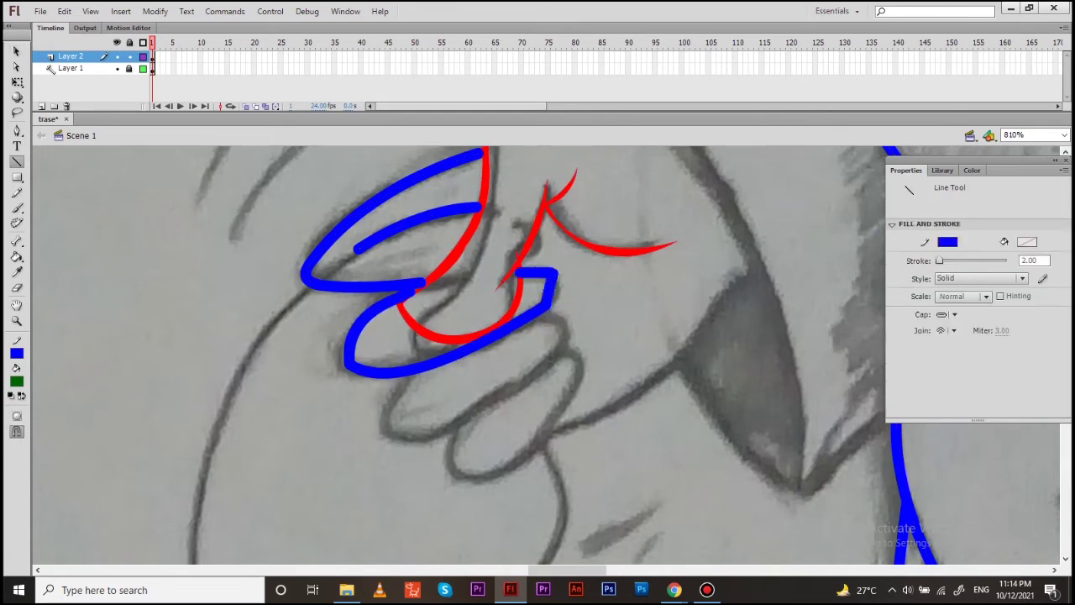
pyautogui.press('v')
pyautogui.moveTo(554, 287); pyautogui.dragTo(562, 286)
# Close the lower finger loop with a curved blue line and draw a line down the next finger
pyautogui.press('n')
pyautogui.moveTo(546, 361); pyautogui.dragTo(428, 227)
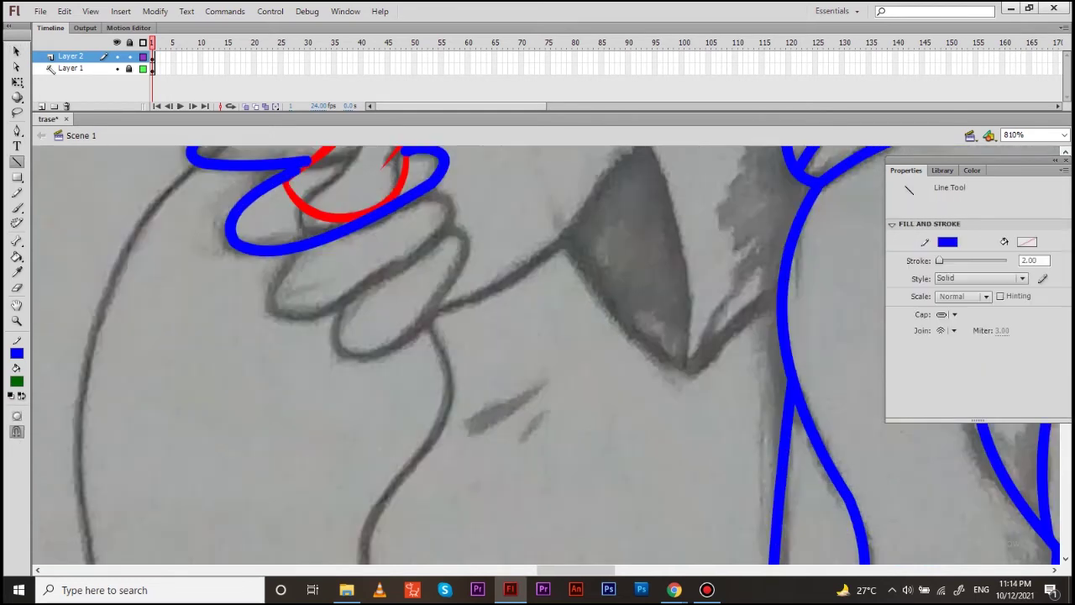
pyautogui.moveTo(353, 298); pyautogui.dragTo(454, 216)
pyautogui.press('v')
pyautogui.moveTo(401, 259)
pyautogui.mouseDown()
pyautogui.moveTo(393, 271)
pyautogui.moveTo(525, 290)
pyautogui.mouseUp()
pyautogui.press('n')
pyautogui.moveTo(458, 336); pyautogui.dragTo(450, 390)
pyautogui.moveTo(450, 390)
pyautogui.mouseDown()
pyautogui.moveTo(529, 355)
pyautogui.moveTo(479, 393)
pyautogui.mouseUp()
pyautogui.press('v')
pyautogui.press('n')
# Extend the blue hand outline toward the wrist, then zoom out to the whole figure
pyautogui.hotkey('ctrl', 'a')
pyautogui.hotkey('ctrl', 'shift', 'a')
pyautogui.press('v')
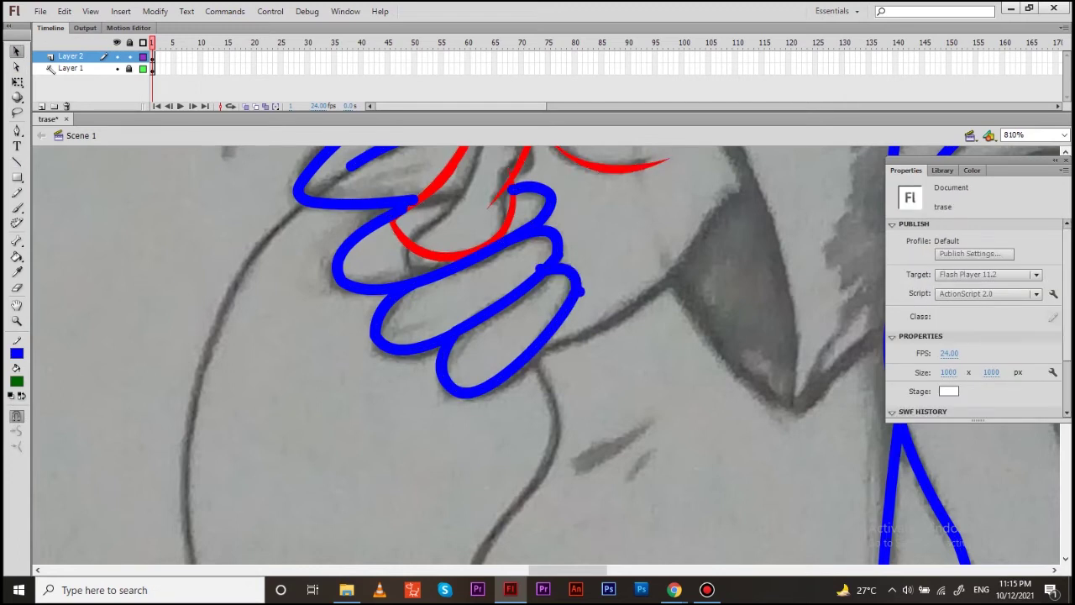
pyautogui.moveTo(577, 289); pyautogui.dragTo(324, 429)
pyautogui.press('n')
pyautogui.moveTo(453, 340); pyautogui.dragTo(504, 319)
pyautogui.press('v')
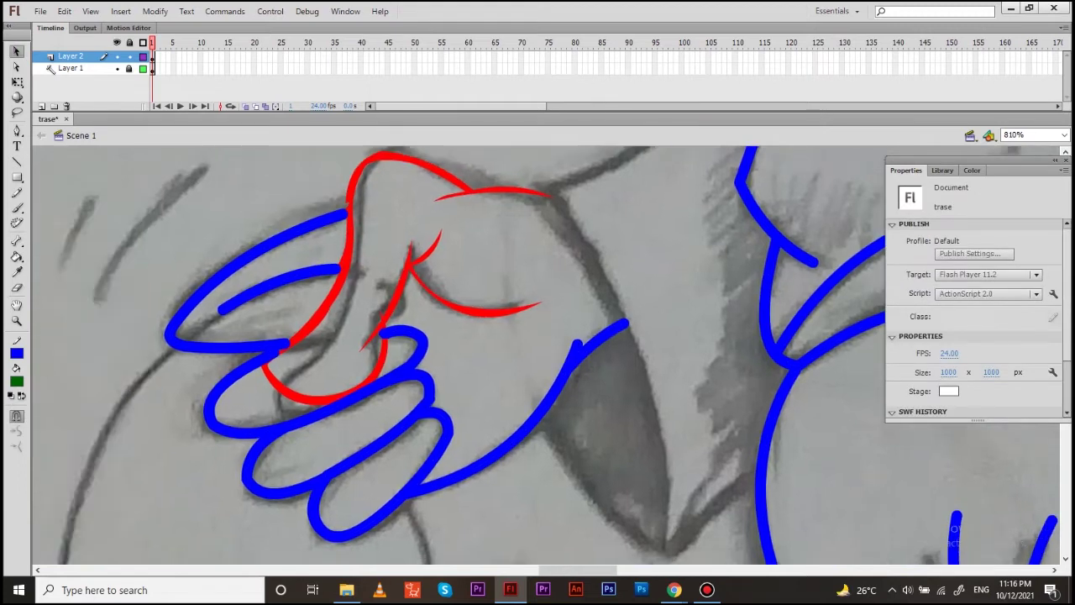
pyautogui.hotkey('ctrl', '-')
pyautogui.hotkey('ctrl', '-')
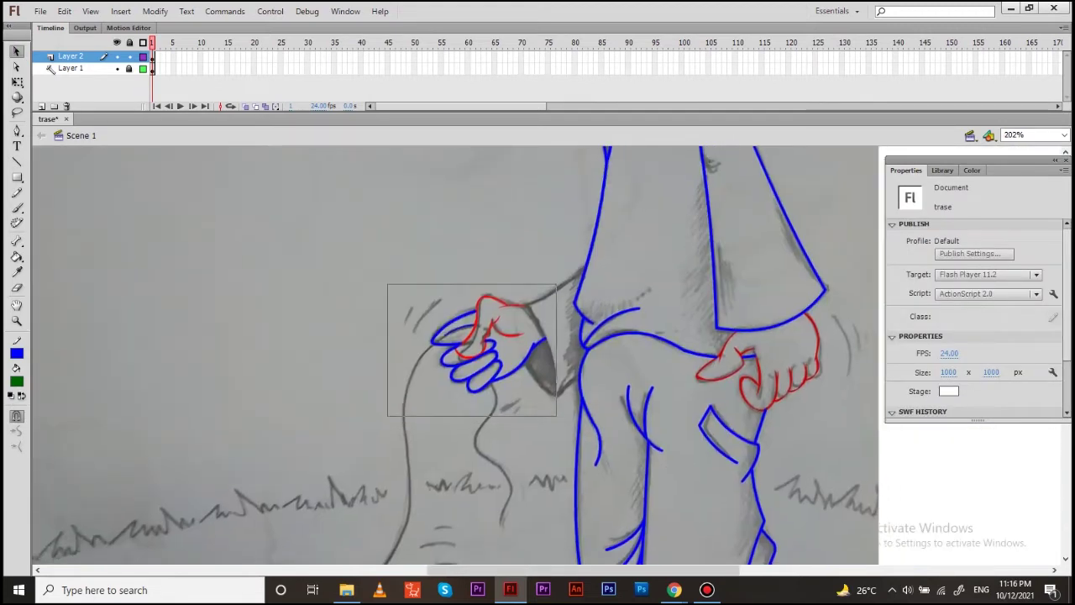
# Select the hand outline strokes and convert its lines to fills
pyautogui.moveTo(387, 284); pyautogui.dragTo(557, 416)
pyautogui.hotkey('ctrl', '=')
pyautogui.click(155, 11)
pyautogui.moveTo(185, 202)
pyautogui.click(370, 202)
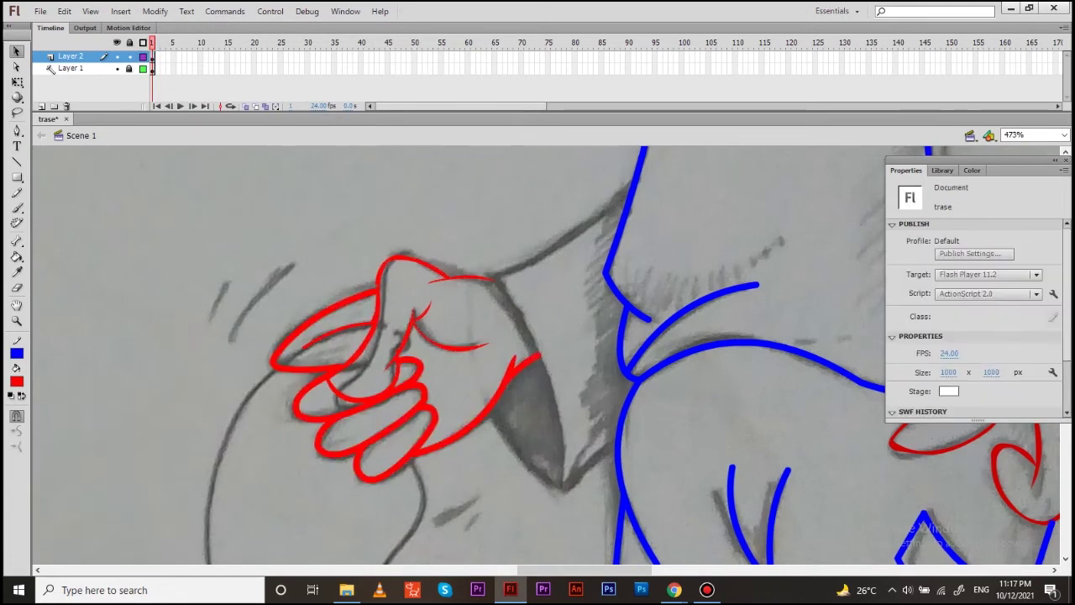
pyautogui.moveTo(504, 353); pyautogui.dragTo(462, 339)
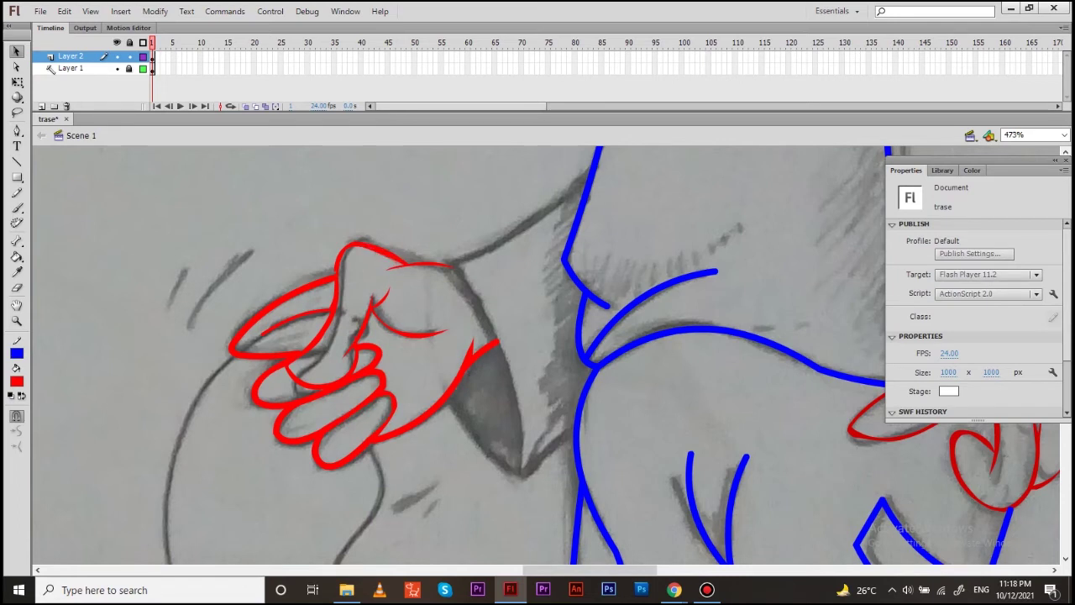
# Trace blue lines over the sketch, including a vertical left stroke and a bent curve
pyautogui.press('n')
pyautogui.moveTo(480, 229); pyautogui.dragTo(533, 432)
pyautogui.hotkey('ctrl', 'z')
pyautogui.moveTo(144, 260); pyautogui.dragTo(143, 456)
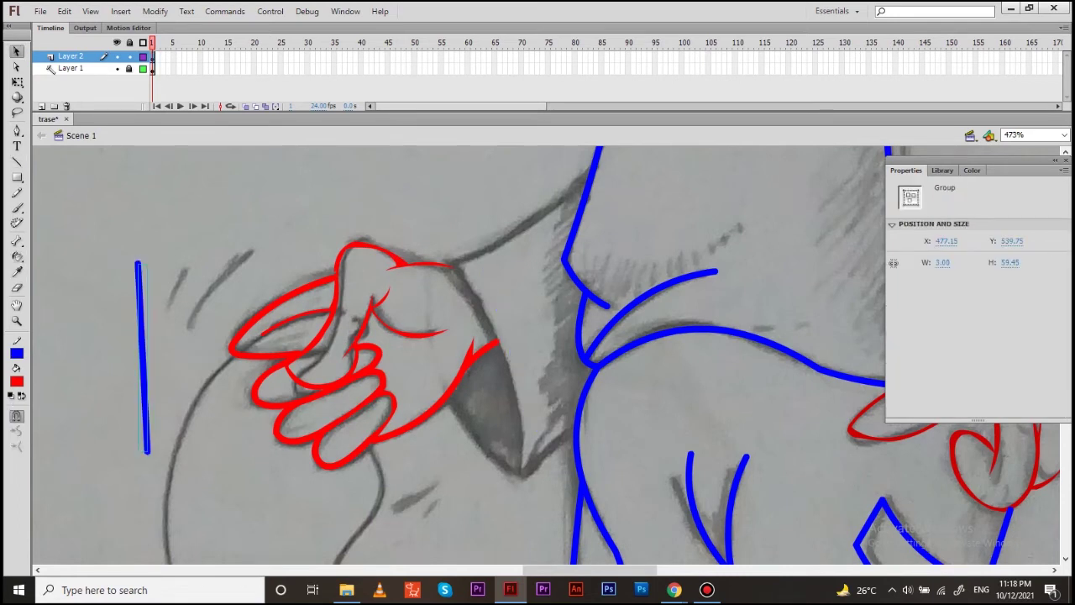
pyautogui.doubleClick(143, 353)
pyautogui.moveTo(339, 263); pyautogui.dragTo(408, 475)
pyautogui.moveTo(373, 369); pyautogui.dragTo(394, 365)
pyautogui.moveTo(407, 475); pyautogui.dragTo(332, 402)
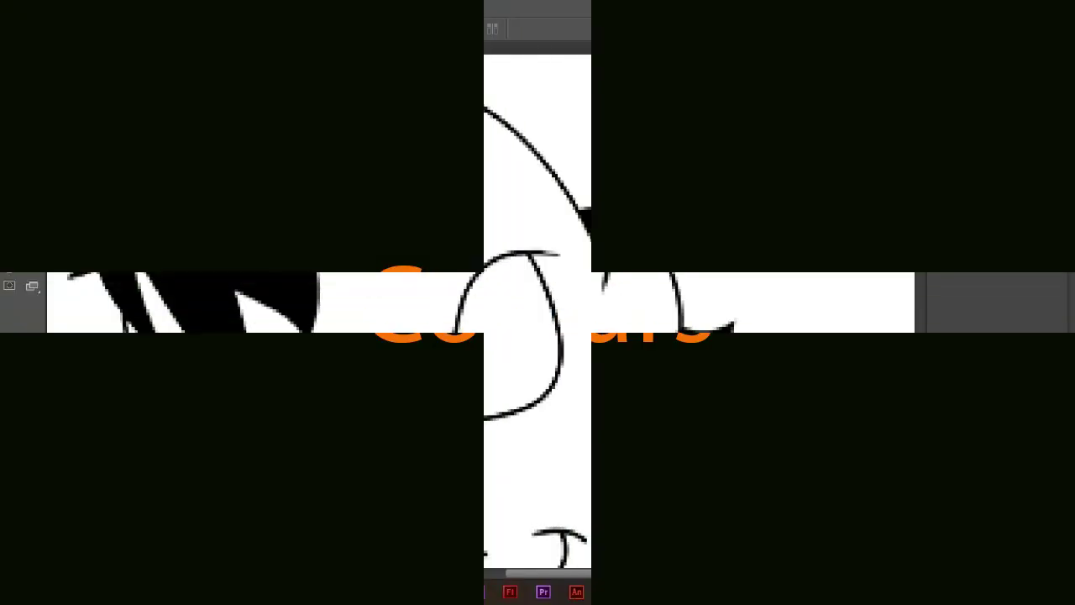
# On the layer below the line art, brush an orange outline around the boy's head, face and neck
pyautogui.hotkey('ctrl', '[')
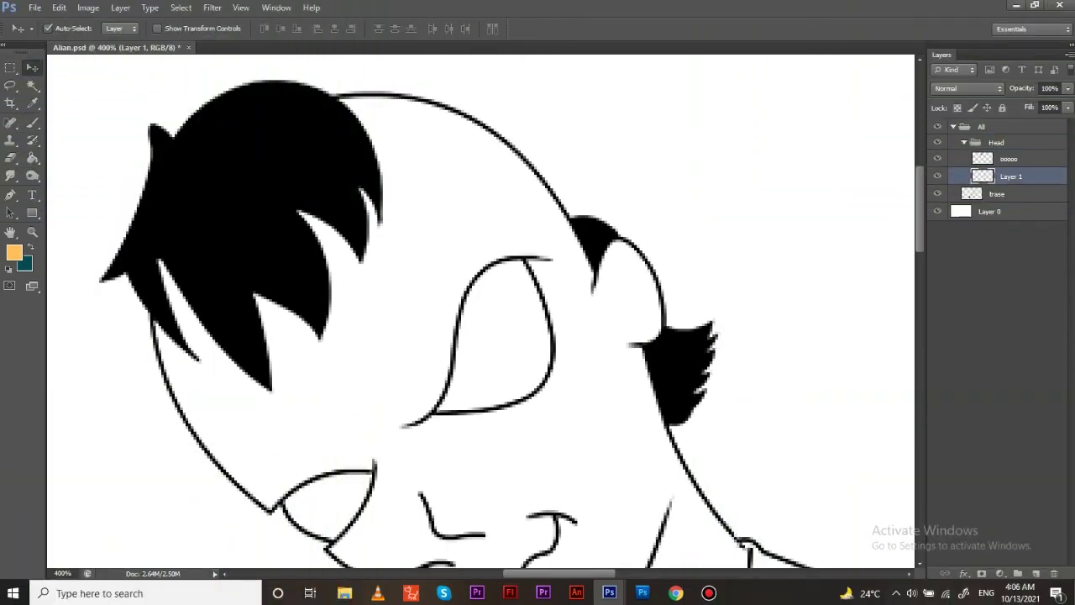
pyautogui.press('b')
pyautogui.moveTo(370, 134); pyautogui.dragTo(425, 132)
pyautogui.moveTo(353, 109)
pyautogui.mouseDown()
pyautogui.moveTo(471, 168)
pyautogui.moveTo(571, 277)
pyautogui.moveTo(639, 428)
pyautogui.mouseUp()
pyautogui.hotkey('ctrl', '=')
pyautogui.moveTo(673, 344); pyautogui.dragTo(731, 420)
pyautogui.moveTo(588, 336); pyautogui.dragTo(496, 248)
pyautogui.moveTo(642, 332); pyautogui.dragTo(571, 407)
pyautogui.moveTo(622, 303)
pyautogui.mouseDown()
pyautogui.moveTo(598, 361)
pyautogui.moveTo(458, 130)
pyautogui.moveTo(508, 319)
pyautogui.moveTo(626, 471)
pyautogui.moveTo(668, 332)
pyautogui.moveTo(571, 395)
pyautogui.moveTo(500, 359)
pyautogui.moveTo(559, 302)
pyautogui.moveTo(626, 290)
pyautogui.moveTo(592, 369)
pyautogui.moveTo(454, 458)
pyautogui.moveTo(450, 353)
pyautogui.moveTo(680, 386)
pyautogui.mouseUp()
pyautogui.moveTo(562, 289)
pyautogui.mouseDown()
pyautogui.moveTo(680, 395)
pyautogui.moveTo(483, 296)
pyautogui.moveTo(546, 273)
pyautogui.mouseUp()
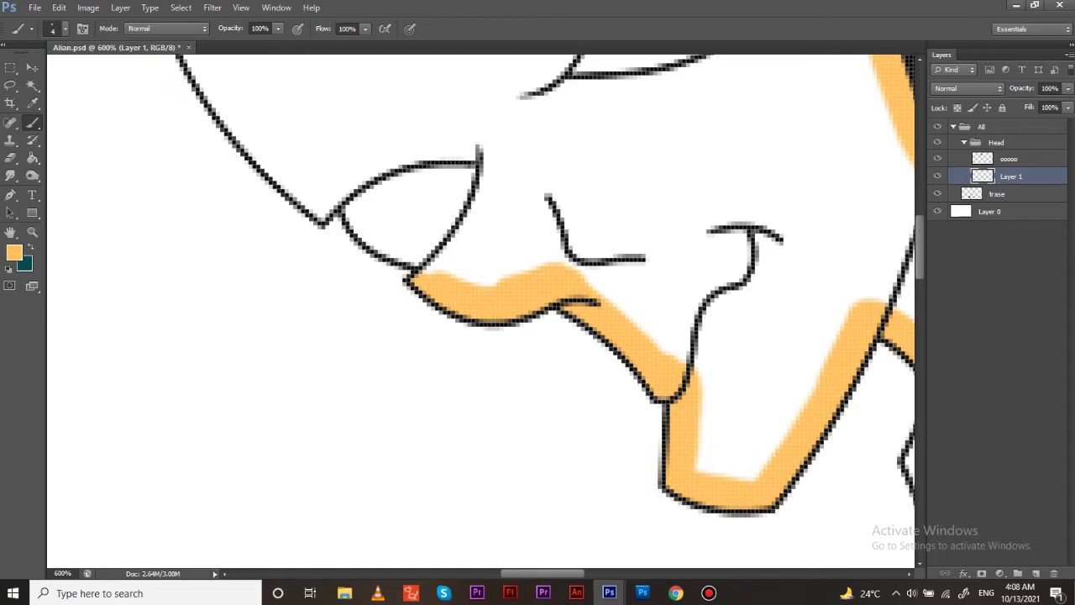
pyautogui.moveTo(370, 239); pyautogui.dragTo(351, 183)
pyautogui.moveTo(351, 184); pyautogui.dragTo(533, 292)
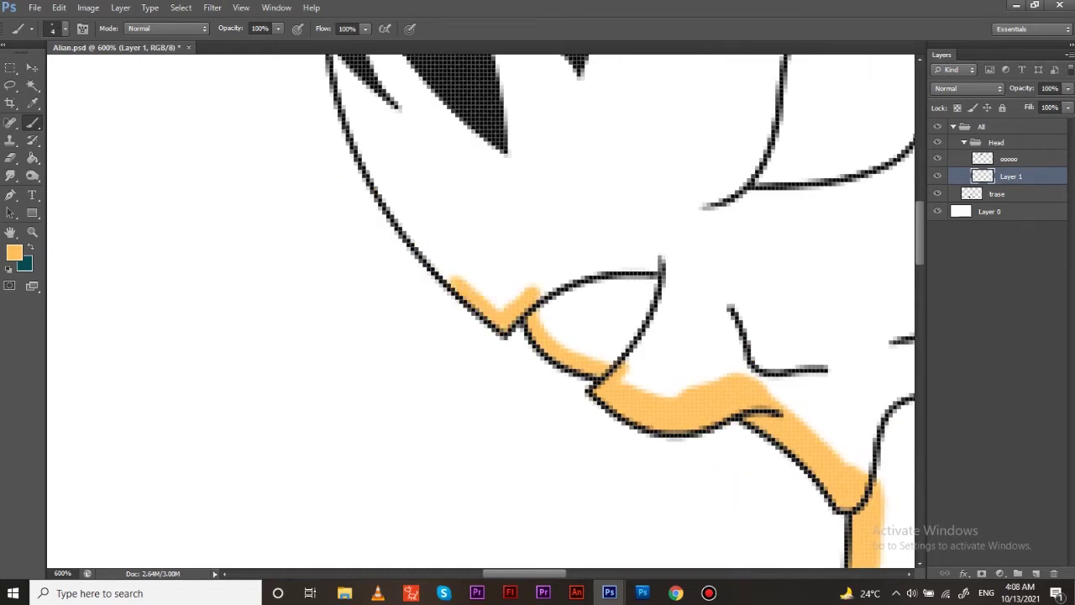
pyautogui.moveTo(504, 328); pyautogui.dragTo(614, 504)
# Fill the outlined head, face and neck with orange and fit the drawing in view
pyautogui.press('g')
pyautogui.click(504, 336)
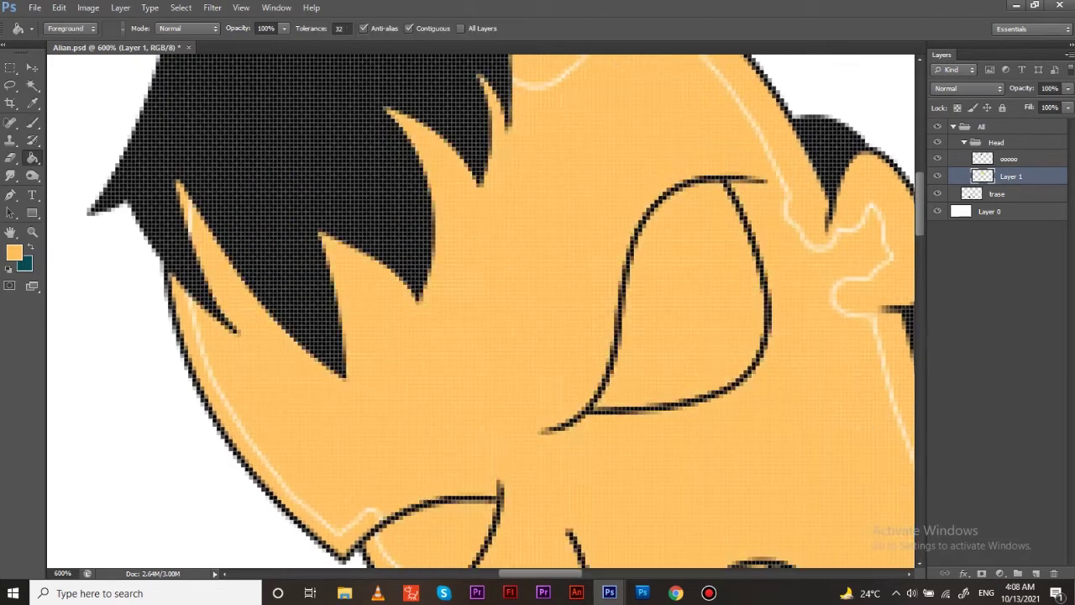
pyautogui.scroll(-3, 479, 311)
pyautogui.scroll(2, 478, 311)
pyautogui.press('b')
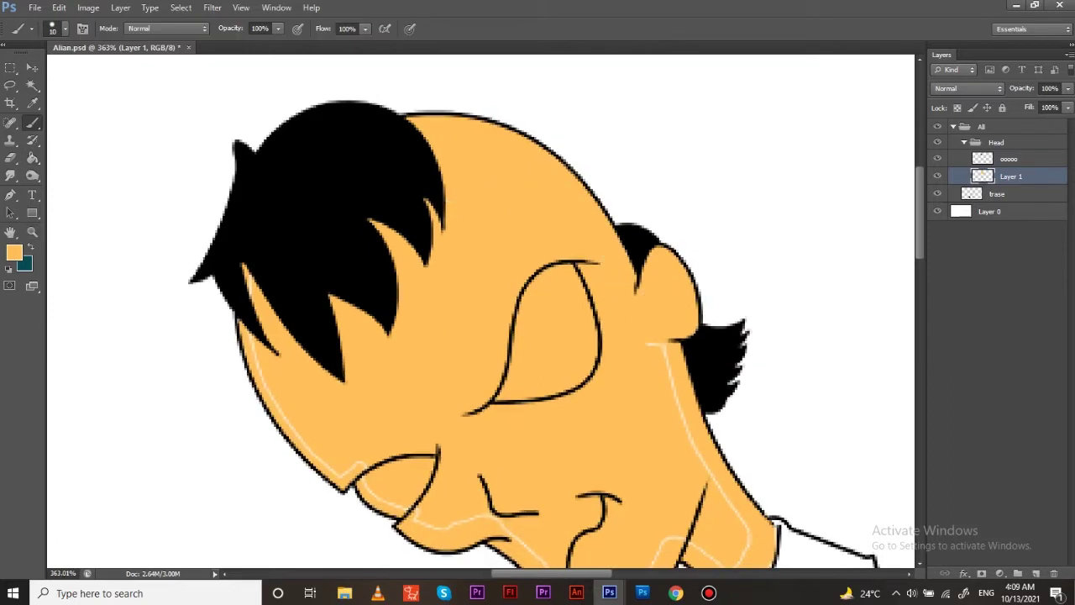
pyautogui.scroll(-4, 664, 370)
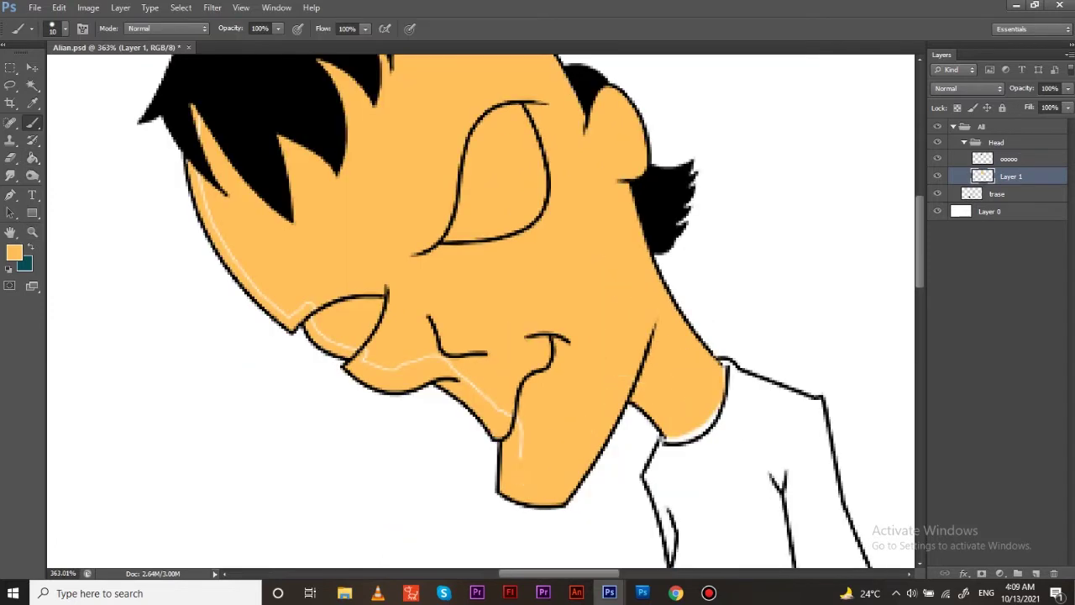
pyautogui.scroll(2, 479, 311)
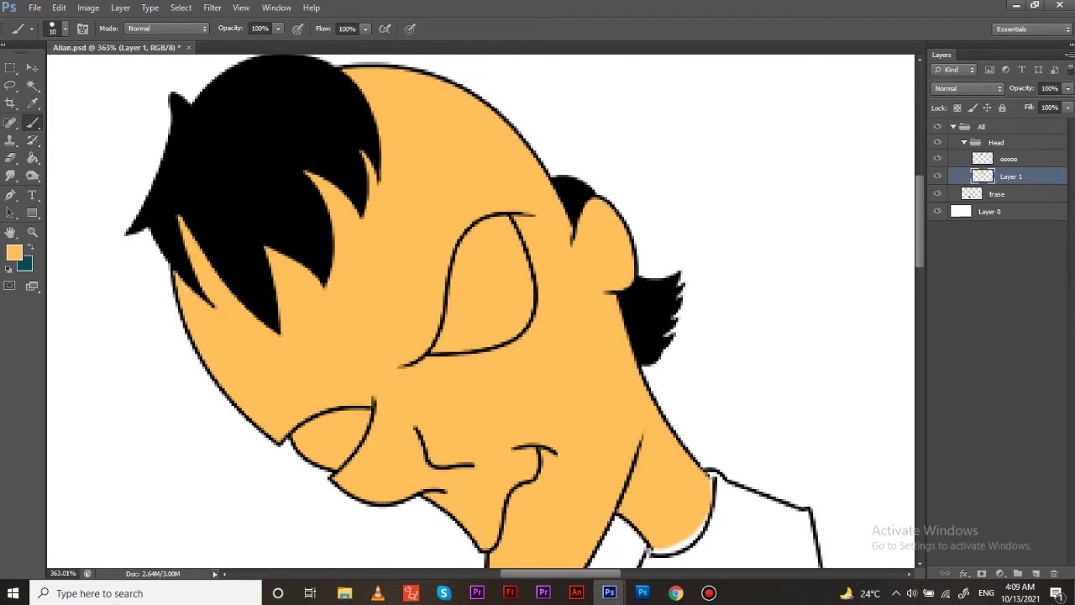
pyautogui.scroll(-3, 478, 311)
pyautogui.scroll(-2, 479, 311)
pyautogui.hotkey('ctrl', '1')
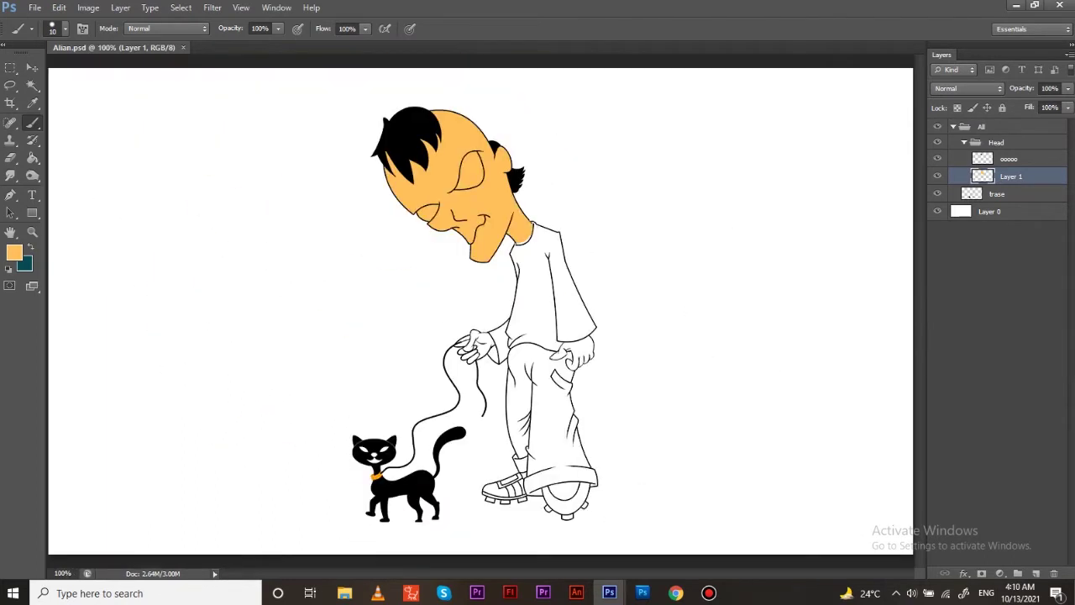
pyautogui.scroll(3, 392, 174)
# Apply Color Balance to the skin layer with Cyan–Red −100 and Yellow–Blue −2
pyautogui.hotkey('ctrl', 'b')
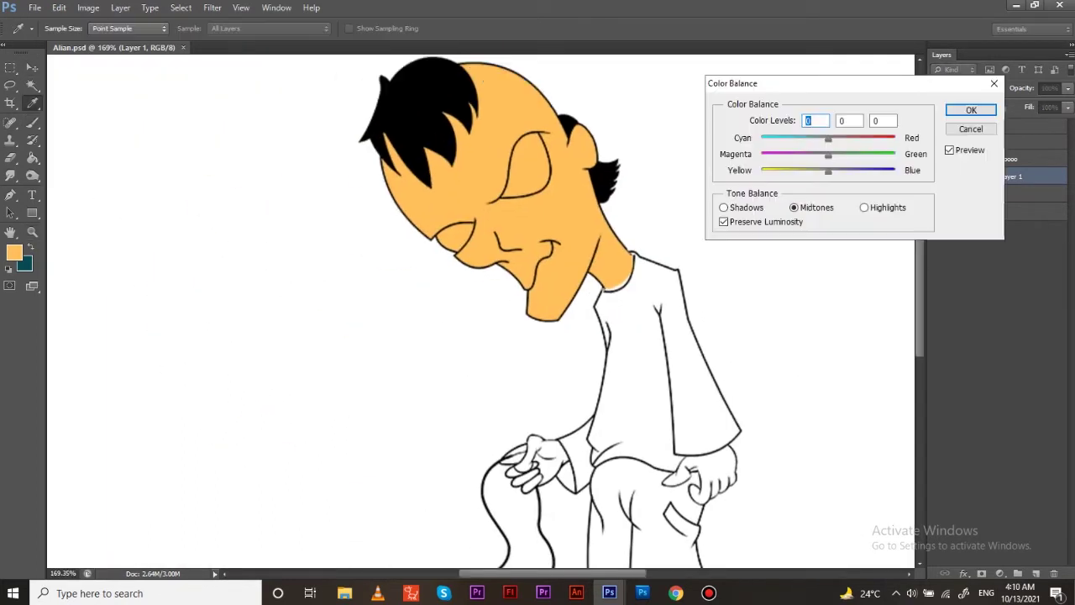
pyautogui.moveTo(828, 155); pyautogui.dragTo(831, 155)
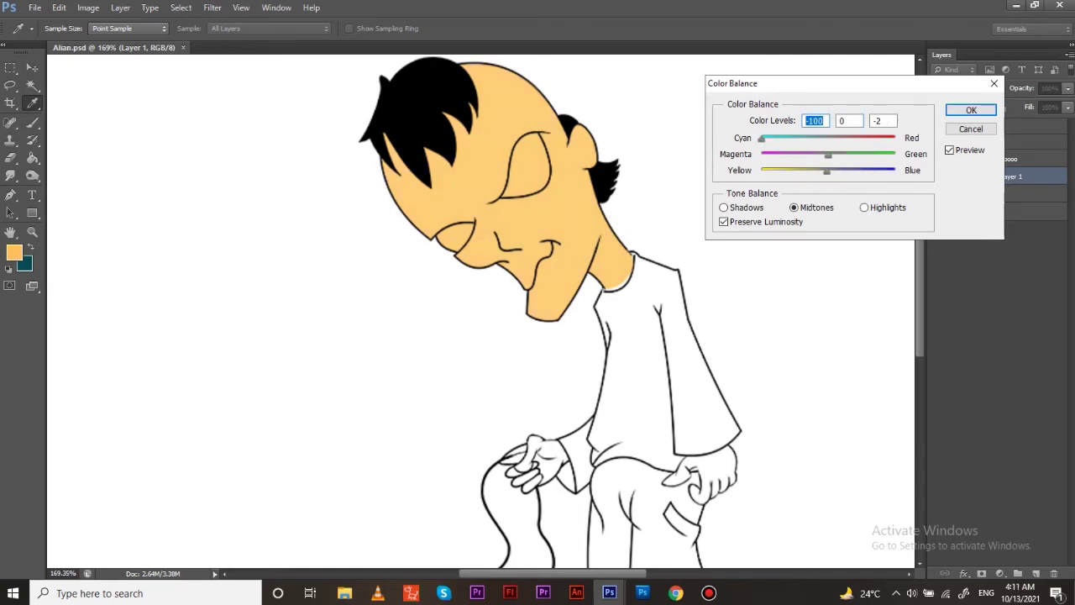
pyautogui.press('Return')
pyautogui.press('z')
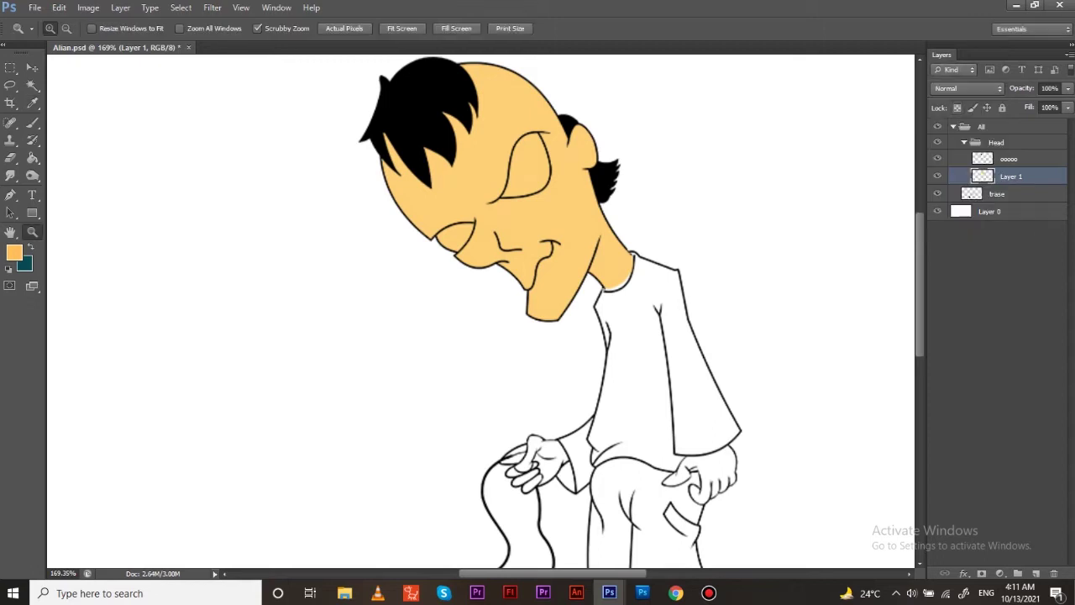
# Zoom in on the neck and select the line-art layer
pyautogui.moveTo(552, 346); pyautogui.dragTo(588, 346)
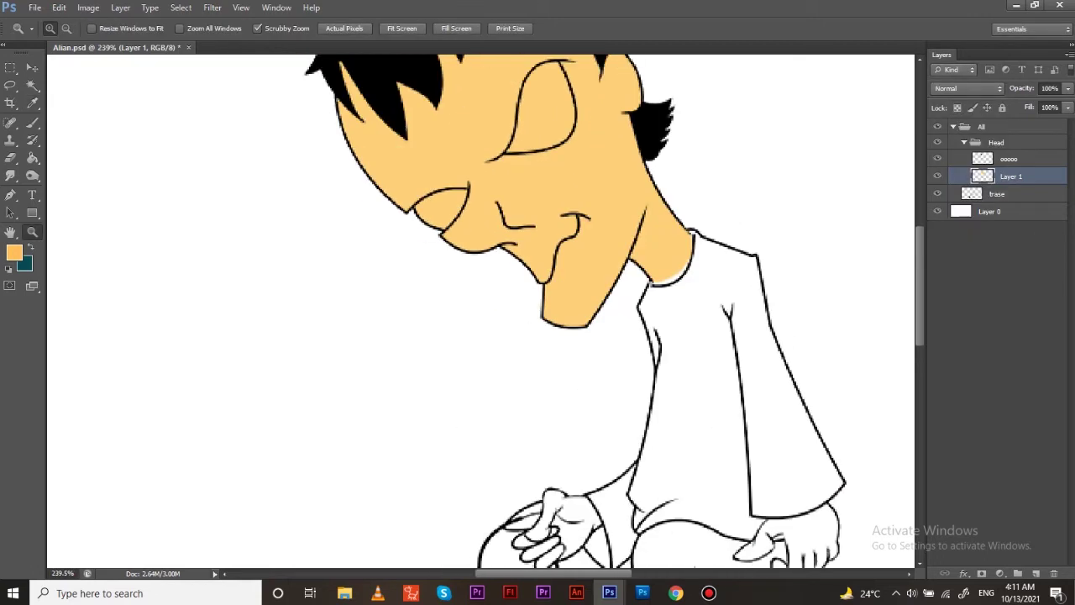
pyautogui.press('b')
pyautogui.scroll(3, 829, 467)
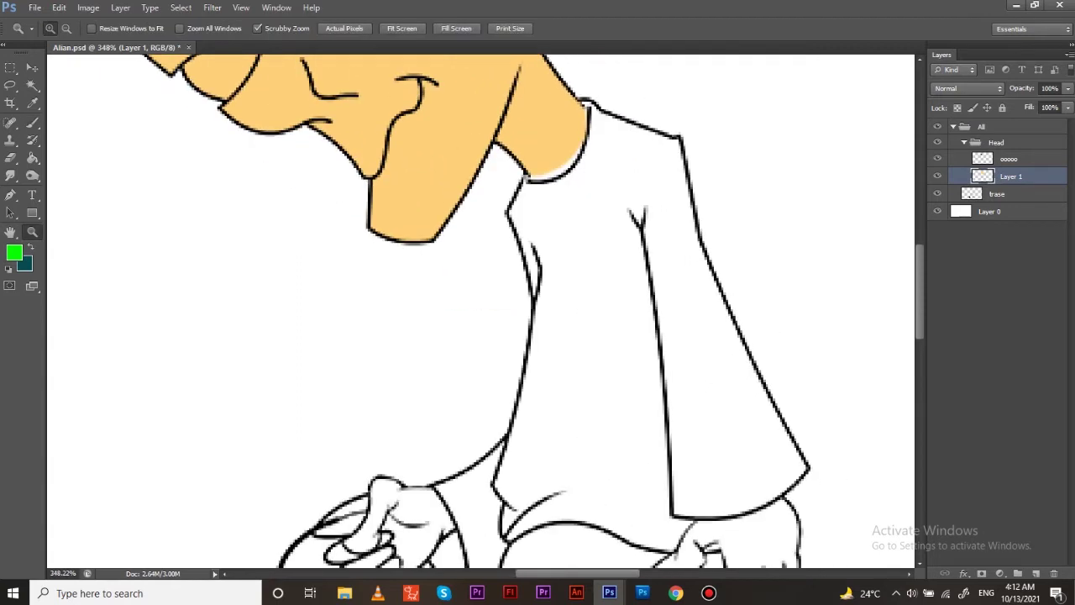
pyautogui.press('v')
pyautogui.hotkey('alt', '[')
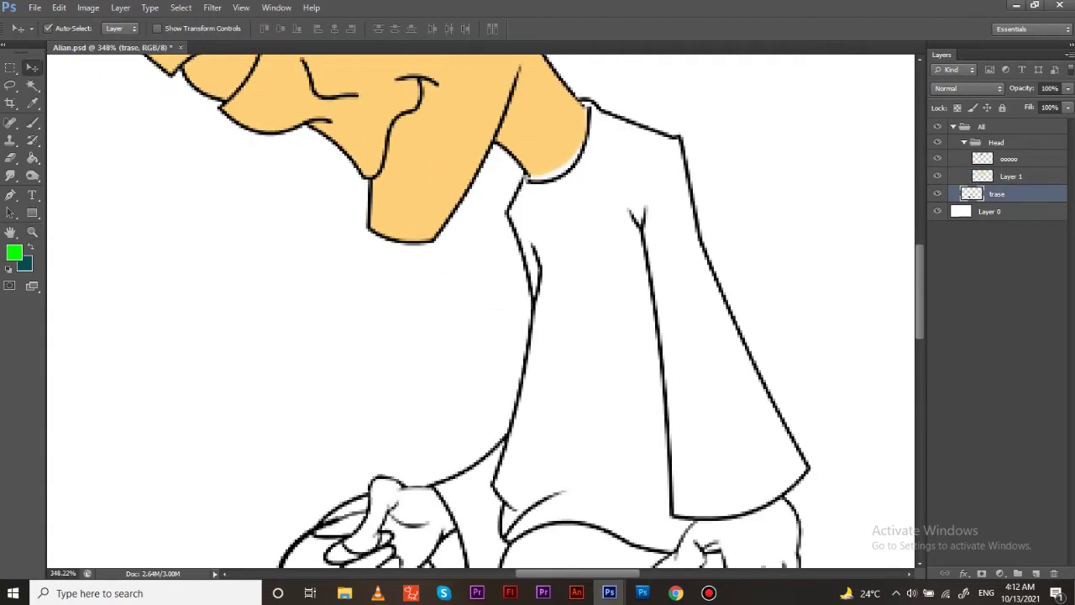
# Group the line-art layer as 'Body', rename the layer, and add an empty Layer 2
pyautogui.hotkey('ctrl', 'g')
pyautogui.write('Body')
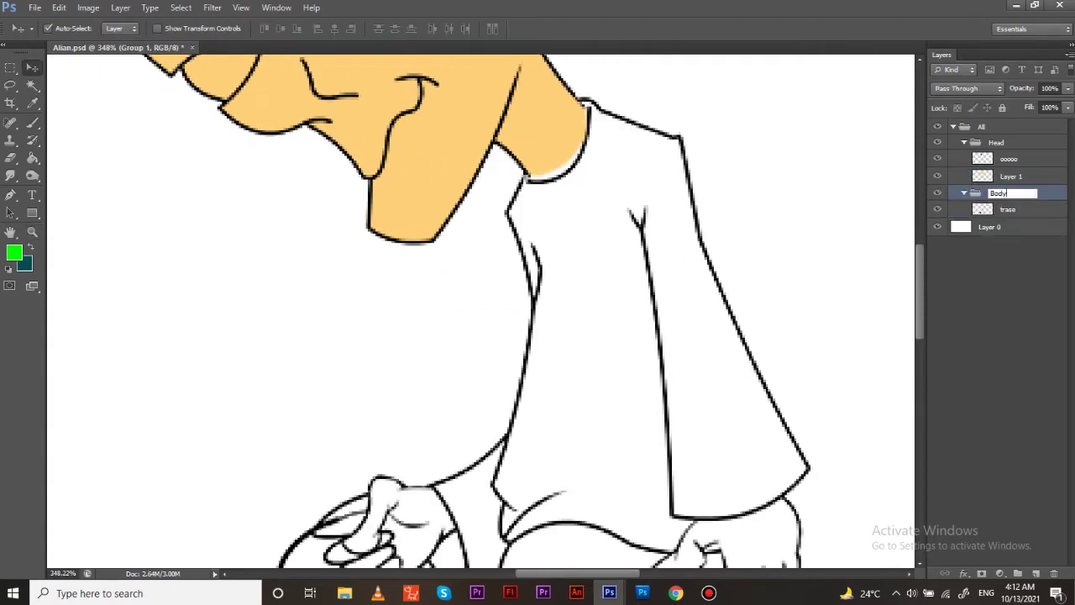
pyautogui.press('Tab')
pyautogui.write('oooooo')
pyautogui.press('Return')
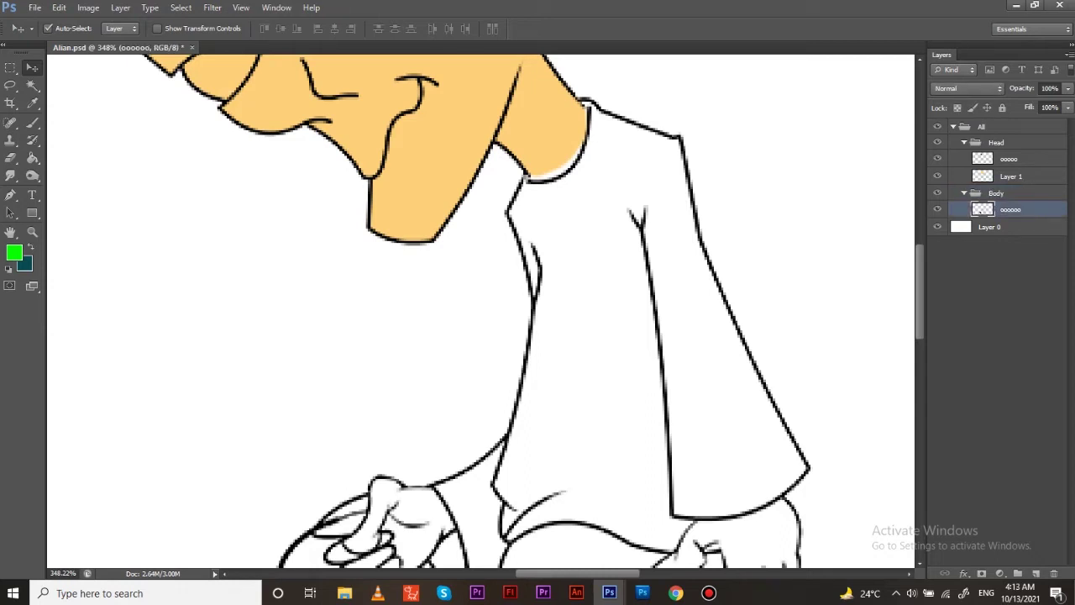
pyautogui.hotkey('ctrl', 'shift', 'alt', 'n')
pyautogui.scroll(-3, 487, 311)
pyautogui.press('z')
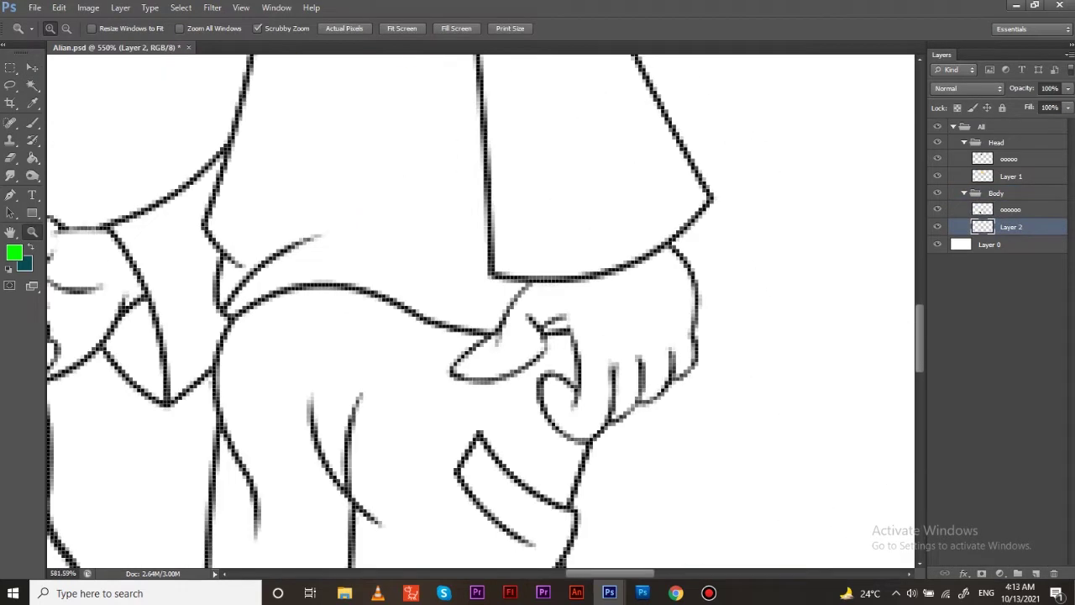
pyautogui.scroll(-3, 479, 311)
pyautogui.scroll(3, 479, 311)
pyautogui.scroll(2, 479, 311)
# Paint bright green along the collar, right edge and corner of the shirt
pyautogui.press('b')
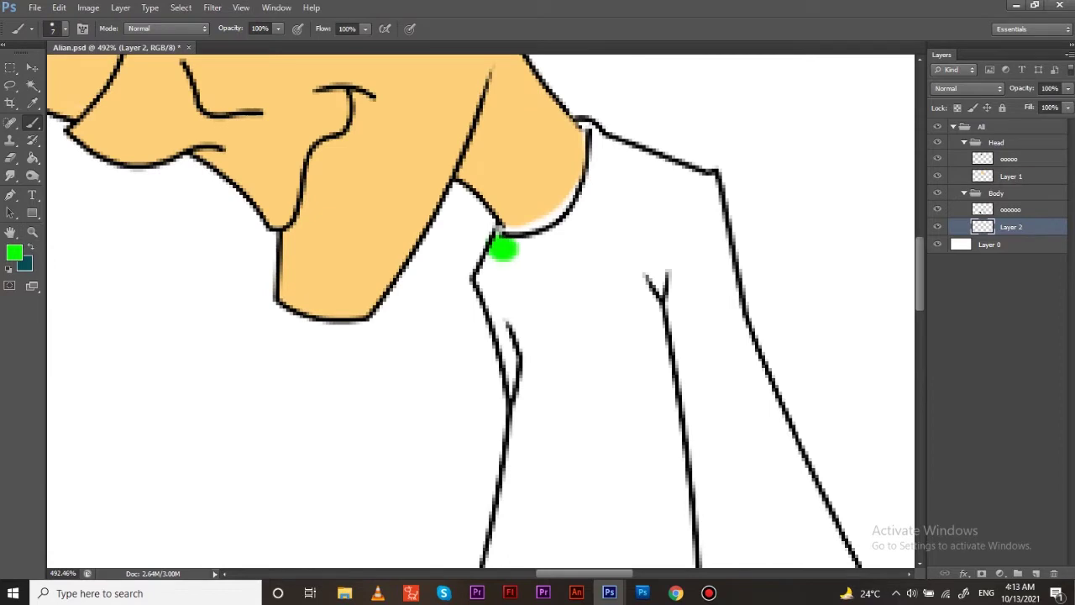
pyautogui.moveTo(514, 246)
pyautogui.mouseDown()
pyautogui.moveTo(592, 145)
pyautogui.moveTo(481, 286)
pyautogui.moveTo(523, 402)
pyautogui.moveTo(551, 414)
pyautogui.mouseUp()
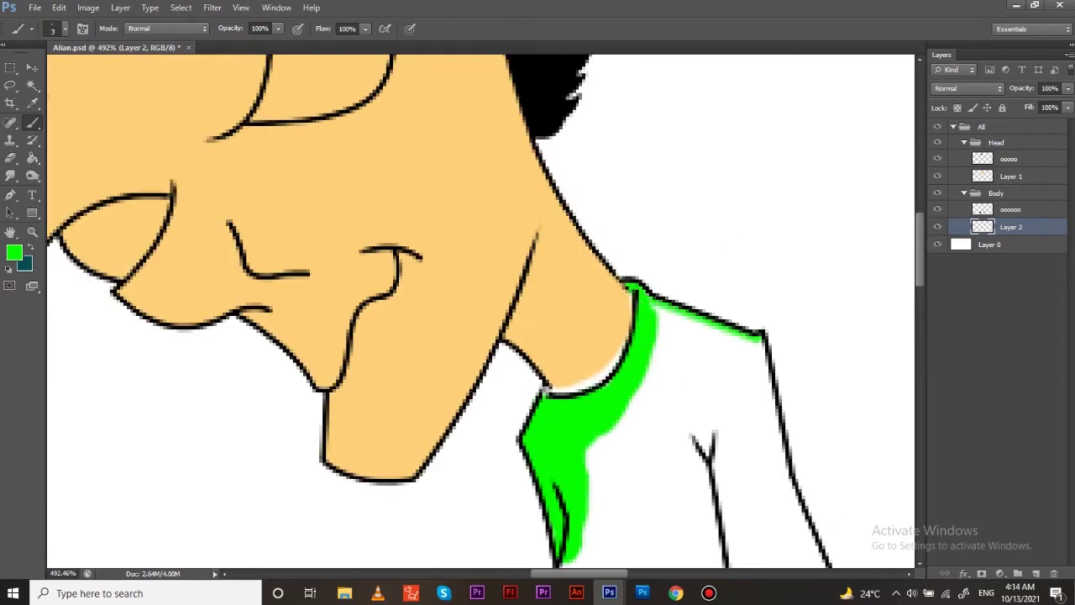
pyautogui.scroll(2, 479, 311)
pyautogui.scroll(1, 479, 311)
pyautogui.scroll(-2, 479, 310)
pyautogui.moveTo(538, 118); pyautogui.dragTo(572, 361)
pyautogui.scroll(-2, 479, 311)
pyautogui.scroll(-2, 479, 311)
pyautogui.hscroll(1, 479, 311)
pyautogui.hscroll(1, 478, 311)
pyautogui.scroll(-2, 478, 311)
pyautogui.moveTo(550, 345); pyautogui.dragTo(651, 449)
pyautogui.scroll(-2, 479, 311)
pyautogui.moveTo(697, 328)
pyautogui.mouseDown()
pyautogui.moveTo(496, 412)
pyautogui.moveTo(462, 369)
pyautogui.moveTo(307, 370)
pyautogui.mouseUp()
pyautogui.scroll(-1, 479, 311)
pyautogui.moveTo(714, 294); pyautogui.dragTo(386, 323)
# Paint green down the left shirt edge and along the bottom hem
pyautogui.scroll(1, 478, 311)
pyautogui.hscroll(-1, 479, 311)
pyautogui.scroll(2, 479, 311)
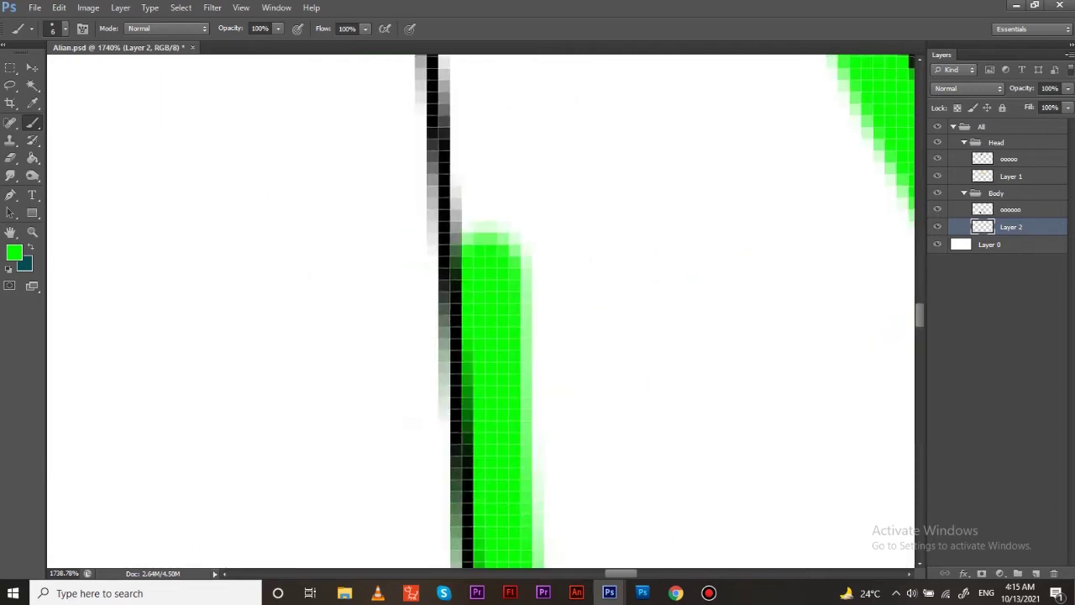
pyautogui.scroll(2, 479, 311)
pyautogui.scroll(1, 479, 311)
pyautogui.hscroll(-1, 479, 310)
pyautogui.scroll(-2, 479, 311)
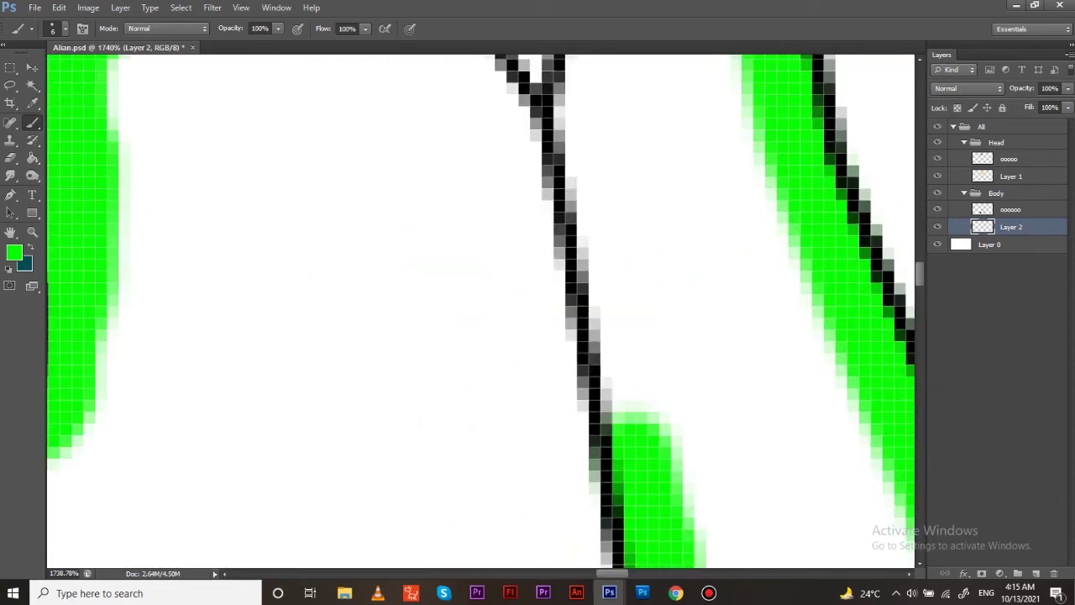
pyautogui.scroll(-2, 479, 311)
pyautogui.hotkey('ctrl', '-')
pyautogui.hotkey('ctrl', '-')
pyautogui.hotkey('ctrl', '-')
pyautogui.scroll(-1, 479, 311)
pyautogui.scroll(5, 445, 336)
pyautogui.moveTo(509, 215); pyautogui.dragTo(449, 466)
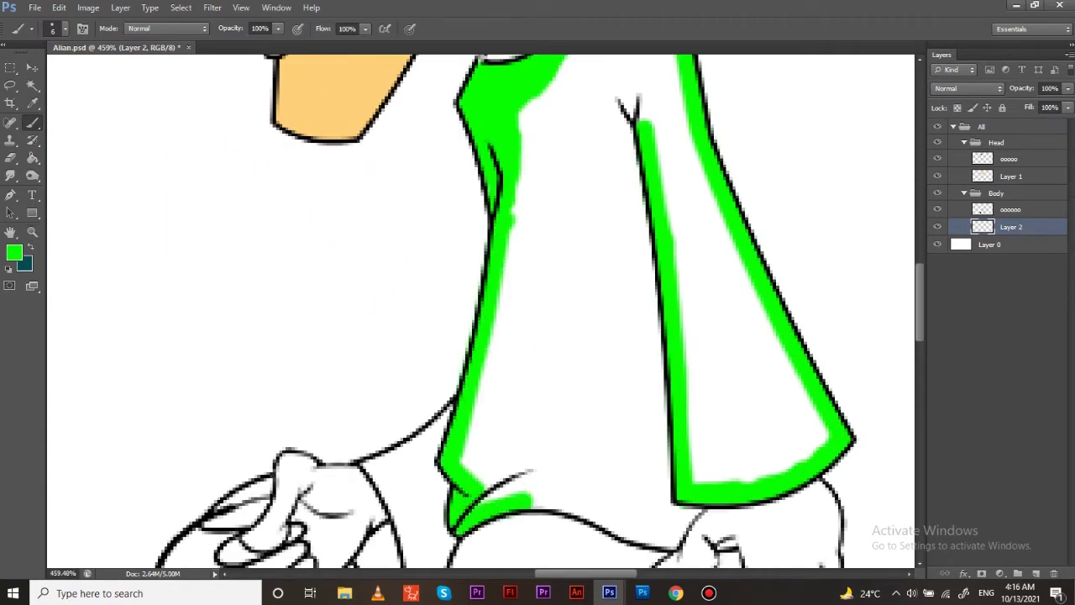
pyautogui.moveTo(529, 501); pyautogui.dragTo(679, 542)
pyautogui.scroll(-2, 479, 311)
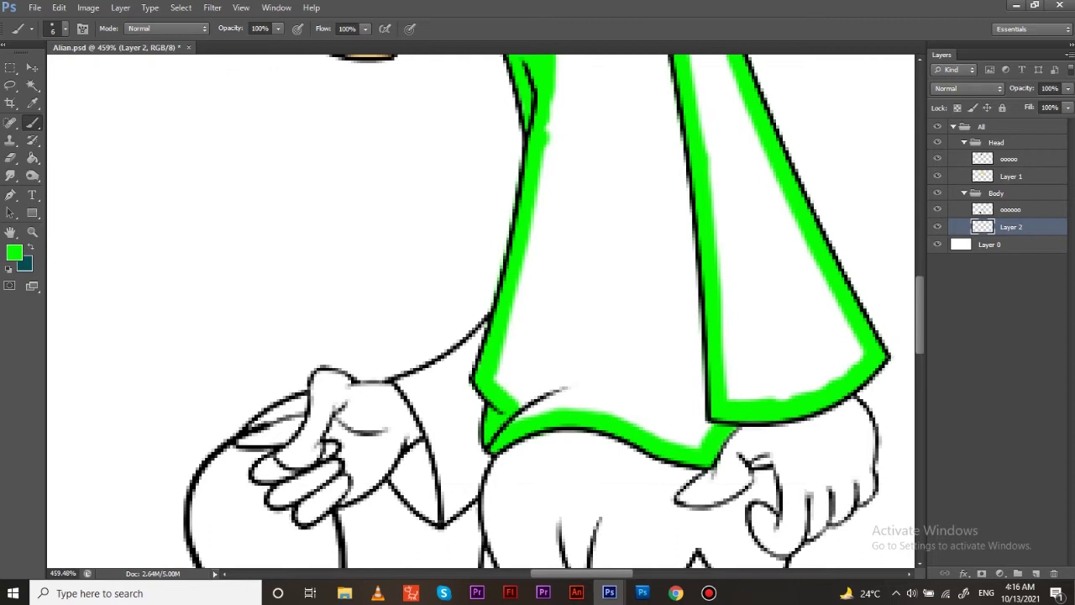
pyautogui.scroll(5, 479, 311)
# Fill the outlined shirt solid green
pyautogui.press('g')
pyautogui.click(588, 336)
pyautogui.scroll(-3, 588, 336)
pyautogui.scroll(4, 588, 336)
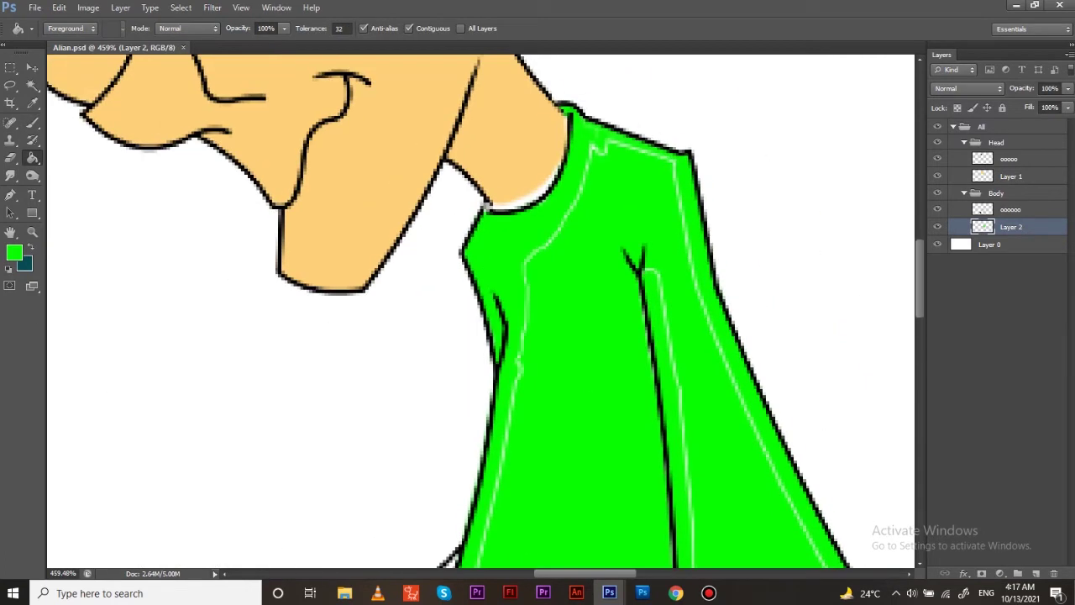
pyautogui.press('b')
pyautogui.scroll(-2, 479, 311)
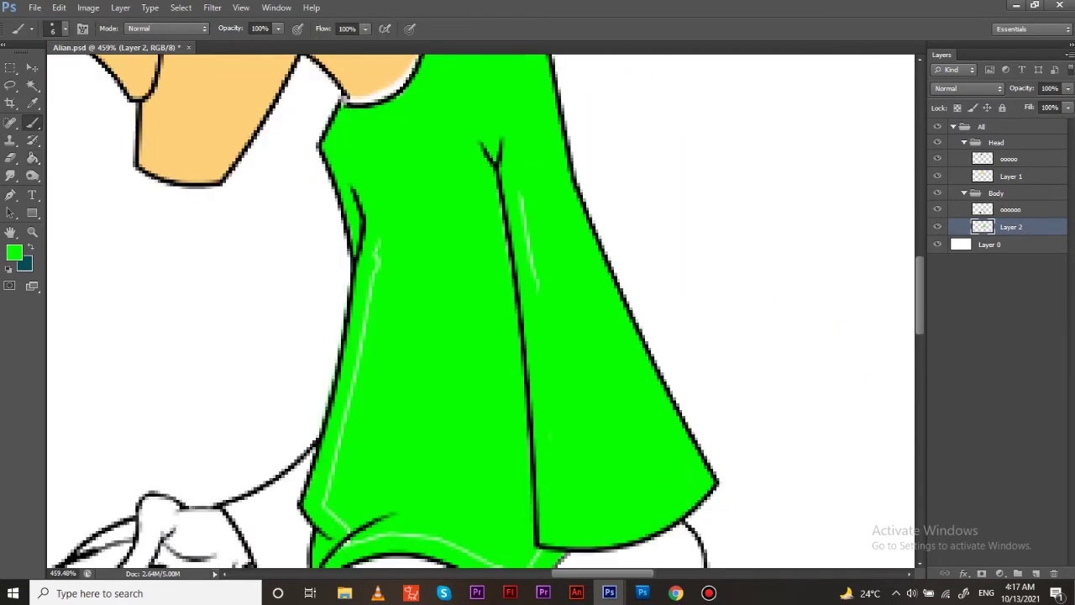
pyautogui.scroll(-3, 479, 311)
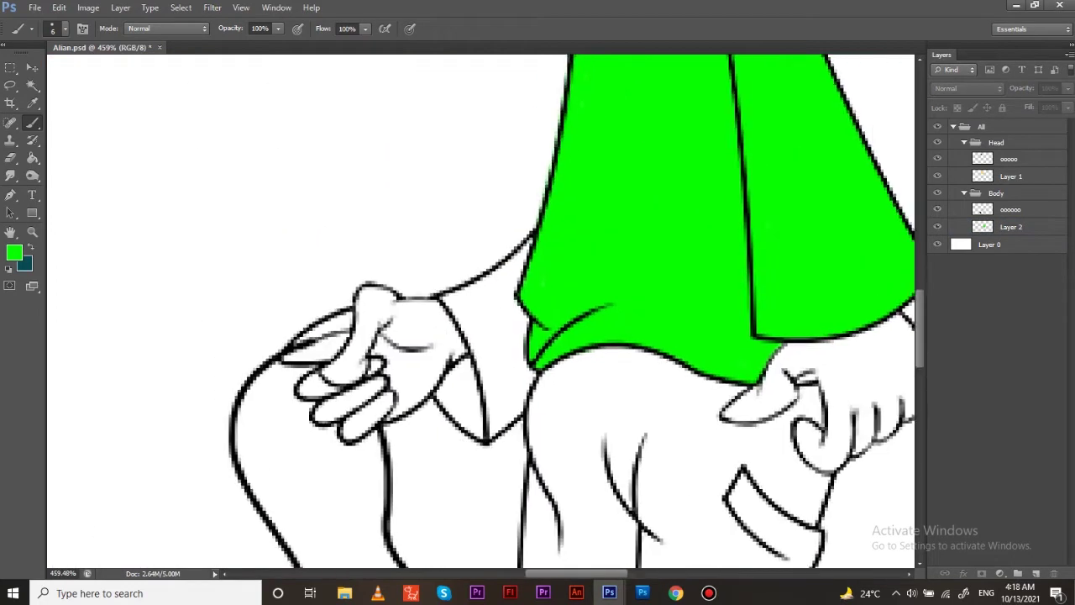
pyautogui.scroll(-3, 472, 342)
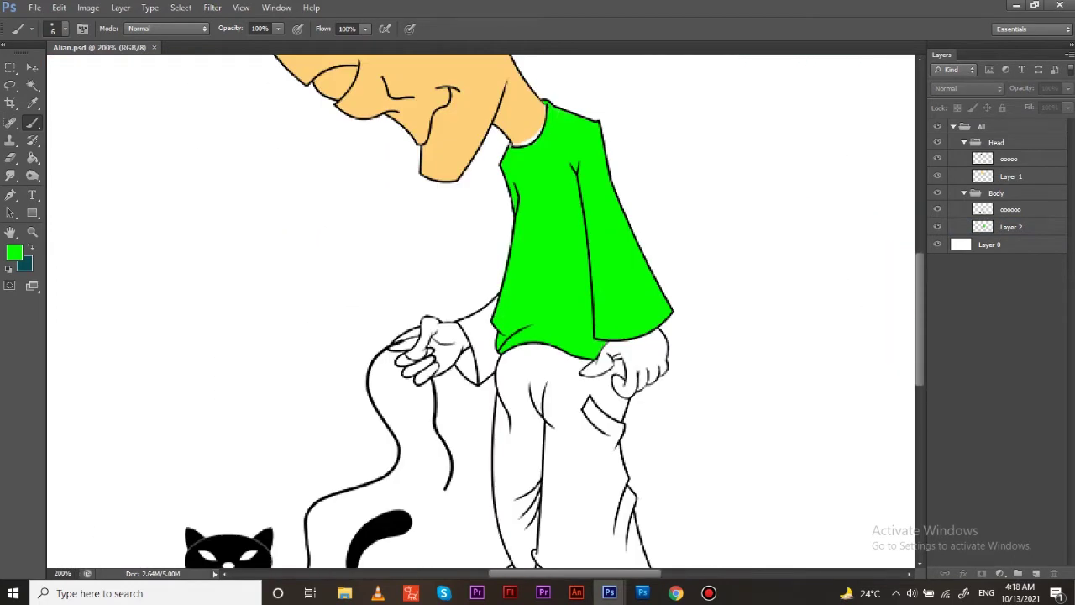
pyautogui.moveTo(479, 311); pyautogui.dragTo(517, 365)
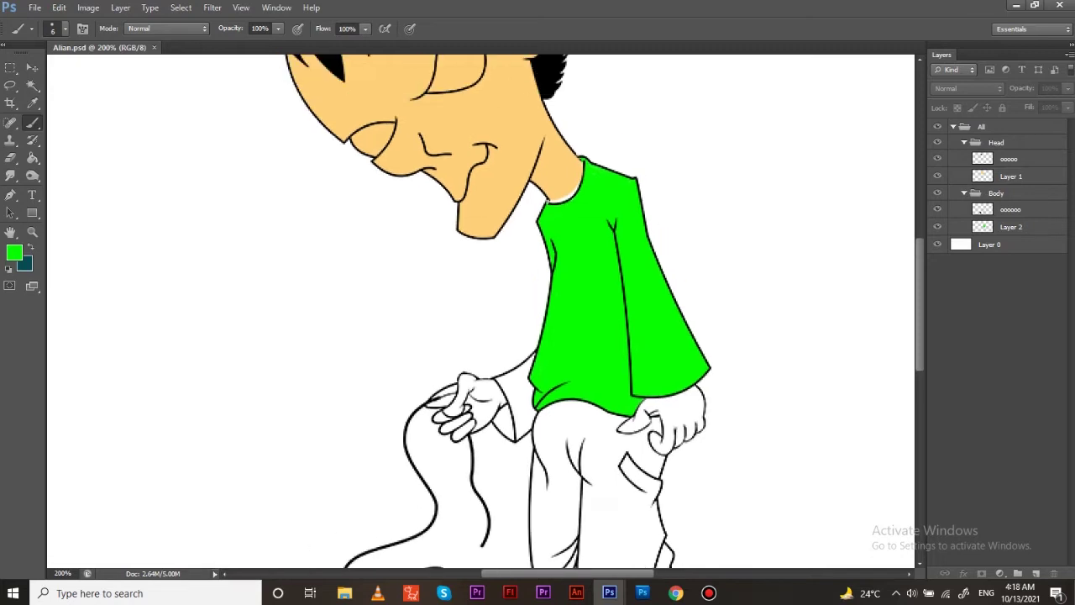
pyautogui.press('z')
pyautogui.scroll(-3, 481, 310)
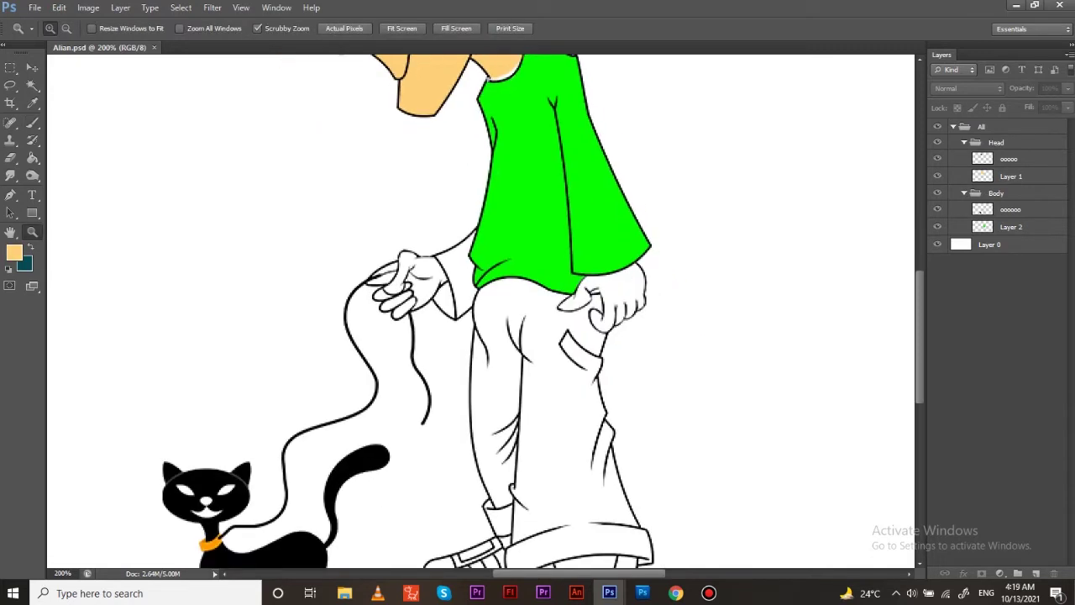
# Add a new layer in the Arm group for the hand colour
pyautogui.hotkey('alt', 'Tab')
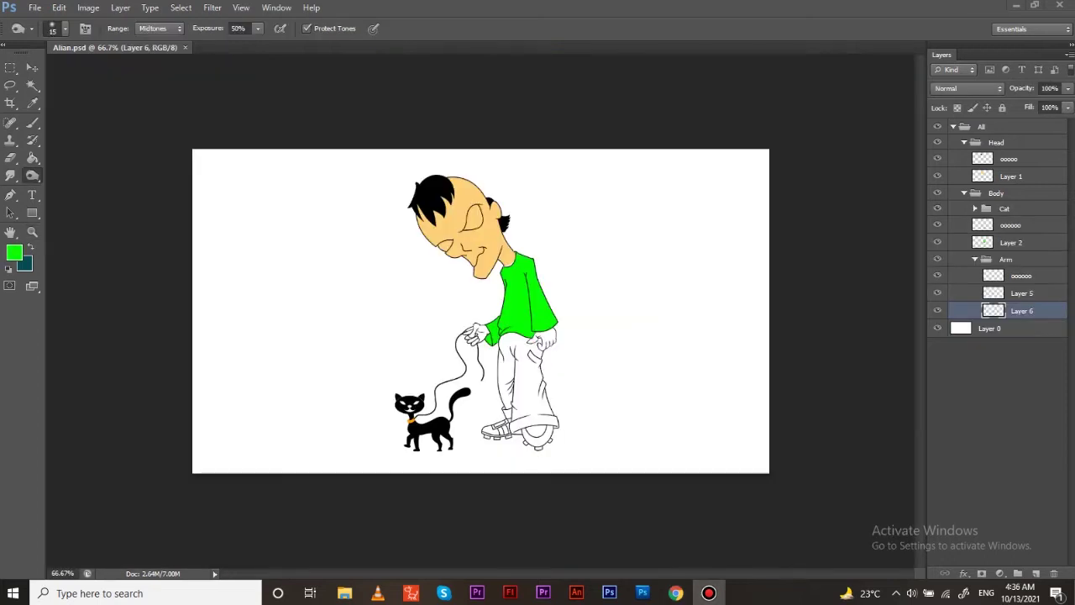
pyautogui.scroll(10, 472, 335)
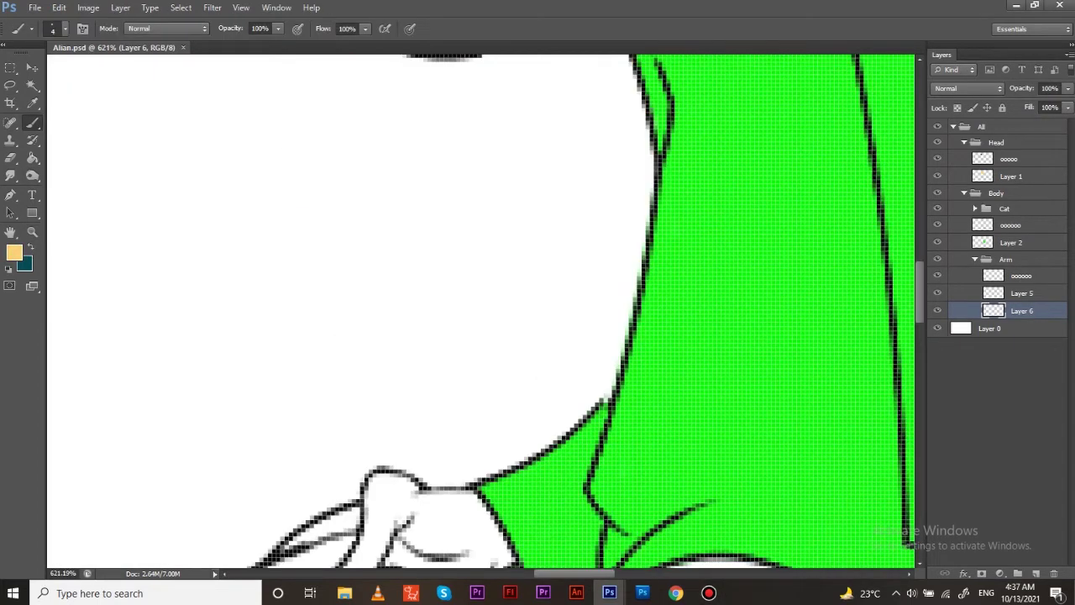
pyautogui.hotkey('alt', ']')
pyautogui.hotkey('ctrl', 'shift', 'alt', 'n')
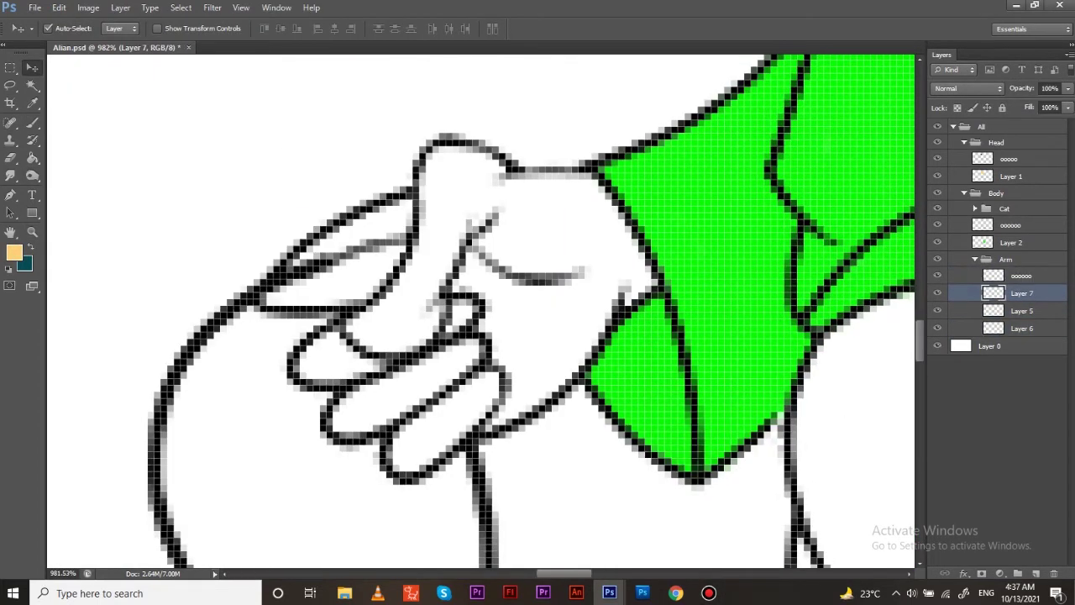
pyautogui.press('b')
# Paint the leash-holding hand tan, covering the palm and fingers
pyautogui.moveTo(497, 189); pyautogui.dragTo(595, 188)
pyautogui.moveTo(504, 168)
pyautogui.mouseDown()
pyautogui.moveTo(428, 160)
pyautogui.moveTo(268, 289)
pyautogui.moveTo(605, 202)
pyautogui.moveTo(589, 341)
pyautogui.mouseUp()
pyautogui.moveTo(605, 285)
pyautogui.mouseDown()
pyautogui.moveTo(495, 412)
pyautogui.moveTo(420, 428)
pyautogui.moveTo(311, 352)
pyautogui.moveTo(495, 303)
pyautogui.mouseUp()
pyautogui.moveTo(395, 429); pyautogui.dragTo(588, 269)
pyautogui.moveTo(437, 252); pyautogui.dragTo(588, 336)
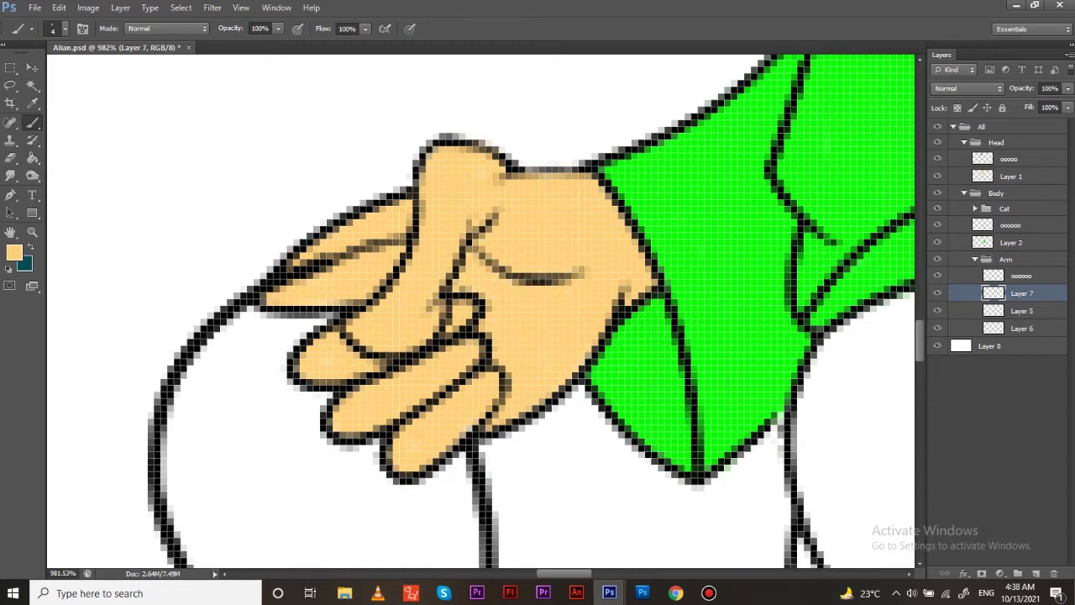
pyautogui.hscroll(3, 481, 311)
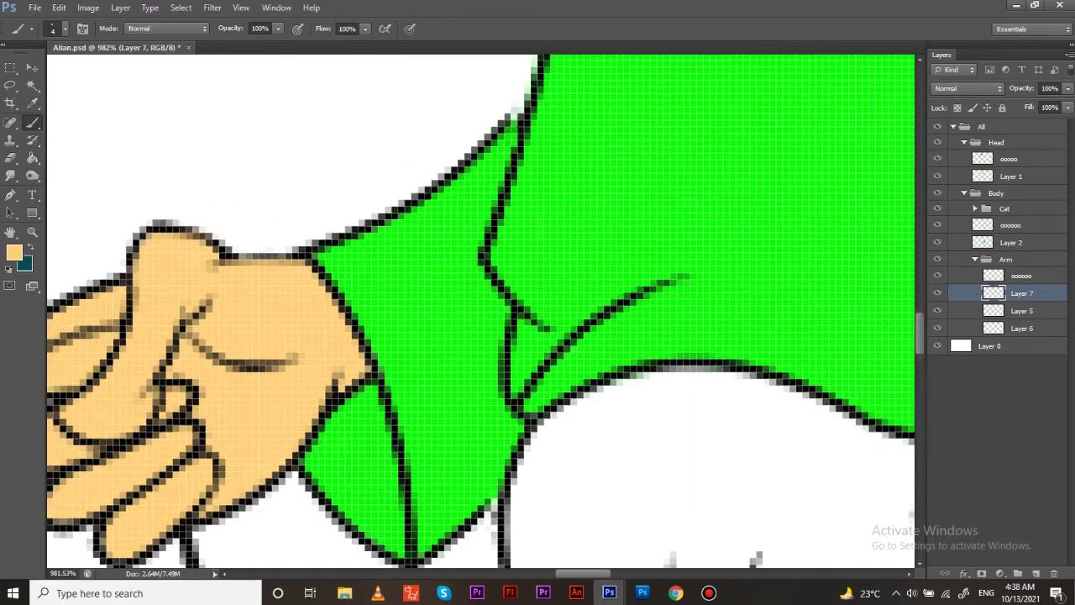
pyautogui.scroll(-5, 481, 310)
pyautogui.press('z')
pyautogui.moveTo(547, 384); pyautogui.dragTo(639, 384)
# Create Layer 8 and start painting the hip hand tan along its top edge and fingers
pyautogui.press('v')
pyautogui.hotkey('ctrl', 'shift', 'alt', 'n')
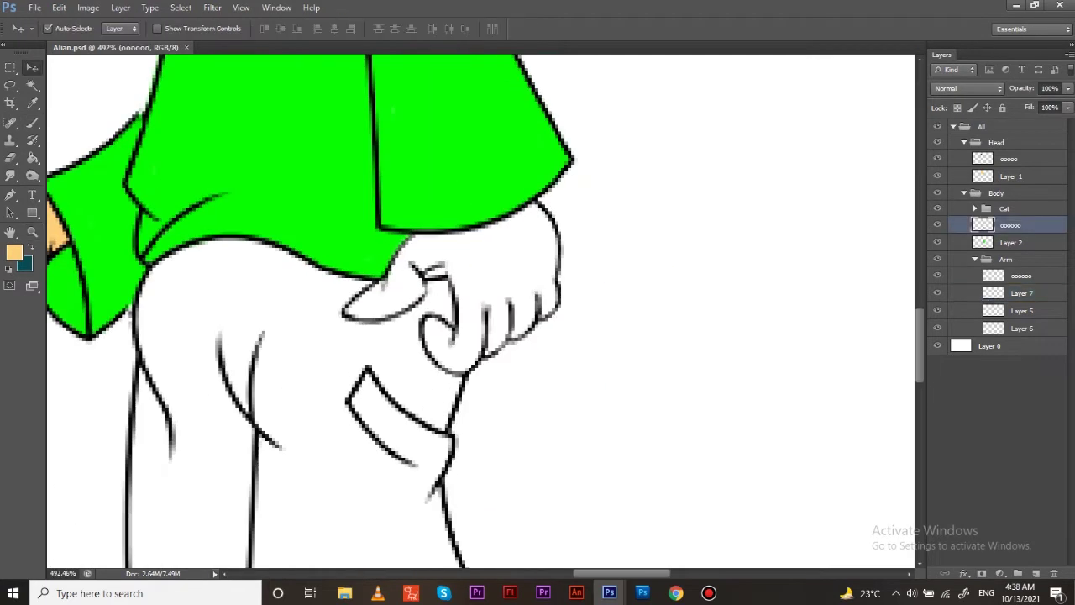
pyautogui.hotkey('ctrl', '[')
pyautogui.hotkey('ctrl', '[')
pyautogui.press('z')
pyautogui.moveTo(305, 202); pyautogui.dragTo(379, 202)
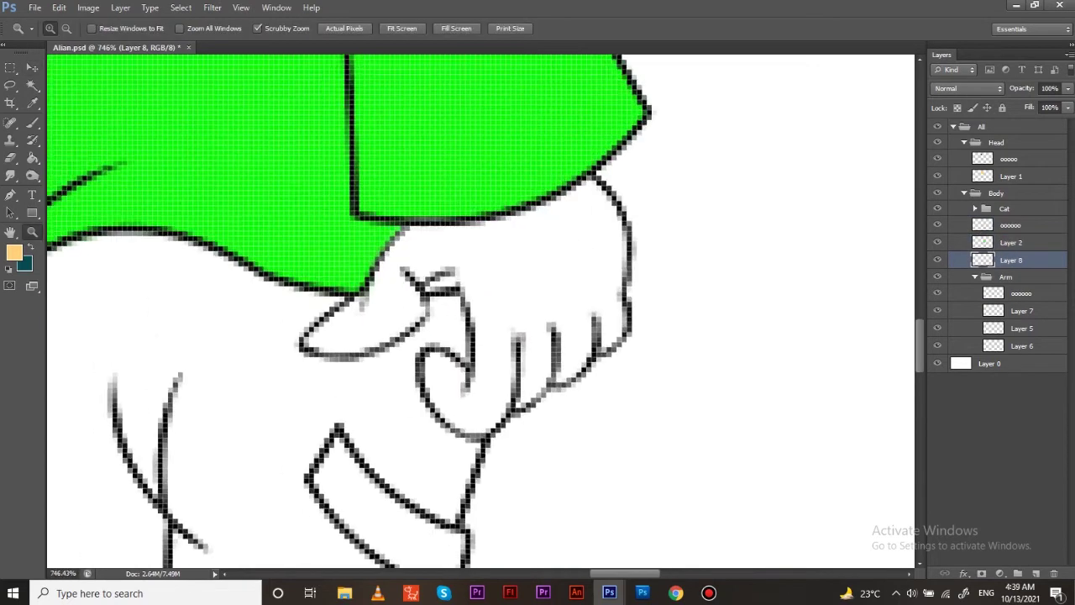
pyautogui.press('b')
pyautogui.moveTo(464, 259); pyautogui.dragTo(640, 215)
pyautogui.moveTo(436, 295); pyautogui.dragTo(375, 358)
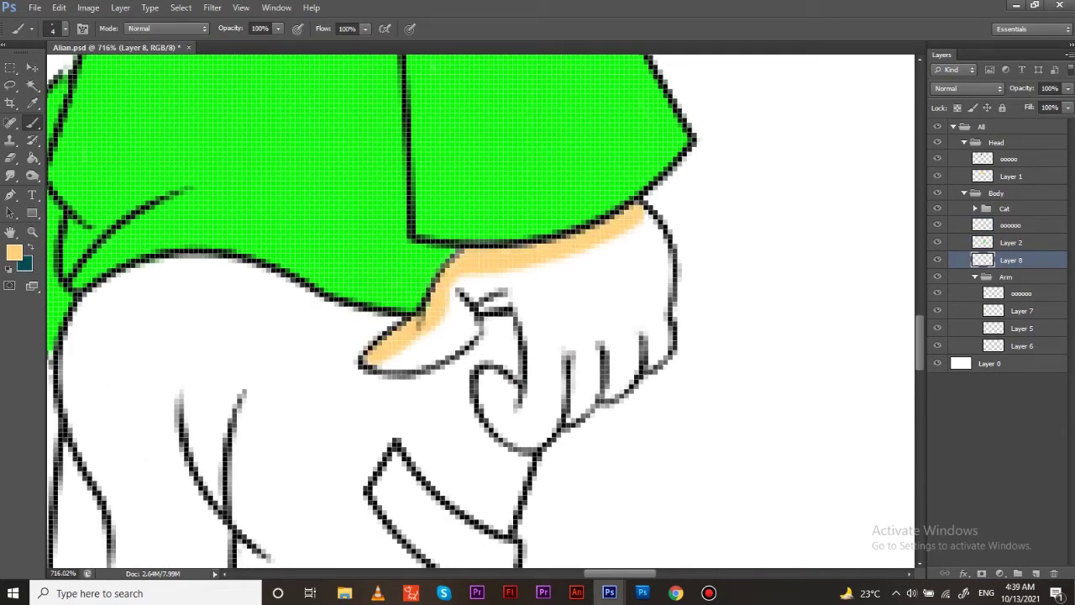
pyautogui.moveTo(464, 279); pyautogui.dragTo(454, 347)
# Fill the remaining fingers, thumb and gaps of the hip hand tan
pyautogui.moveTo(382, 363); pyautogui.dragTo(491, 284)
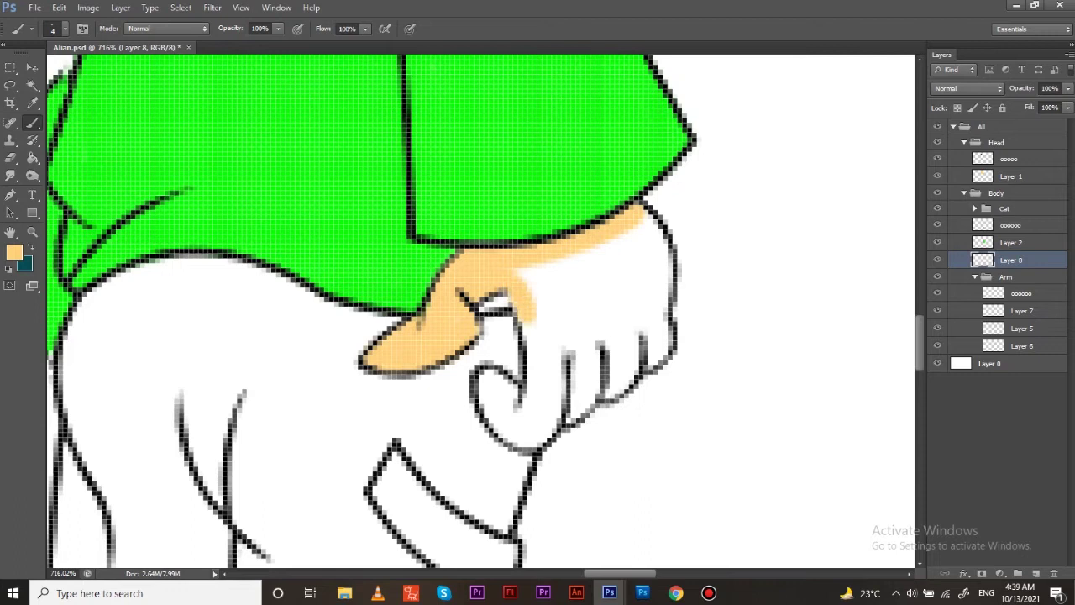
pyautogui.moveTo(531, 321); pyautogui.dragTo(662, 251)
pyautogui.moveTo(663, 319); pyautogui.dragTo(632, 363)
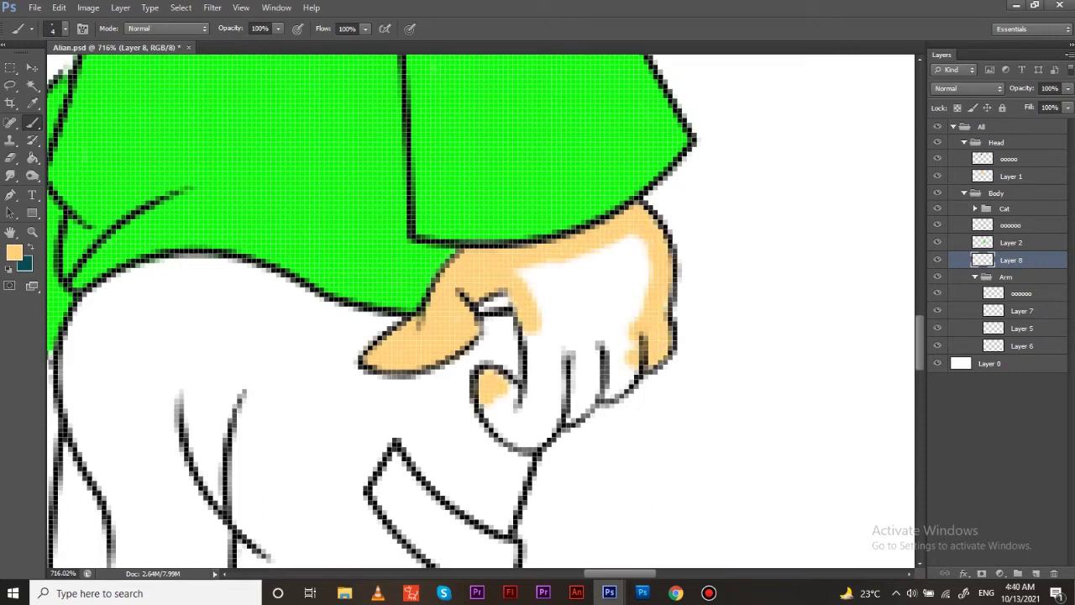
pyautogui.moveTo(508, 428); pyautogui.dragTo(605, 378)
pyautogui.moveTo(536, 328)
pyautogui.mouseDown()
pyautogui.moveTo(521, 416)
pyautogui.moveTo(622, 353)
pyautogui.moveTo(538, 269)
pyautogui.mouseUp()
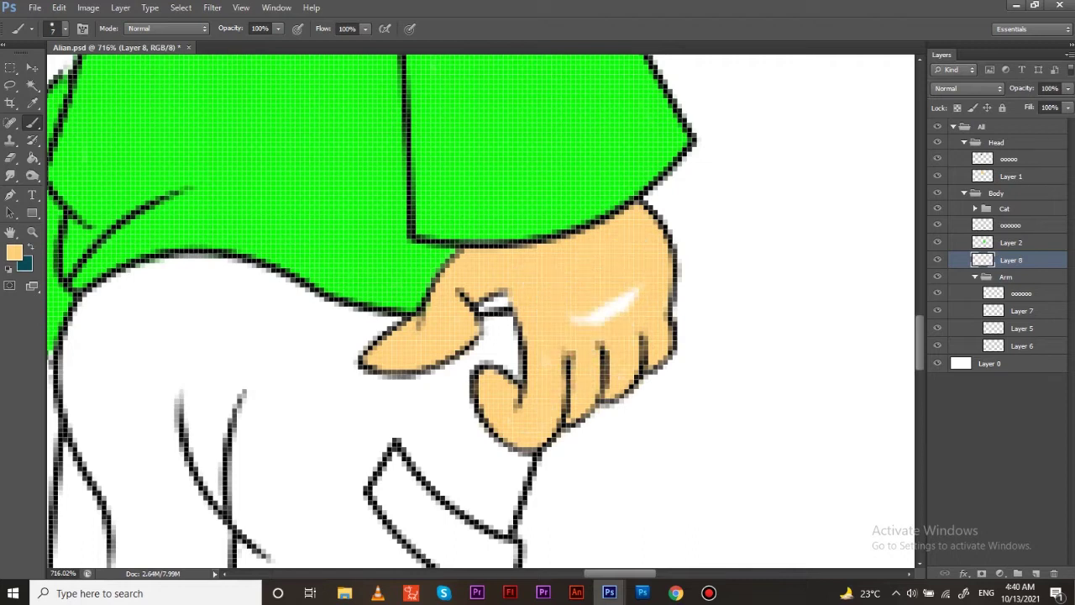
# Try a green stroke on Layer 2 above the thumb, undo it, and zoom out
pyautogui.keyDown('ctrl'); pyautogui.click(601, 361); pyautogui.keyUp('ctrl')
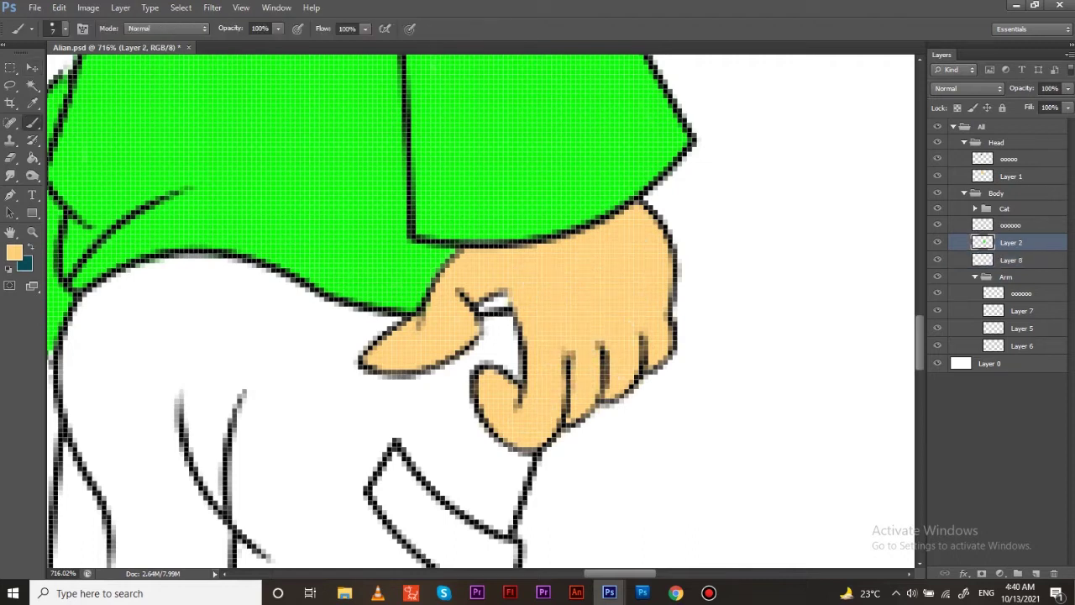
pyautogui.moveTo(462, 293); pyautogui.dragTo(513, 291)
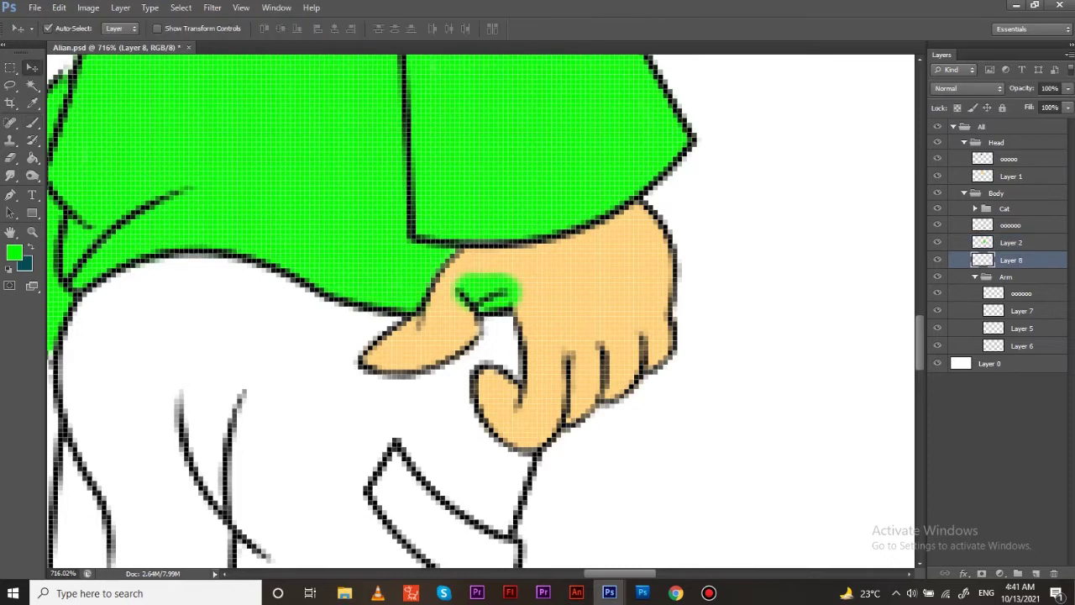
pyautogui.hotkey('ctrl', 'z')
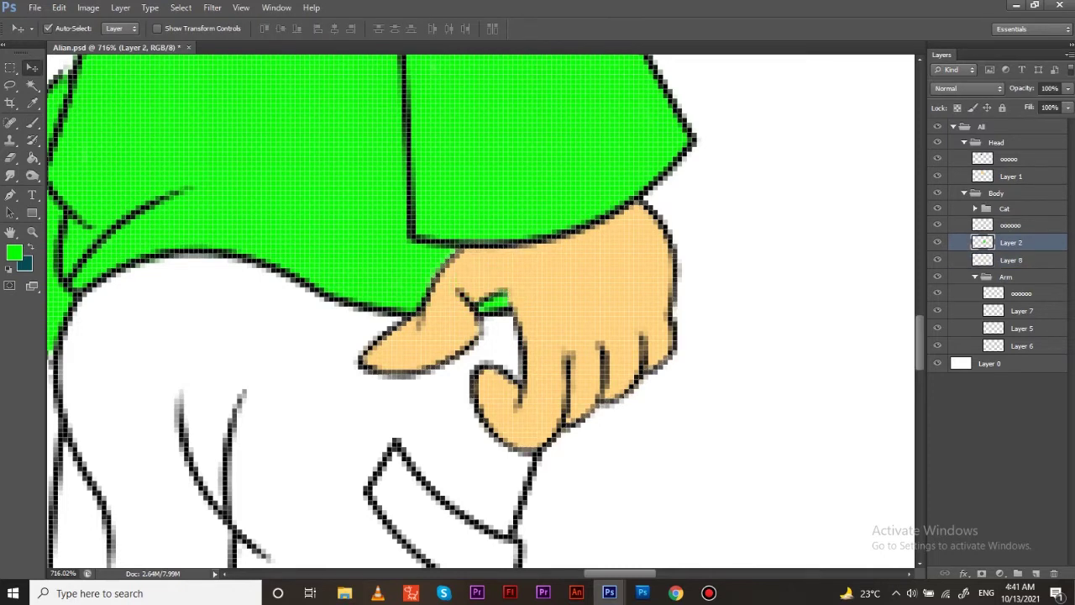
pyautogui.hotkey('ctrl', '0')
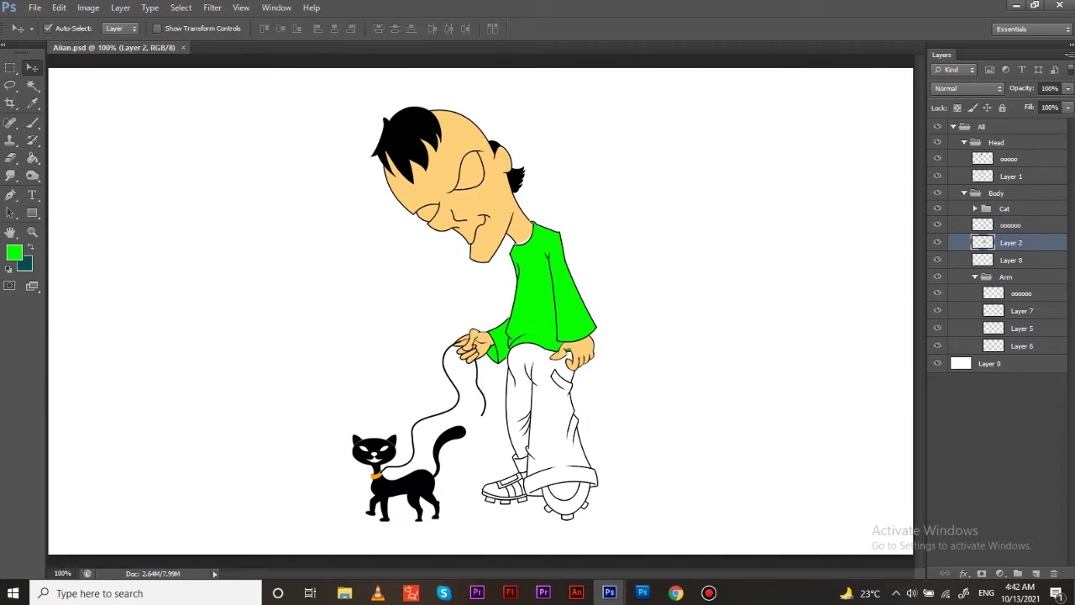
# Zoom in on the hip and set the foreground colour to brown bb7c04
pyautogui.press('z')
pyautogui.moveTo(567, 357); pyautogui.dragTo(638, 357)
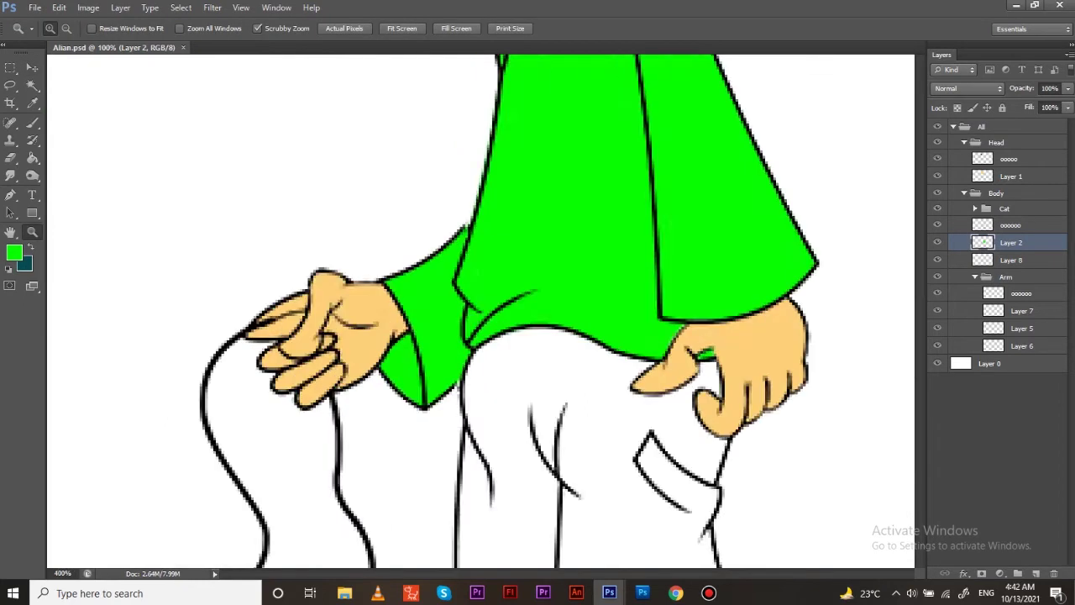
pyautogui.press('i')
pyautogui.click(14, 252)
pyautogui.write('2')
pyautogui.click(310, 321)
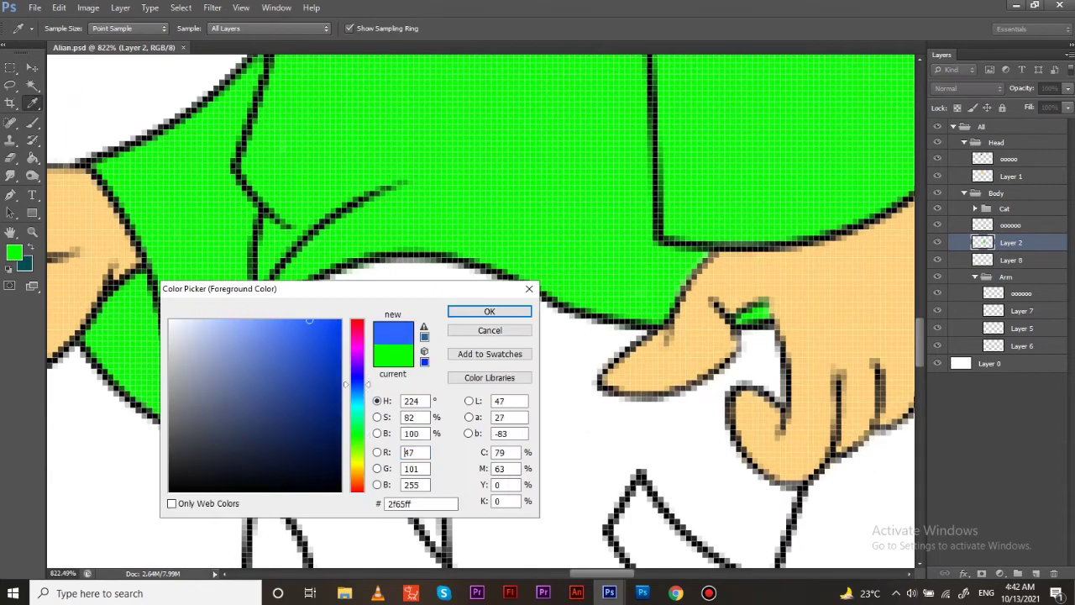
pyautogui.moveTo(351, 385)
pyautogui.mouseDown()
pyautogui.moveTo(351, 473)
pyautogui.moveTo(336, 365)
pyautogui.mouseUp()
pyautogui.press('Return')
# On new Layer 9, brush brown along the trousers' waist outline and leg edge
pyautogui.press('b')
pyautogui.click(1011, 260)
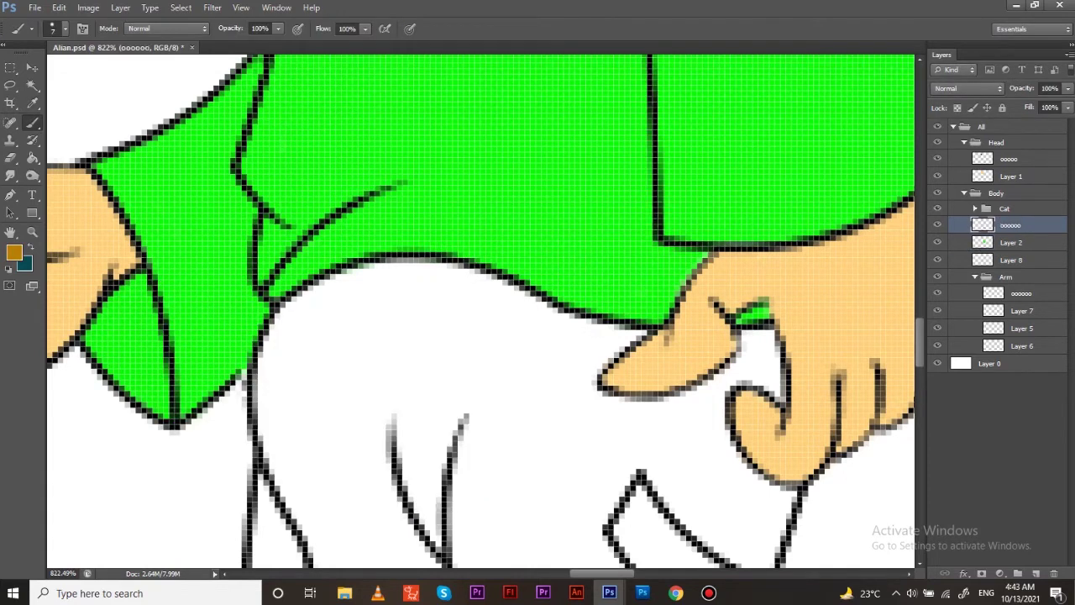
pyautogui.click(1036, 573)
pyautogui.moveTo(281, 336)
pyautogui.mouseDown()
pyautogui.moveTo(351, 283)
pyautogui.moveTo(514, 282)
pyautogui.moveTo(652, 327)
pyautogui.mouseUp()
pyautogui.moveTo(588, 378); pyautogui.dragTo(386, 177)
pyautogui.moveTo(546, 168); pyautogui.dragTo(589, 219)
pyautogui.moveTo(571, 294); pyautogui.dragTo(588, 412)
pyautogui.moveTo(588, 336); pyautogui.dragTo(781, 369)
pyautogui.moveTo(302, 197); pyautogui.dragTo(277, 420)
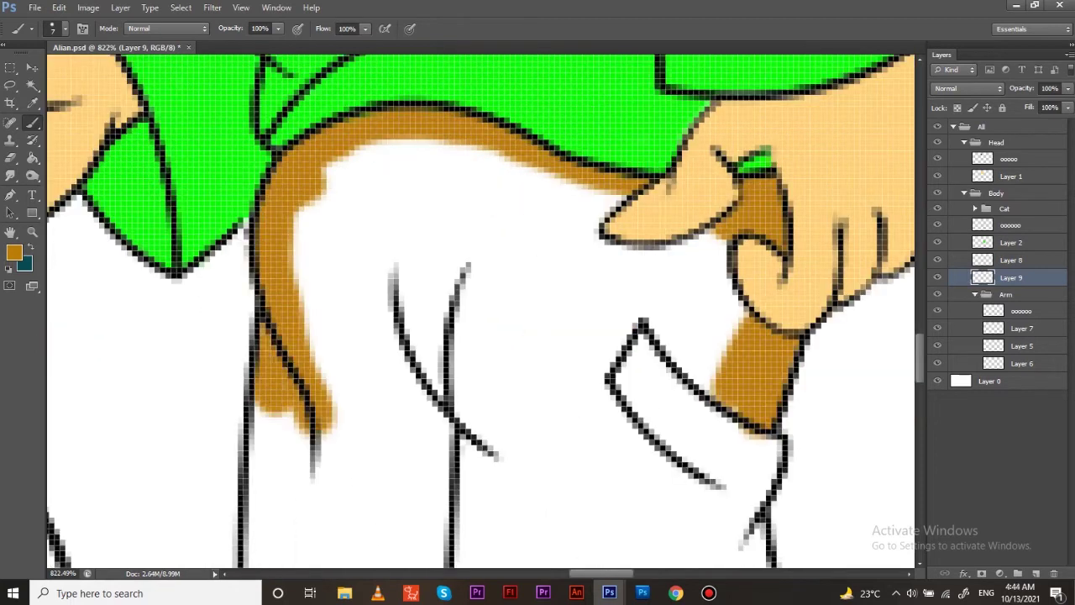
pyautogui.moveTo(504, 378); pyautogui.dragTo(639, 194)
pyautogui.moveTo(395, 210)
pyautogui.mouseDown()
pyautogui.moveTo(420, 344)
pyautogui.moveTo(404, 383)
pyautogui.mouseUp()
pyautogui.moveTo(458, 248); pyautogui.dragTo(433, 323)
pyautogui.moveTo(453, 210); pyautogui.dragTo(504, 411)
# Brush brown over the trouser cuff and outline the leg's right side
pyautogui.scroll(3, 480, 310)
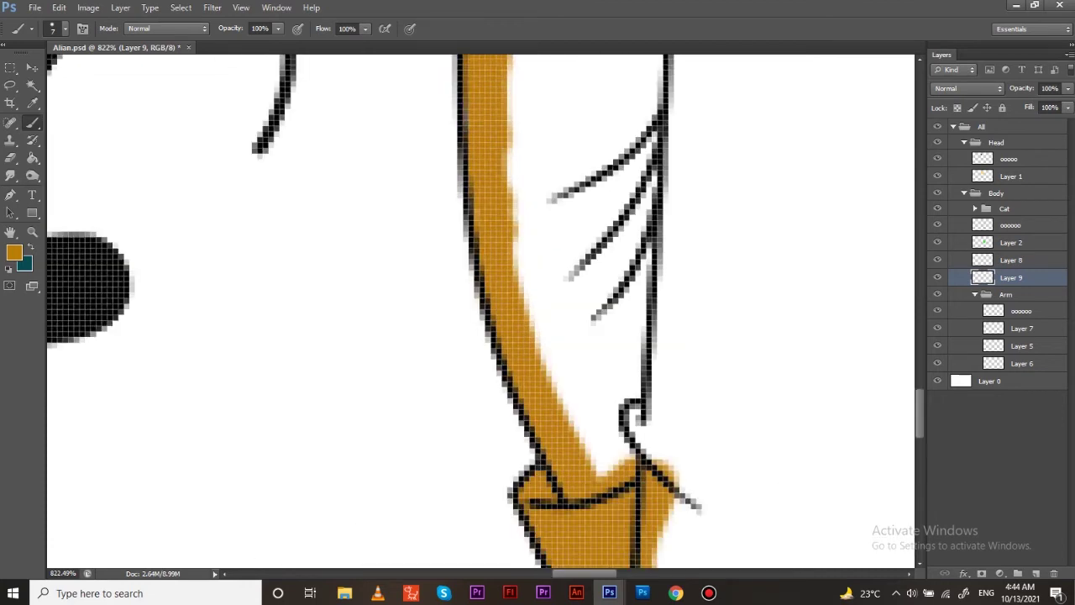
pyautogui.scroll(-3, 480, 311)
pyautogui.hscroll(2, 481, 311)
pyautogui.scroll(-3, 481, 311)
pyautogui.press('b')
pyautogui.moveTo(370, 278); pyautogui.dragTo(395, 432)
pyautogui.moveTo(420, 294)
pyautogui.mouseDown()
pyautogui.moveTo(437, 437)
pyautogui.moveTo(517, 437)
pyautogui.mouseUp()
pyautogui.moveTo(432, 421); pyautogui.dragTo(512, 382)
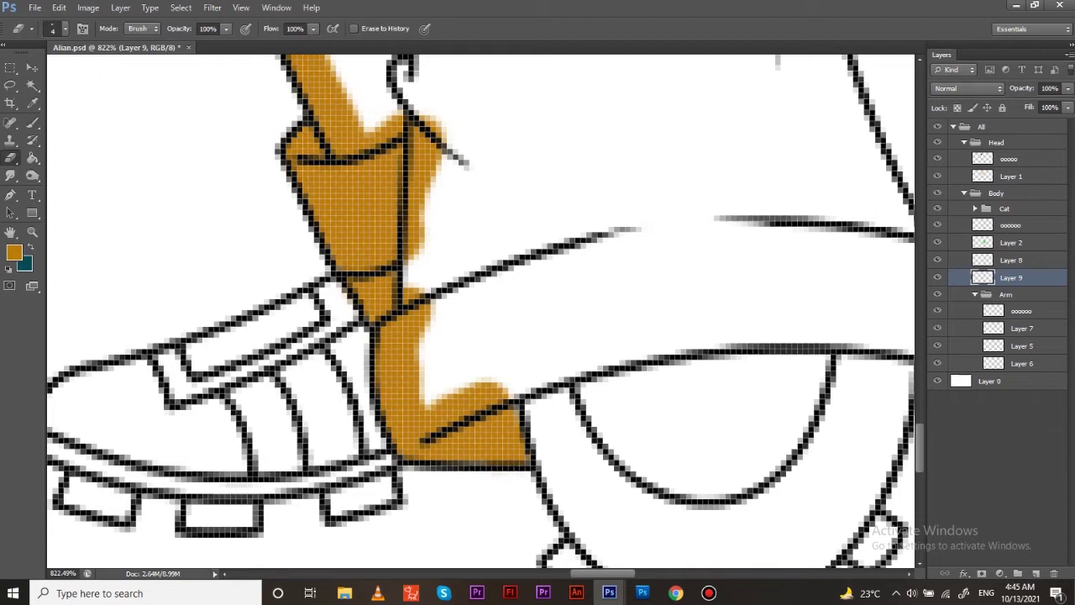
pyautogui.moveTo(588, 336); pyautogui.dragTo(462, 341)
pyautogui.moveTo(353, 404)
pyautogui.mouseDown()
pyautogui.moveTo(719, 327)
pyautogui.moveTo(838, 380)
pyautogui.moveTo(756, 244)
pyautogui.mouseUp()
pyautogui.moveTo(588, 210); pyautogui.dragTo(546, 378)
pyautogui.moveTo(651, 218); pyautogui.dragTo(748, 425)
pyautogui.moveTo(672, 101); pyautogui.dragTo(621, 235)
pyautogui.moveTo(672, 252); pyautogui.dragTo(638, 421)
pyautogui.moveTo(600, 279)
pyautogui.mouseDown()
pyautogui.moveTo(572, 168)
pyautogui.moveTo(502, 345)
pyautogui.moveTo(458, 156)
pyautogui.moveTo(537, 403)
pyautogui.moveTo(592, 328)
pyautogui.mouseUp()
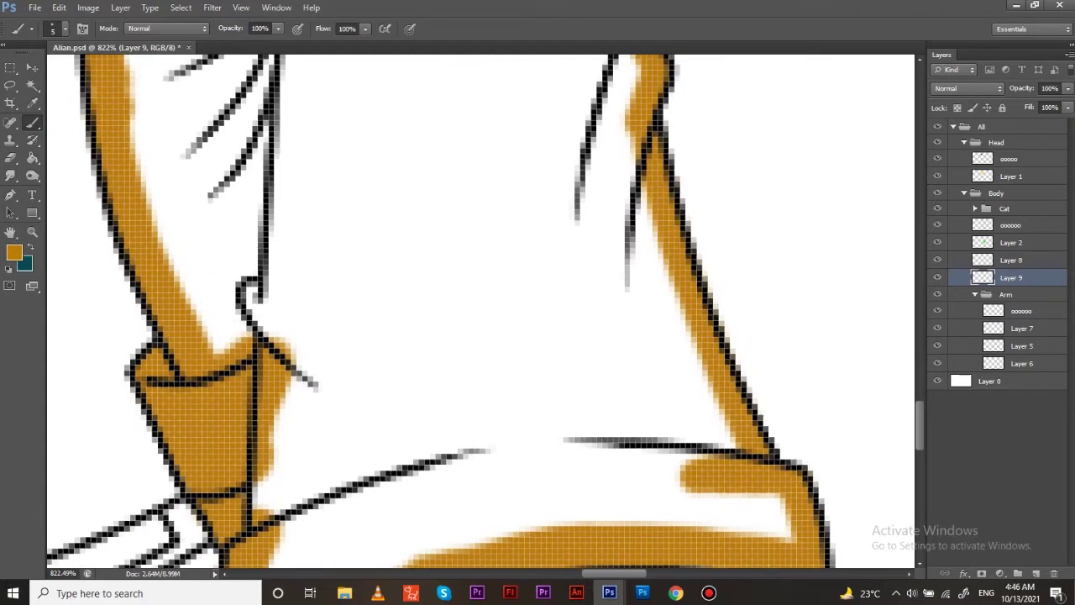
# Fill the outlined trouser leg brown with the Paint Bucket, then brush over leftover white lines
pyautogui.press('g')
pyautogui.click(473, 302)
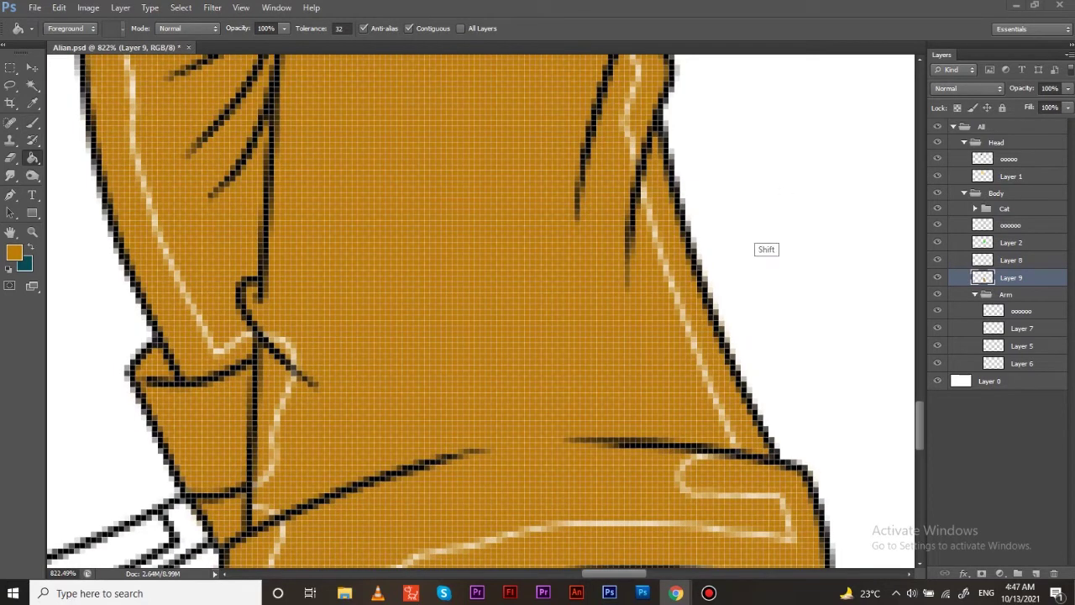
pyautogui.press('b')
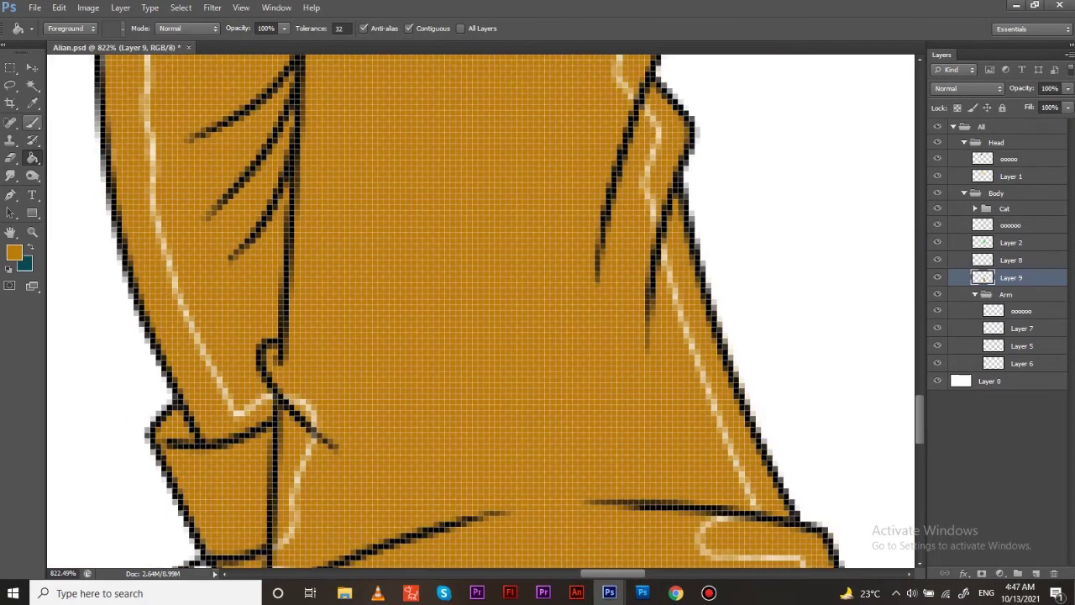
pyautogui.moveTo(664, 118); pyautogui.dragTo(689, 345)
pyautogui.moveTo(621, 353); pyautogui.dragTo(739, 441)
pyautogui.moveTo(281, 496); pyautogui.dragTo(622, 420)
pyautogui.moveTo(214, 525); pyautogui.dragTo(282, 420)
pyautogui.moveTo(201, 382); pyautogui.dragTo(247, 231)
# Cover the remaining white gaps on the trouser leg with brown brush strokes
pyautogui.scroll(3, 480, 311)
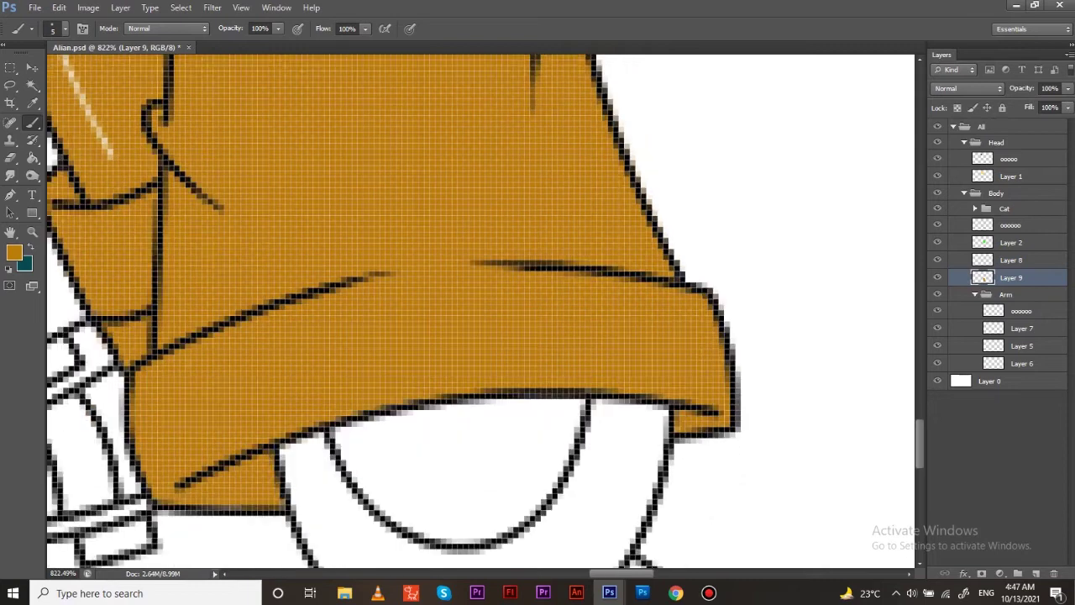
pyautogui.scroll(3, 481, 311)
pyautogui.scroll(3, 481, 311)
pyautogui.scroll(3, 481, 311)
pyautogui.scroll(-5, 480, 311)
pyautogui.moveTo(353, 336); pyautogui.dragTo(664, 176)
pyautogui.moveTo(513, 130); pyautogui.dragTo(681, 185)
pyautogui.moveTo(786, 227); pyautogui.dragTo(759, 416)
pyautogui.scroll(5, 538, 311)
pyautogui.scroll(-5, 538, 311)
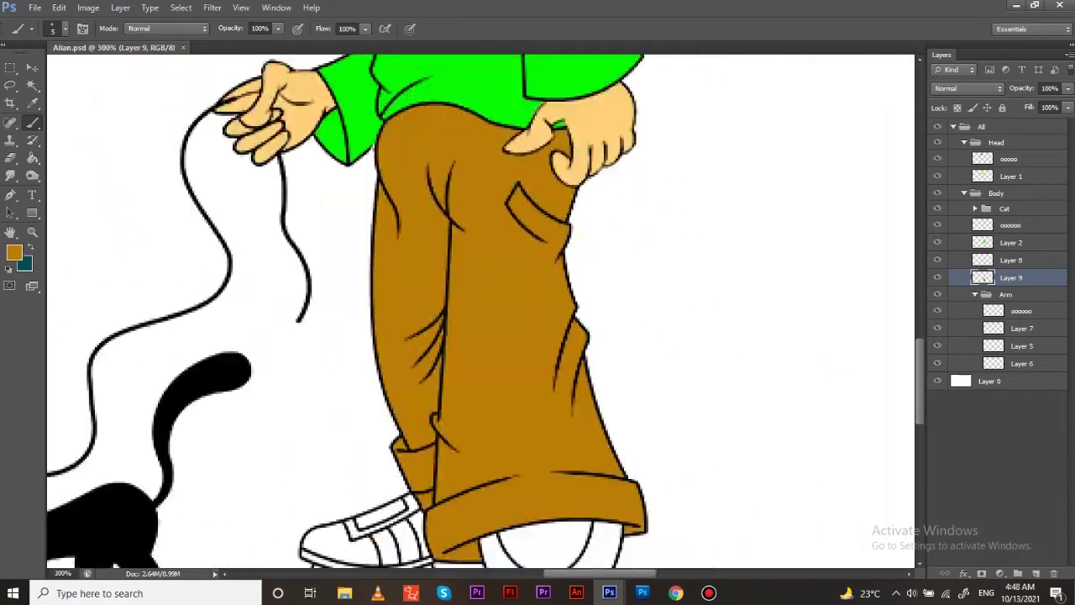
pyautogui.press('z')
pyautogui.scroll(2, 538, 311)
pyautogui.scroll(3, 537, 311)
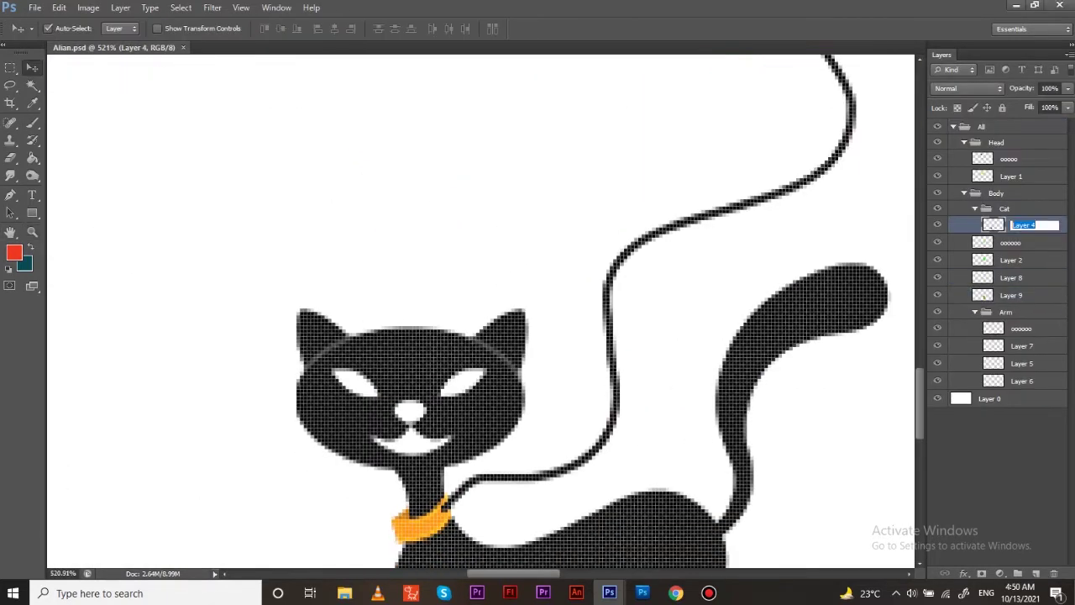
# Select the body layer, create Layer 11 and move it just below Layer 2
pyautogui.press('o')
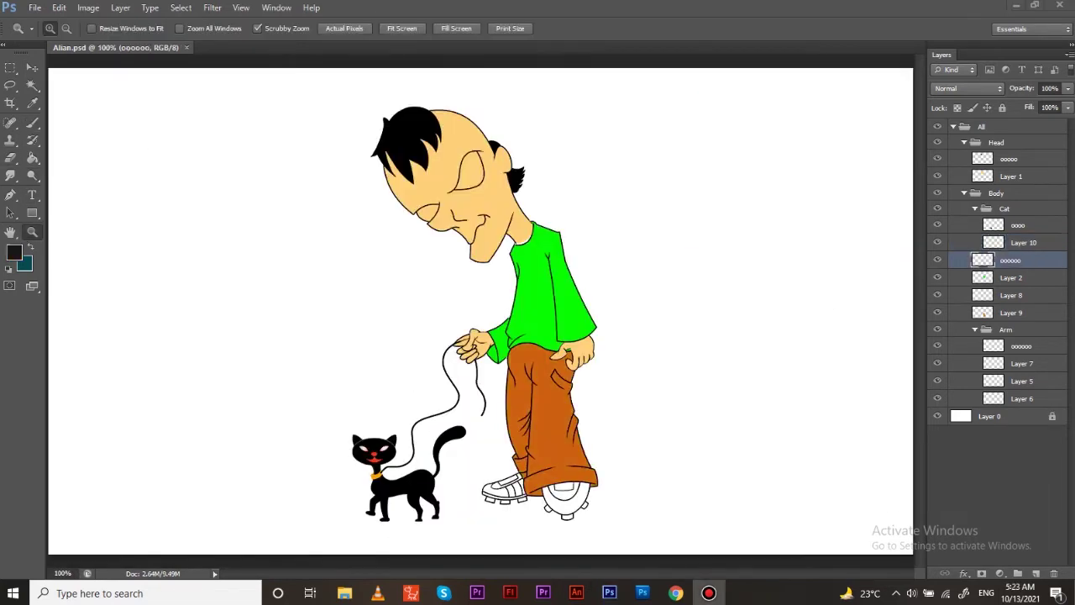
pyautogui.moveTo(496, 218); pyautogui.dragTo(571, 218)
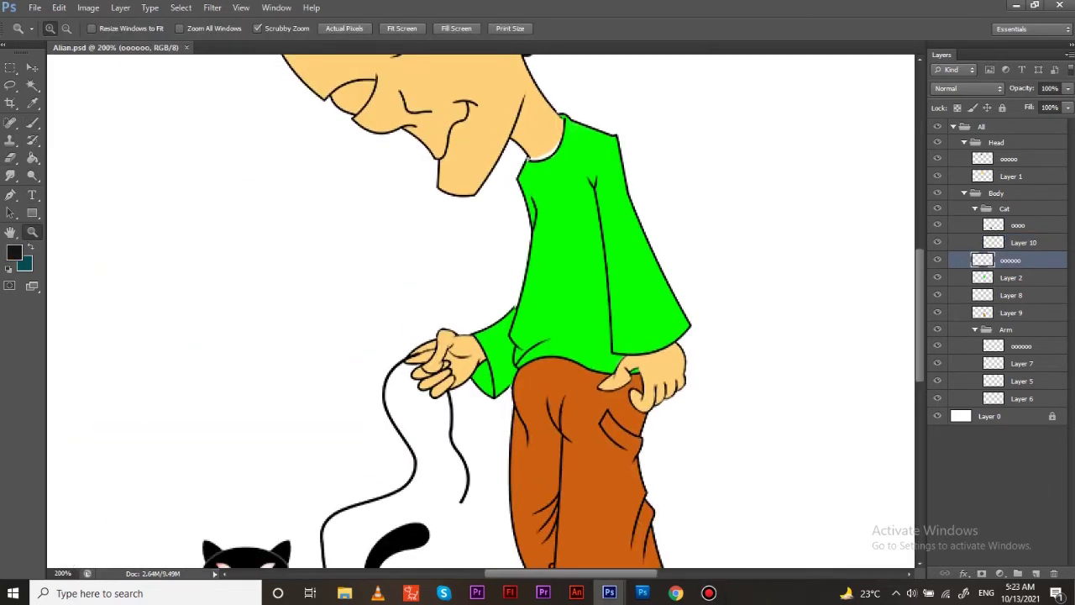
pyautogui.press('v')
pyautogui.click(1010, 277)
pyautogui.press('b')
pyautogui.hotkey('ctrl', 'shift', 'alt', 'n')
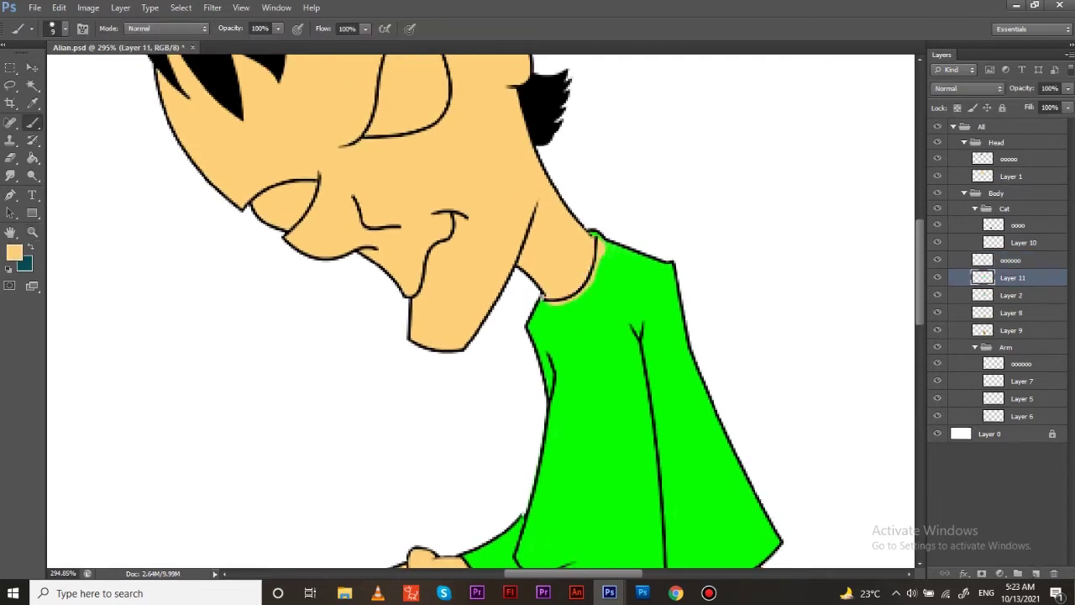
pyautogui.hotkey('ctrl', '[')
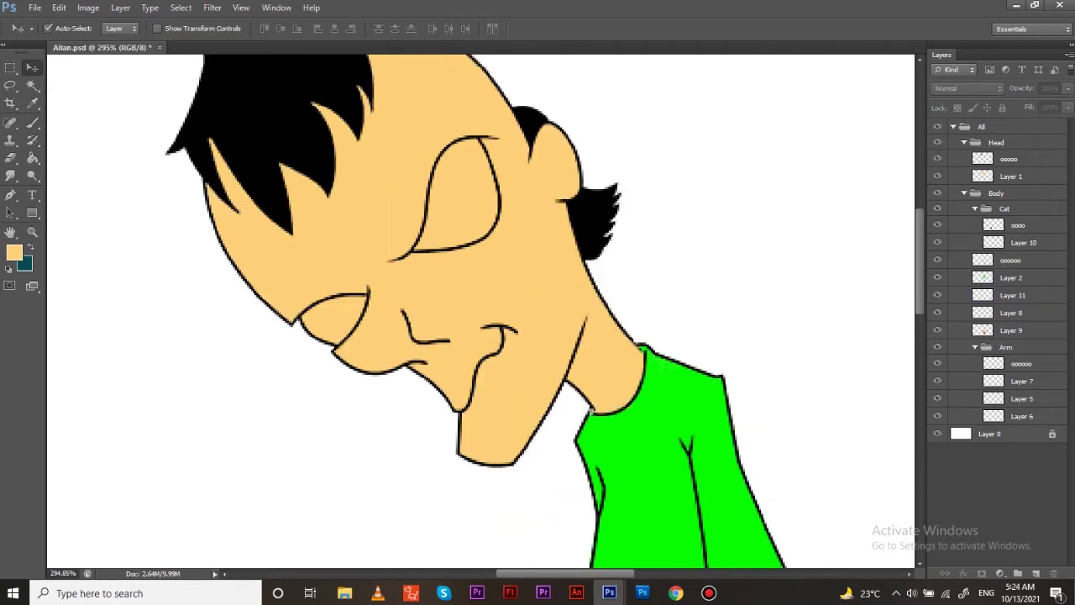
# Magic Wand both eyes on the head layer and fill them dark brown on new Layer 12
pyautogui.scroll(5, 479, 311)
pyautogui.click(1009, 159)
pyautogui.press('w')
pyautogui.click(311, 395)
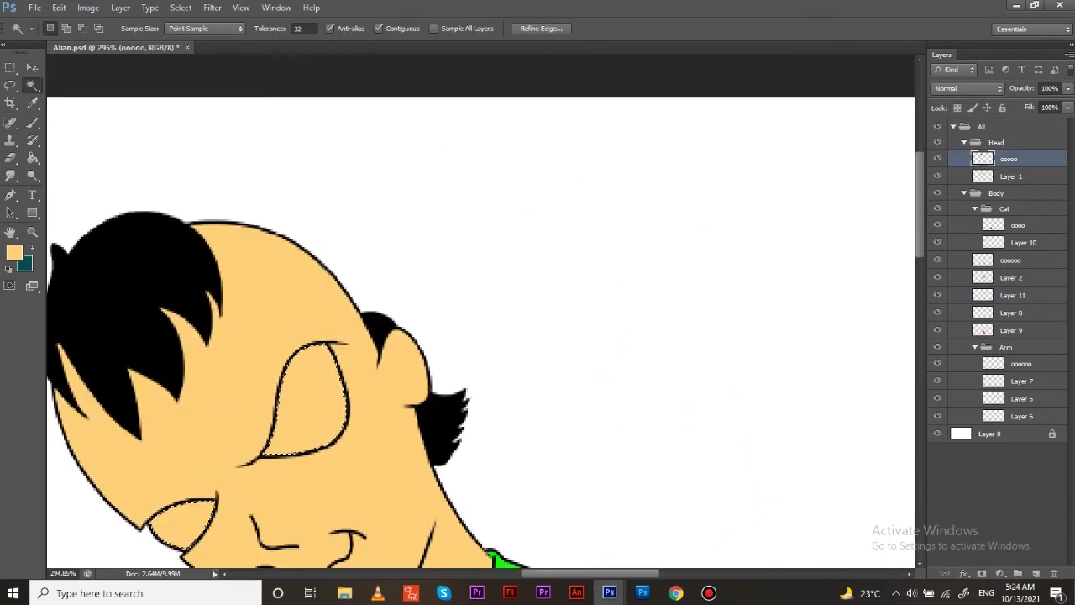
pyautogui.hotkey('ctrl', 'shift', 'alt', 'n')
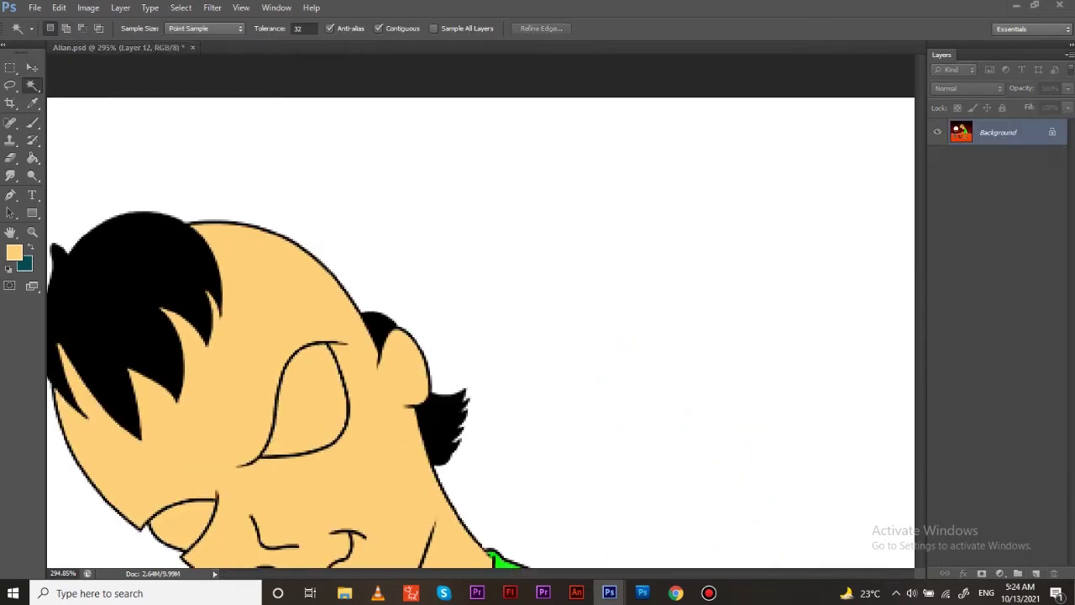
pyautogui.press('z')
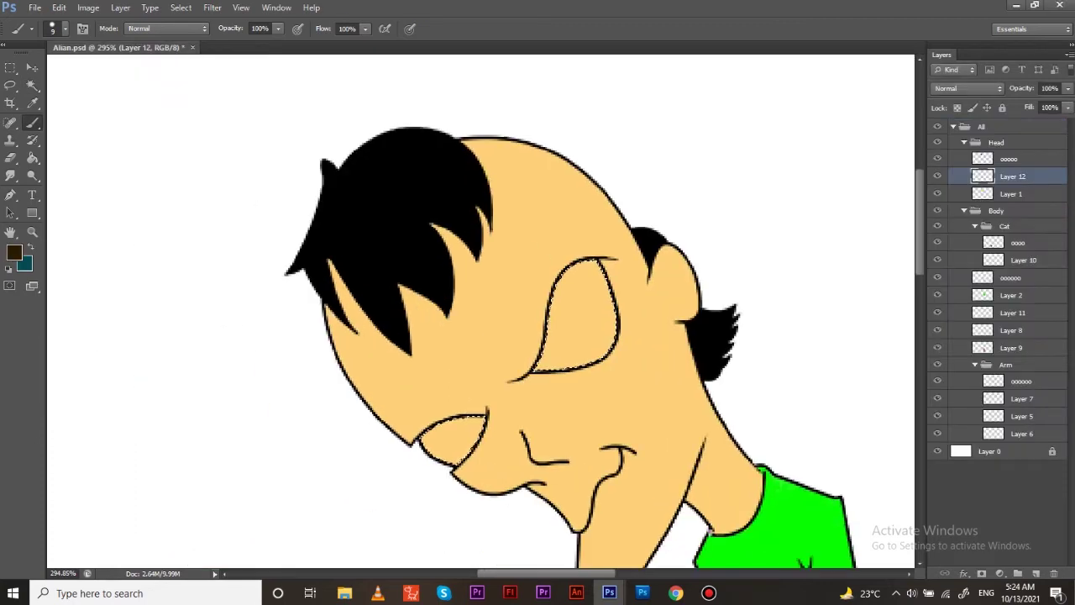
pyautogui.press('g')
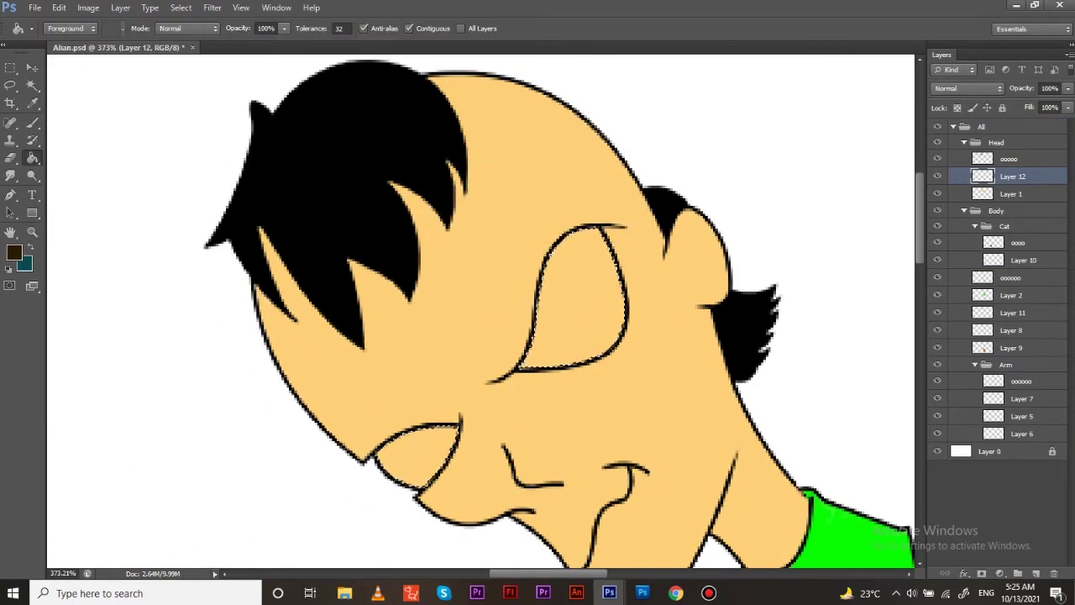
pyautogui.hotkey('alt', 'BackSpace')
# Zoom into the eyes and erase stray brown paint around their edges
pyautogui.press('z')
pyautogui.click(324, 529)
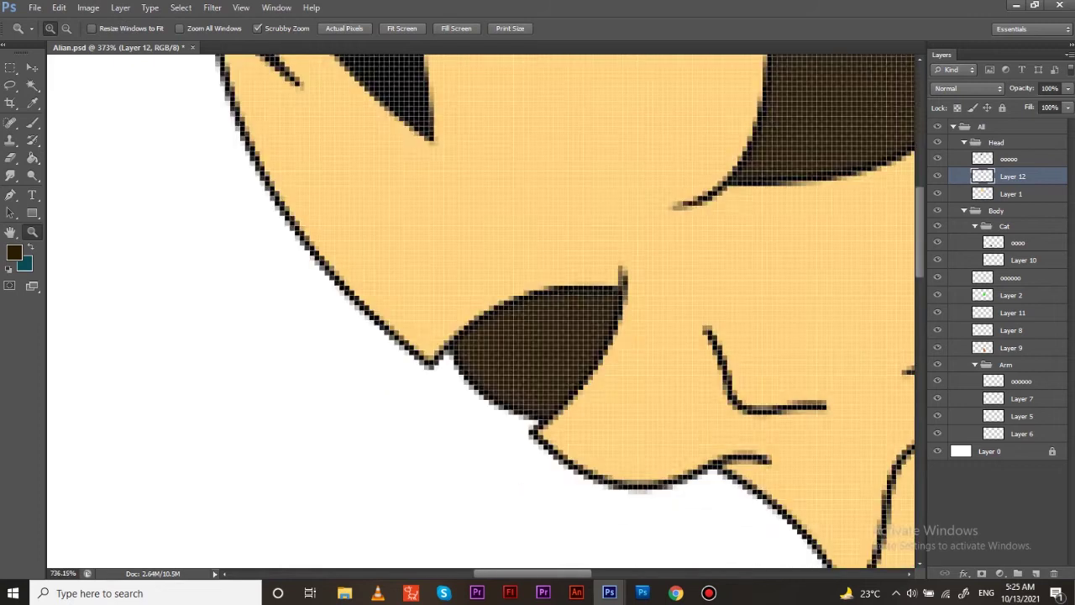
pyautogui.click(487, 423)
pyautogui.press('e')
pyautogui.scroll(5, 478, 310)
pyautogui.scroll(-2, 479, 311)
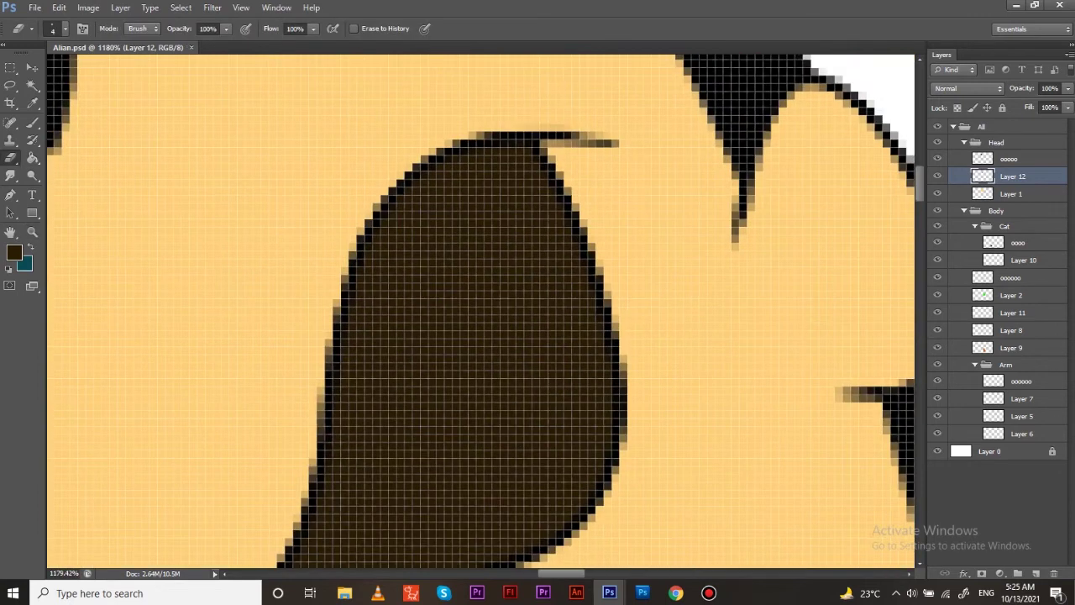
pyautogui.scroll(-5, 479, 311)
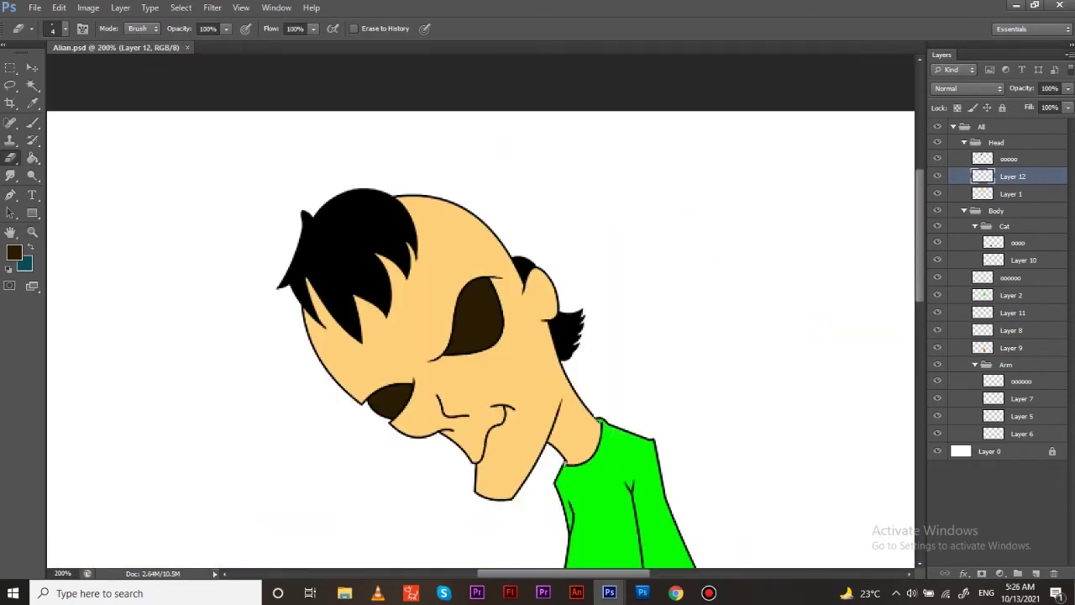
# Raise the face layer Layer 1's Hue/Saturation lightness to +7
pyautogui.press('v')
pyautogui.scroll(-1, 479, 336)
pyautogui.hotkey('alt', '[')
pyautogui.hotkey('ctrl', 'u')
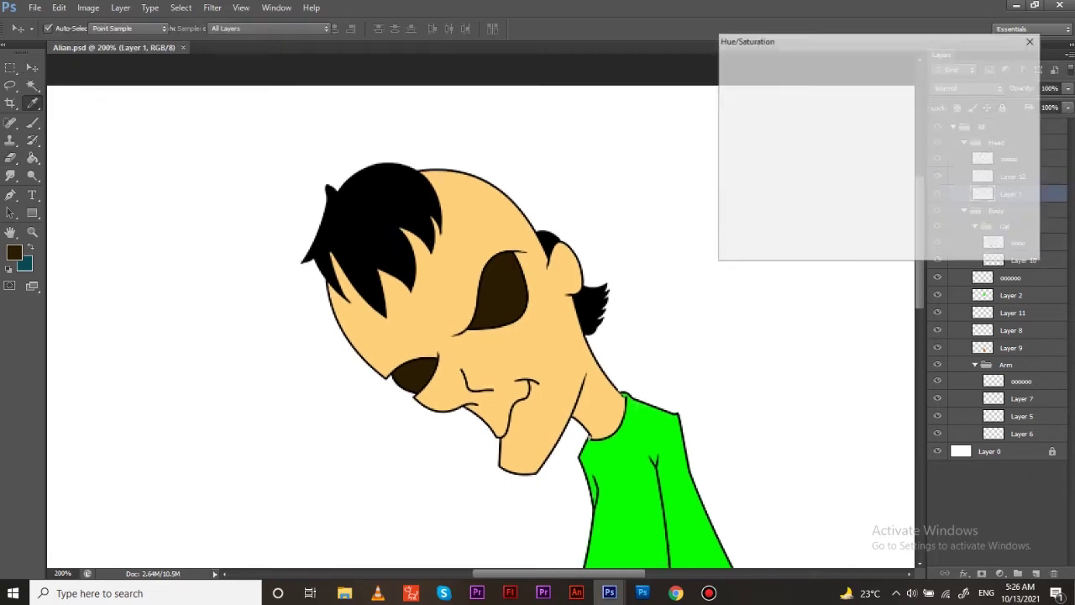
pyautogui.moveTo(848, 192); pyautogui.dragTo(853, 192)
pyautogui.press('Return')
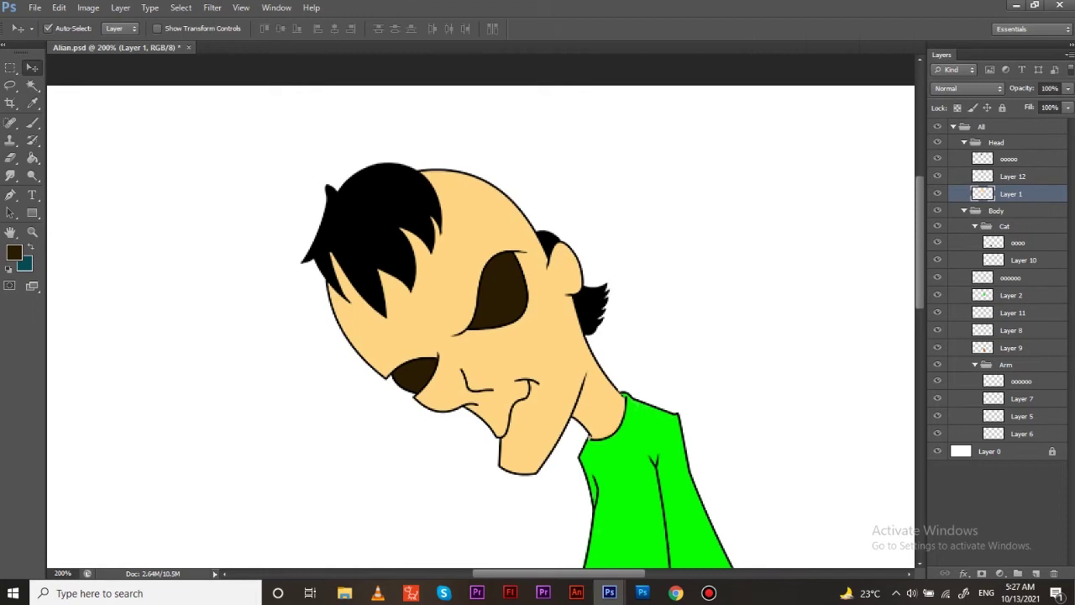
pyautogui.scroll(-5, 479, 336)
pyautogui.hscroll(-1, 479, 336)
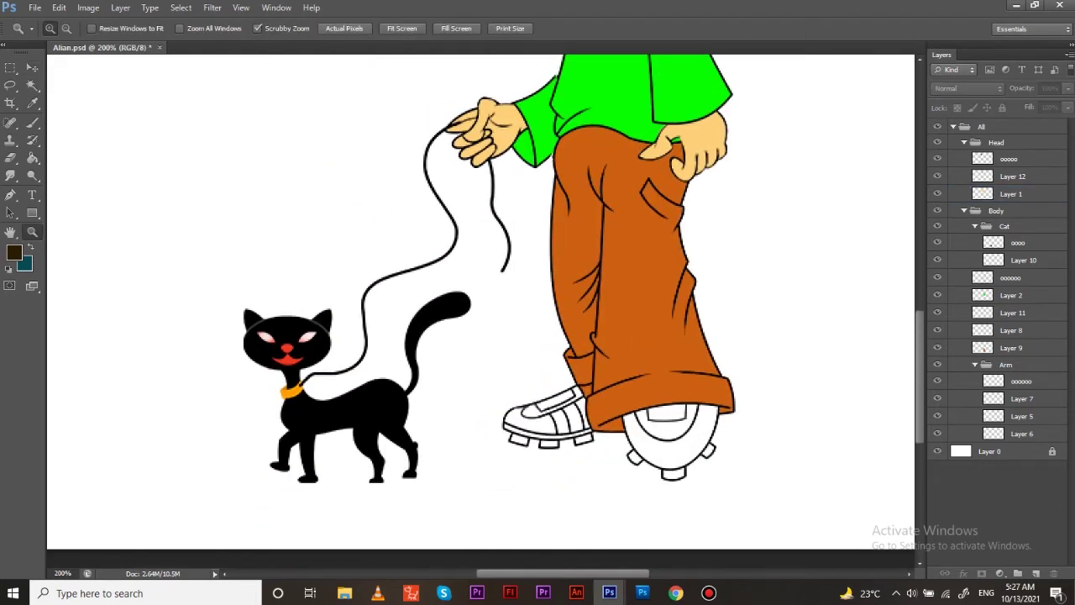
# Select the cat's Layer 10 and enter 255 in the foreground Color Picker
pyautogui.scroll(3, 252, 370)
pyautogui.press('e')
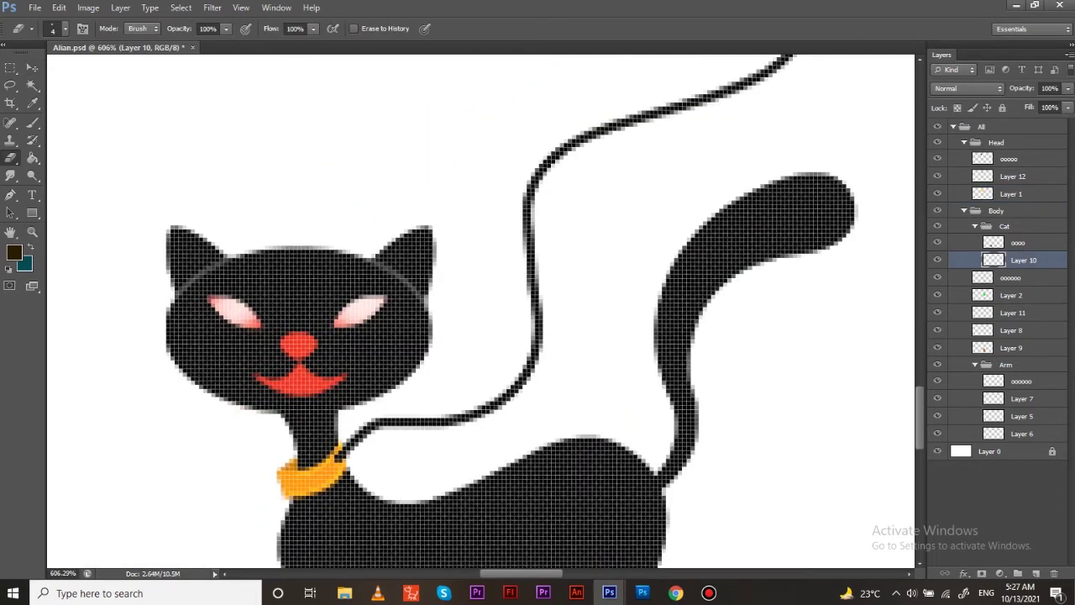
pyautogui.rightClick(33, 175)
pyautogui.click(80, 189)
pyautogui.press('i')
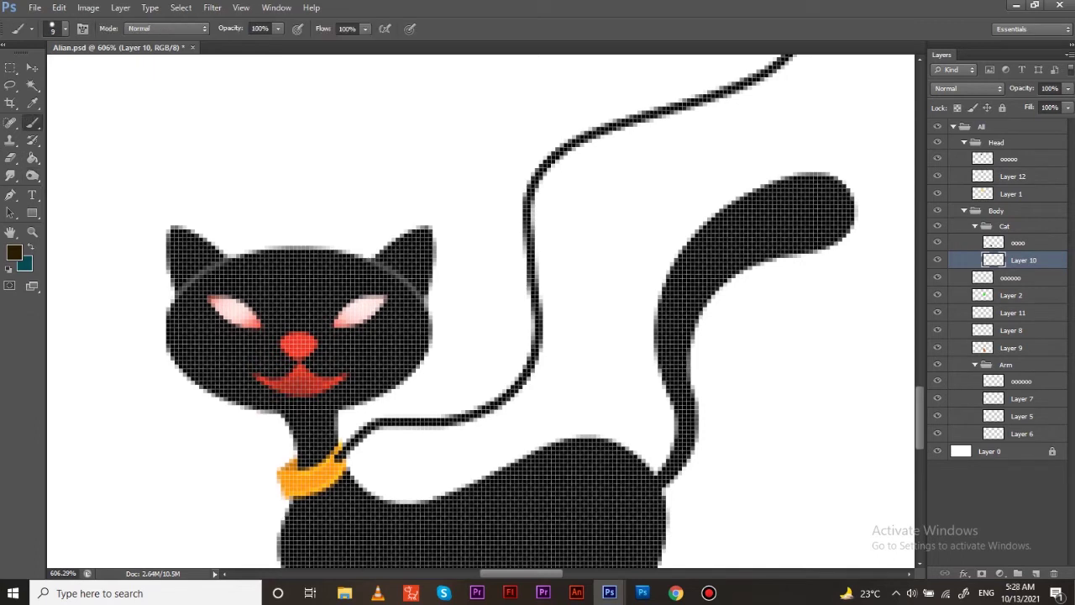
pyautogui.click(13, 251)
pyautogui.write('255')
pyautogui.press('Return')
# Pick pink as the foreground colour and fill the cat's nose with it
pyautogui.press('b')
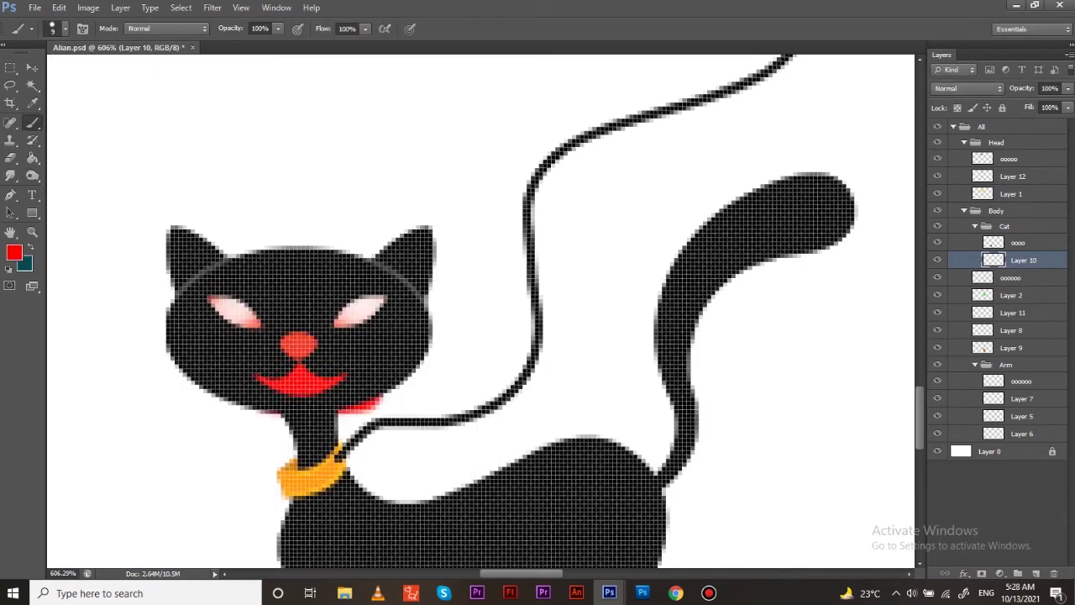
pyautogui.press('i')
pyautogui.click(13, 251)
pyautogui.press('Return')
pyautogui.hotkey('alt', 'BackSpace')
pyautogui.press('z')
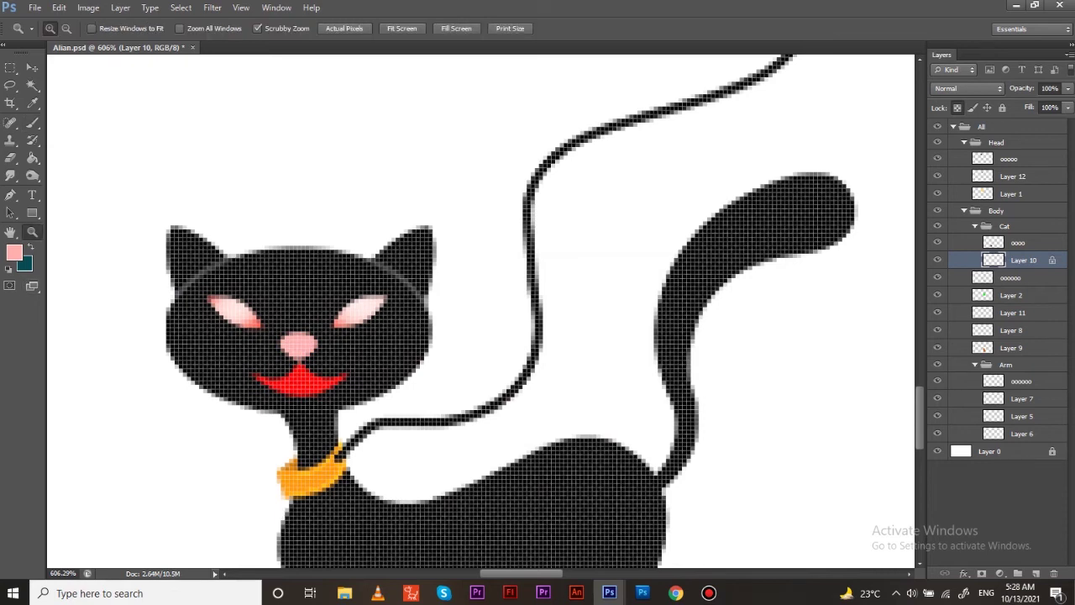
pyautogui.moveTo(309, 384); pyautogui.dragTo(336, 383)
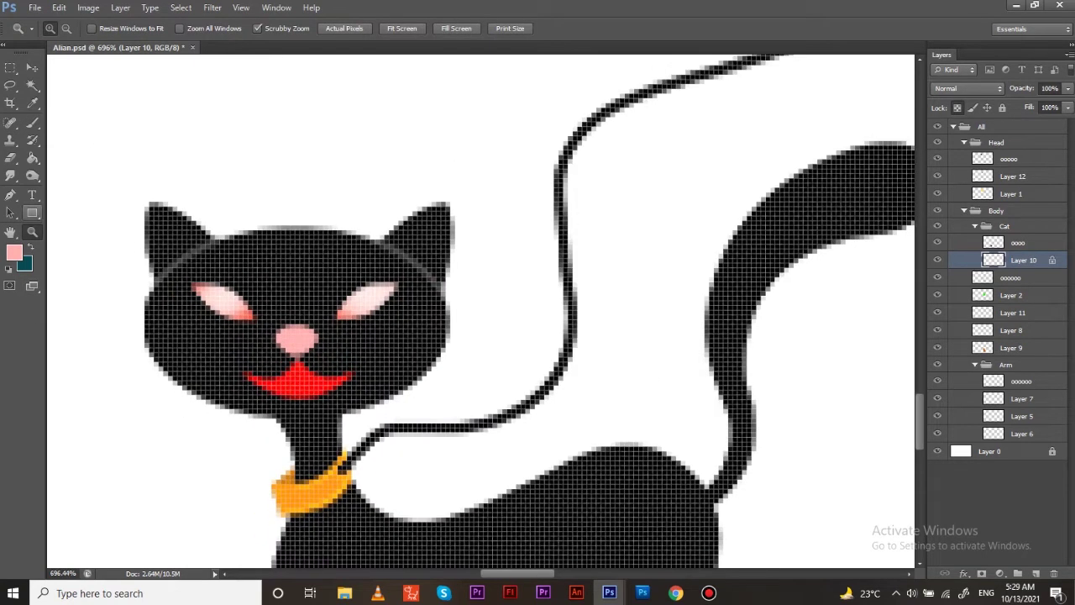
pyautogui.hotkey('ctrl', '1')
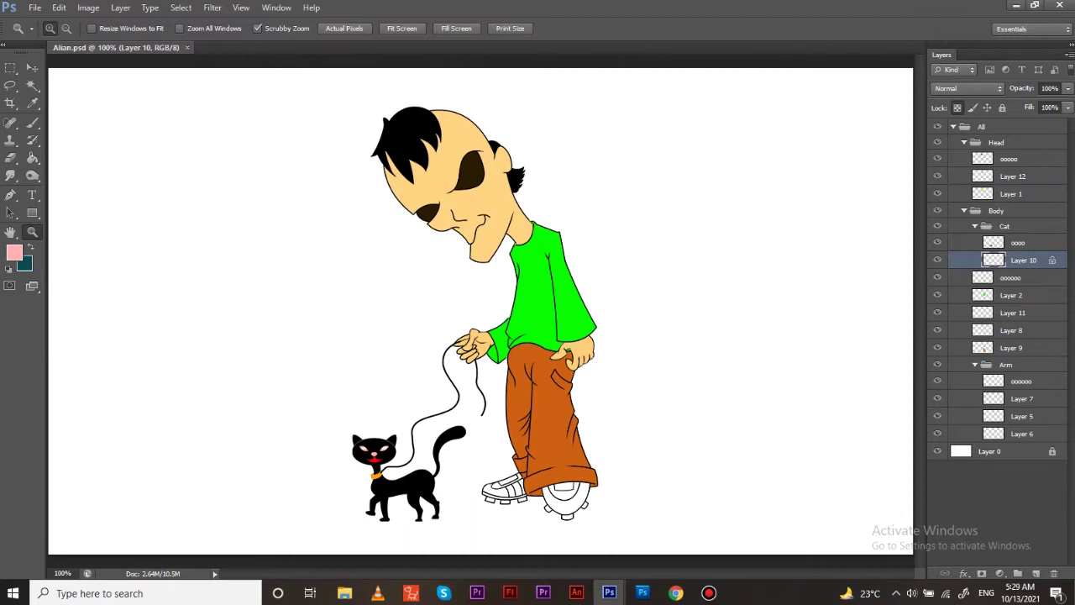
# Zoom in on the shoes and add a new layer below the Cat group for the shoe colour
pyautogui.press('b')
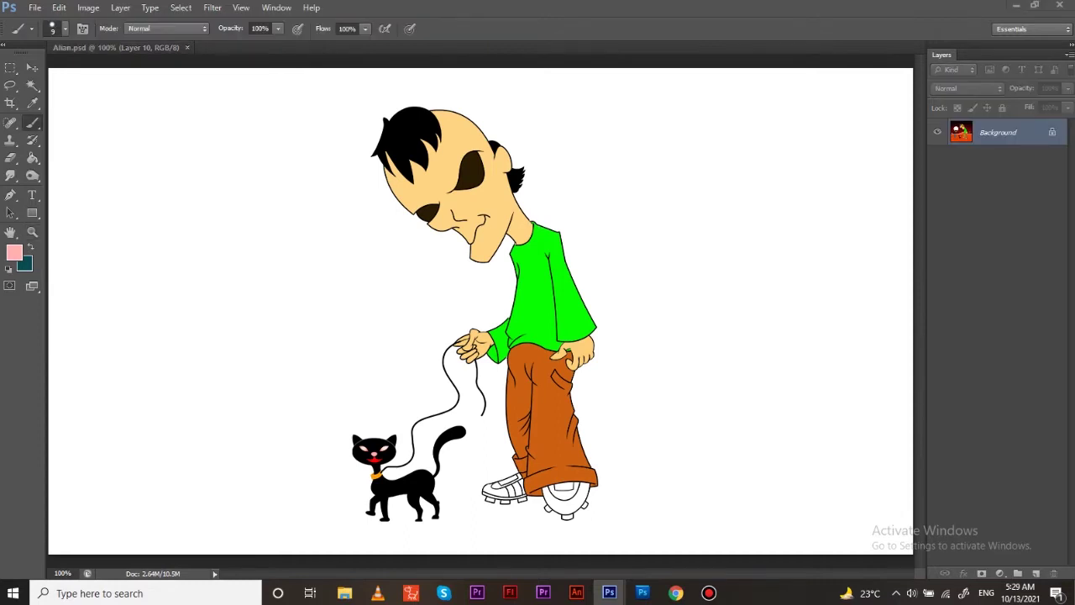
pyautogui.press('z')
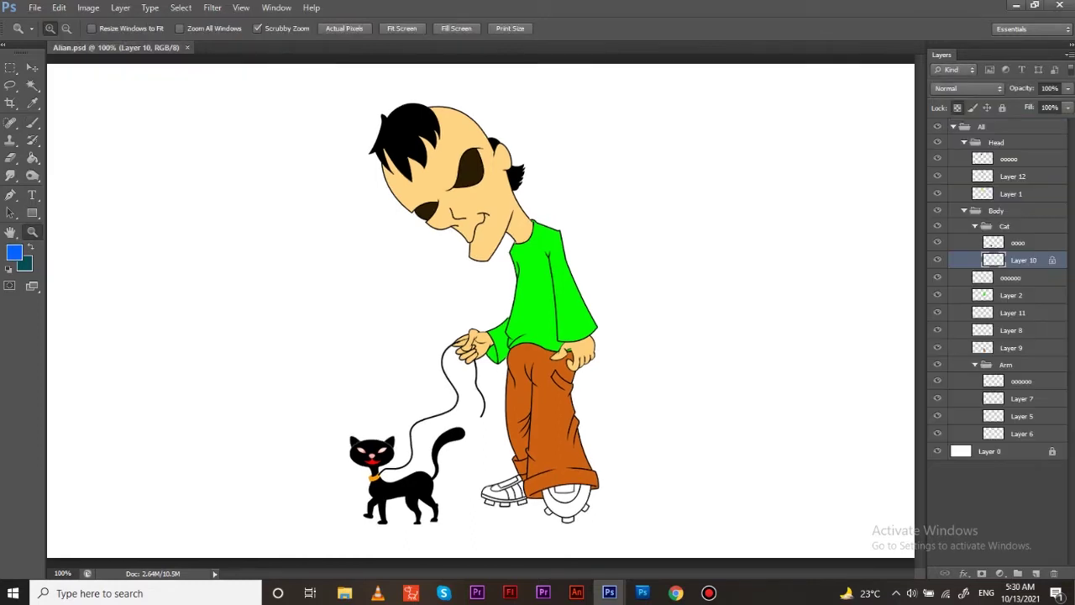
pyautogui.moveTo(576, 517); pyautogui.dragTo(638, 517)
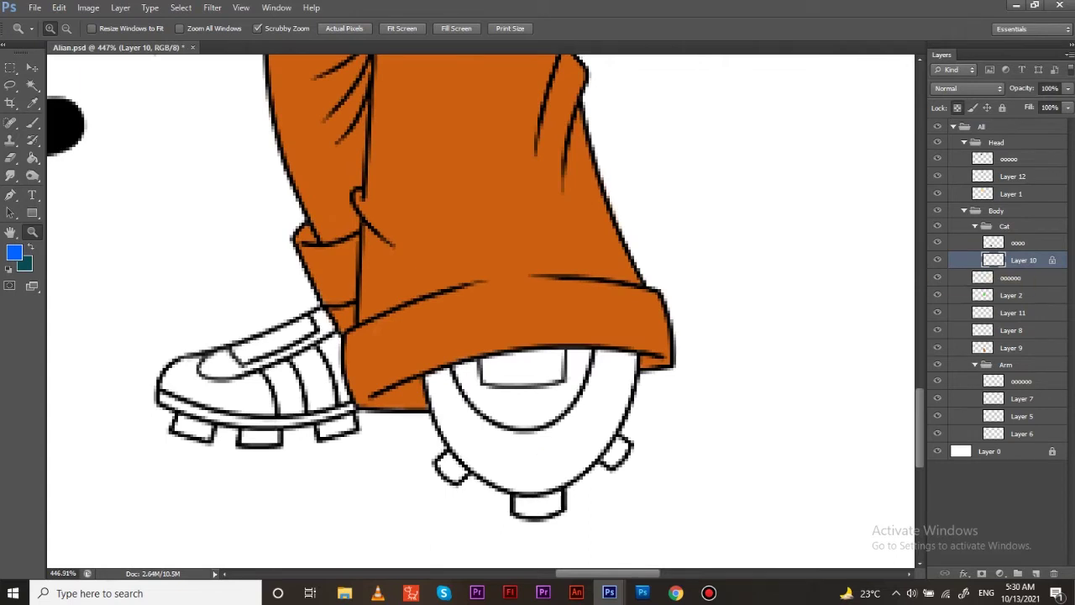
pyautogui.click(976, 226)
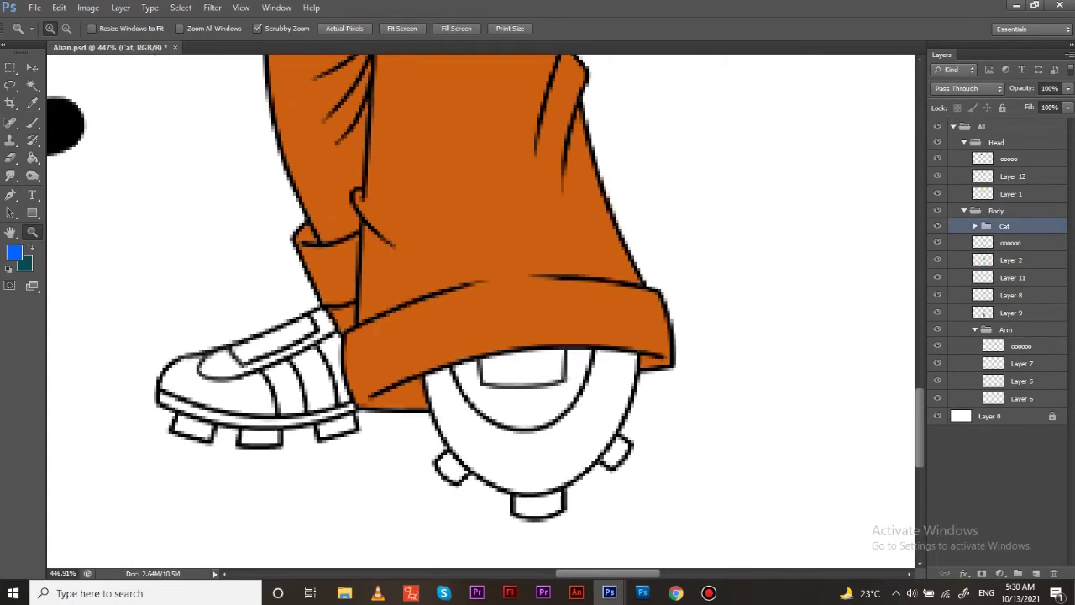
pyautogui.hotkey('alt', '[')
pyautogui.hotkey('ctrl', 'shift', 'alt', 'n')
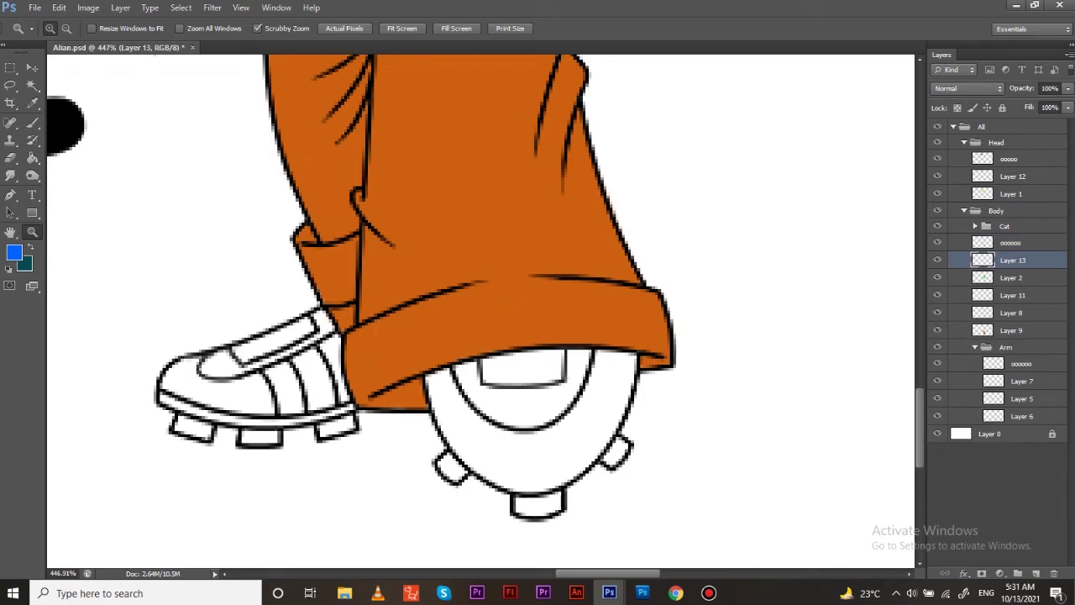
pyautogui.moveTo(562, 420); pyautogui.dragTo(614, 420)
pyautogui.press('b')
# Paint the right shoe's edges, lower band and remaining white patches blue
pyautogui.moveTo(284, 334); pyautogui.dragTo(322, 321)
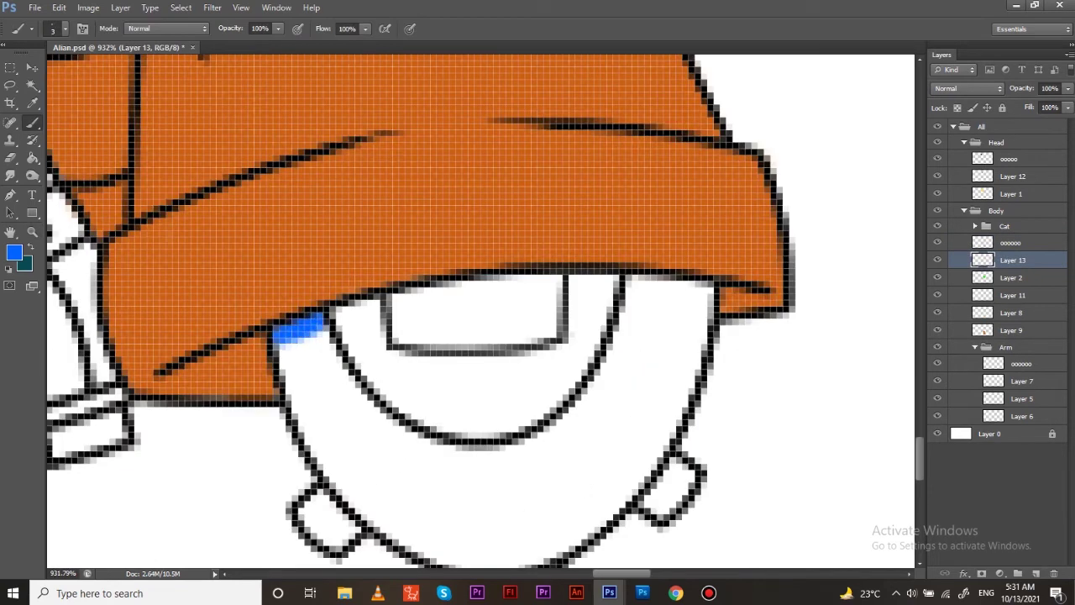
pyautogui.moveTo(336, 357)
pyautogui.mouseDown()
pyautogui.moveTo(412, 439)
pyautogui.moveTo(500, 455)
pyautogui.moveTo(618, 332)
pyautogui.moveTo(713, 287)
pyautogui.mouseUp()
pyautogui.moveTo(290, 341)
pyautogui.mouseDown()
pyautogui.moveTo(284, 374)
pyautogui.moveTo(302, 343)
pyautogui.moveTo(332, 369)
pyautogui.mouseUp()
pyautogui.moveTo(630, 292)
pyautogui.mouseDown()
pyautogui.moveTo(646, 328)
pyautogui.moveTo(710, 306)
pyautogui.mouseUp()
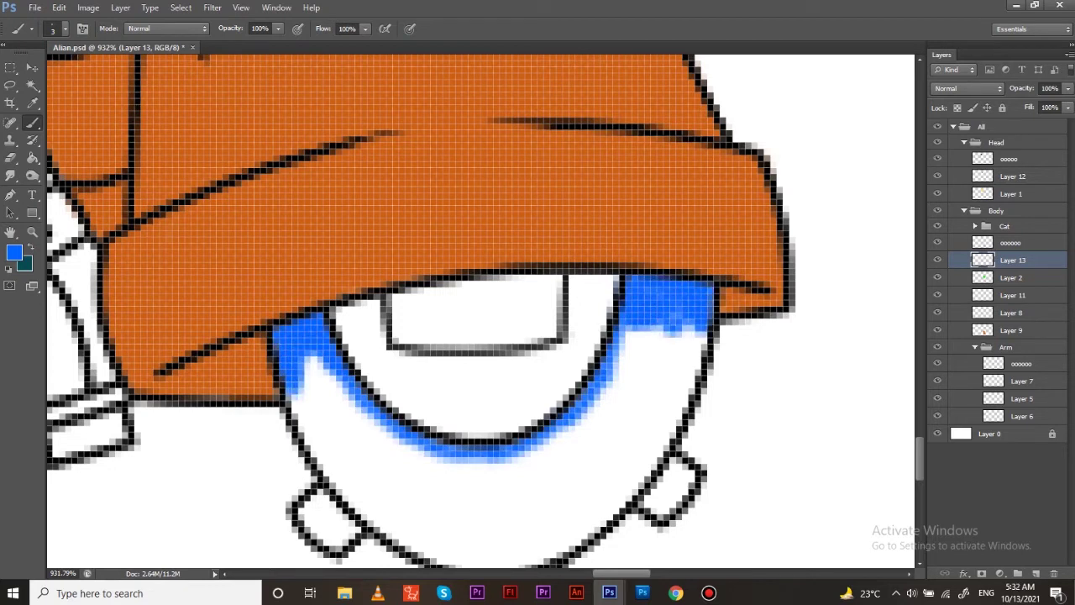
pyautogui.moveTo(294, 383)
pyautogui.mouseDown()
pyautogui.moveTo(323, 458)
pyautogui.moveTo(361, 505)
pyautogui.mouseUp()
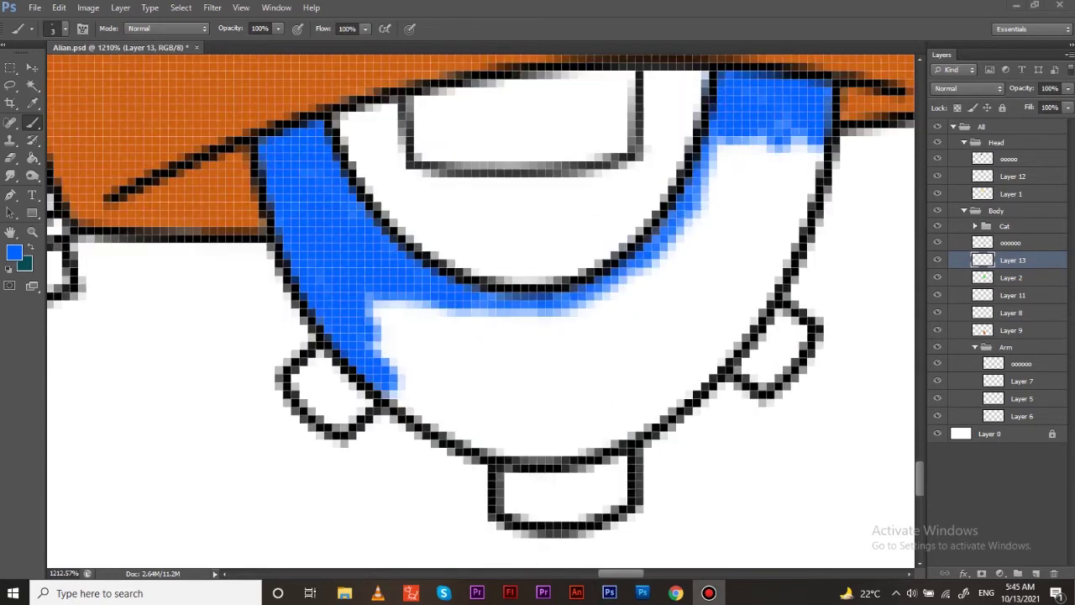
pyautogui.moveTo(374, 306)
pyautogui.mouseDown()
pyautogui.moveTo(433, 312)
pyautogui.moveTo(370, 395)
pyautogui.moveTo(525, 446)
pyautogui.mouseUp()
pyautogui.moveTo(450, 453); pyautogui.dragTo(663, 382)
pyautogui.moveTo(504, 252); pyautogui.dragTo(450, 298)
pyautogui.moveTo(613, 403); pyautogui.dragTo(722, 311)
pyautogui.moveTo(647, 353)
pyautogui.mouseDown()
pyautogui.moveTo(723, 185)
pyautogui.moveTo(663, 277)
pyautogui.moveTo(546, 369)
pyautogui.moveTo(336, 395)
pyautogui.mouseUp()
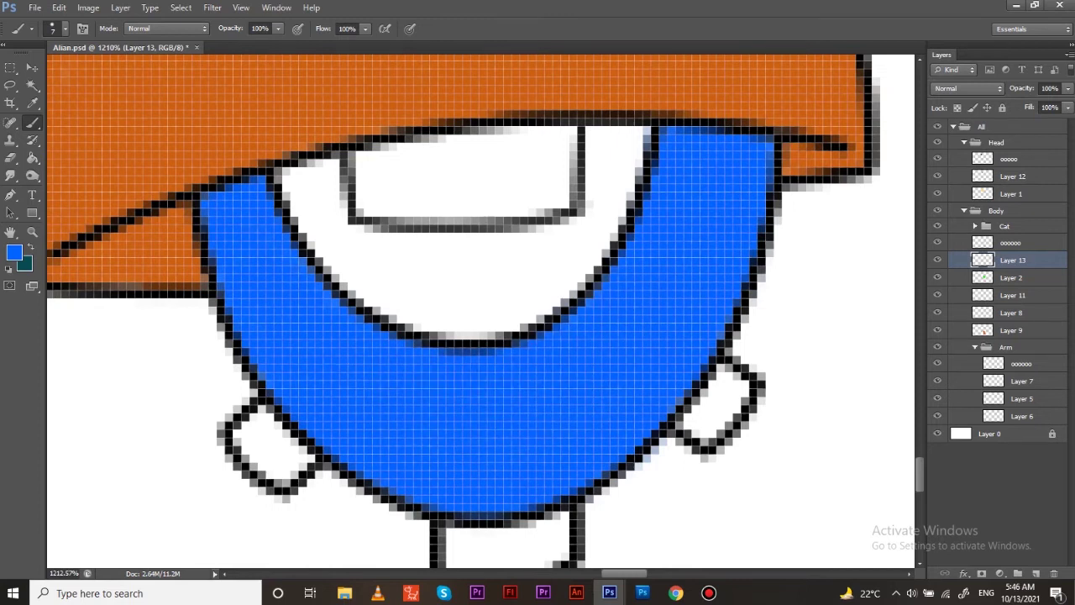
pyautogui.moveTo(361, 168); pyautogui.dragTo(572, 156)
pyautogui.moveTo(571, 193)
pyautogui.mouseDown()
pyautogui.moveTo(357, 202)
pyautogui.moveTo(537, 189)
pyautogui.mouseUp()
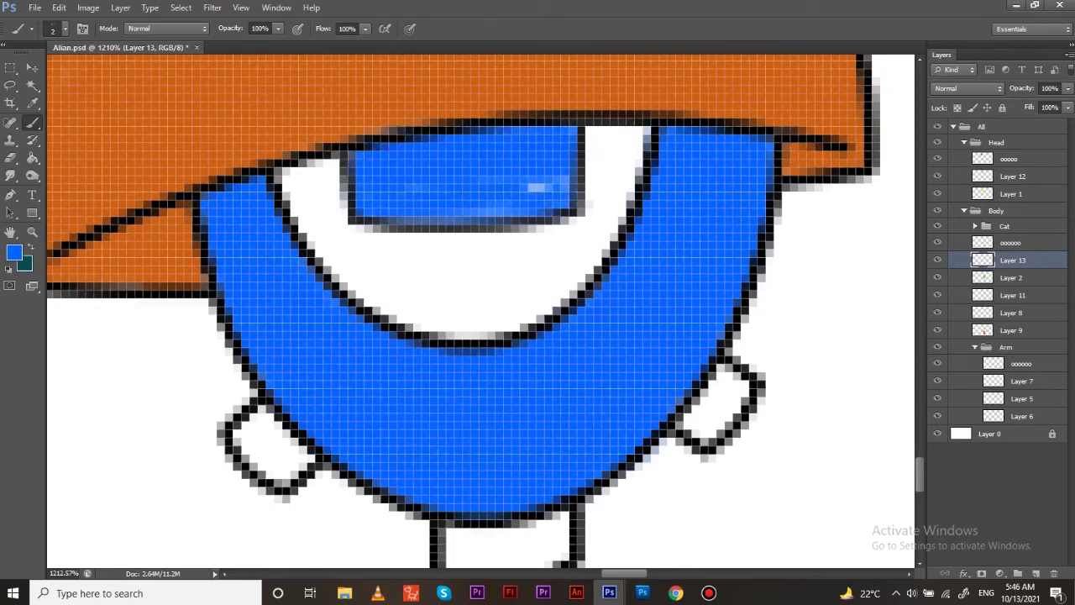
# Cover the toe cap and middle stripe white highlights with blue
pyautogui.scroll(-4, 540, 379)
pyautogui.scroll(-2, 540, 380)
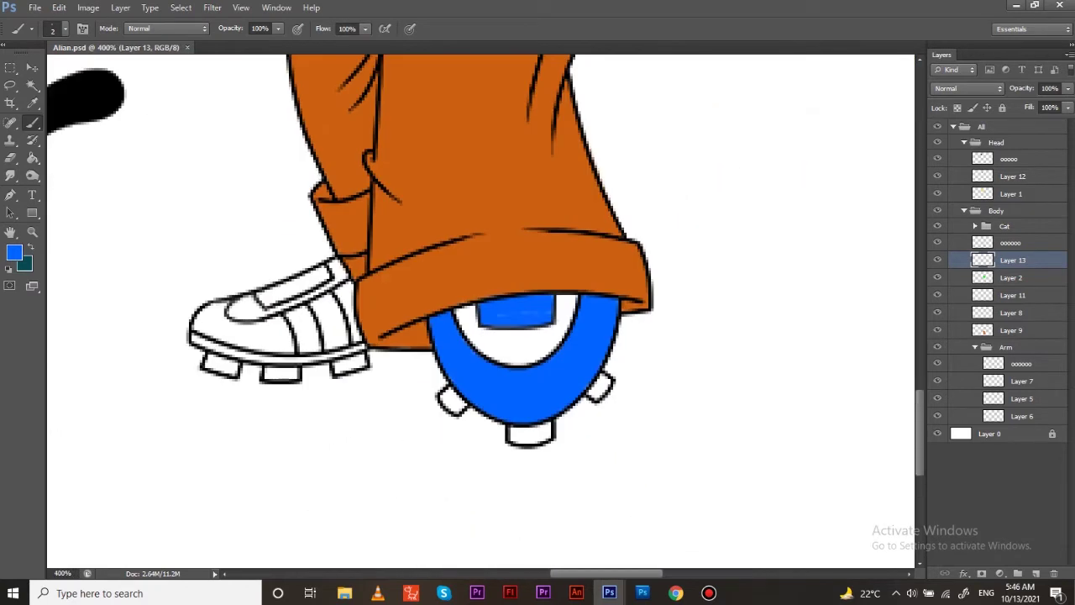
pyautogui.scroll(2, 195, 336)
pyautogui.scroll(4, 195, 336)
pyautogui.moveTo(299, 228)
pyautogui.mouseDown()
pyautogui.moveTo(248, 231)
pyautogui.moveTo(200, 312)
pyautogui.mouseUp()
pyautogui.moveTo(290, 277)
pyautogui.mouseDown()
pyautogui.moveTo(504, 329)
pyautogui.moveTo(454, 391)
pyautogui.moveTo(210, 302)
pyautogui.moveTo(303, 277)
pyautogui.moveTo(233, 298)
pyautogui.mouseUp()
pyautogui.moveTo(538, 235)
pyautogui.mouseDown()
pyautogui.moveTo(504, 252)
pyautogui.moveTo(533, 395)
pyautogui.moveTo(605, 388)
pyautogui.moveTo(580, 261)
pyautogui.mouseUp()
pyautogui.moveTo(130, 286); pyautogui.dragTo(197, 327)
pyautogui.moveTo(526, 256); pyautogui.dragTo(550, 369)
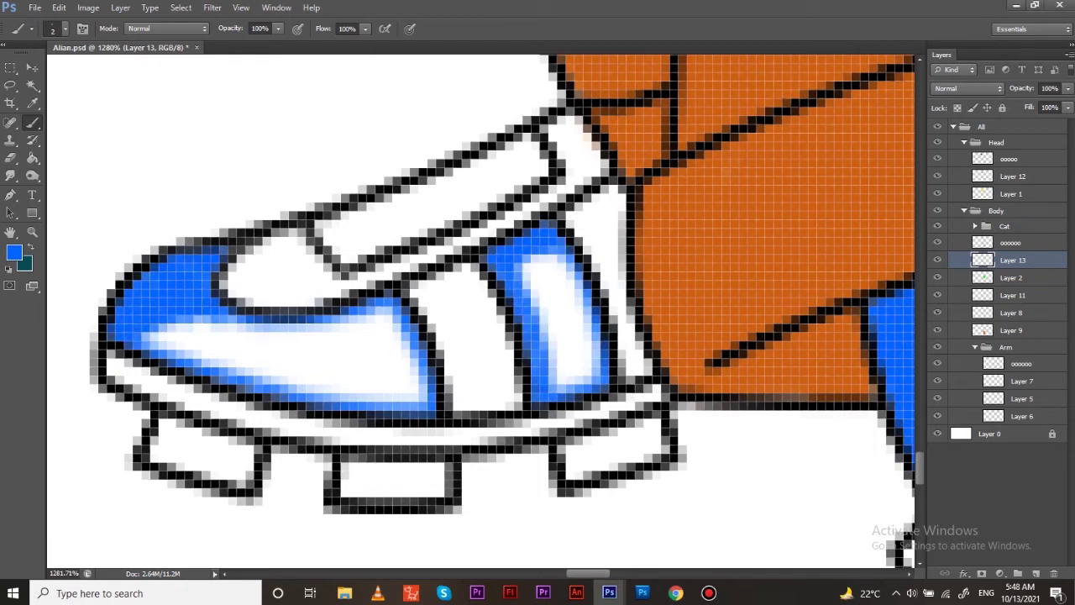
pyautogui.moveTo(542, 261)
pyautogui.mouseDown()
pyautogui.moveTo(588, 303)
pyautogui.moveTo(580, 370)
pyautogui.moveTo(541, 396)
pyautogui.mouseUp()
pyautogui.moveTo(152, 336)
pyautogui.mouseDown()
pyautogui.moveTo(370, 320)
pyautogui.moveTo(193, 353)
pyautogui.moveTo(395, 323)
pyautogui.mouseUp()
pyautogui.moveTo(202, 370); pyautogui.dragTo(403, 395)
pyautogui.moveTo(420, 353)
pyautogui.mouseDown()
pyautogui.moveTo(302, 378)
pyautogui.moveTo(429, 403)
pyautogui.mouseUp()
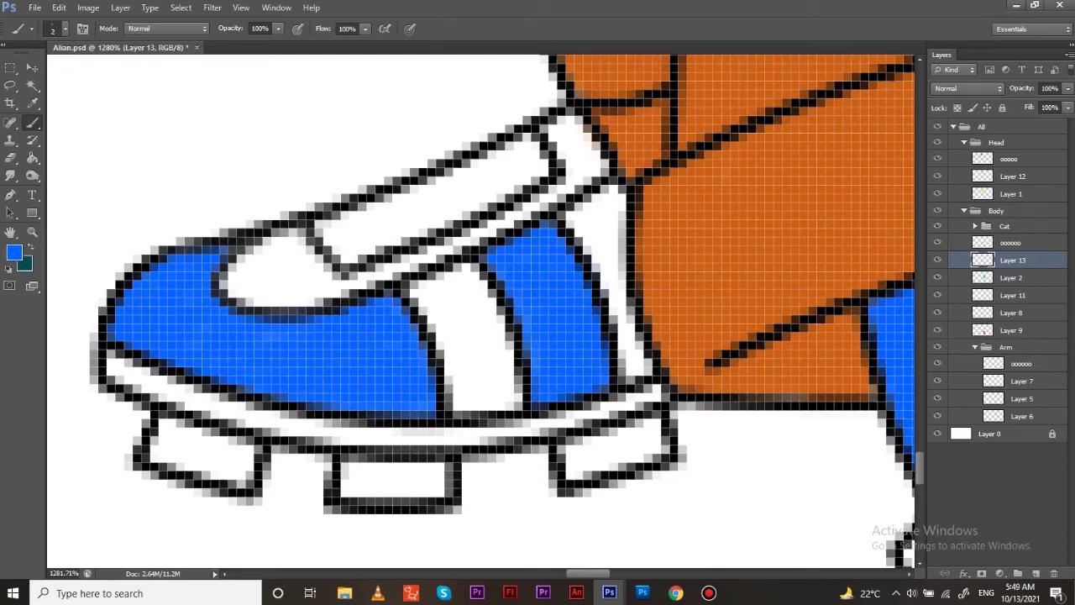
# Paint the top strap's white highlight blue
pyautogui.moveTo(420, 252); pyautogui.dragTo(436, 285)
pyautogui.moveTo(344, 269)
pyautogui.mouseDown()
pyautogui.moveTo(370, 294)
pyautogui.moveTo(559, 206)
pyautogui.moveTo(441, 231)
pyautogui.moveTo(353, 282)
pyautogui.mouseUp()
pyautogui.moveTo(551, 189)
pyautogui.mouseDown()
pyautogui.moveTo(395, 269)
pyautogui.moveTo(437, 252)
pyautogui.mouseUp()
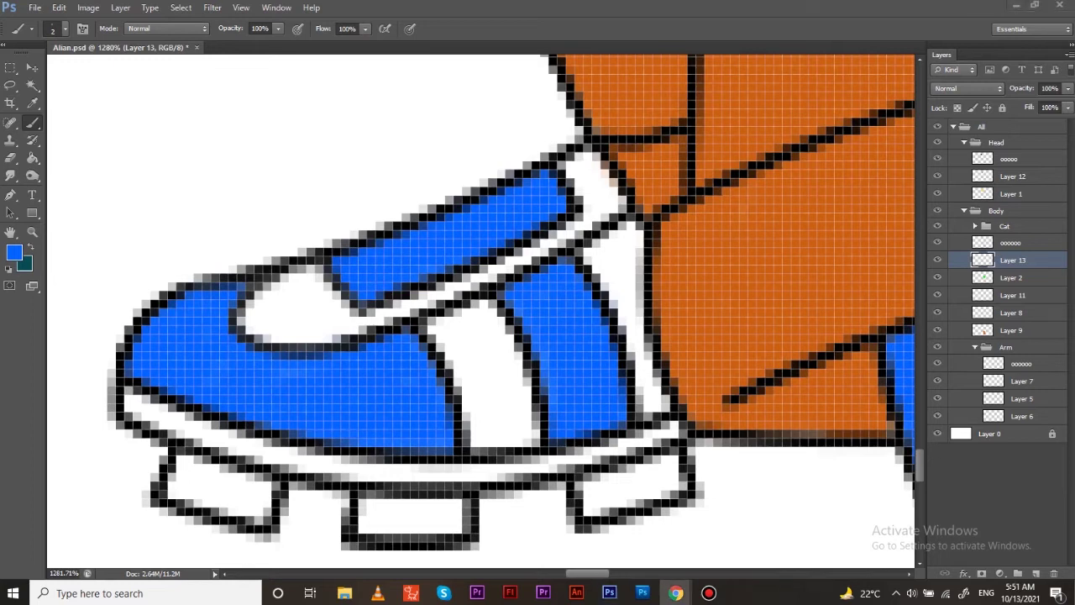
pyautogui.scroll(-2, 479, 302)
pyautogui.scroll(-3, 479, 302)
pyautogui.scroll(3, 479, 302)
# Give background Layer 0 a light-blue Color Overlay style and lock the layer
pyautogui.press('ctrl')
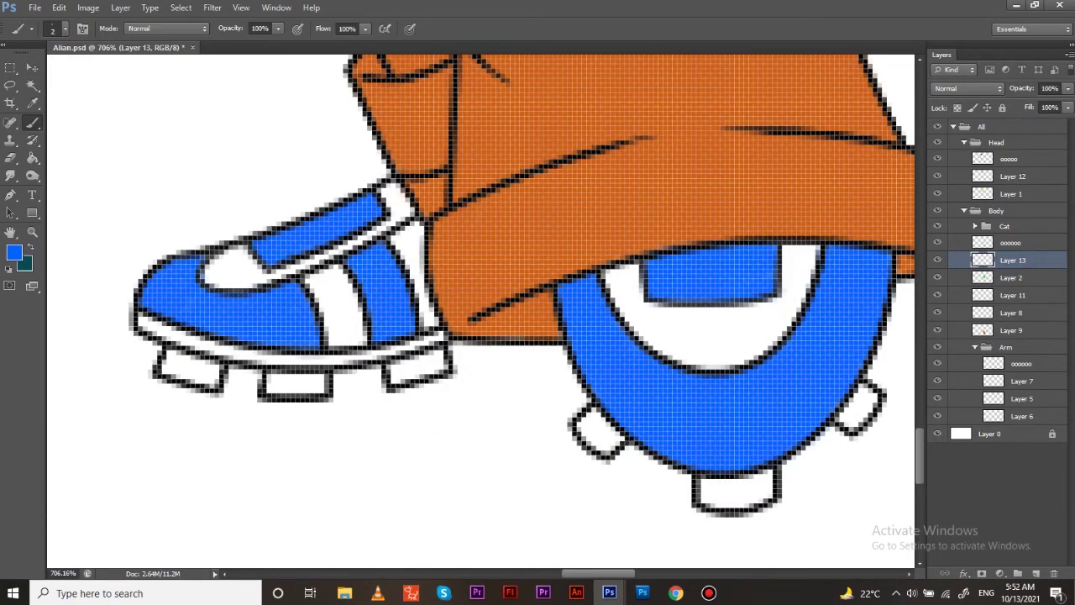
pyautogui.click(990, 434)
pyautogui.doubleClick(1029, 434)
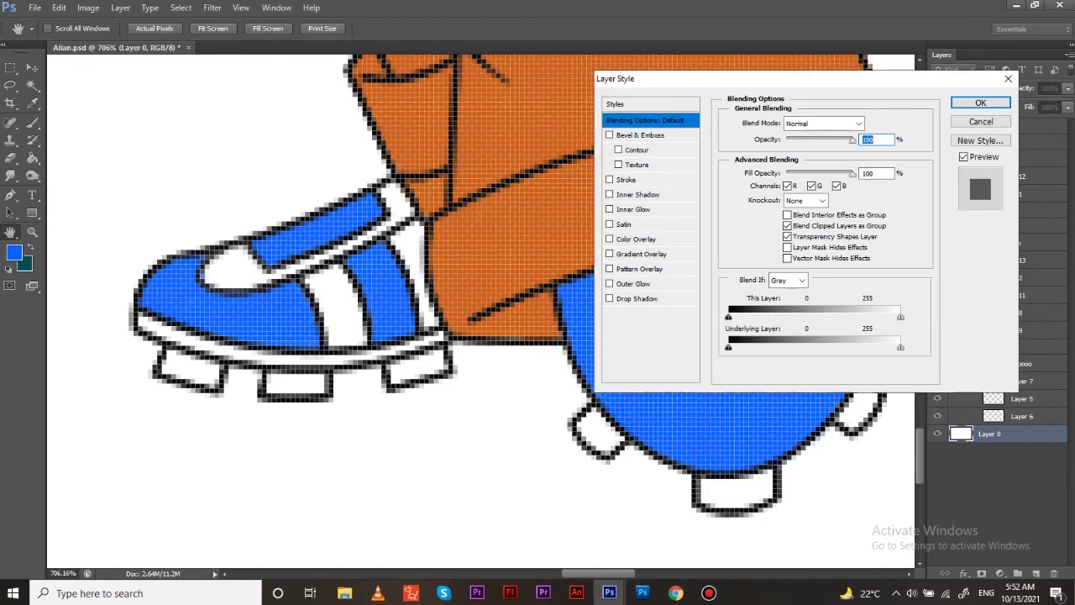
pyautogui.click(636, 239)
pyautogui.click(871, 123)
pyautogui.click(588, 286)
pyautogui.click(744, 257)
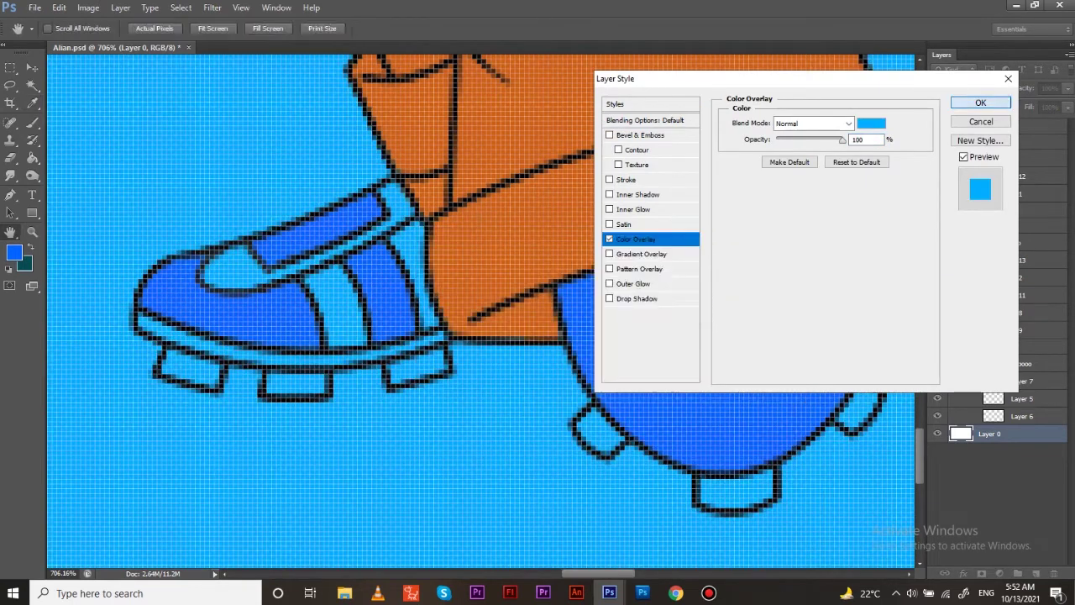
pyautogui.click(980, 102)
pyautogui.hotkey('ctrl', '/')
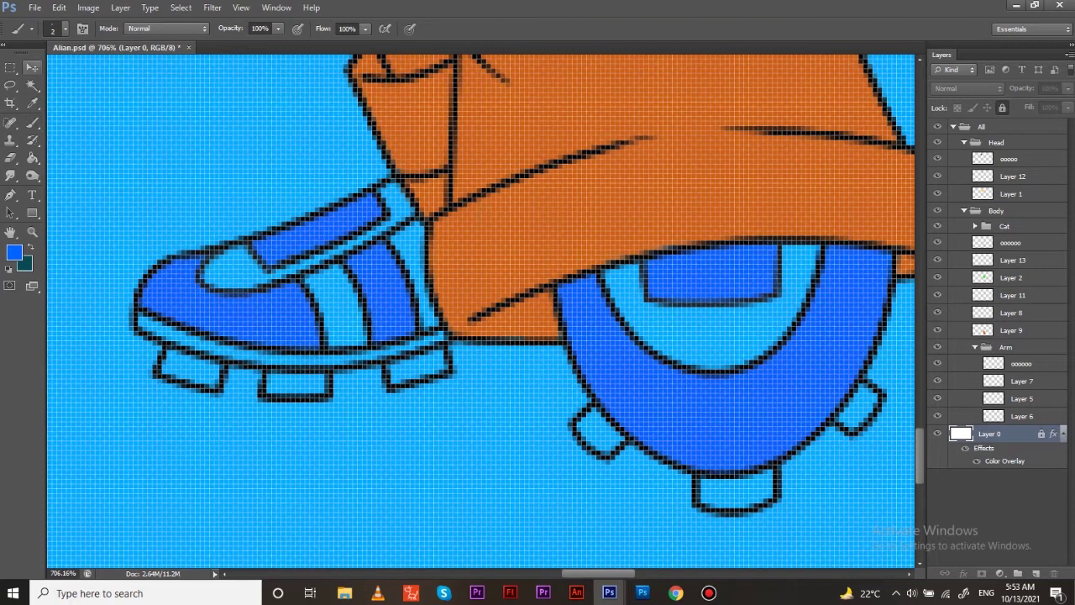
pyautogui.press('v')
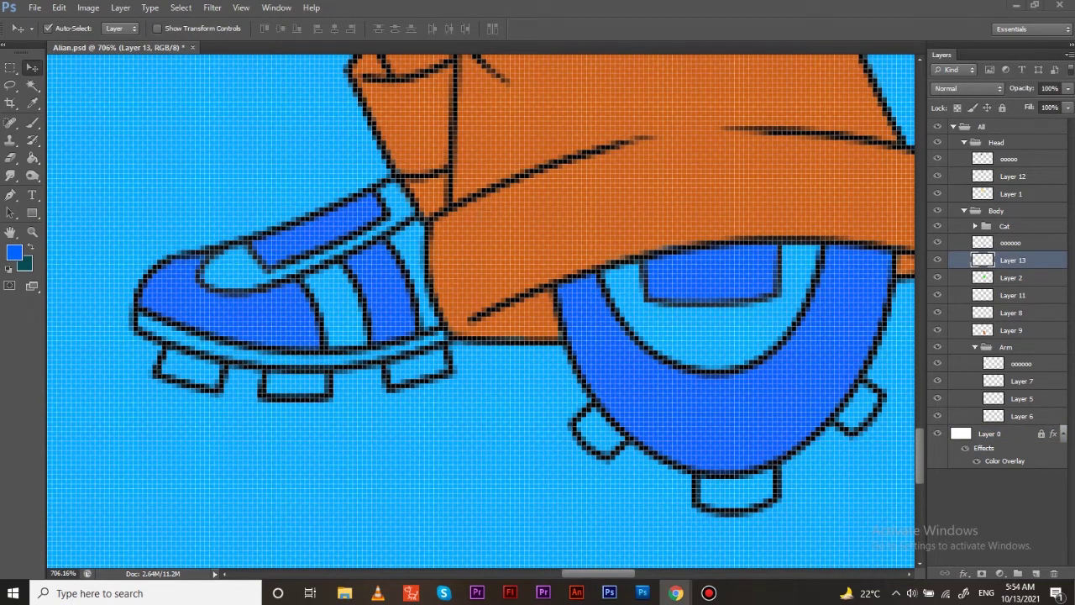
# On a new layer with white foreground, paint the back shoe's crescent and cleats white
pyautogui.press('e')
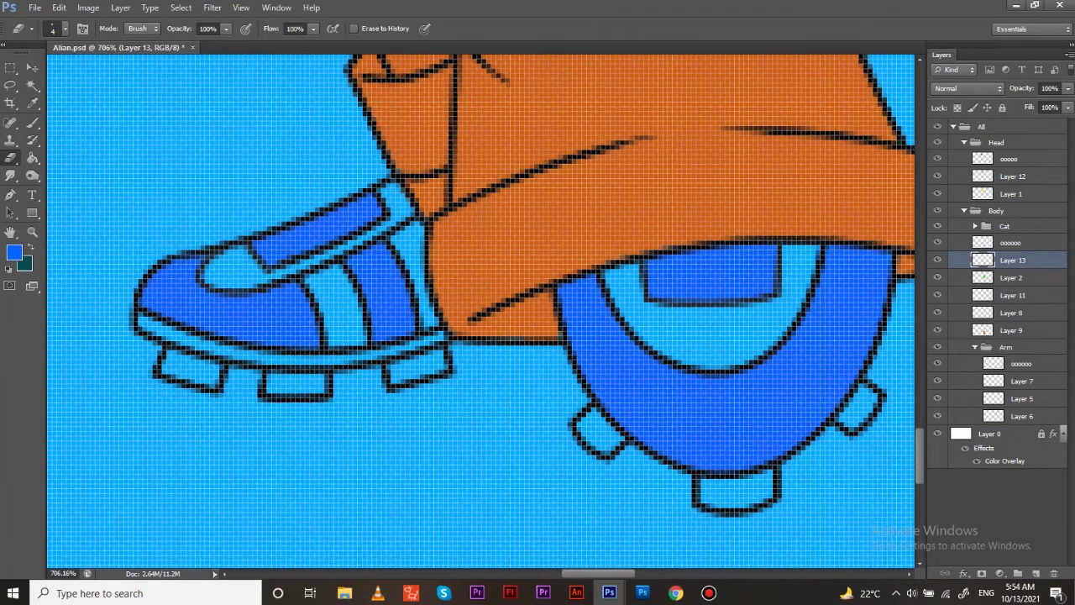
pyautogui.hotkey('ctrl', 'shift', 'alt', 'n')
pyautogui.press('i')
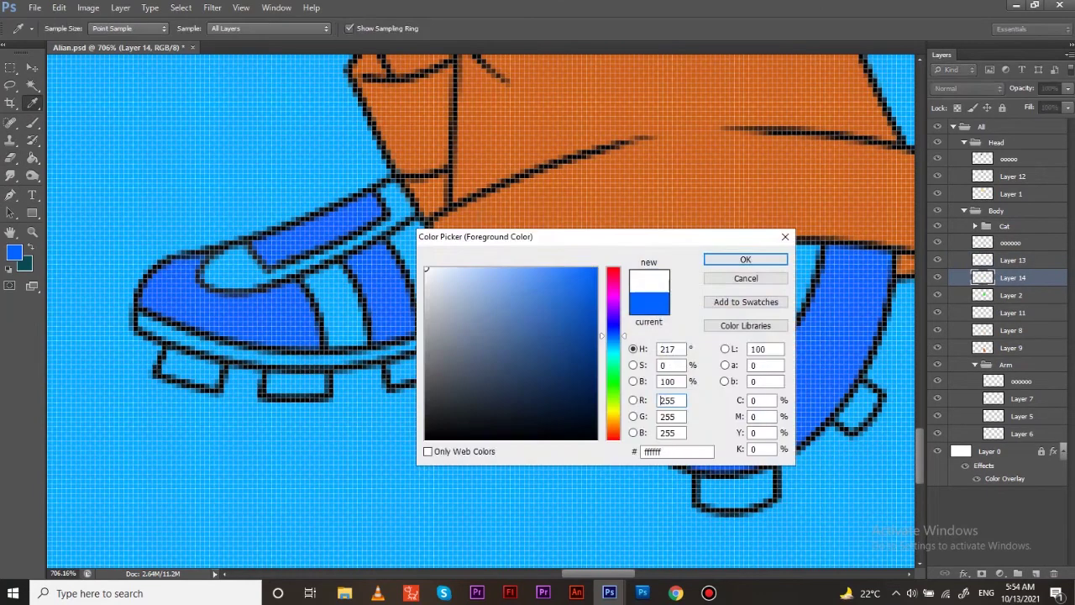
pyautogui.press('Return')
pyautogui.press('b')
pyautogui.moveTo(608, 273); pyautogui.dragTo(637, 269)
pyautogui.moveTo(805, 258)
pyautogui.mouseDown()
pyautogui.moveTo(735, 361)
pyautogui.moveTo(608, 277)
pyautogui.moveTo(756, 345)
pyautogui.moveTo(798, 262)
pyautogui.mouseUp()
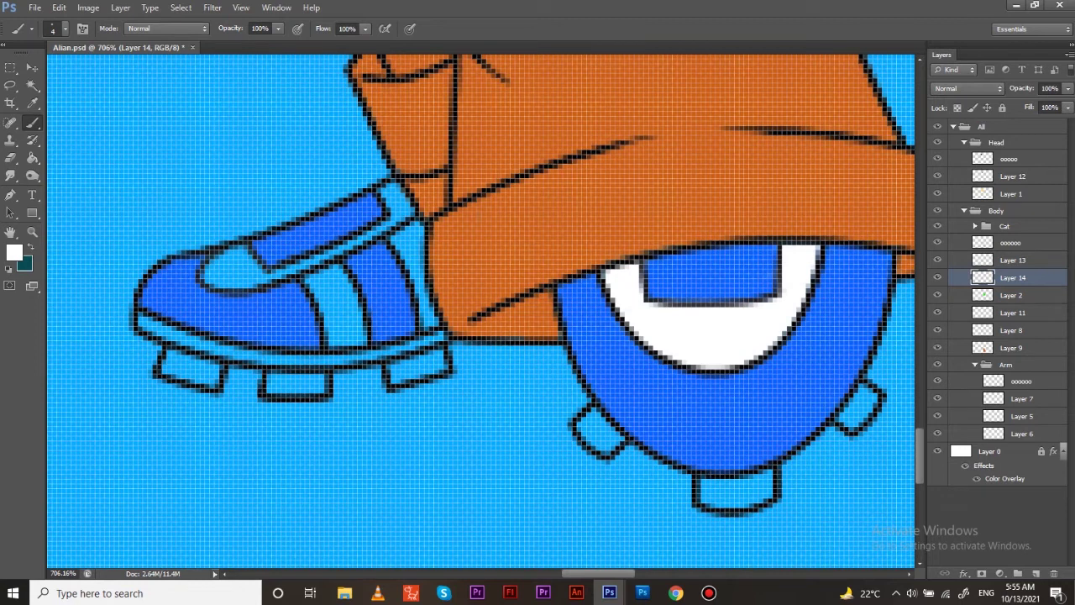
pyautogui.moveTo(585, 417); pyautogui.dragTo(611, 440)
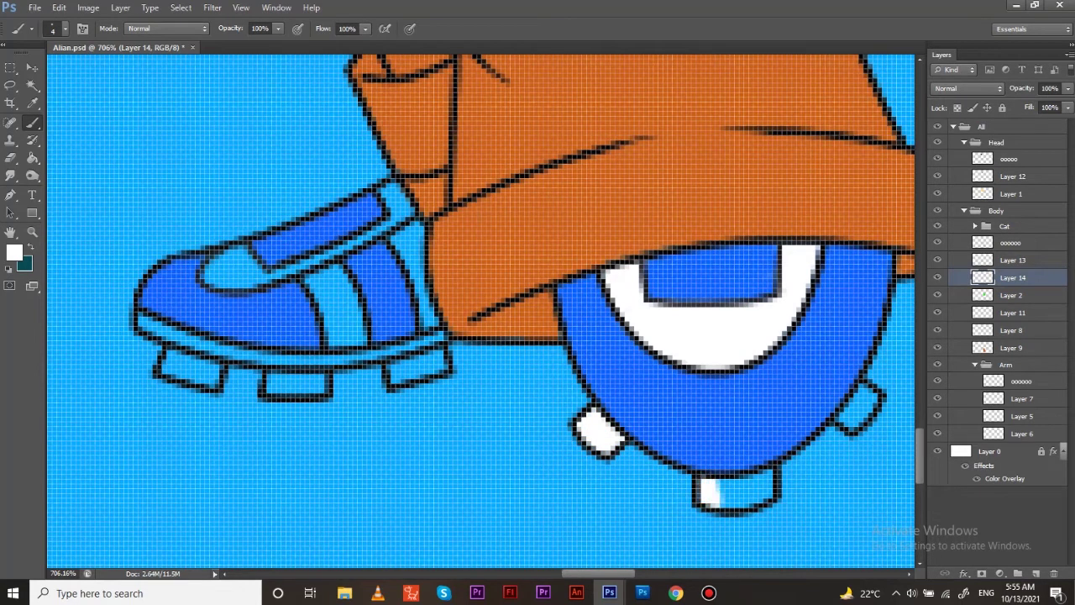
pyautogui.moveTo(714, 492); pyautogui.dragTo(763, 492)
# Paint the front shoe's three cleats, sole stripe and upper stripes white
pyautogui.moveTo(392, 376); pyautogui.dragTo(445, 358)
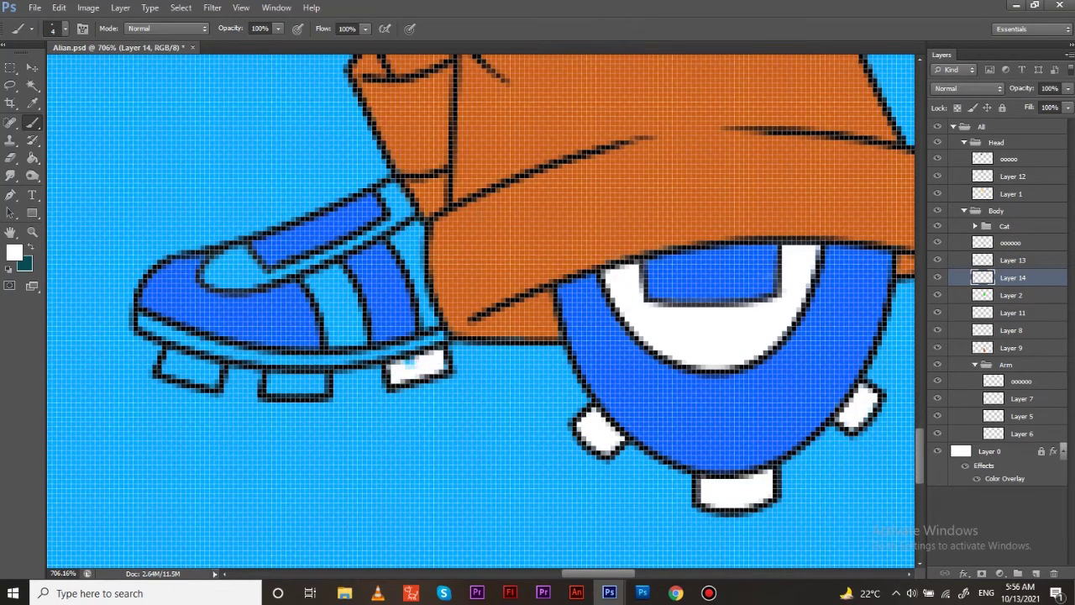
pyautogui.moveTo(269, 383); pyautogui.dragTo(327, 383)
pyautogui.moveTo(163, 363); pyautogui.dragTo(220, 376)
pyautogui.moveTo(140, 318)
pyautogui.mouseDown()
pyautogui.moveTo(218, 345)
pyautogui.moveTo(443, 337)
pyautogui.mouseUp()
pyautogui.moveTo(315, 274); pyautogui.dragTo(344, 316)
pyautogui.moveTo(400, 228); pyautogui.dragTo(433, 328)
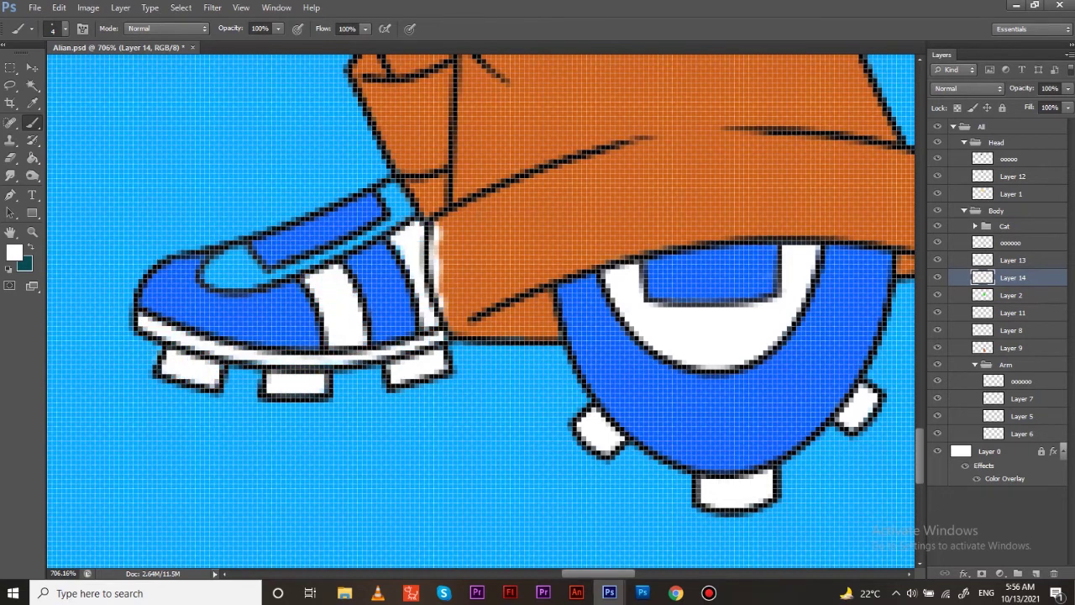
# Erase the stripe's white overspill, add a white strap highlight, and hide the blue overlay
pyautogui.press('e')
pyautogui.moveTo(439, 225); pyautogui.dragTo(439, 307)
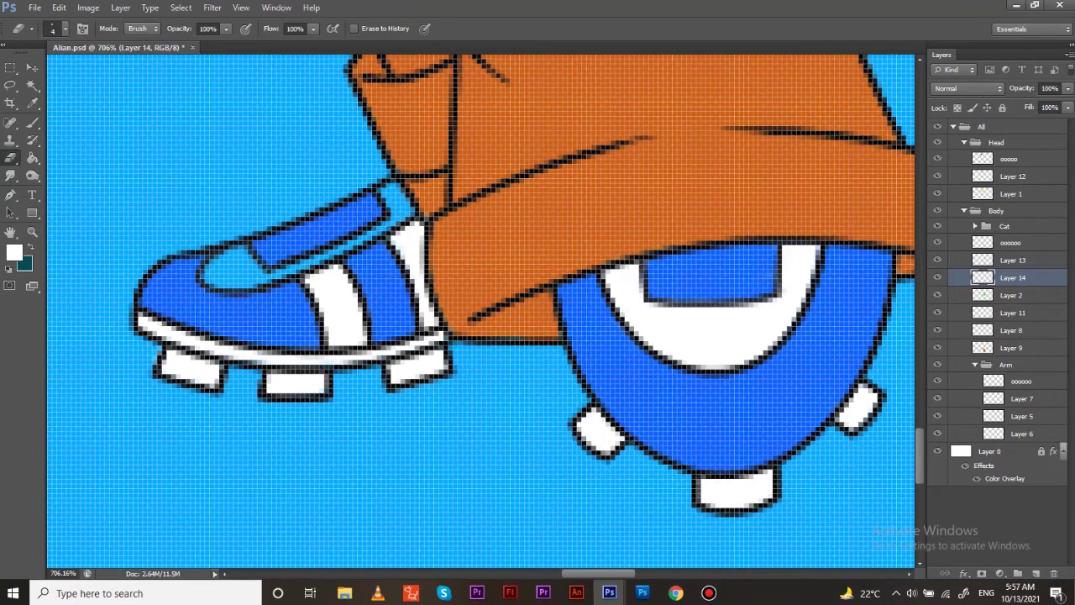
pyautogui.press('b')
pyautogui.moveTo(219, 252)
pyautogui.mouseDown()
pyautogui.moveTo(236, 277)
pyautogui.moveTo(353, 248)
pyautogui.moveTo(395, 189)
pyautogui.mouseUp()
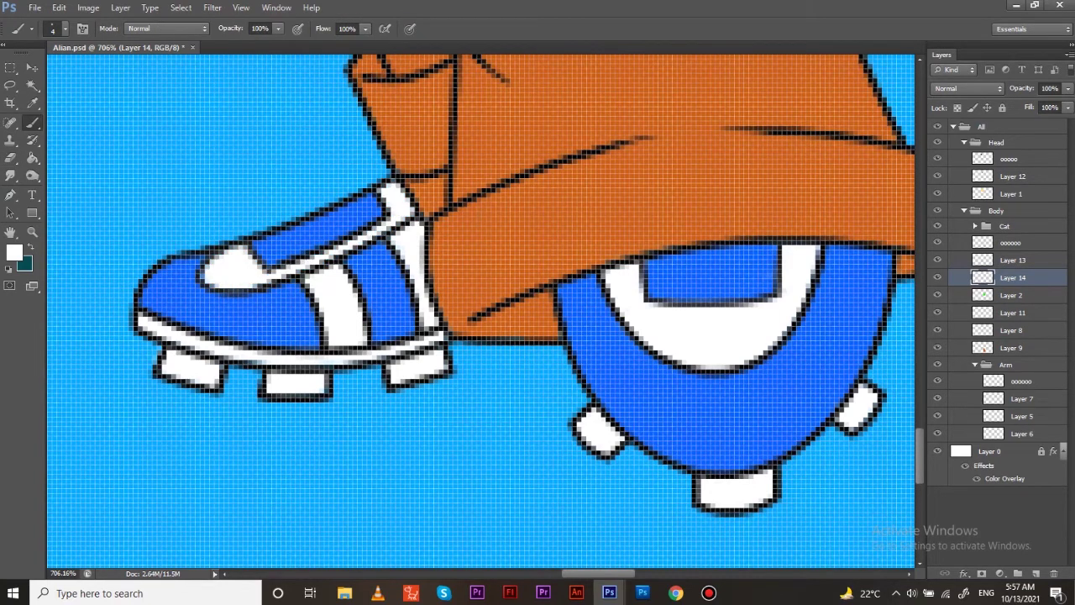
pyautogui.hotkey('ctrl', '1')
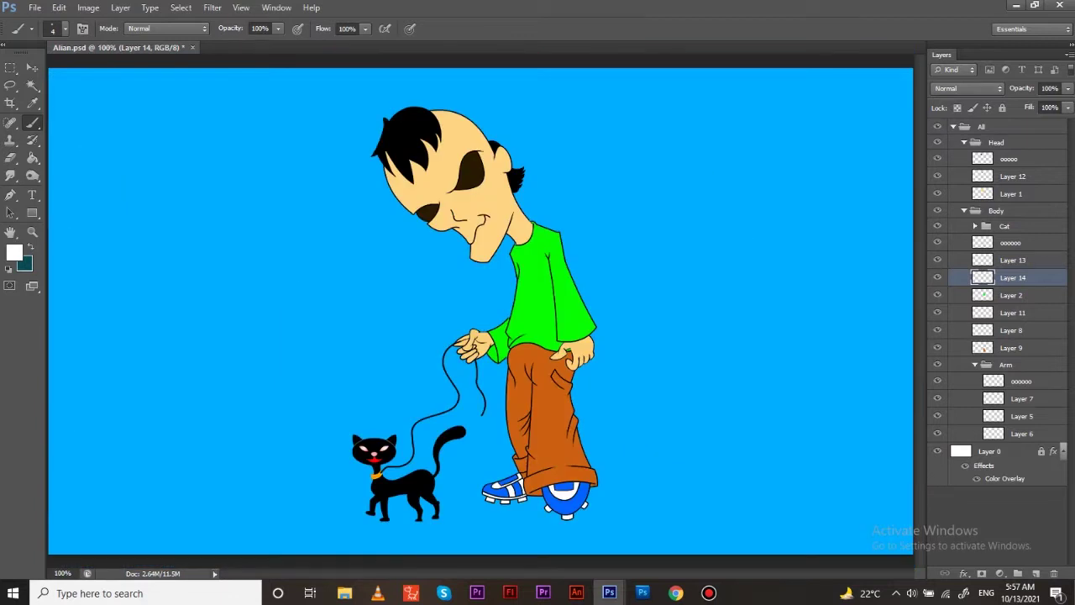
pyautogui.click(977, 478)
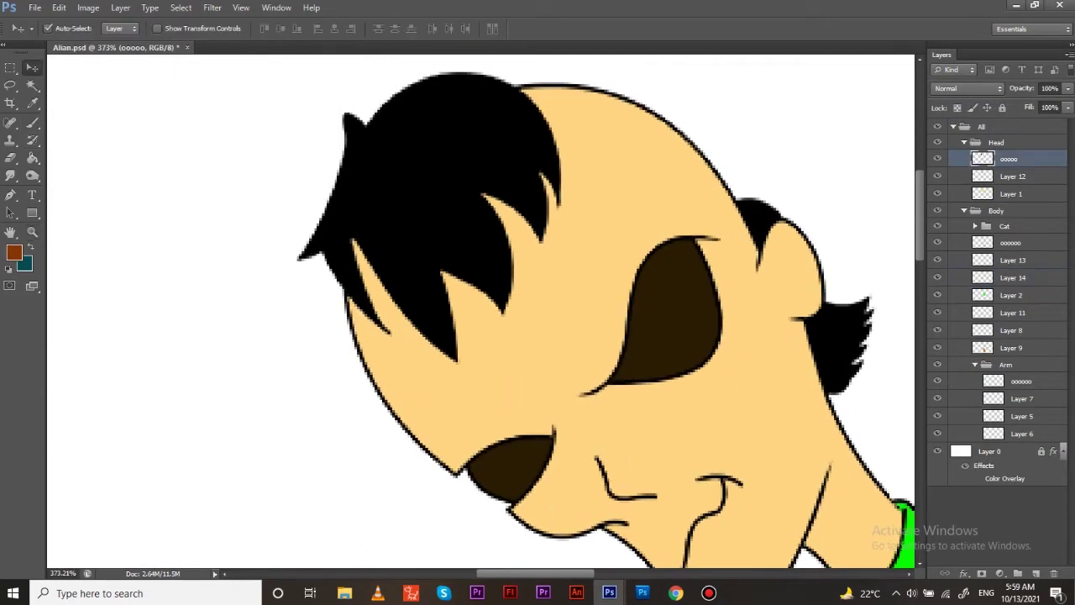
# Paint the top of the hair and its lower black strands brown
pyautogui.moveTo(458, 210); pyautogui.dragTo(315, 370)
pyautogui.moveTo(453, 277); pyautogui.dragTo(563, 324)
pyautogui.moveTo(513, 210)
pyautogui.mouseDown()
pyautogui.moveTo(555, 252)
pyautogui.moveTo(394, 395)
pyautogui.mouseUp()
pyautogui.moveTo(437, 454); pyautogui.dragTo(512, 378)
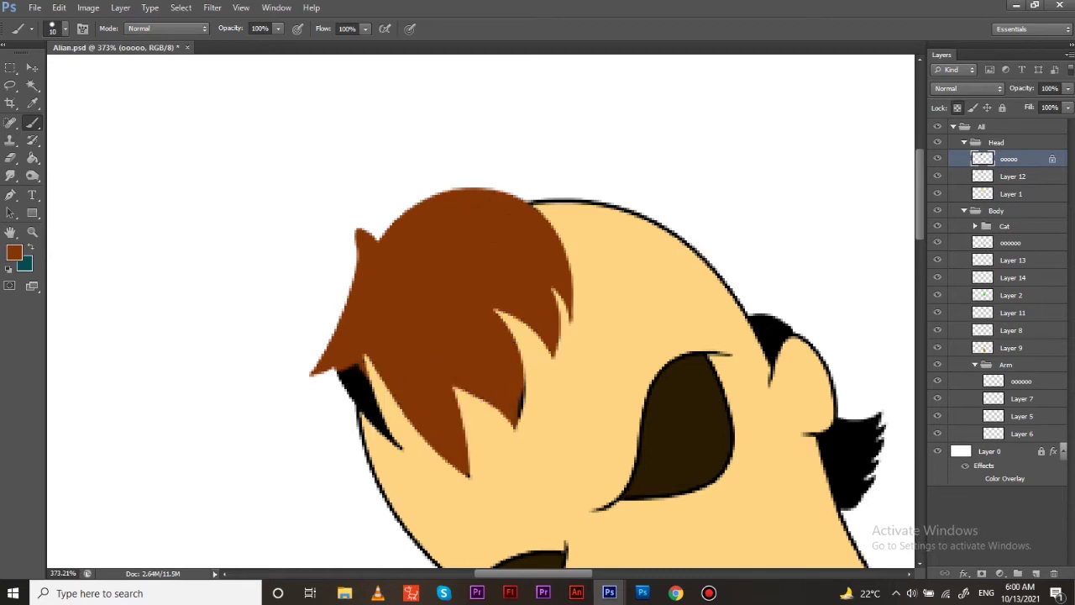
pyautogui.moveTo(391, 439); pyautogui.dragTo(343, 370)
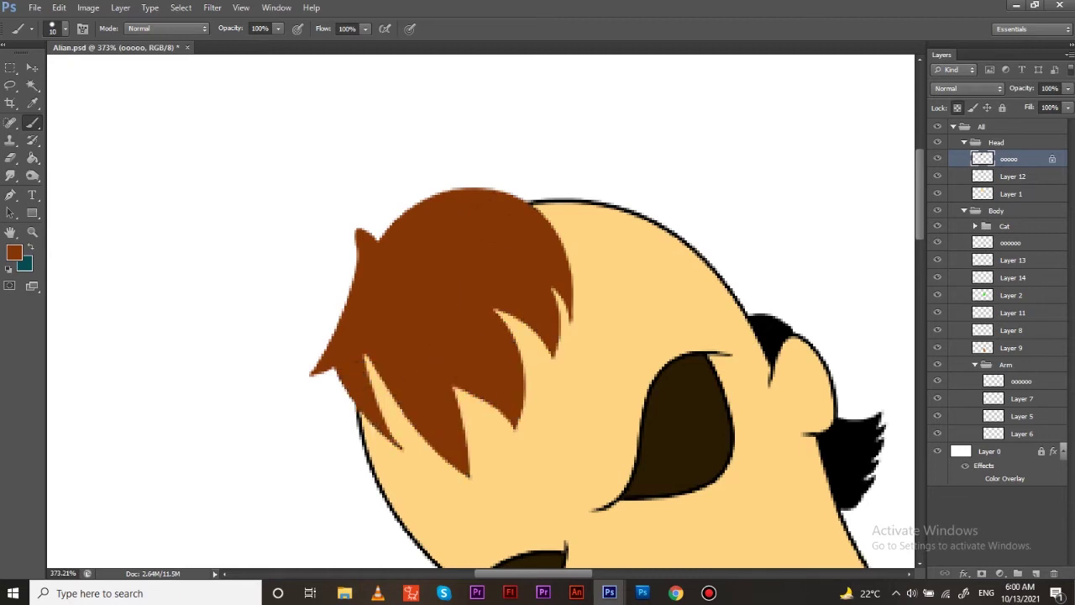
pyautogui.click(13, 252)
pyautogui.click(747, 257)
# Zoom in and paint the back hair tuft and spikes brown
pyautogui.press('z')
pyautogui.click(840, 470)
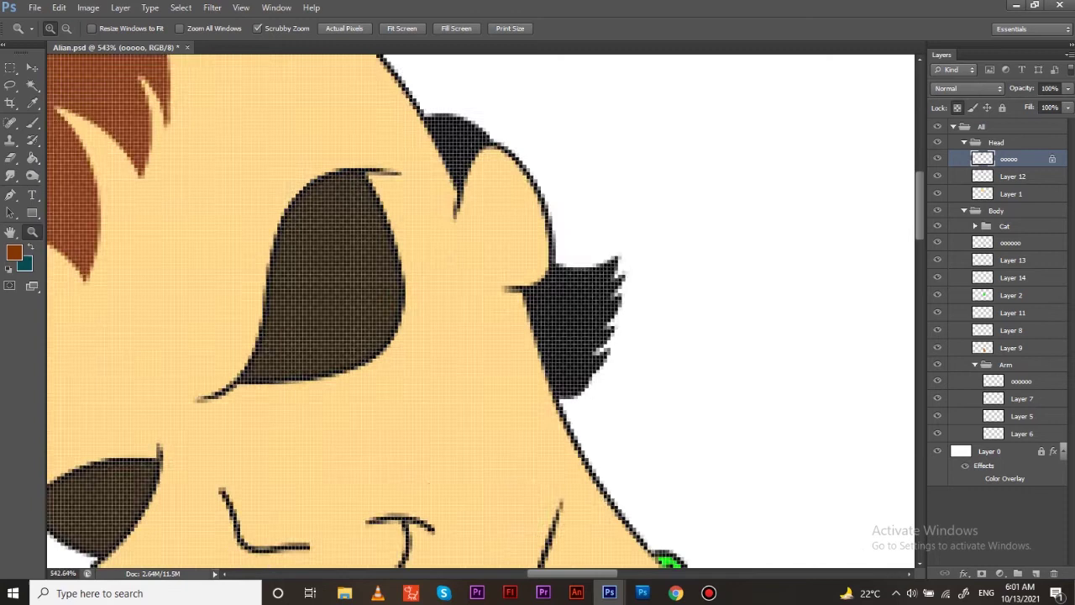
pyautogui.moveTo(351, 94); pyautogui.dragTo(373, 93)
pyautogui.press('b')
pyautogui.moveTo(504, 202); pyautogui.dragTo(588, 286)
pyautogui.moveTo(460, 252)
pyautogui.mouseDown()
pyautogui.moveTo(483, 348)
pyautogui.moveTo(496, 278)
pyautogui.moveTo(529, 285)
pyautogui.moveTo(579, 395)
pyautogui.mouseUp()
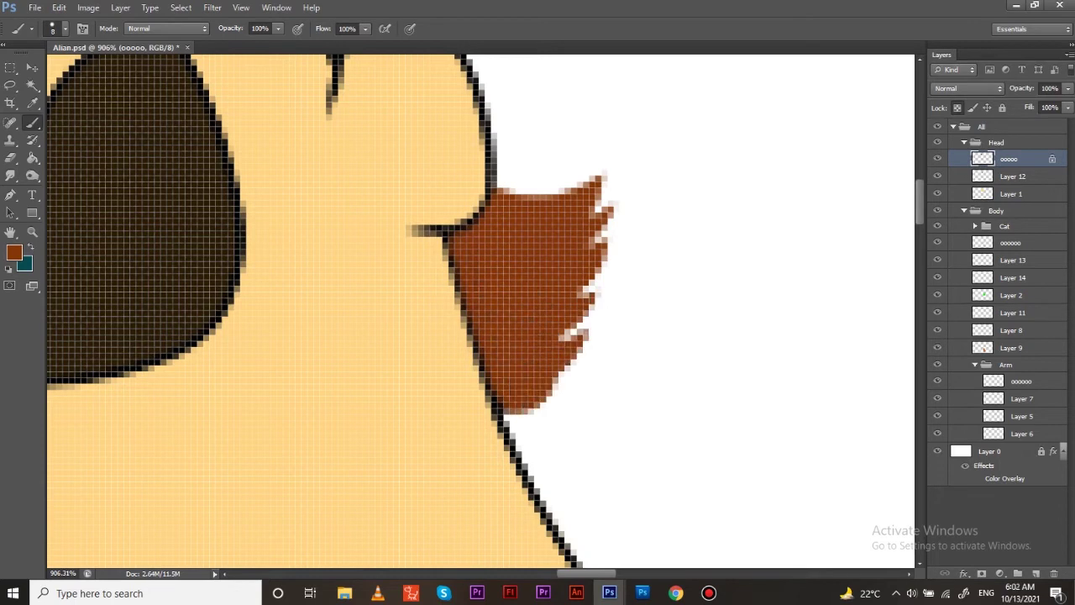
pyautogui.moveTo(336, 252); pyautogui.dragTo(521, 420)
pyautogui.moveTo(471, 135); pyautogui.dragTo(555, 168)
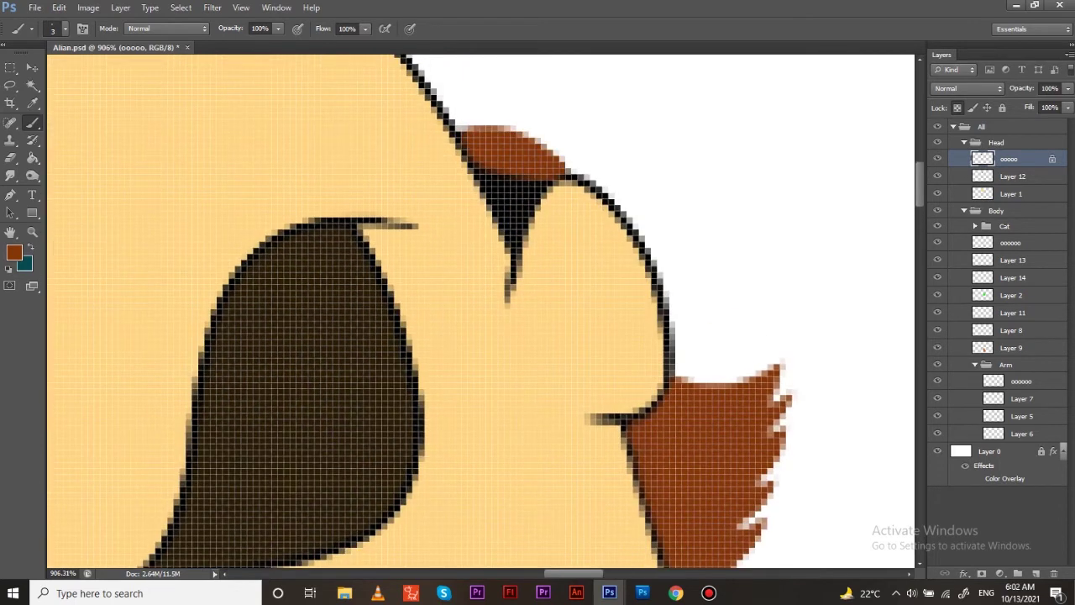
pyautogui.moveTo(487, 177); pyautogui.dragTo(513, 240)
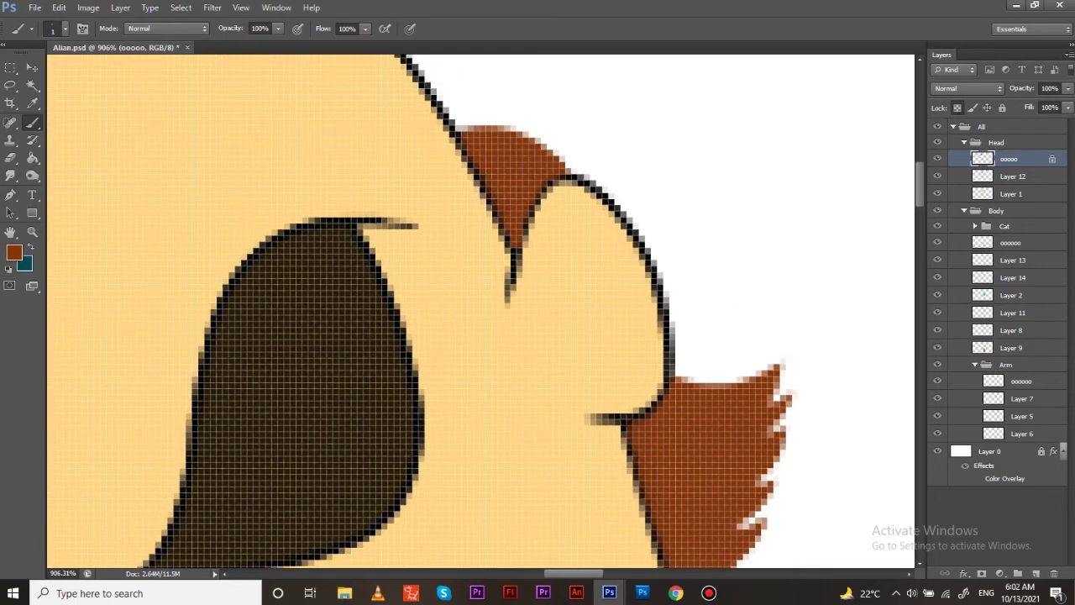
pyautogui.hotkey('ctrl', '0')
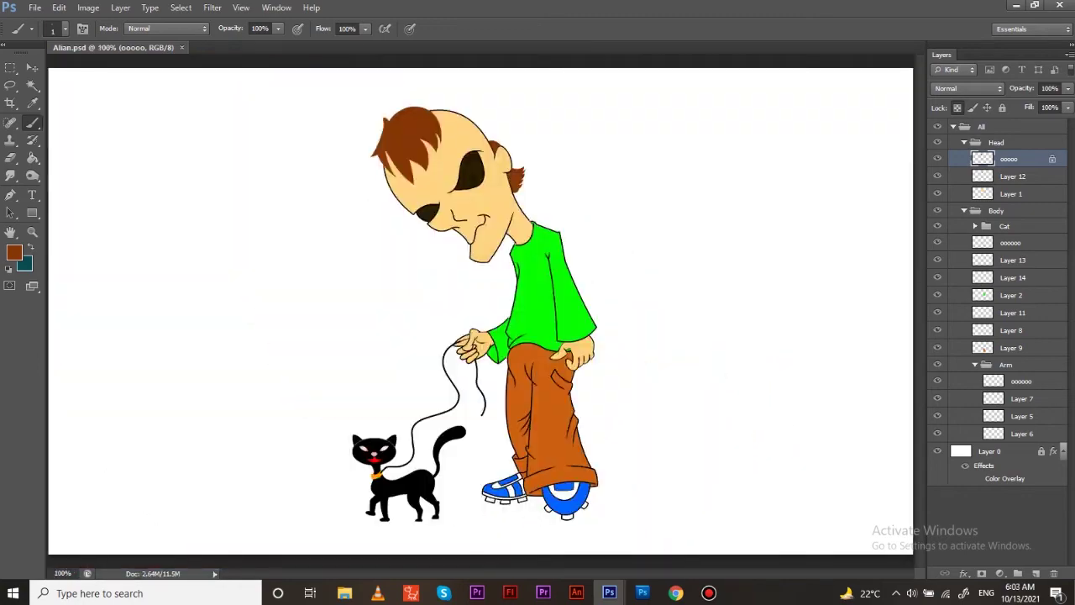
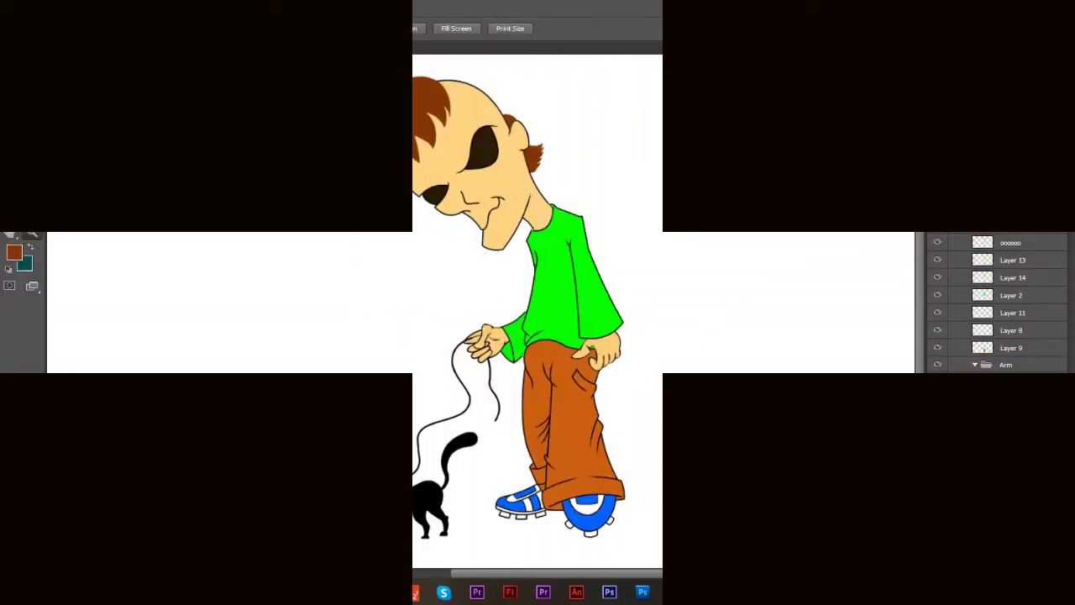
# Burn darker shading on Layer 1 along the neck, hair edges, jaw and lower-left face outline
pyautogui.press('v')
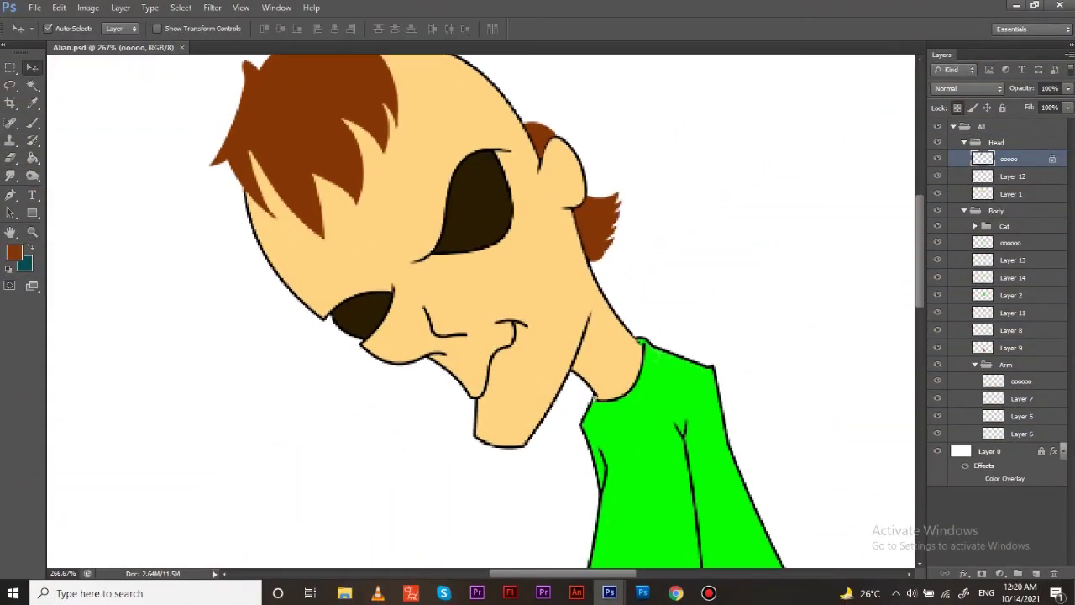
pyautogui.press('o')
pyautogui.moveTo(595, 395); pyautogui.dragTo(598, 388)
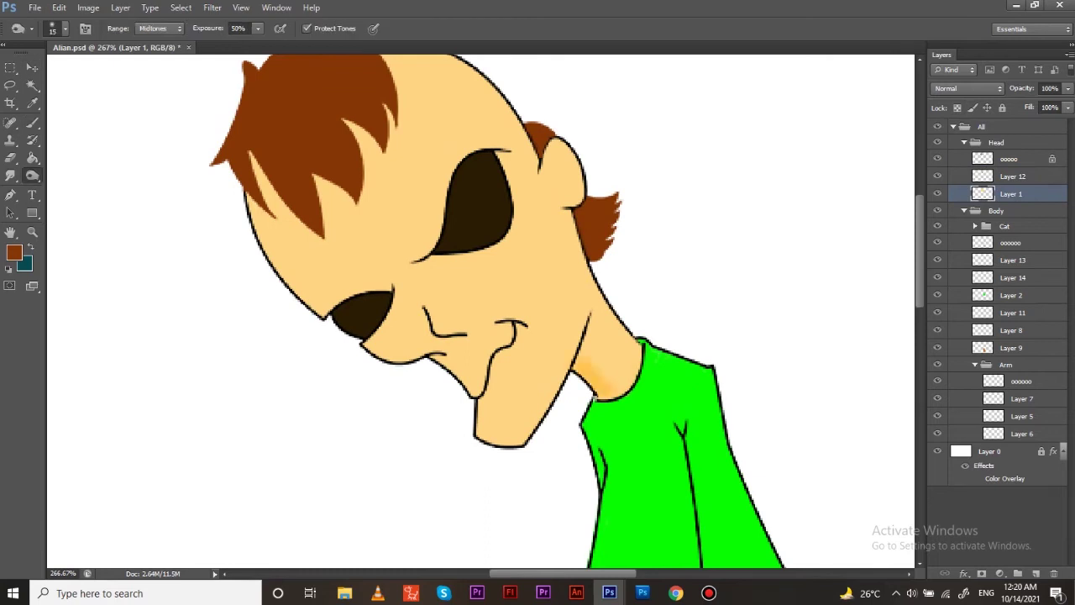
pyautogui.press(']')
pyautogui.moveTo(588, 339); pyautogui.dragTo(590, 351)
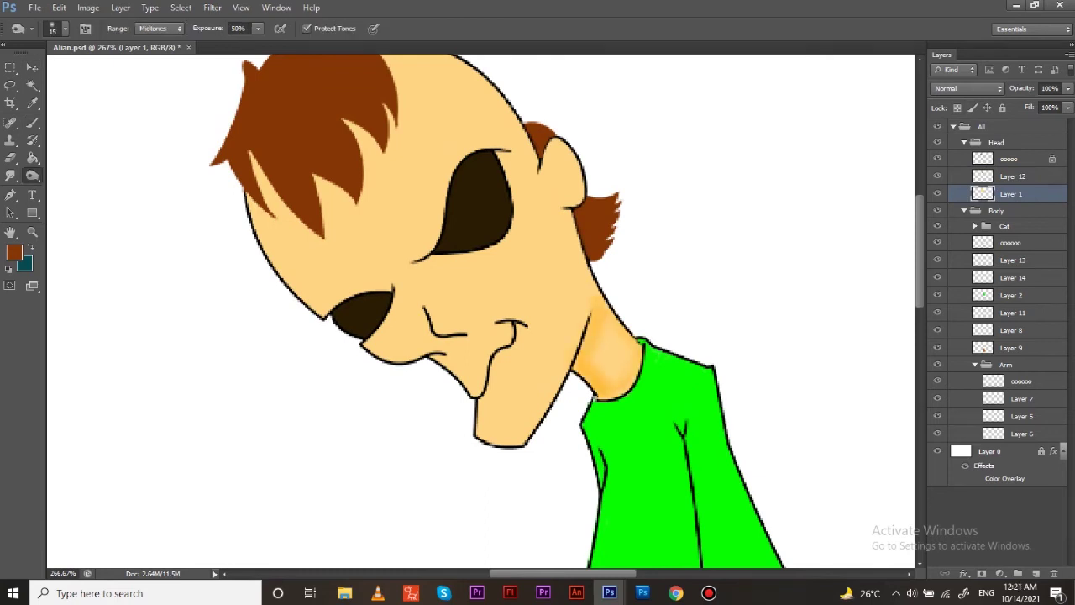
pyautogui.moveTo(272, 203); pyautogui.dragTo(327, 246)
pyautogui.moveTo(424, 163); pyautogui.dragTo(411, 243)
pyautogui.moveTo(447, 178)
pyautogui.mouseDown()
pyautogui.moveTo(457, 117)
pyautogui.moveTo(433, 88)
pyautogui.mouseUp()
pyautogui.moveTo(653, 402); pyautogui.dragTo(653, 388)
pyautogui.moveTo(434, 391)
pyautogui.mouseDown()
pyautogui.moveTo(494, 393)
pyautogui.moveTo(531, 430)
pyautogui.mouseUp()
pyautogui.moveTo(316, 272); pyautogui.dragTo(373, 348)
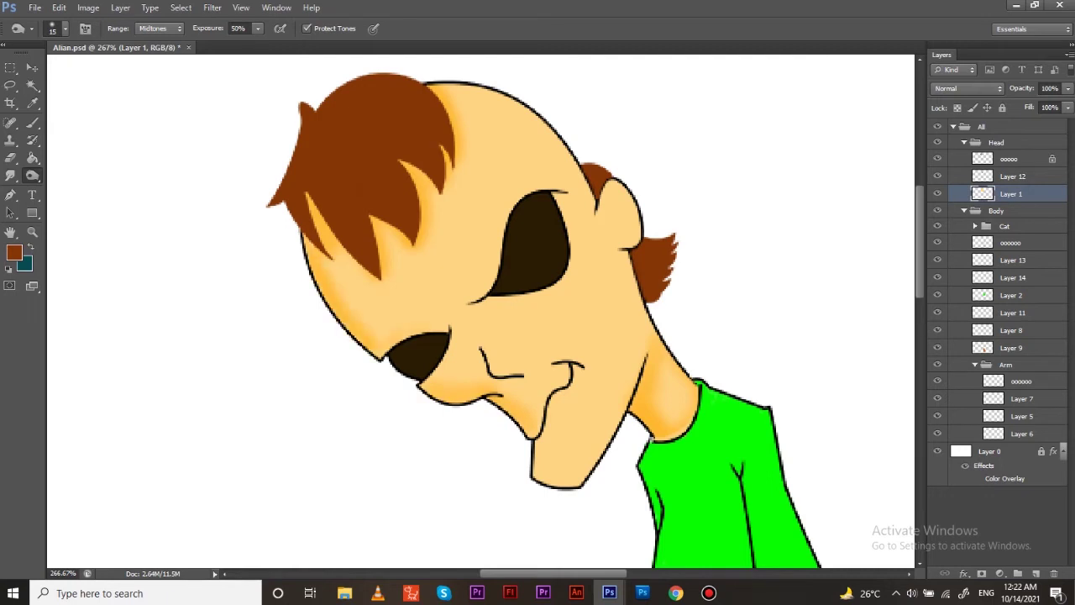
# Darken the bottom of the chin, the neck-jaw join and beside the ear, then save
pyautogui.press(']')
pyautogui.moveTo(537, 462); pyautogui.dragTo(574, 480)
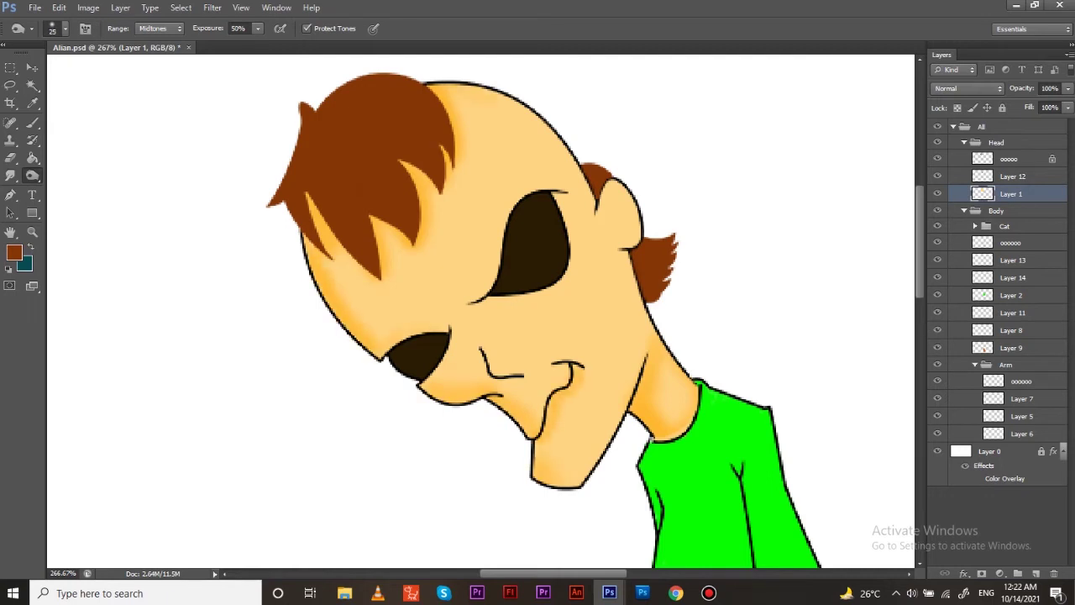
pyautogui.press('[')
pyautogui.moveTo(627, 386); pyautogui.dragTo(619, 415)
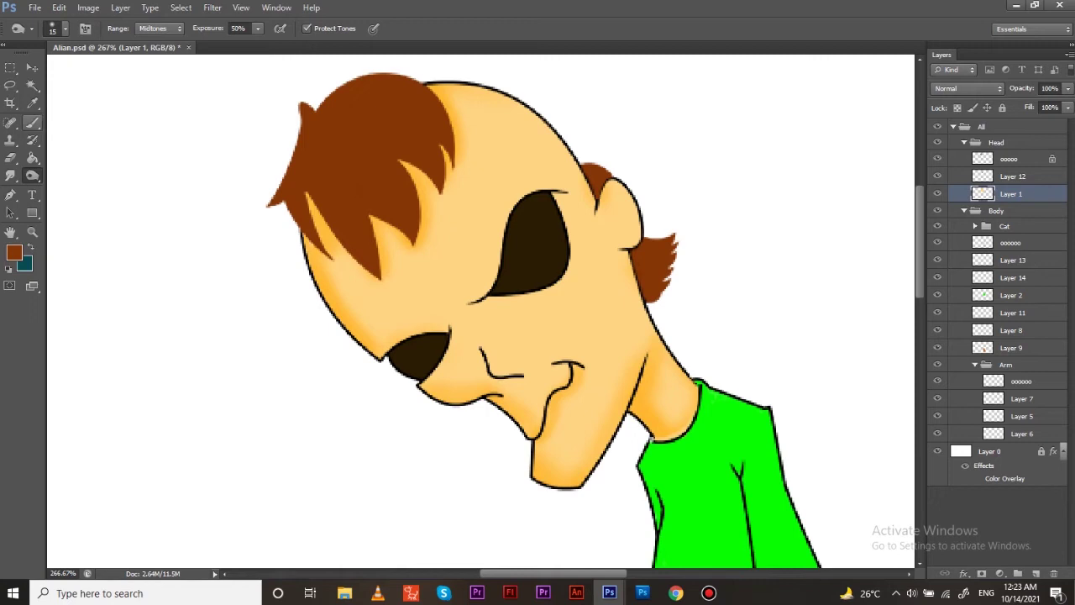
pyautogui.press('[')
pyautogui.press('[')
pyautogui.press('[')
pyautogui.moveTo(619, 200); pyautogui.dragTo(615, 226)
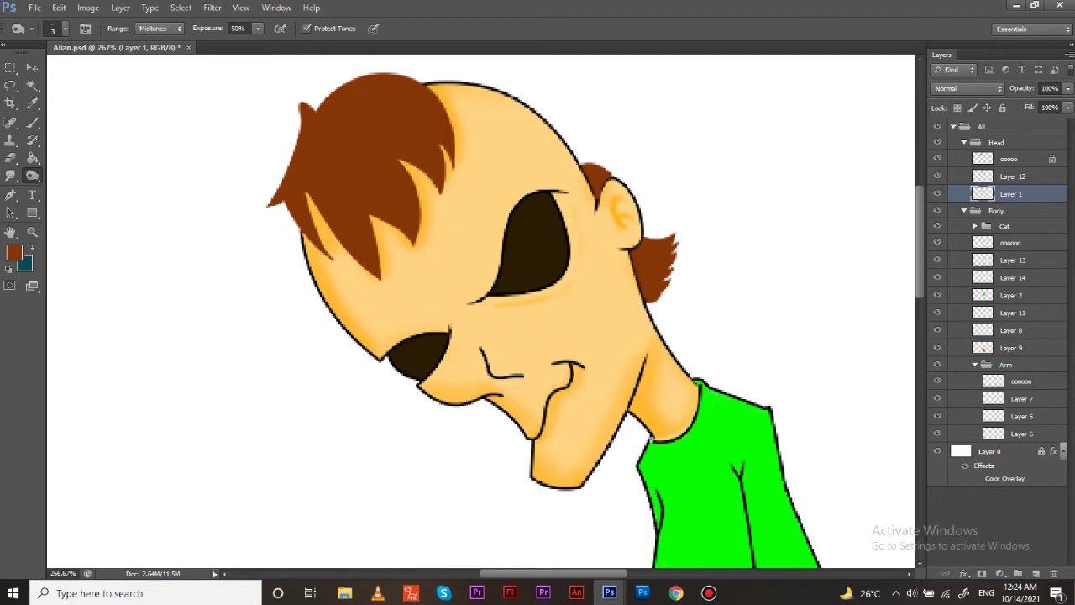
pyautogui.hotkey('ctrl', 's')
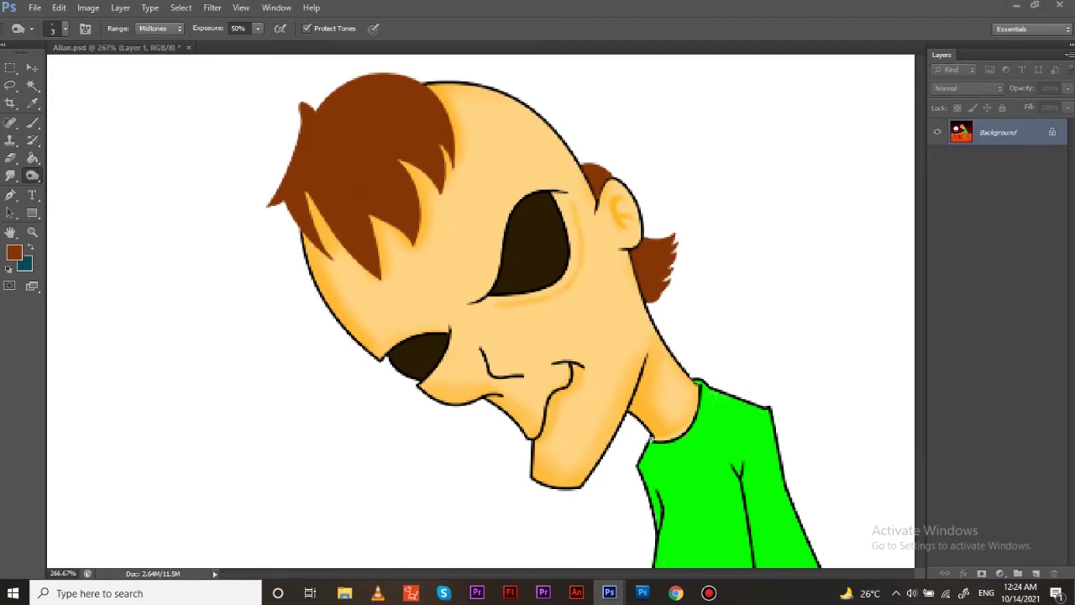
# Burn shading around both eyes: above, beside and beneath the large eye and above the lower one
pyautogui.press(']')
pyautogui.press(']')
pyautogui.press(']')
pyautogui.moveTo(583, 210); pyautogui.dragTo(583, 240)
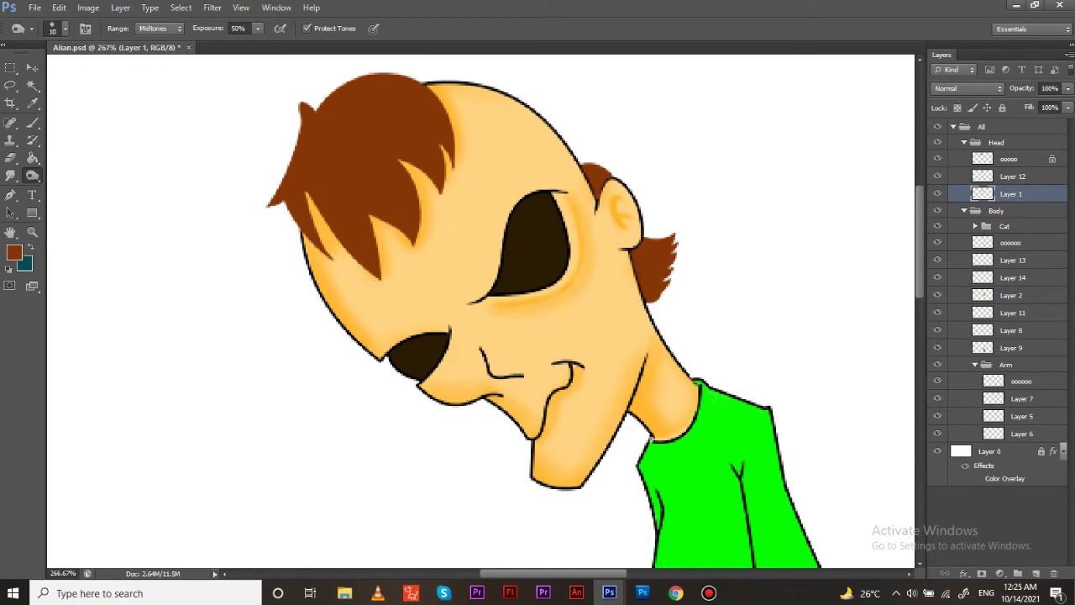
pyautogui.press('[')
pyautogui.press('[')
pyautogui.press('[')
pyautogui.moveTo(411, 324); pyautogui.dragTo(441, 321)
pyautogui.press('[')
pyautogui.press('[')
pyautogui.press(']')
pyautogui.press(']')
pyautogui.moveTo(543, 182); pyautogui.dragTo(563, 181)
pyautogui.moveTo(491, 247); pyautogui.dragTo(469, 310)
pyautogui.press(']')
pyautogui.press(']')
pyautogui.press(']')
pyautogui.moveTo(410, 334); pyautogui.dragTo(453, 321)
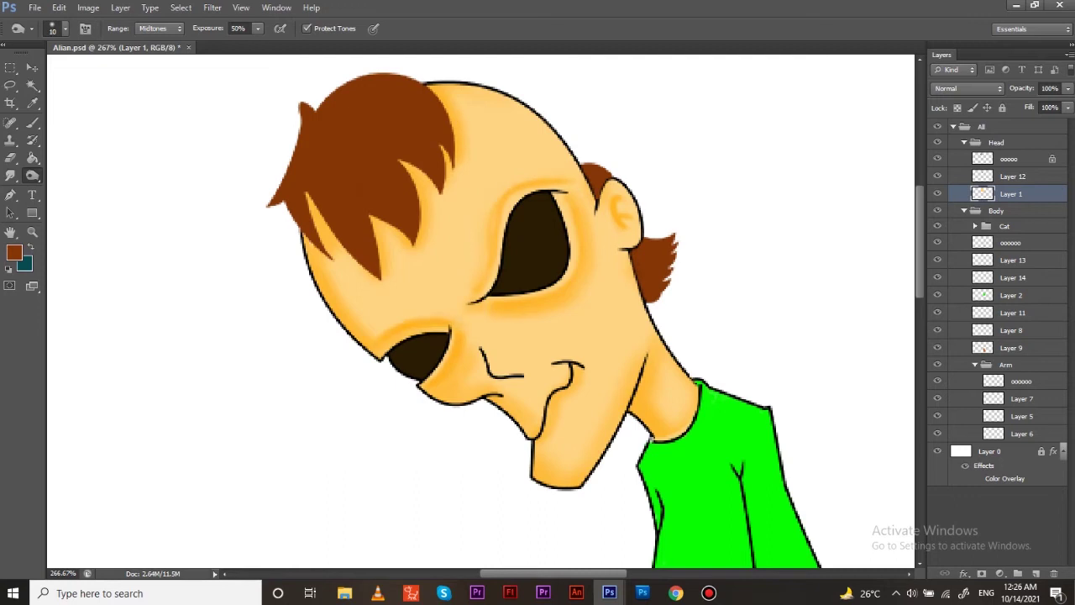
pyautogui.scroll(-1, 585, 192)
# Dodge the centres of both eyes on the eyes layer to reveal a brown glow
pyautogui.hotkey('alt', ']')
pyautogui.press('w')
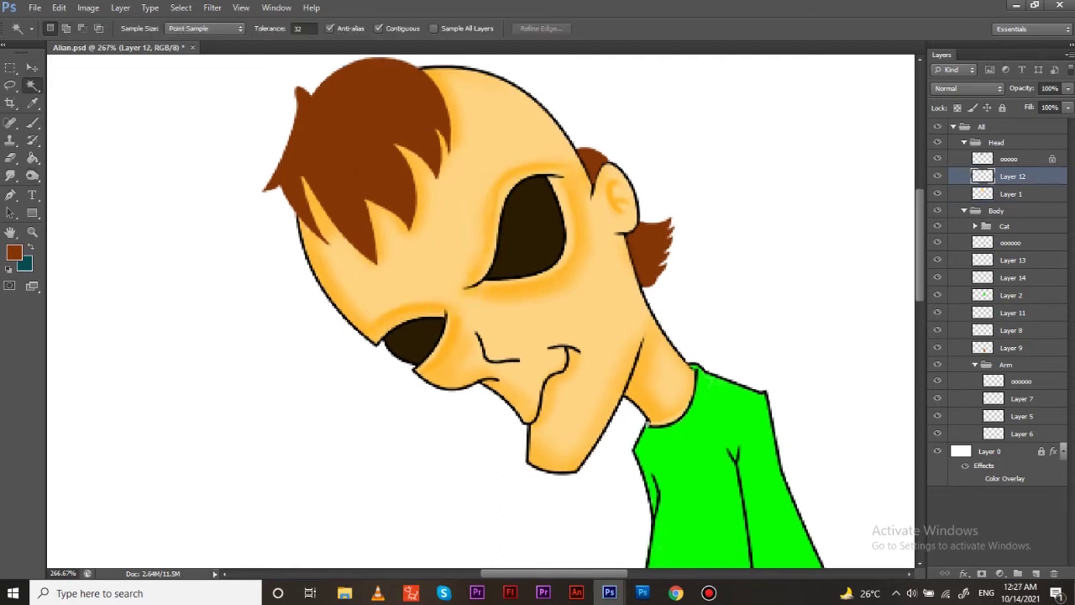
pyautogui.press('o')
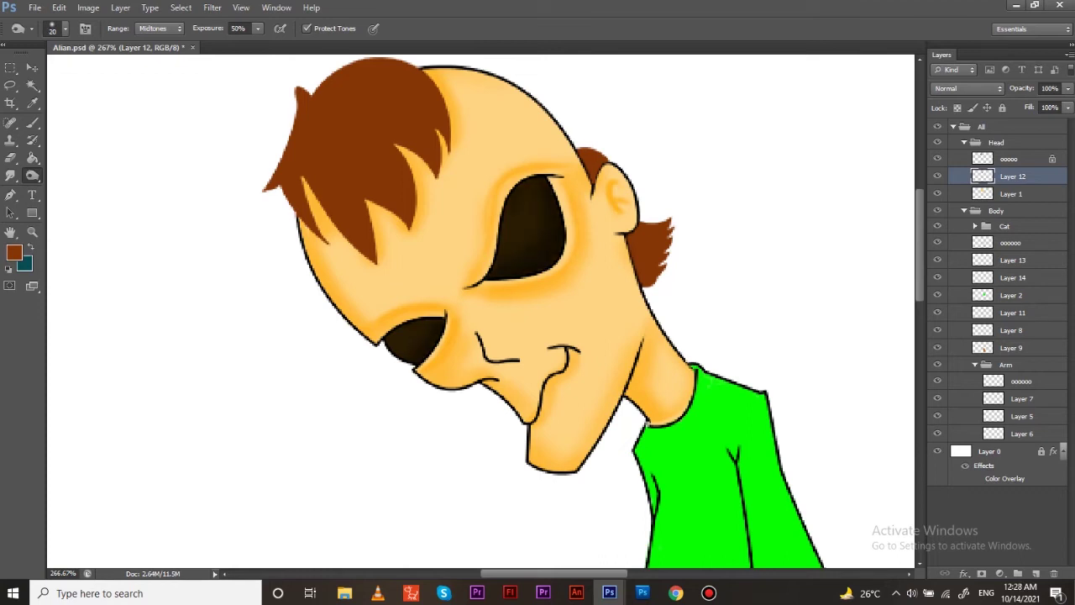
pyautogui.rightClick(32, 175)
pyautogui.click(84, 174)
pyautogui.moveTo(407, 338); pyautogui.dragTo(415, 342)
pyautogui.moveTo(514, 253)
pyautogui.mouseDown()
pyautogui.moveTo(533, 198)
pyautogui.moveTo(517, 225)
pyautogui.moveTo(532, 239)
pyautogui.mouseUp()
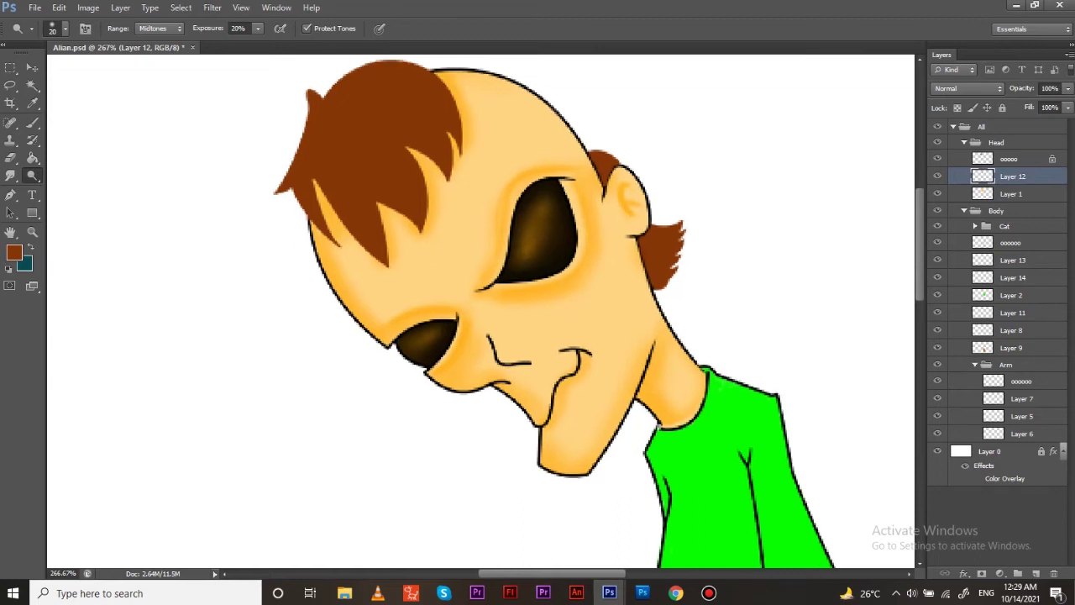
# Return to the face skin layer and sample skin orange as the brush colour
pyautogui.hotkey('alt', '[')
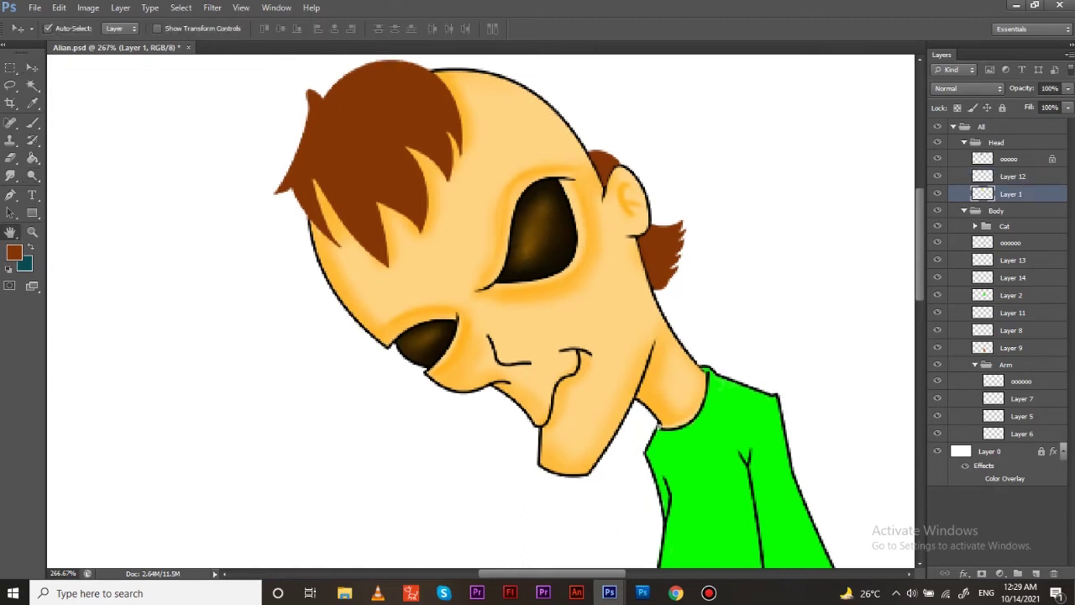
pyautogui.press('b')
pyautogui.keyDown('alt'); pyautogui.click(504, 286); pyautogui.keyUp('alt')
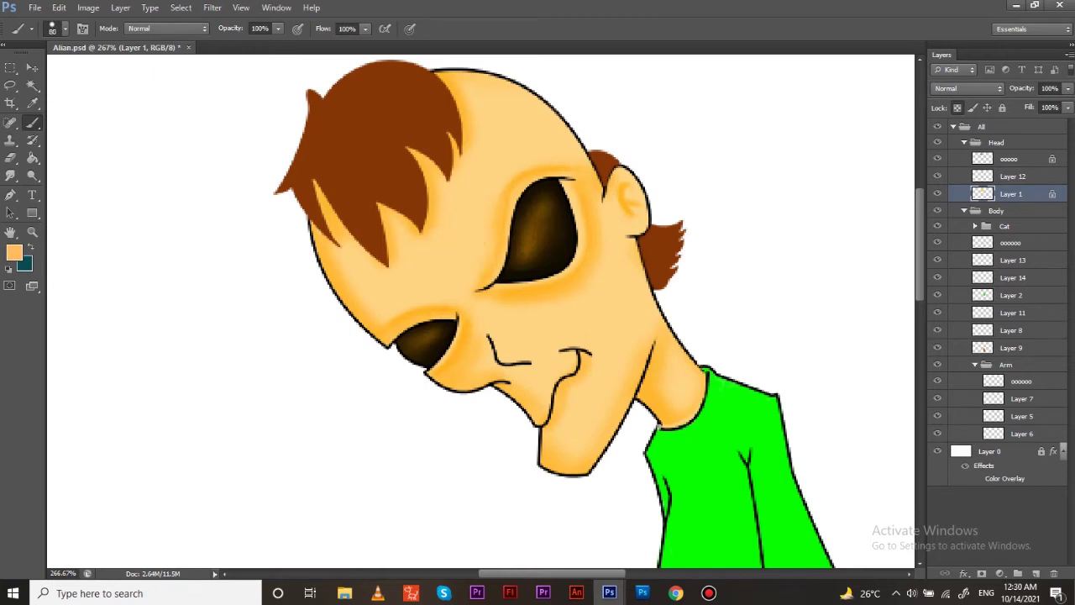
# Fill Layer 1 with flat skin orange, duplicate it, and hide the original
pyautogui.hotkey('alt', 'BackSpace')
pyautogui.moveTo(355, 229); pyautogui.dragTo(342, 249)
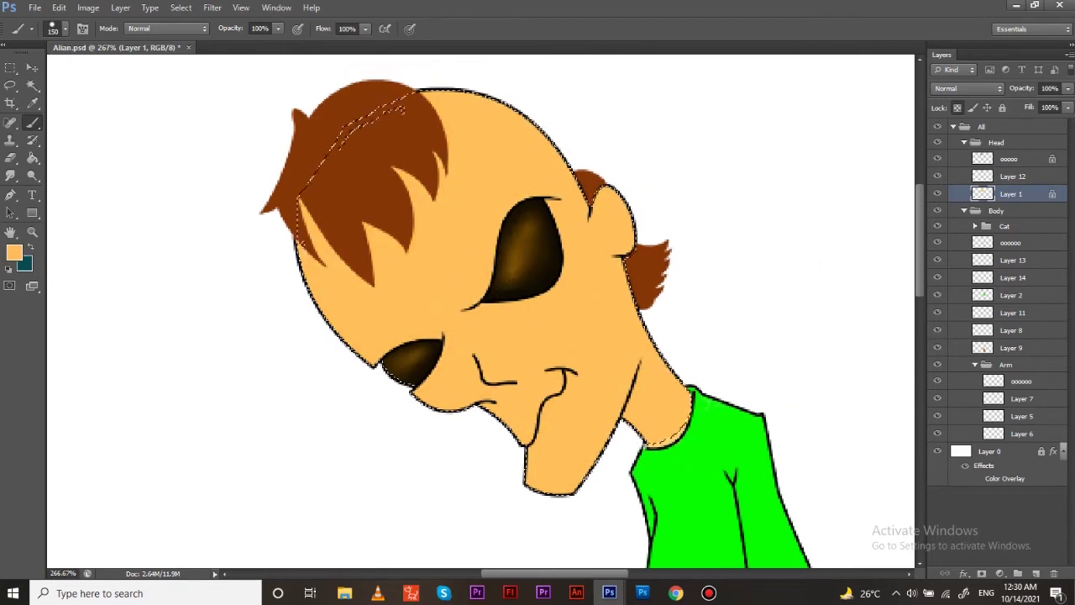
pyautogui.hotkey('ctrl', 'j')
pyautogui.click(937, 211)
# Select the face skin on Layer 1 copy and burn shading along the hair's lower edge
pyautogui.press('o')
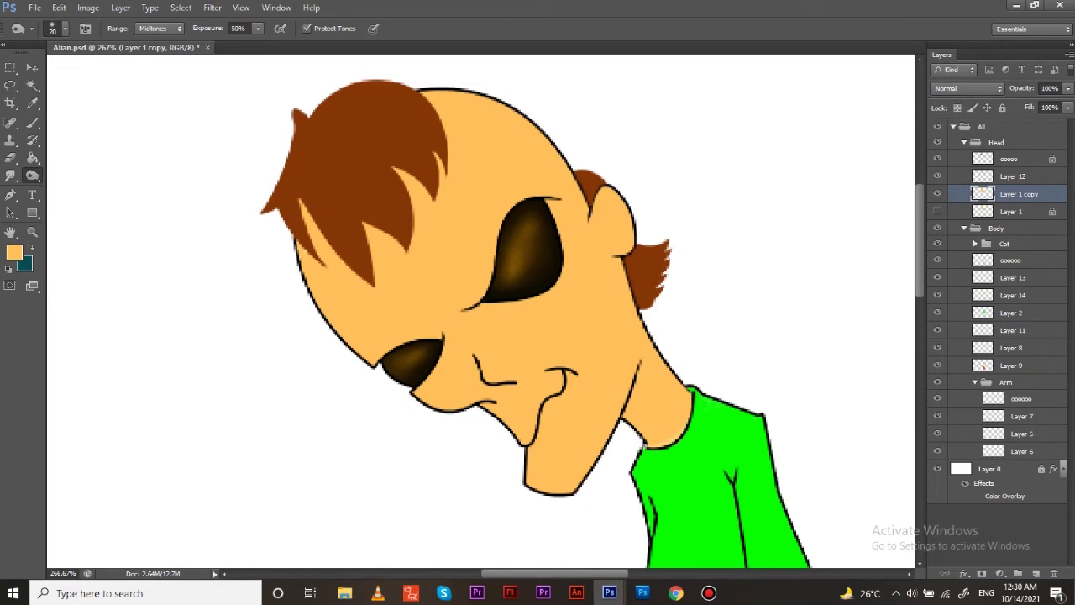
pyautogui.moveTo(504, 285); pyautogui.dragTo(525, 326)
pyautogui.press('w')
pyautogui.click(339, 282)
pyautogui.hotkey('ctrl', 'h')
pyautogui.press('o')
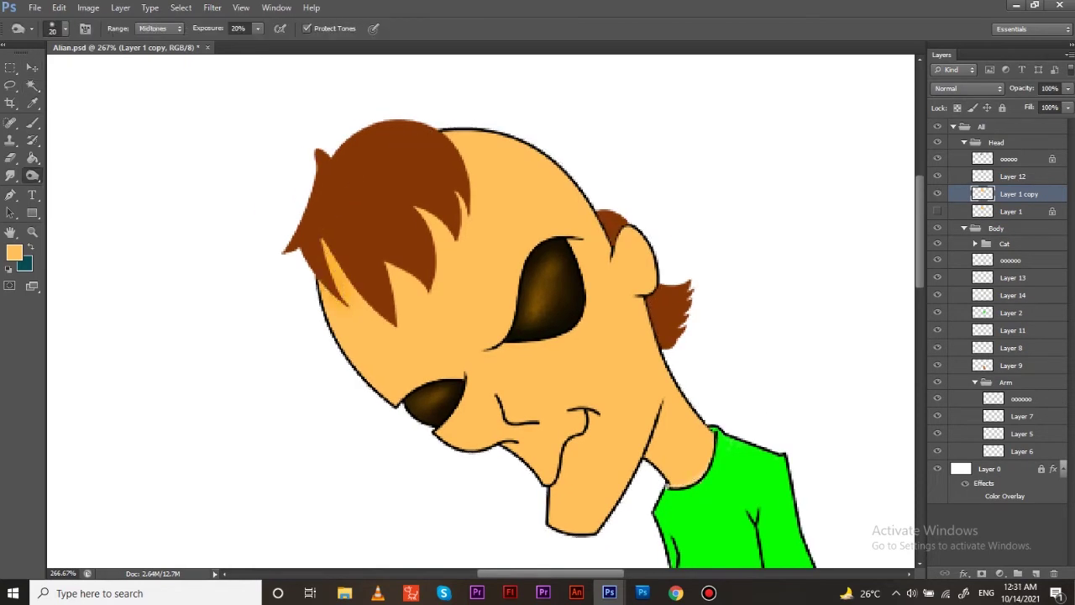
pyautogui.moveTo(392, 265); pyautogui.dragTo(399, 319)
pyautogui.moveTo(439, 262); pyautogui.dragTo(430, 215)
# Darken the cheek, under the large eye, the mouth's right corner and the neck shadow
pyautogui.press(']')
pyautogui.press(']')
pyautogui.press(']')
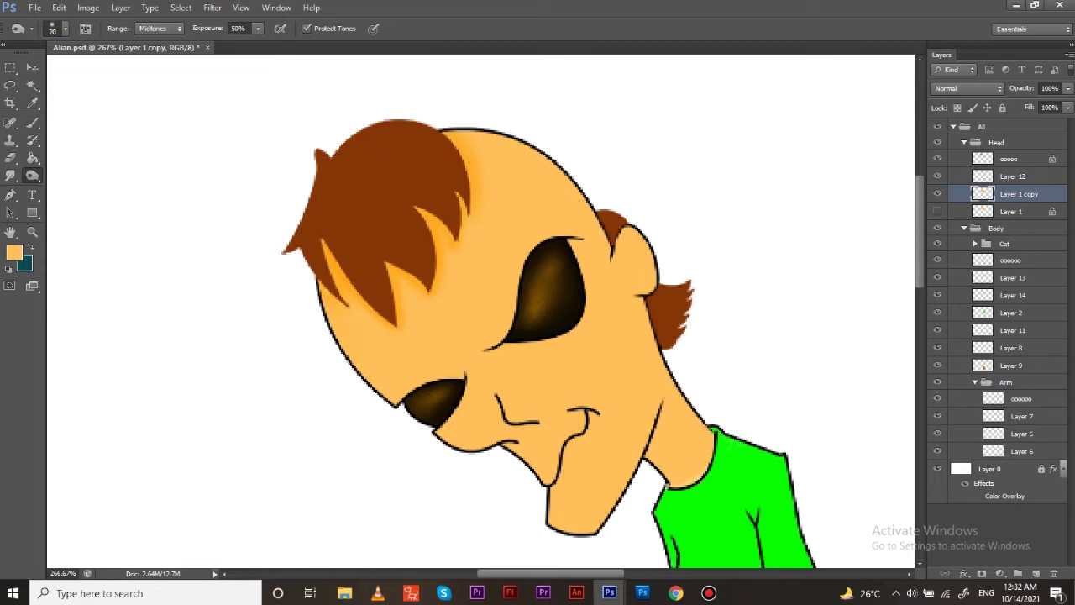
pyautogui.moveTo(444, 383); pyautogui.dragTo(476, 436)
pyautogui.moveTo(509, 318)
pyautogui.mouseDown()
pyautogui.moveTo(494, 338)
pyautogui.moveTo(557, 345)
pyautogui.moveTo(590, 298)
pyautogui.mouseUp()
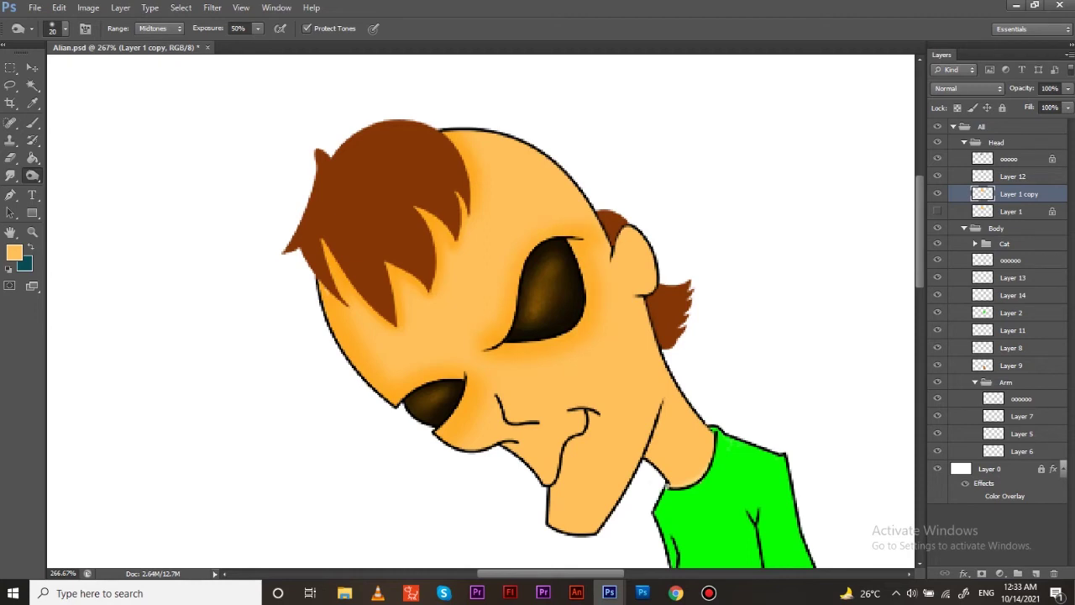
pyautogui.moveTo(504, 336); pyautogui.dragTo(526, 264)
pyautogui.press('[')
pyautogui.press('[')
pyautogui.press('[')
pyautogui.click(617, 345)
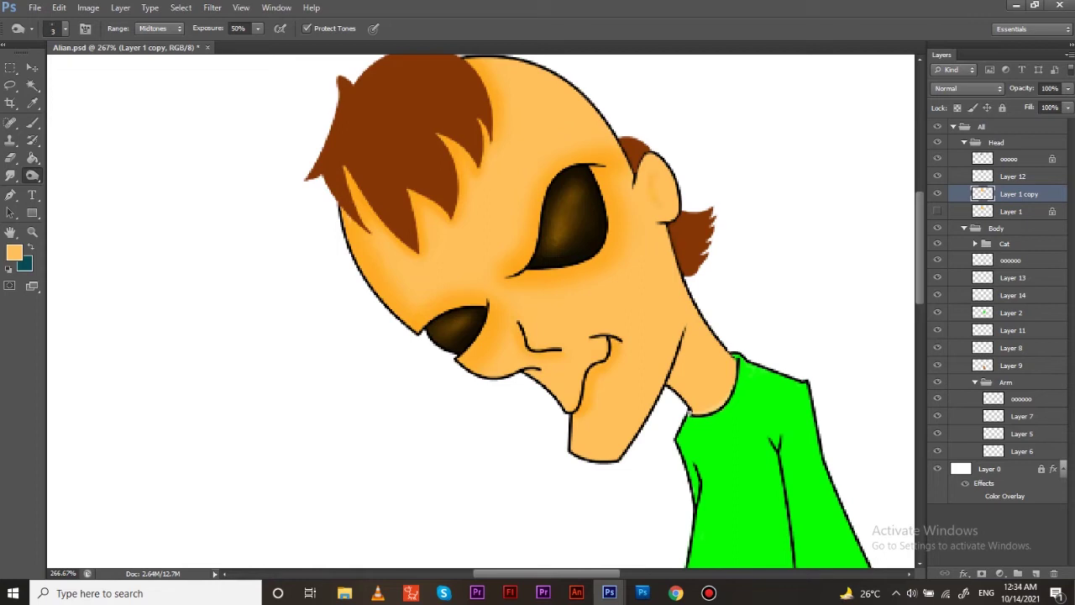
pyautogui.press(']')
pyautogui.press(']')
pyautogui.press(']')
pyautogui.moveTo(682, 361); pyautogui.dragTo(713, 400)
pyautogui.press('[')
pyautogui.press('[')
pyautogui.press('[')
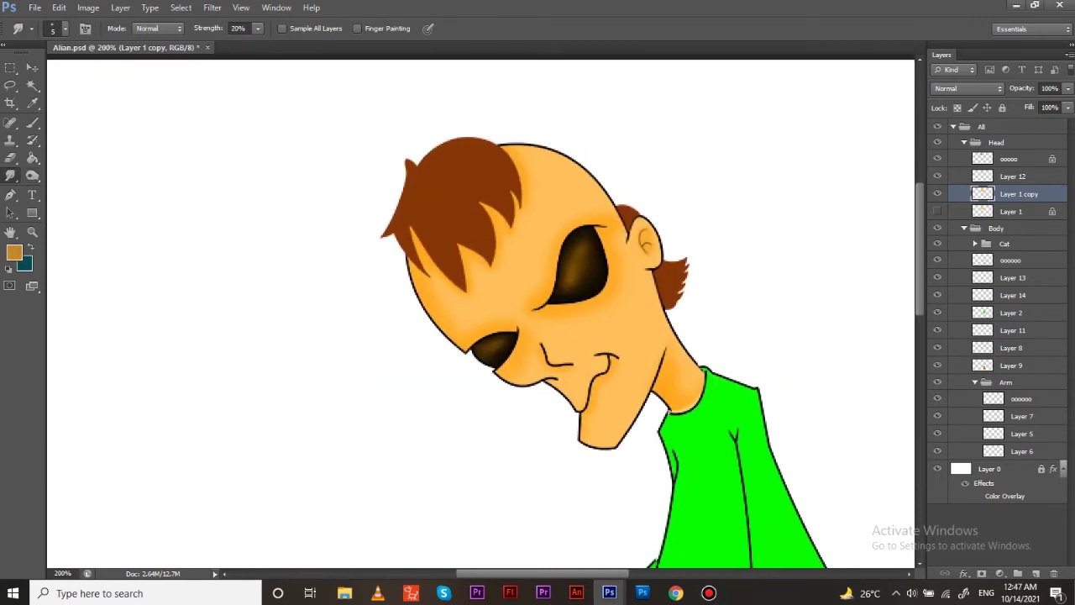
pyautogui.scroll(-2, 479, 310)
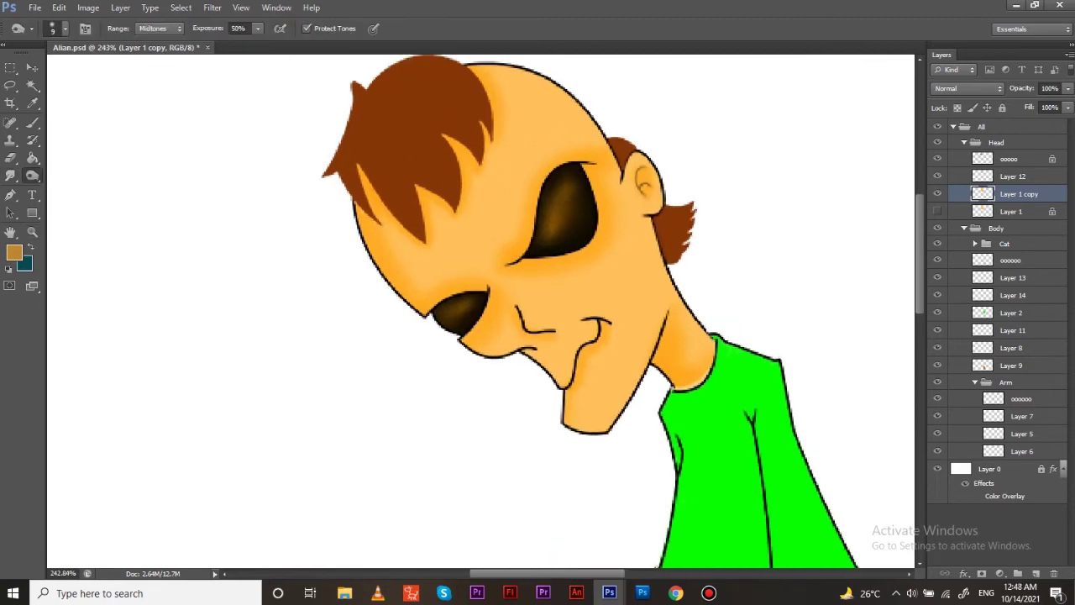
# On layer ooooo, burn the hair behind the ear, on the left side and across the top
pyautogui.keyDown('ctrl'); pyautogui.click(626, 155); pyautogui.keyUp('ctrl')
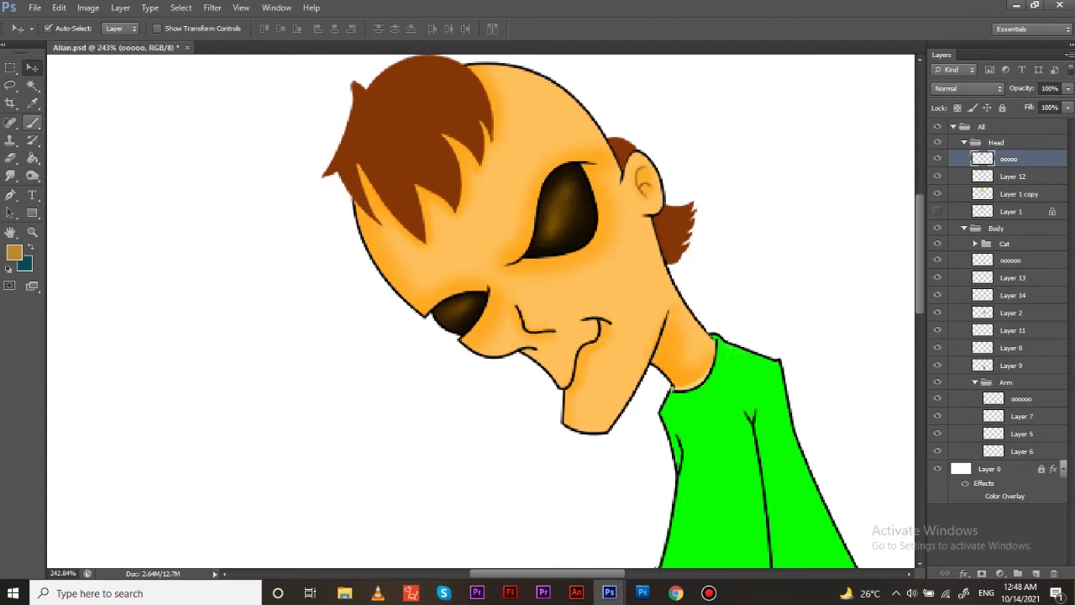
pyautogui.moveTo(660, 215)
pyautogui.mouseDown()
pyautogui.moveTo(670, 262)
pyautogui.moveTo(689, 240)
pyautogui.mouseUp()
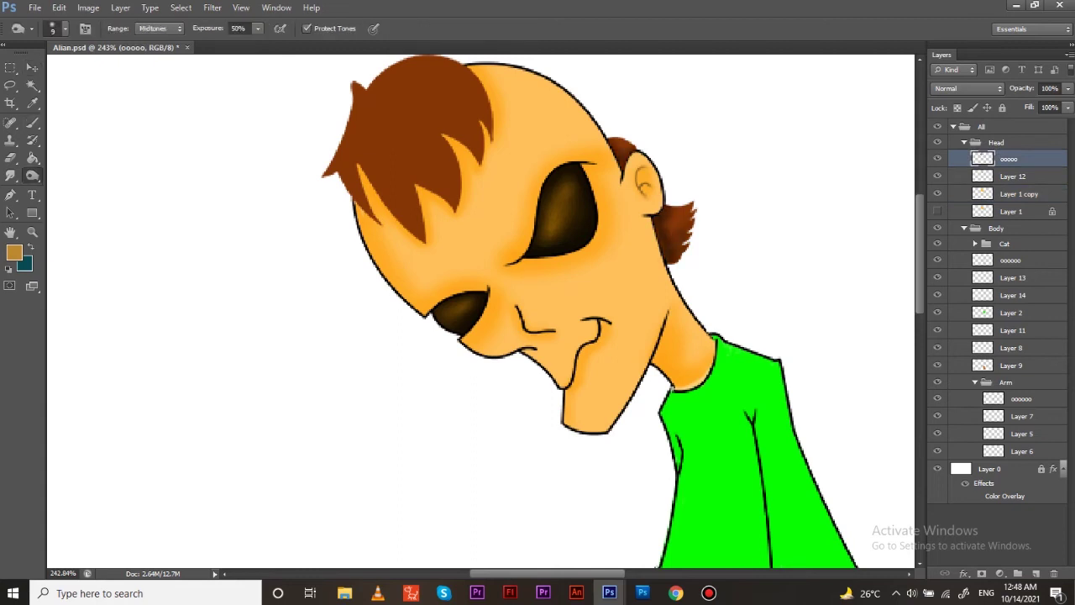
pyautogui.moveTo(504, 336); pyautogui.dragTo(511, 348)
pyautogui.moveTo(359, 171)
pyautogui.mouseDown()
pyautogui.moveTo(373, 213)
pyautogui.moveTo(424, 248)
pyautogui.moveTo(386, 193)
pyautogui.moveTo(484, 122)
pyautogui.moveTo(479, 84)
pyautogui.moveTo(370, 168)
pyautogui.moveTo(331, 169)
pyautogui.mouseUp()
pyautogui.moveTo(474, 120)
pyautogui.mouseDown()
pyautogui.moveTo(459, 99)
pyautogui.moveTo(479, 74)
pyautogui.mouseUp()
pyautogui.moveTo(494, 139); pyautogui.dragTo(484, 95)
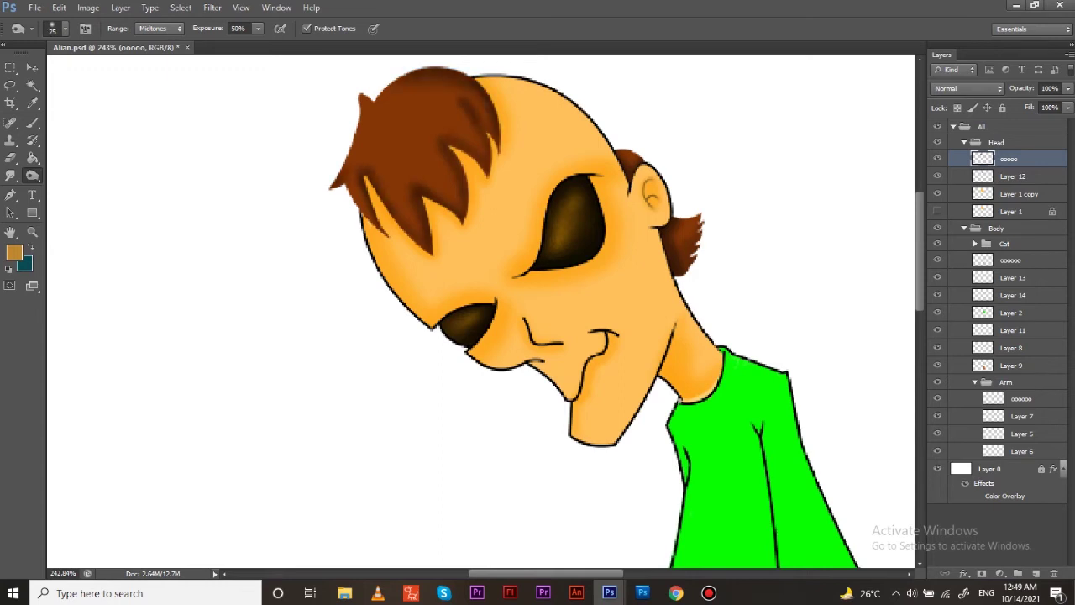
pyautogui.moveTo(504, 252); pyautogui.dragTo(516, 321)
# Darken another patch of brown hair, then switch through Layer 11 to the face layer Layer 1 copy
pyautogui.click(10, 175)
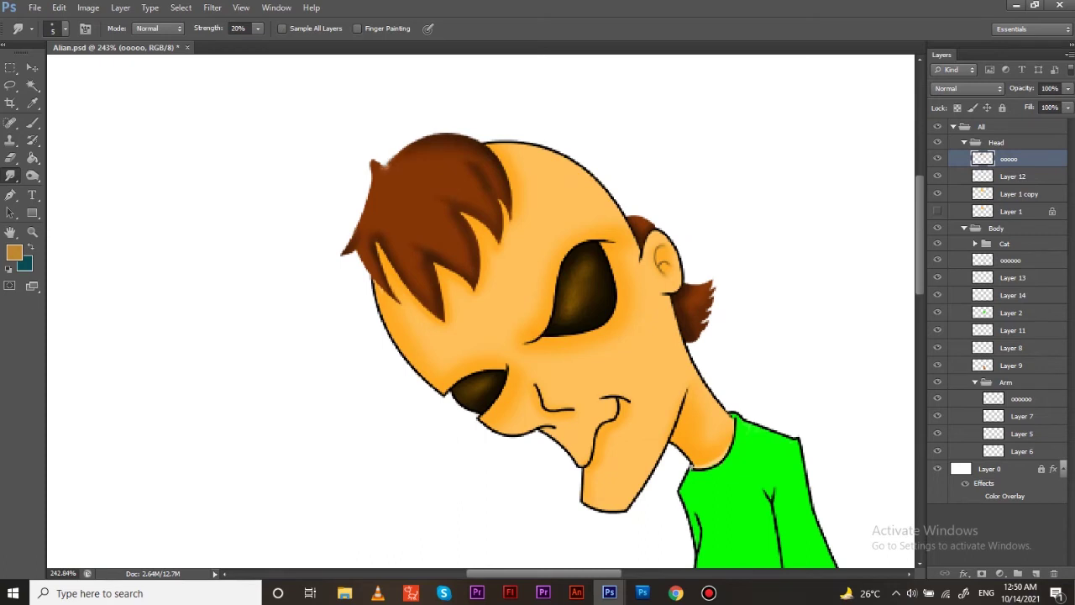
pyautogui.click(32, 175)
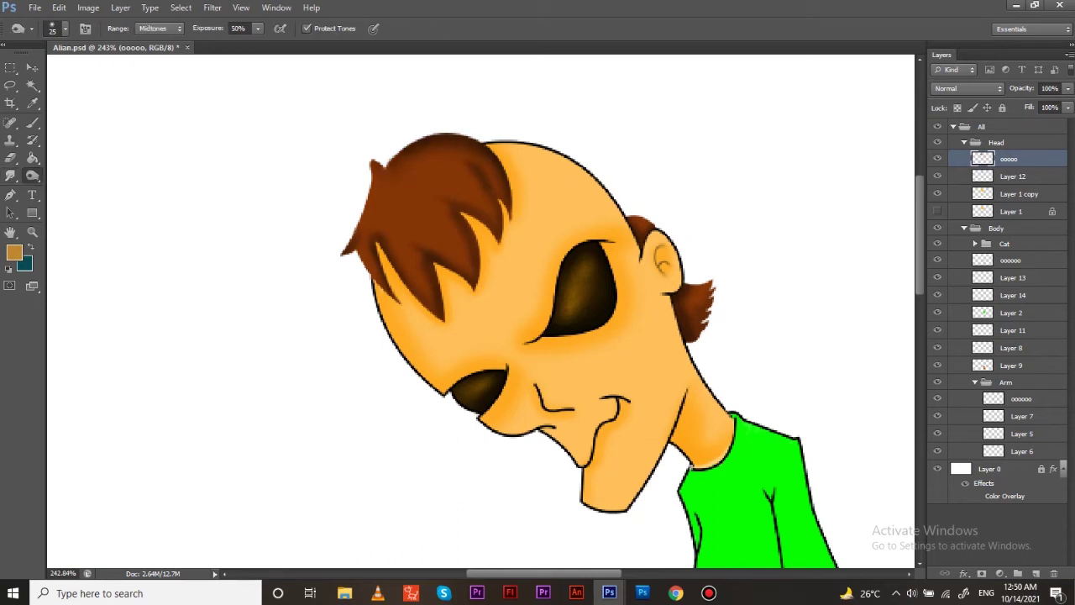
pyautogui.click(401, 236)
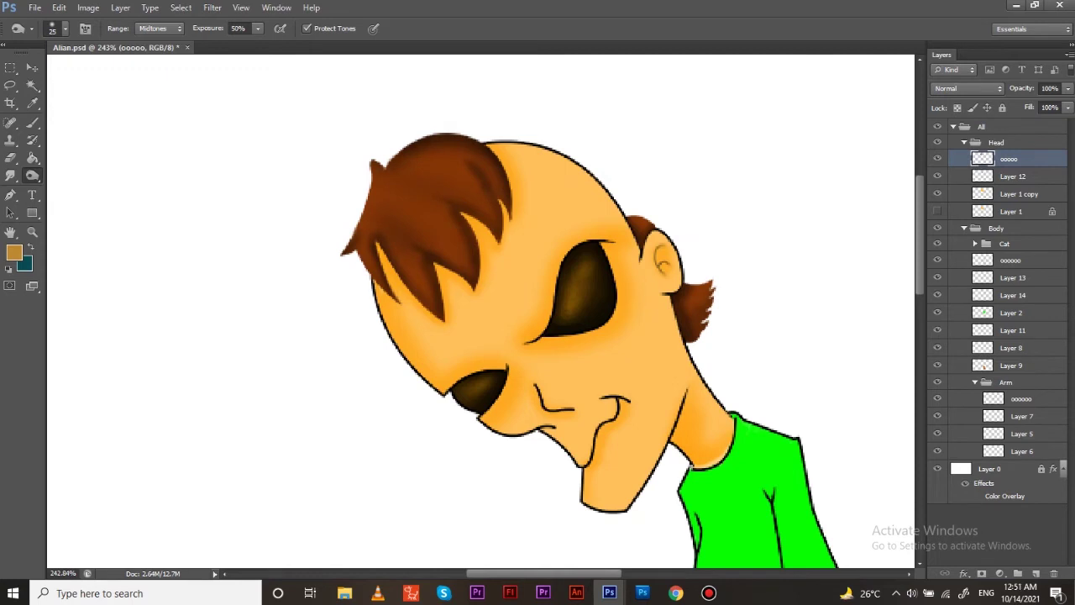
pyautogui.press('v')
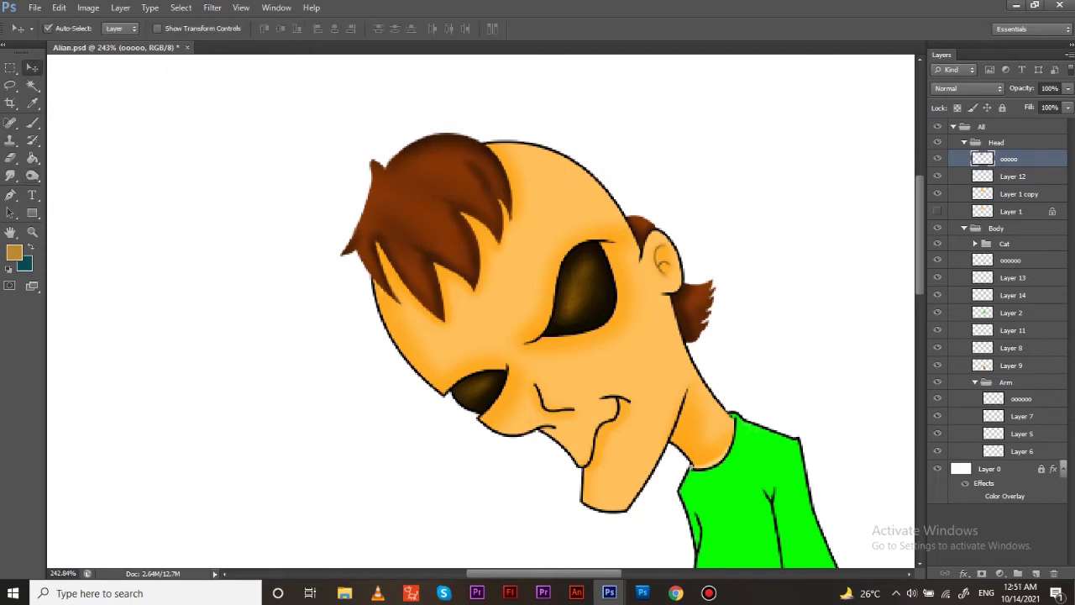
pyautogui.click(1011, 312)
pyautogui.hotkey('alt', '[')
pyautogui.press('o')
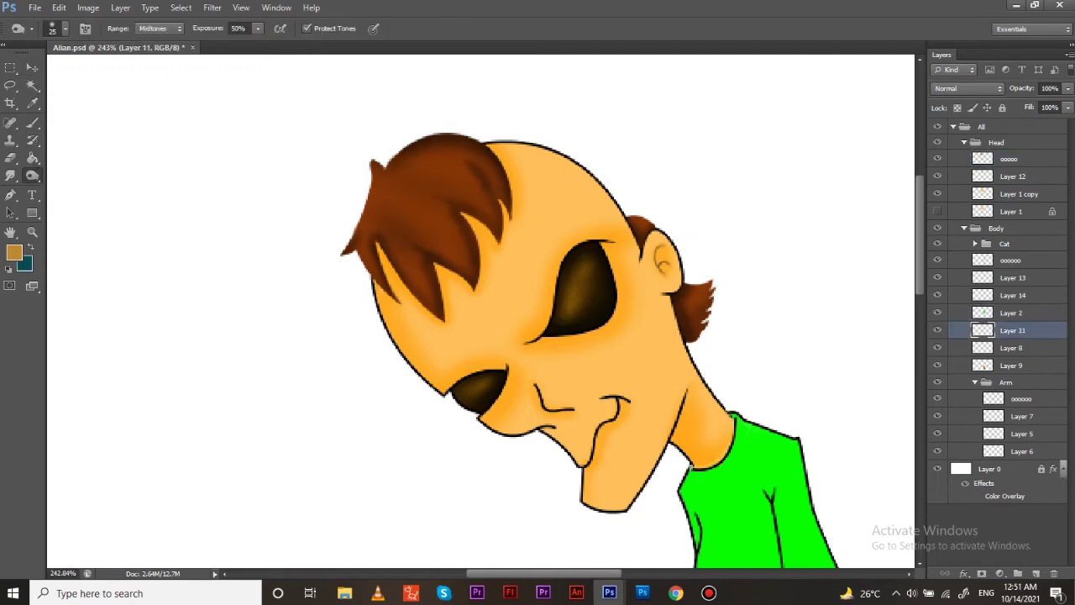
pyautogui.moveTo(712, 458); pyautogui.dragTo(645, 374)
pyautogui.scroll(3, 495, 175)
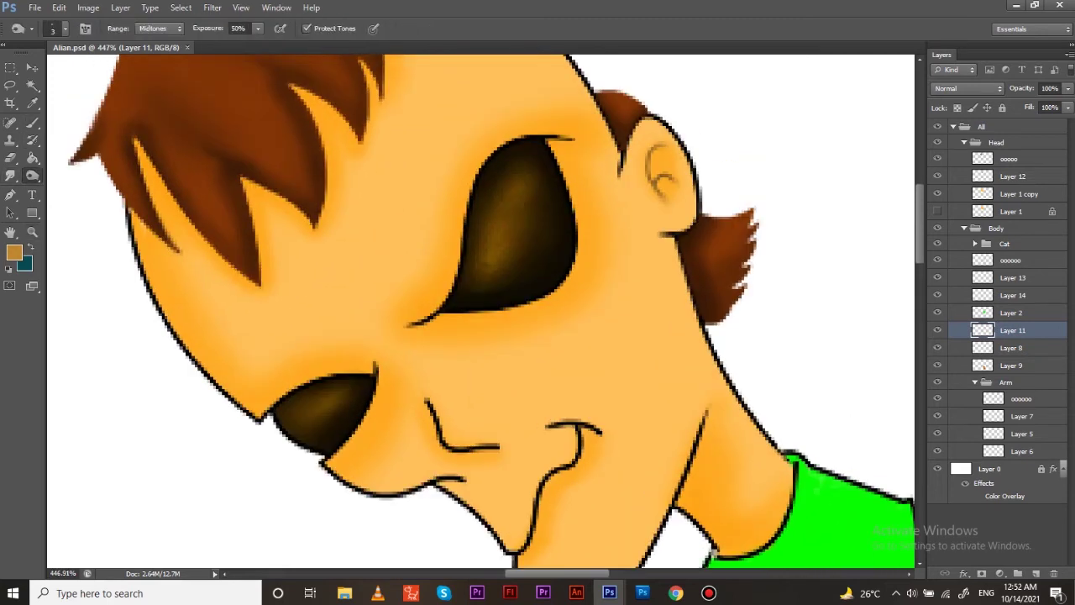
pyautogui.press('v')
pyautogui.click(748, 530)
# Add new Layer 15 and draw a thin 1px brown line above the large eye
pyautogui.press('o')
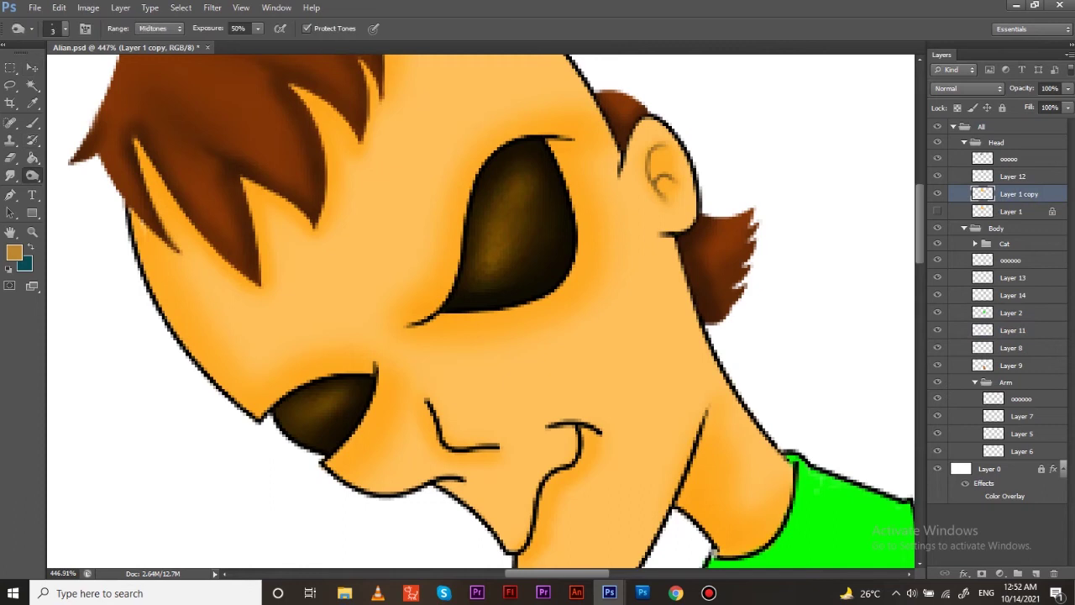
pyautogui.hotkey('ctrl', 'shift', 'alt', 'n')
pyautogui.click(14, 252)
pyautogui.press('Return')
pyautogui.hotkey('ctrl', 'BackSpace')
pyautogui.hotkey('ctrl', 'z')
pyautogui.press('b')
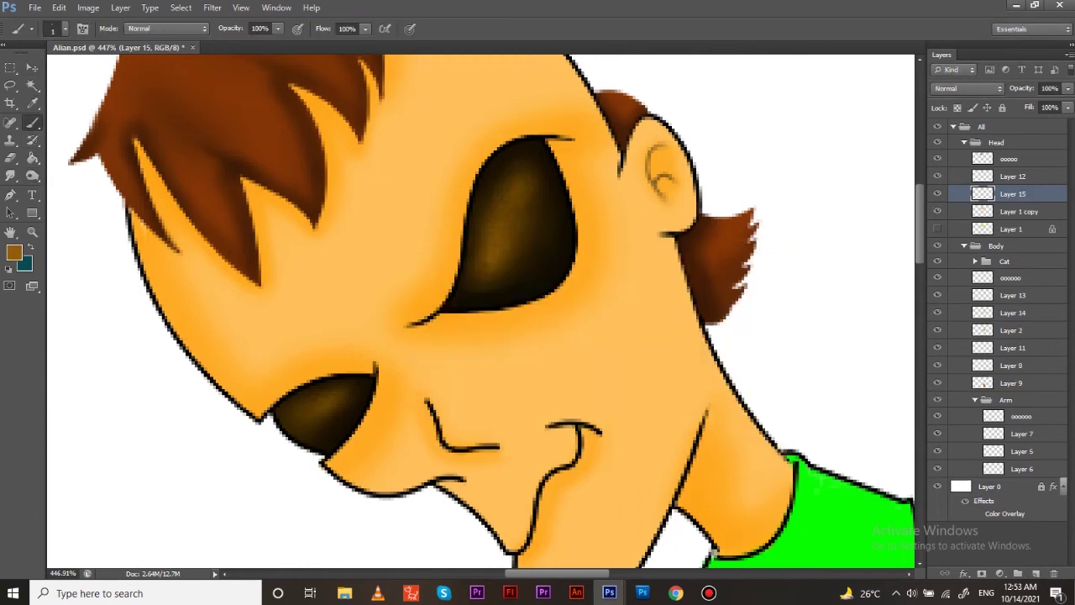
pyautogui.press('[')
pyautogui.moveTo(539, 125)
pyautogui.mouseDown()
pyautogui.moveTo(442, 266)
pyautogui.moveTo(563, 128)
pyautogui.mouseUp()
# Trace a thin line under the large eye and smudge it soft
pyautogui.press('r')
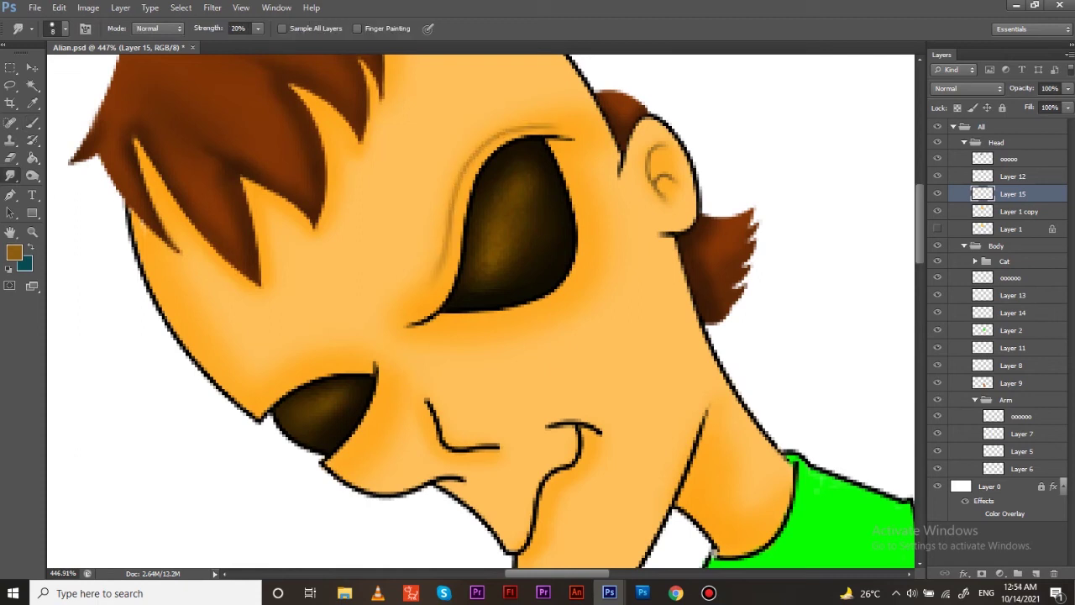
pyautogui.press('b')
pyautogui.moveTo(445, 325); pyautogui.dragTo(592, 191)
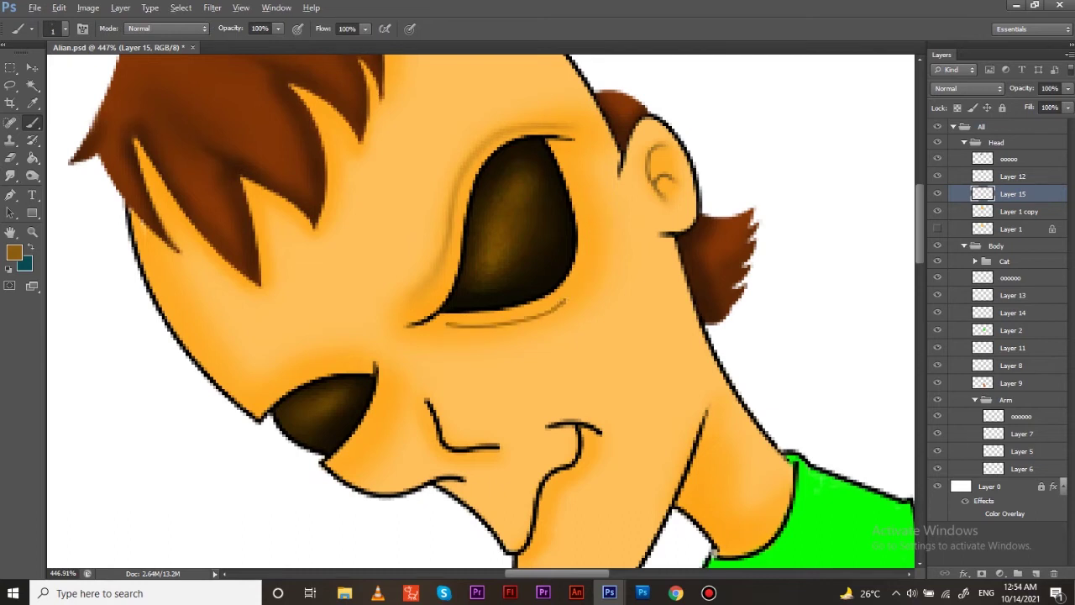
pyautogui.press('r')
pyautogui.moveTo(446, 326); pyautogui.dragTo(590, 195)
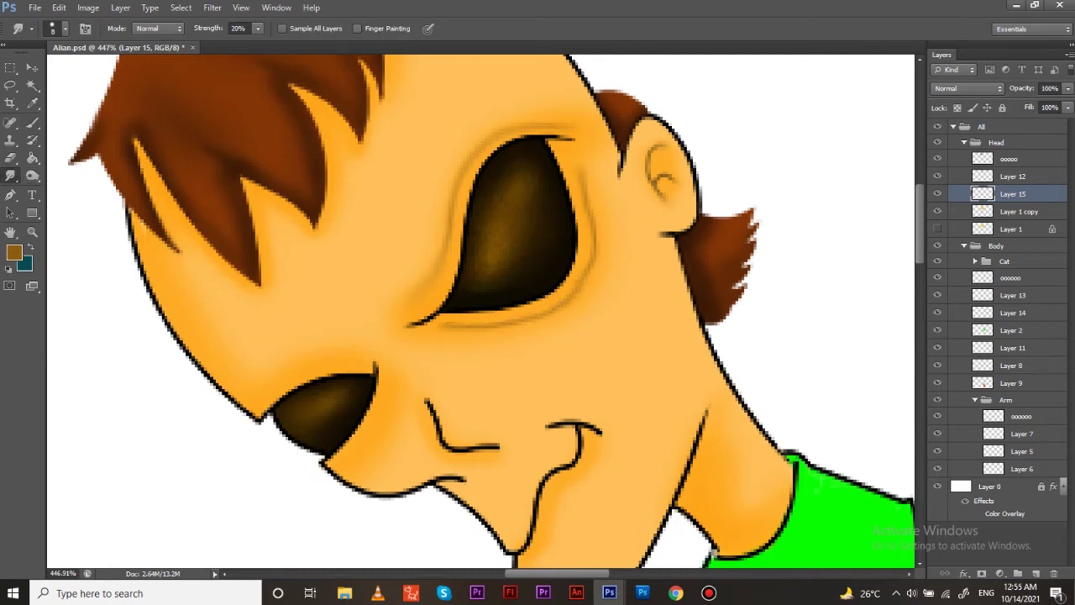
# Paint a light contour line along the cheek edge and smudge it
pyautogui.press('o')
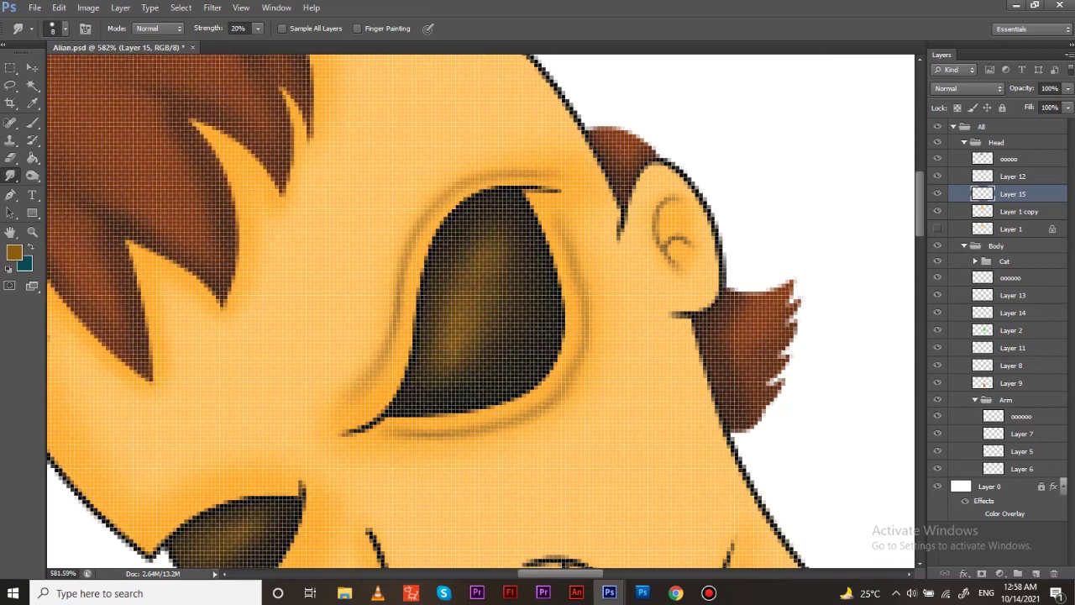
pyautogui.scroll(-3, 479, 311)
pyautogui.press('b')
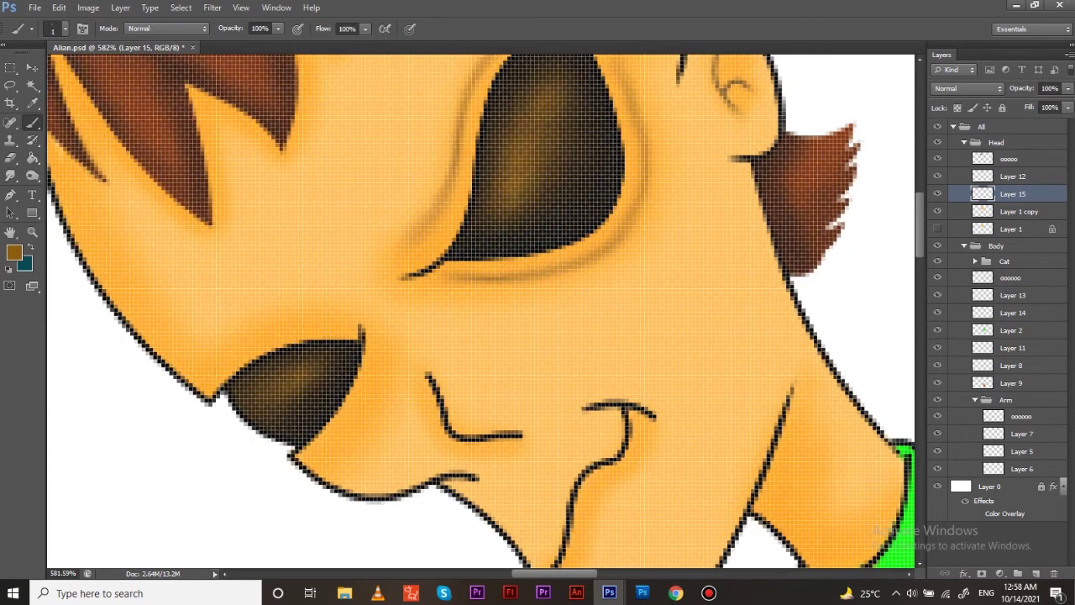
pyautogui.moveTo(202, 382); pyautogui.dragTo(360, 325)
pyautogui.moveTo(378, 361); pyautogui.dragTo(304, 457)
pyautogui.press('r')
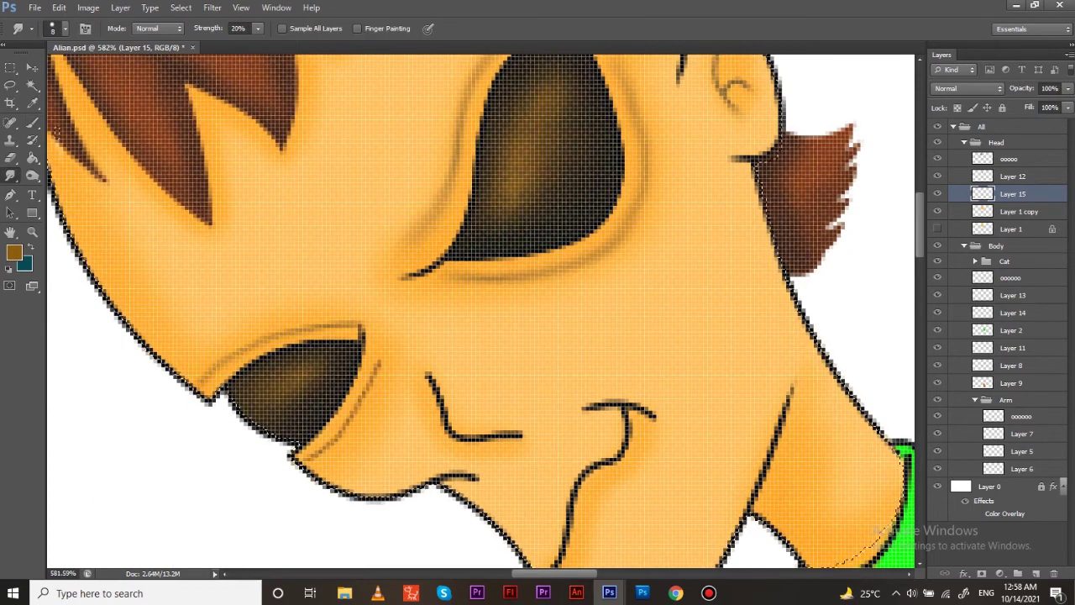
# Select the head outline and zoom out to view the whole character
pyautogui.press('o')
pyautogui.scroll(3, 478, 311)
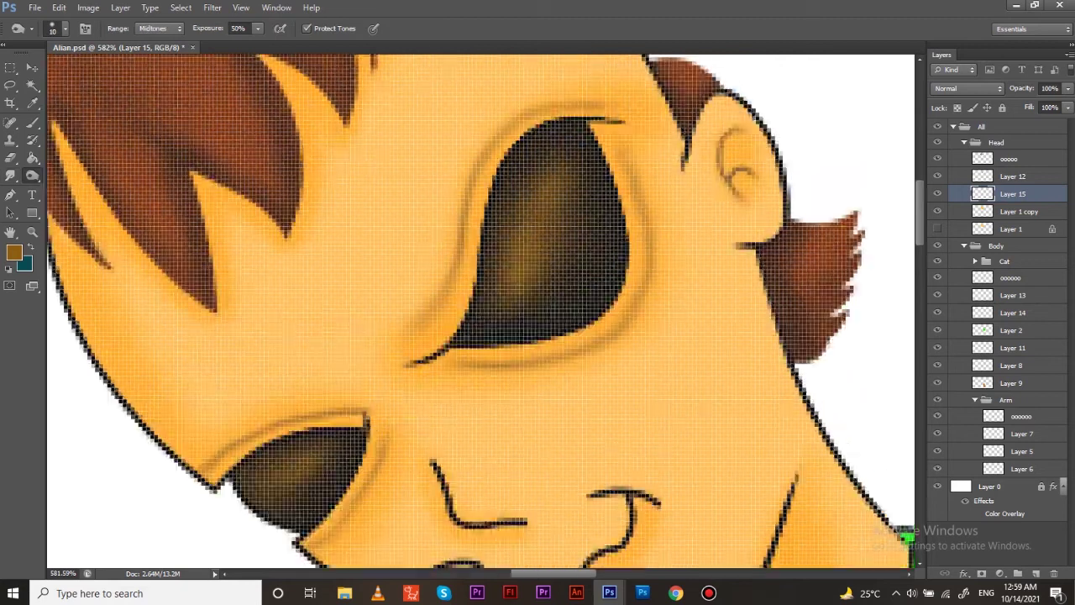
pyautogui.rightClick(15, 175)
pyautogui.click(84, 196)
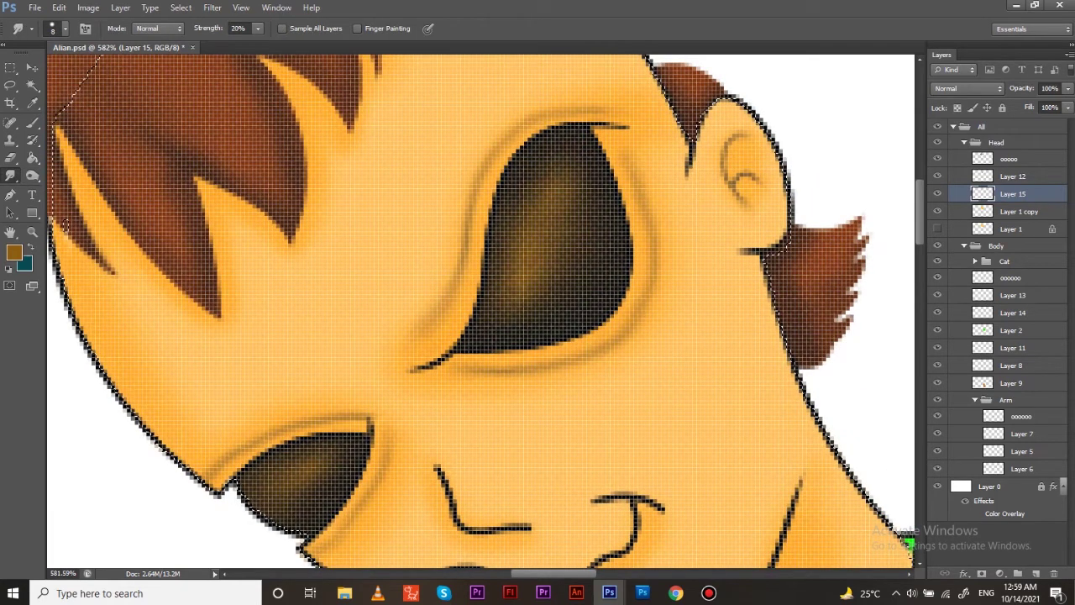
pyautogui.hotkey('ctrl', '1')
pyautogui.press('o')
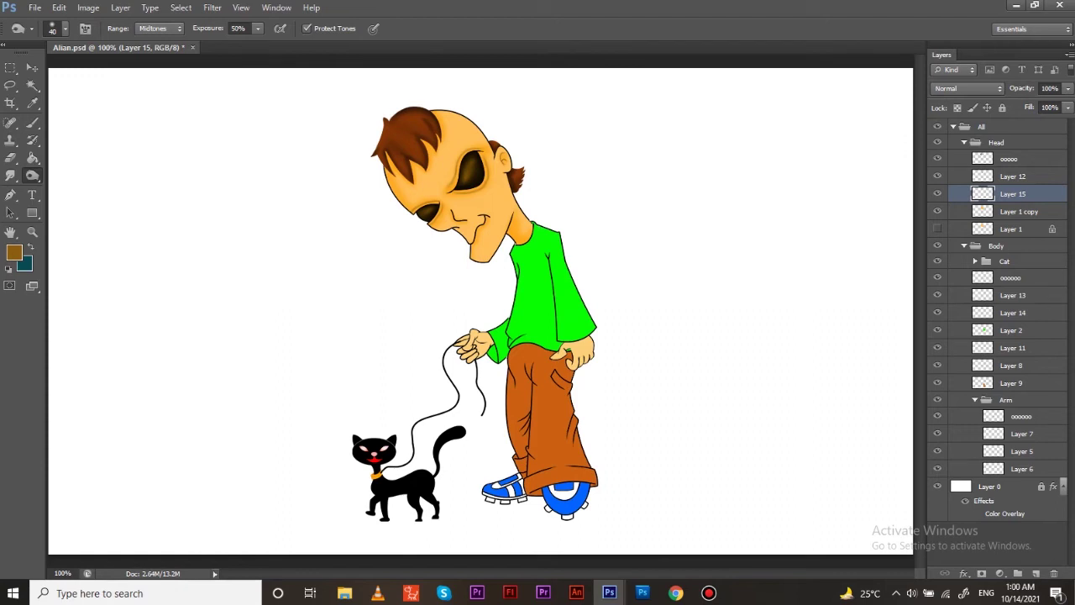
pyautogui.press('z')
pyautogui.scroll(3, 479, 311)
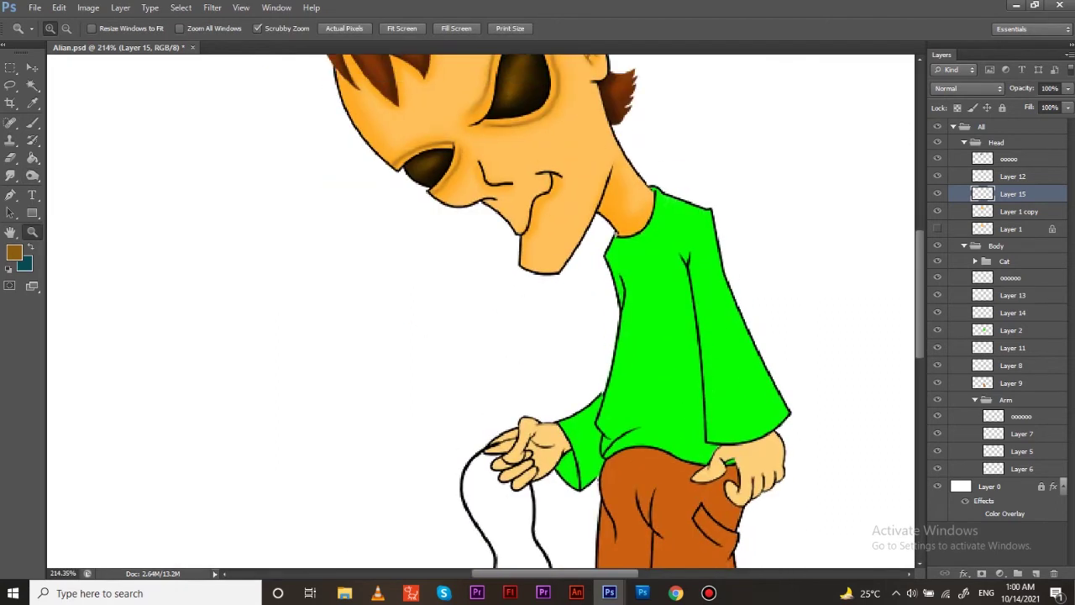
# Undo an accidental sleeve move and make the shirt layer, Layer 2, active
pyautogui.scroll(-3, 479, 311)
pyautogui.scroll(3, 488, 302)
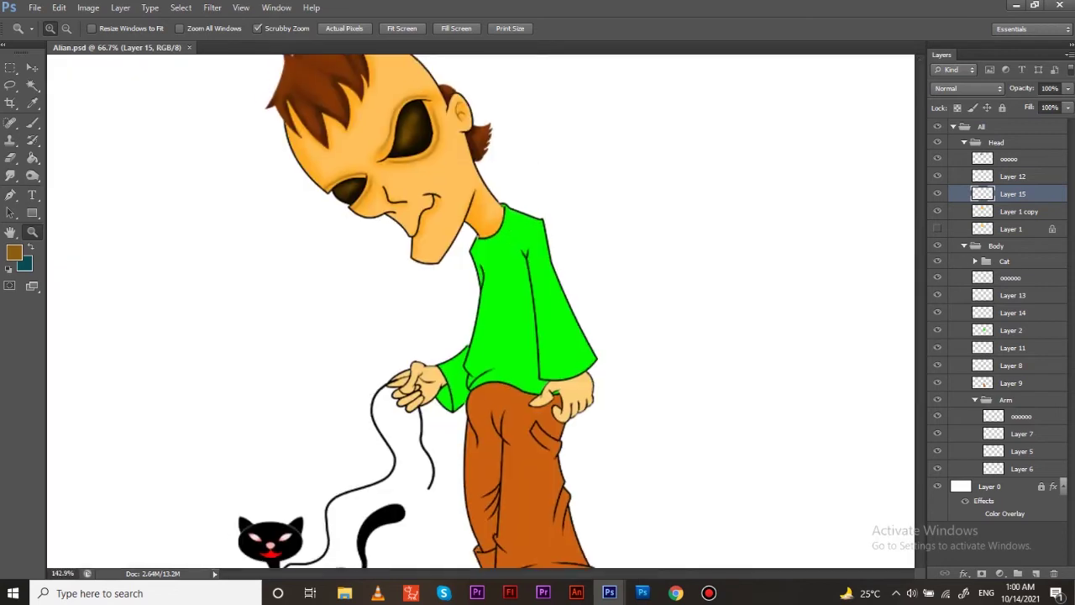
pyautogui.press('v')
pyautogui.hotkey('alt', '[')
pyautogui.press('o')
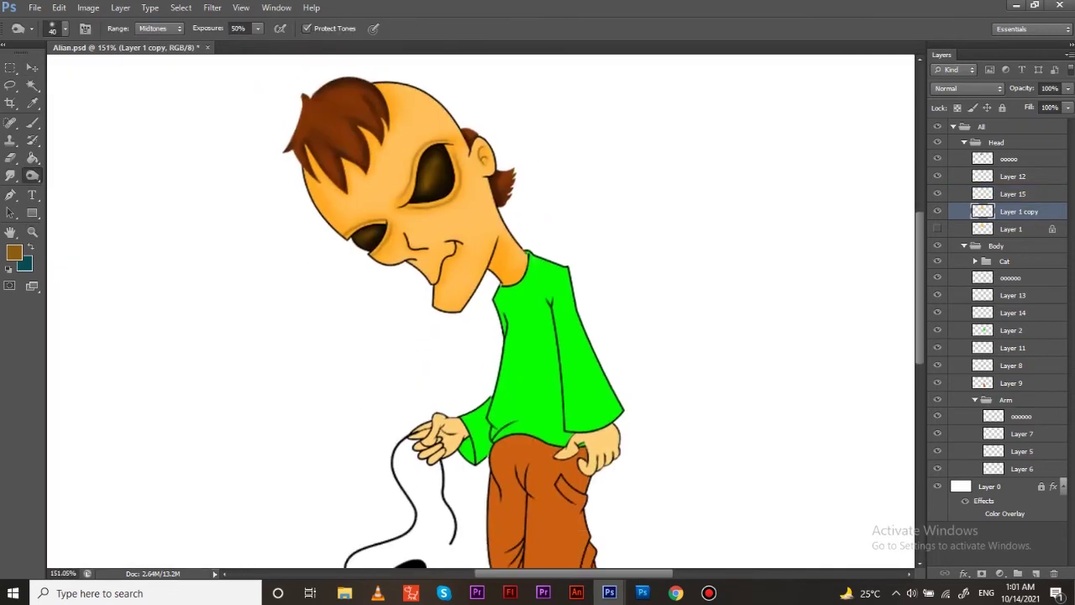
pyautogui.press('v')
pyautogui.click(445, 345)
pyautogui.hotkey('ctrl', 'z')
pyautogui.press('o')
# Sample the shirt's green, load the shirt selection, paint it with a 30px brush, then deselect
pyautogui.press('i')
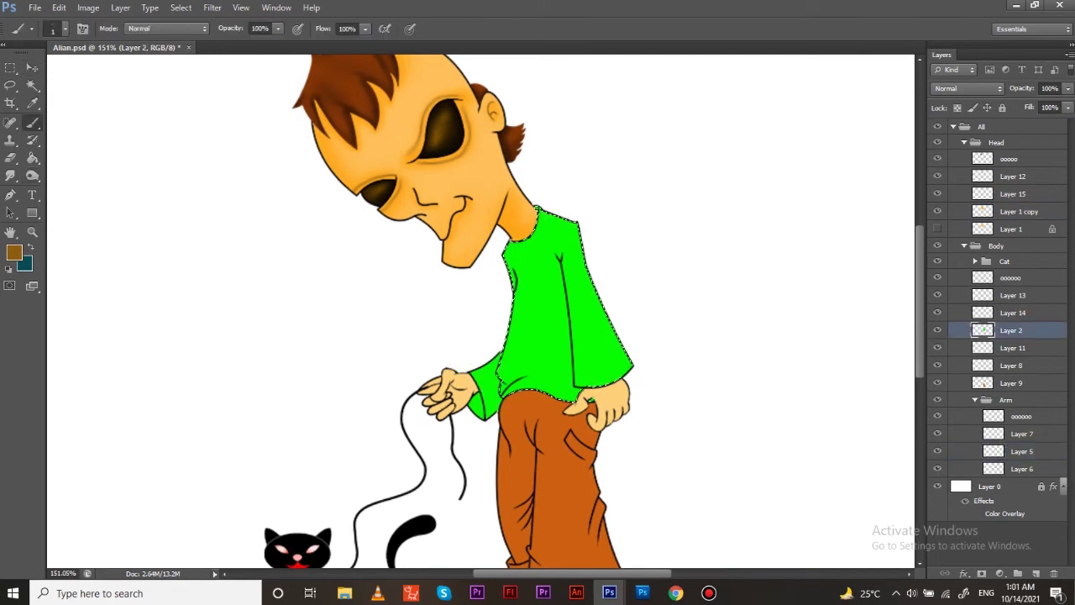
pyautogui.click(529, 277)
pyautogui.click(14, 252)
pyautogui.click(744, 257)
pyautogui.press('b')
pyautogui.press(']')
pyautogui.press(']')
pyautogui.press(']')
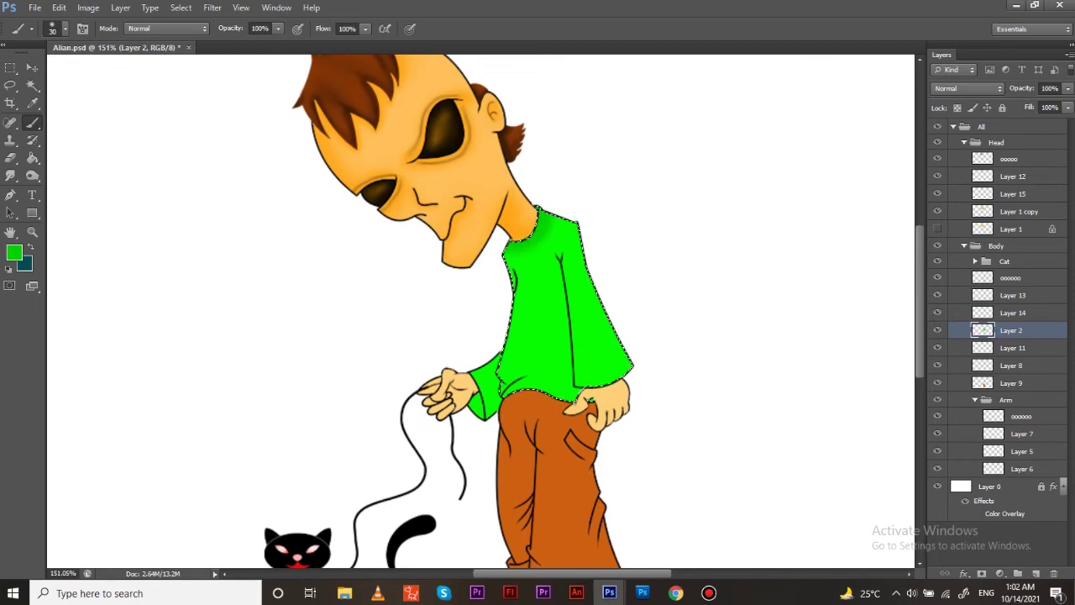
pyautogui.scroll(-3, 538, 311)
pyautogui.press('[')
pyautogui.press('[')
pyautogui.press(']')
pyautogui.press(']')
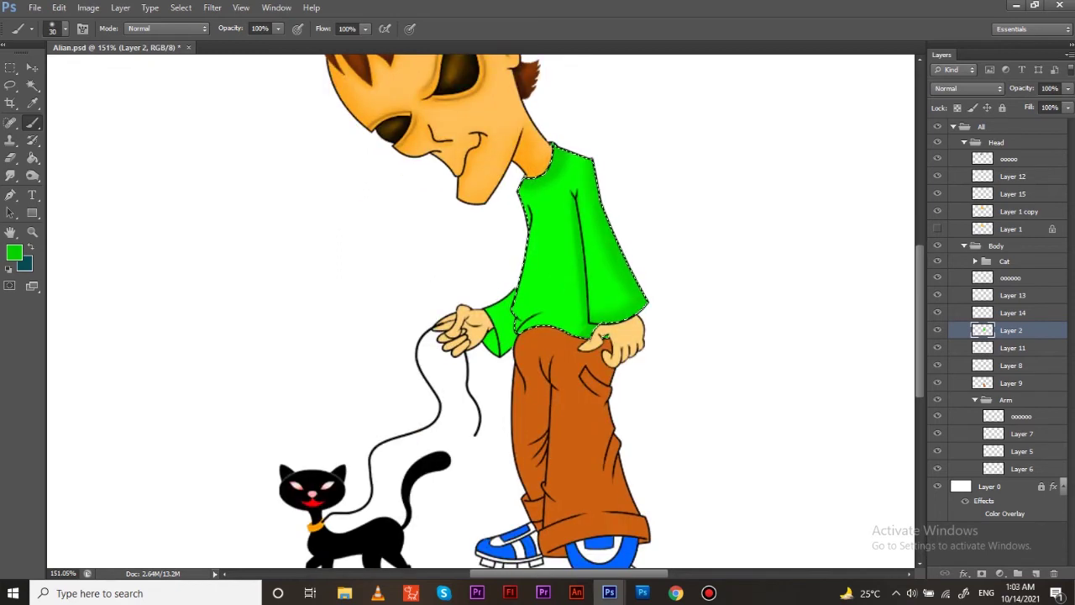
pyautogui.keyDown('ctrl'); pyautogui.click(467, 332); pyautogui.keyUp('ctrl')
pyautogui.hotkey('ctrl', 'd')
# Burn darker green shading onto the sleeve cuff beside the leash hand, then zoom in on the shirt
pyautogui.press('o')
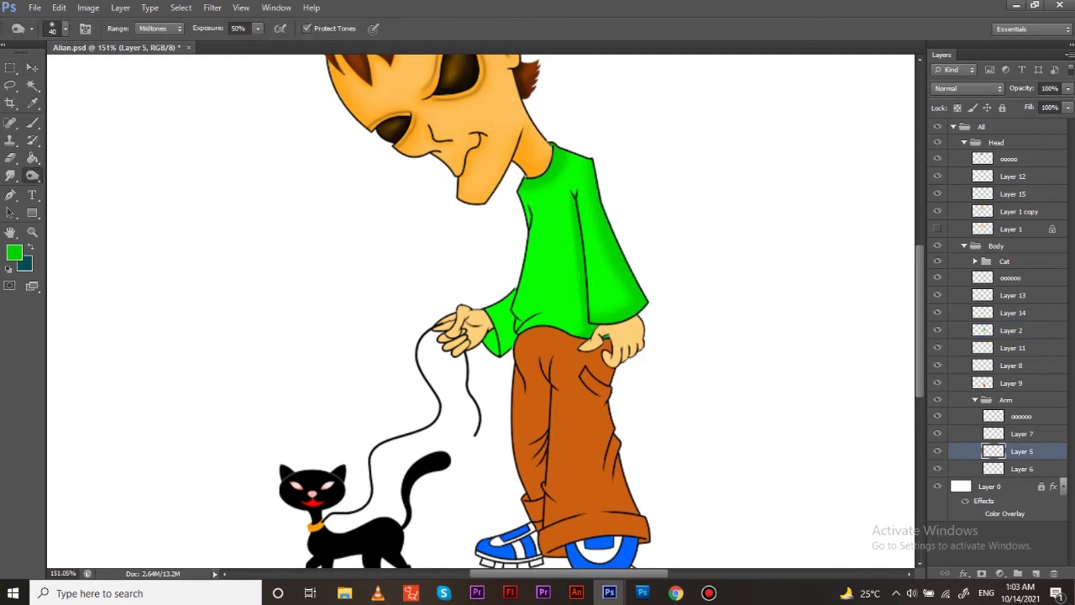
pyautogui.moveTo(504, 328)
pyautogui.mouseDown()
pyautogui.moveTo(496, 319)
pyautogui.moveTo(538, 355)
pyautogui.mouseUp()
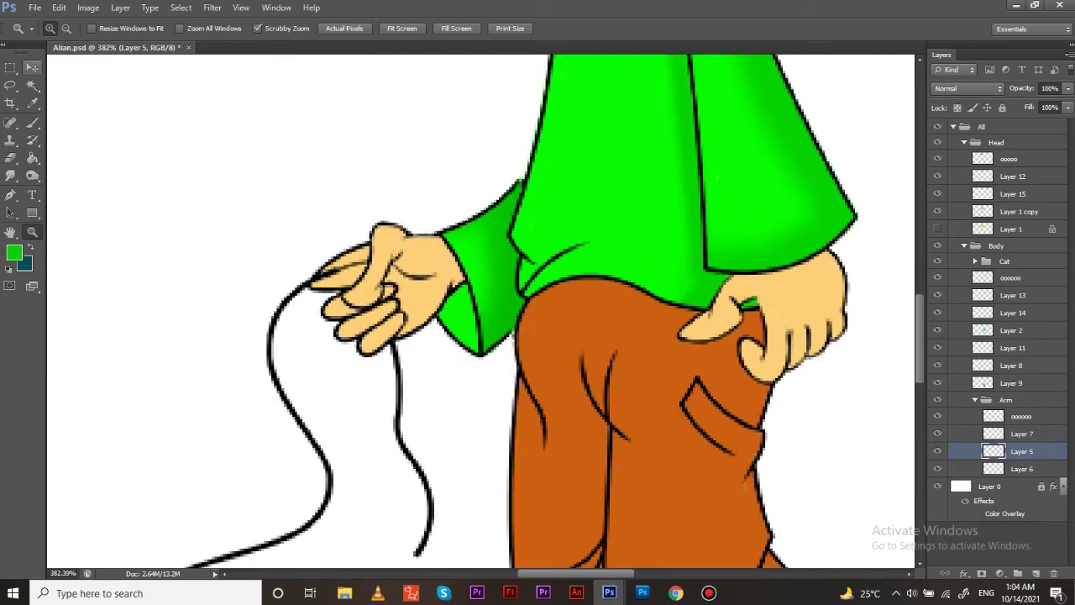
pyautogui.keyDown('ctrl'); pyautogui.click(504, 356); pyautogui.keyUp('ctrl')
pyautogui.press('b')
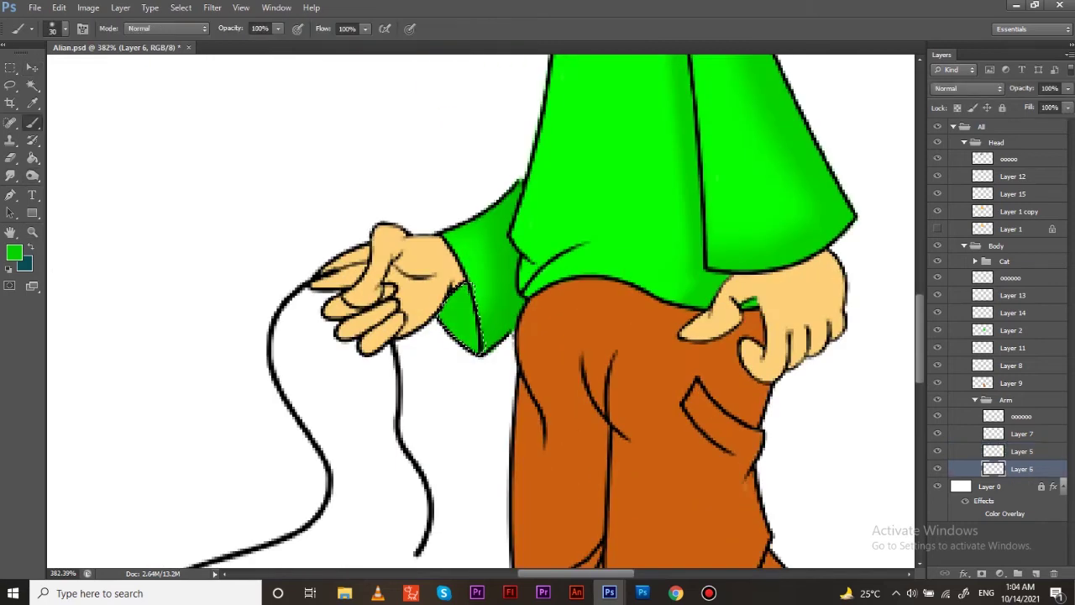
pyautogui.press('o')
pyautogui.moveTo(447, 301)
pyautogui.mouseDown()
pyautogui.moveTo(471, 325)
pyautogui.moveTo(453, 349)
pyautogui.moveTo(470, 346)
pyautogui.mouseUp()
pyautogui.hotkey('ctrl', '1')
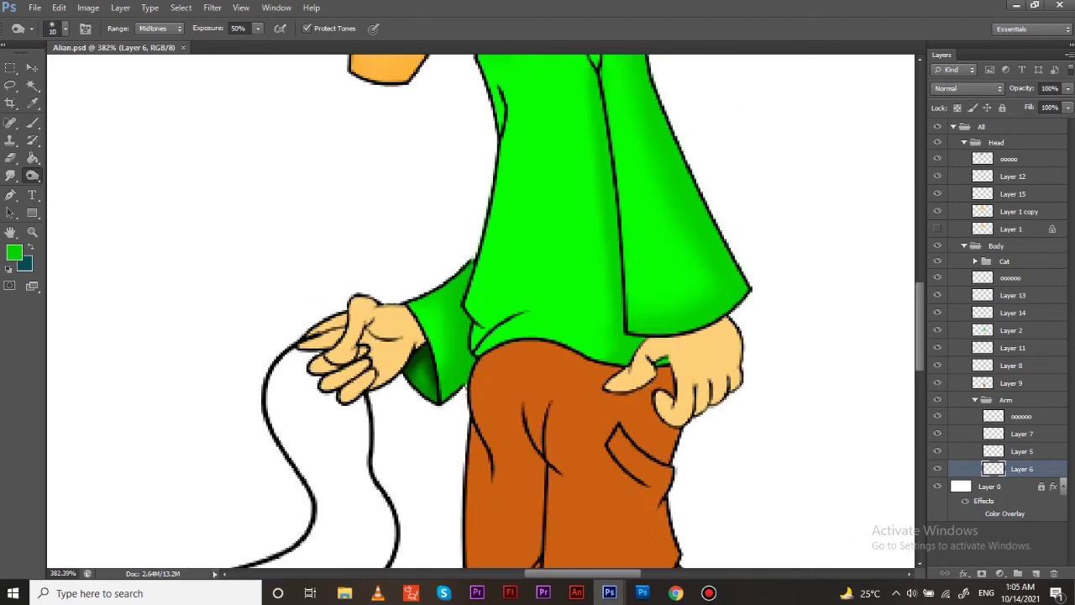
pyautogui.press('z')
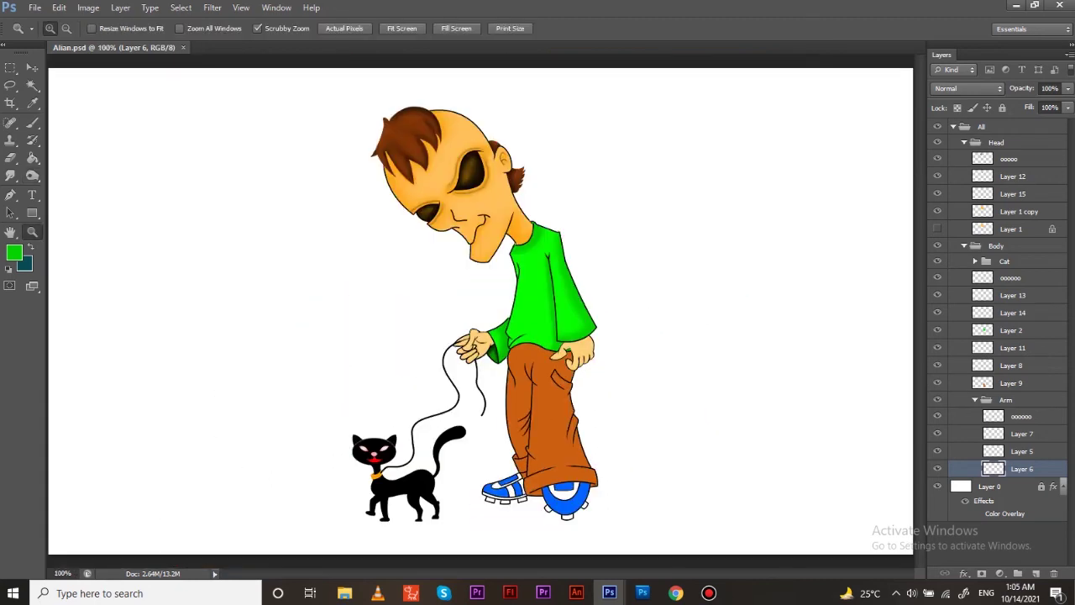
pyautogui.moveTo(490, 306); pyautogui.dragTo(538, 306)
# Burn darker green shading into the shirt on Layer 2 and the sleeve cuffs on Layers 8 and 7
pyautogui.click(1011, 330)
pyautogui.keyDown('ctrl'); pyautogui.click(983, 330); pyautogui.keyUp('ctrl')
pyautogui.press('b')
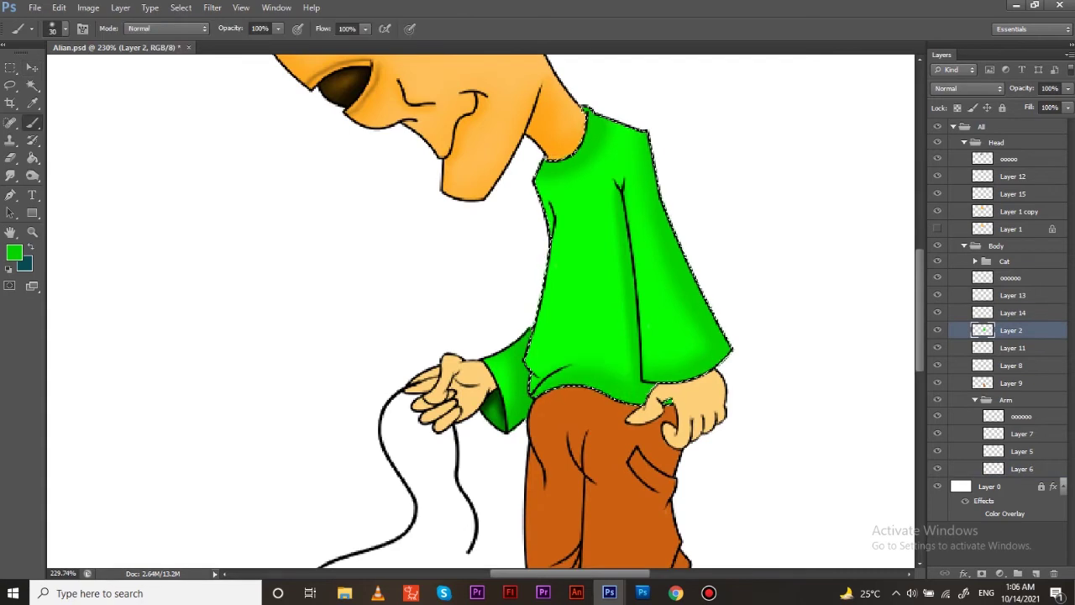
pyautogui.hotkey('ctrl', 'd')
pyautogui.press('v')
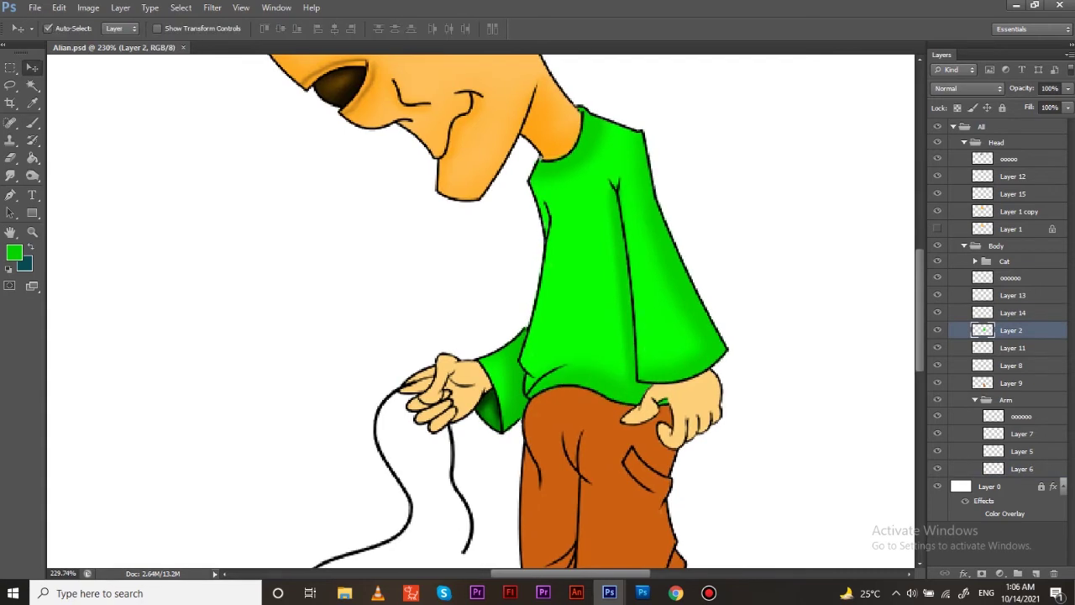
pyautogui.hotkey('alt', '[')
pyautogui.hotkey('alt', '[')
pyautogui.press('o')
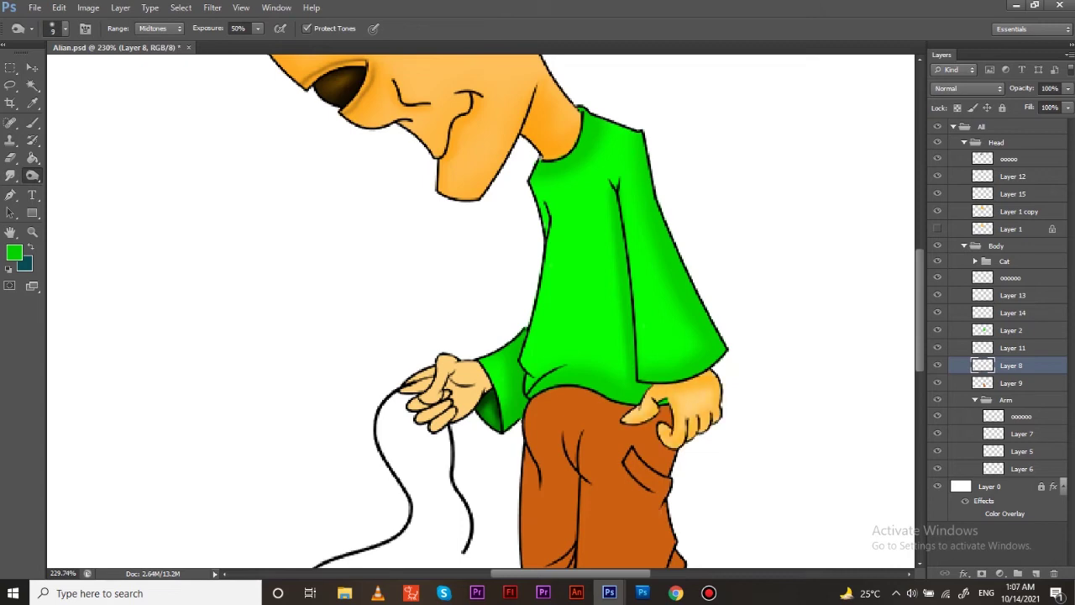
pyautogui.hotkey('alt', '[')
pyautogui.hotkey('alt', '[')
pyautogui.hotkey('alt', '[')
pyautogui.scroll(1, 538, 311)
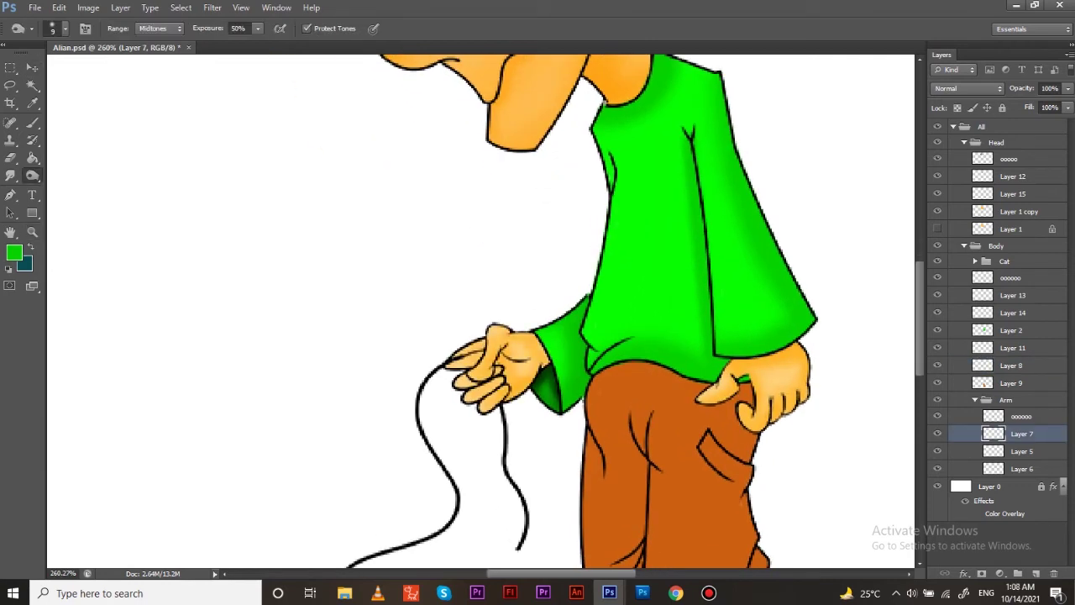
pyautogui.hotkey('ctrl', '1')
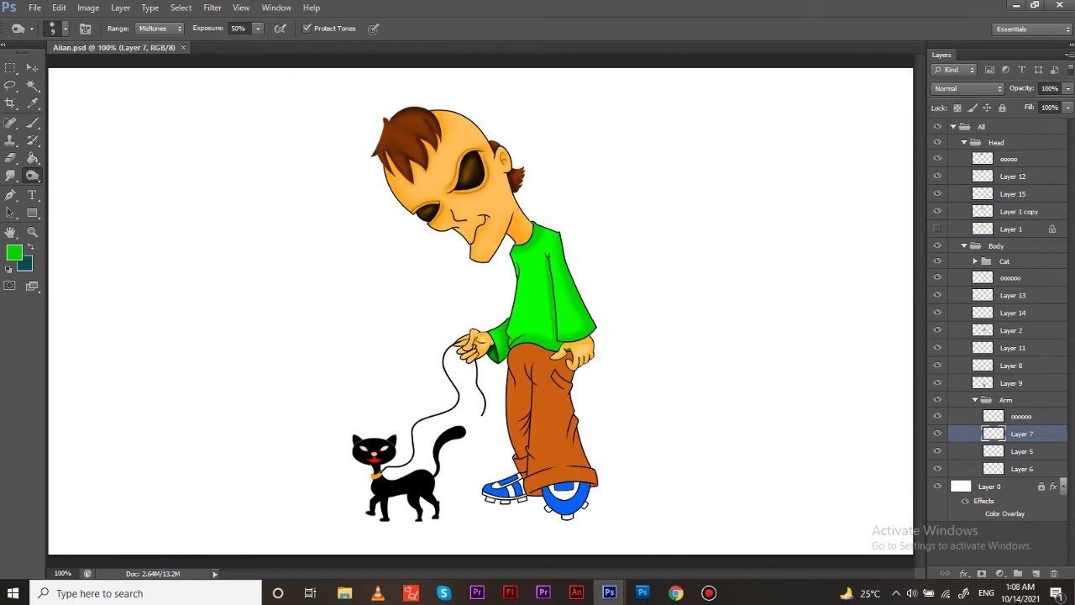
# Make the trousers' Layer 9 active and burn a darker band along the waistband
pyautogui.press('v')
pyautogui.scroll(2, 498, 418)
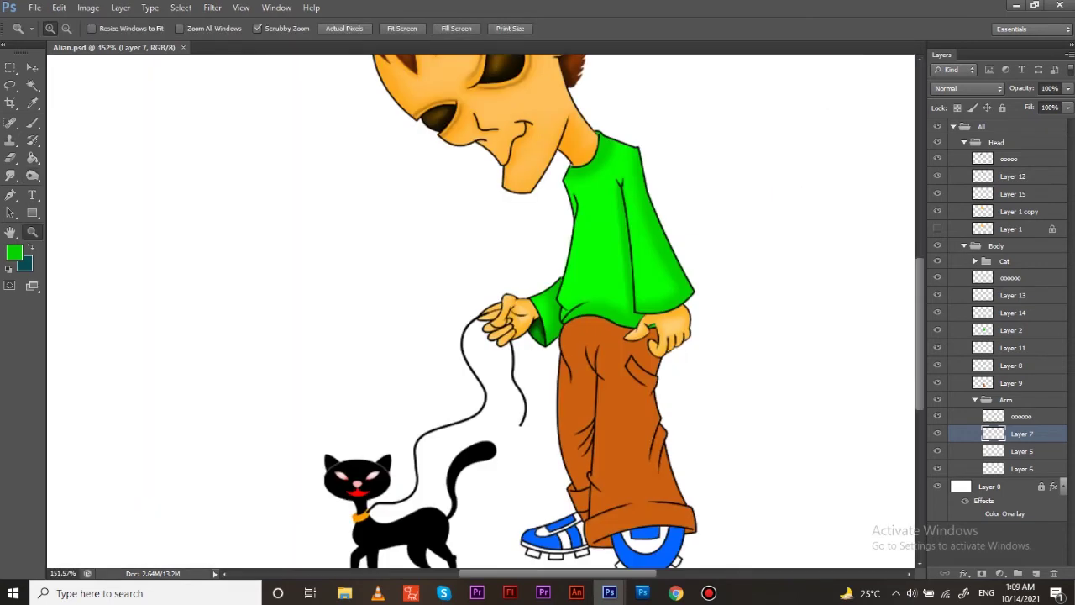
pyautogui.scroll(2, 497, 417)
pyautogui.scroll(1, 497, 418)
pyautogui.hotkey('alt', ']')
pyautogui.hotkey('alt', ']')
pyautogui.hotkey('alt', ']')
pyautogui.press('o')
pyautogui.moveTo(521, 290); pyautogui.dragTo(639, 311)
# Load the trousers as a selection and burn folds with a 10–15 px Burn brush
pyautogui.scroll(-2, 588, 336)
pyautogui.scroll(-1, 571, 294)
pyautogui.keyDown('ctrl'); pyautogui.click(982, 382); pyautogui.keyUp('ctrl')
pyautogui.press('[')
pyautogui.press('[')
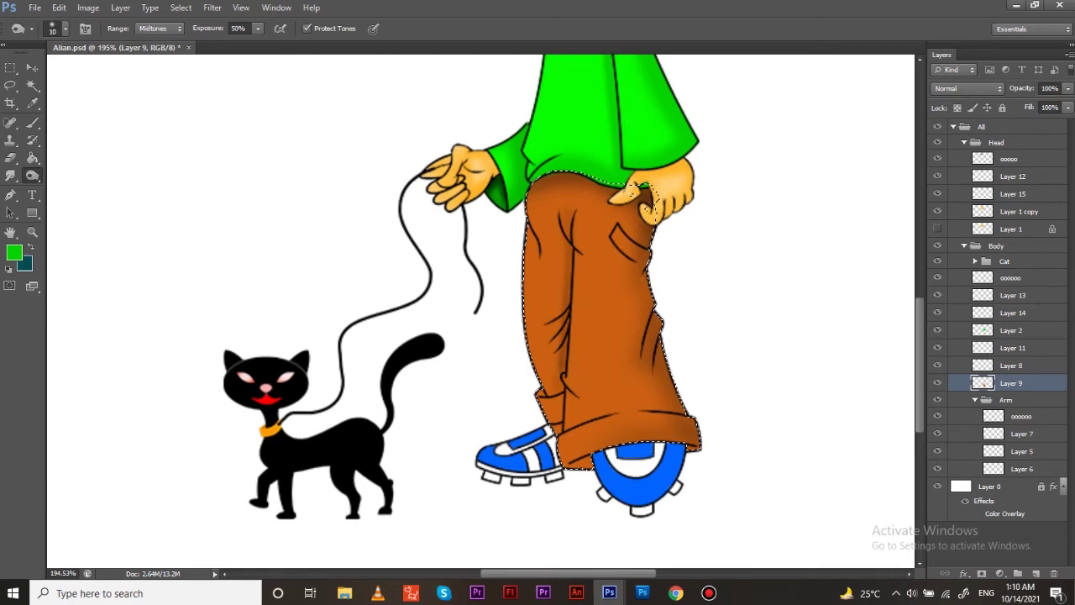
pyautogui.press(']')
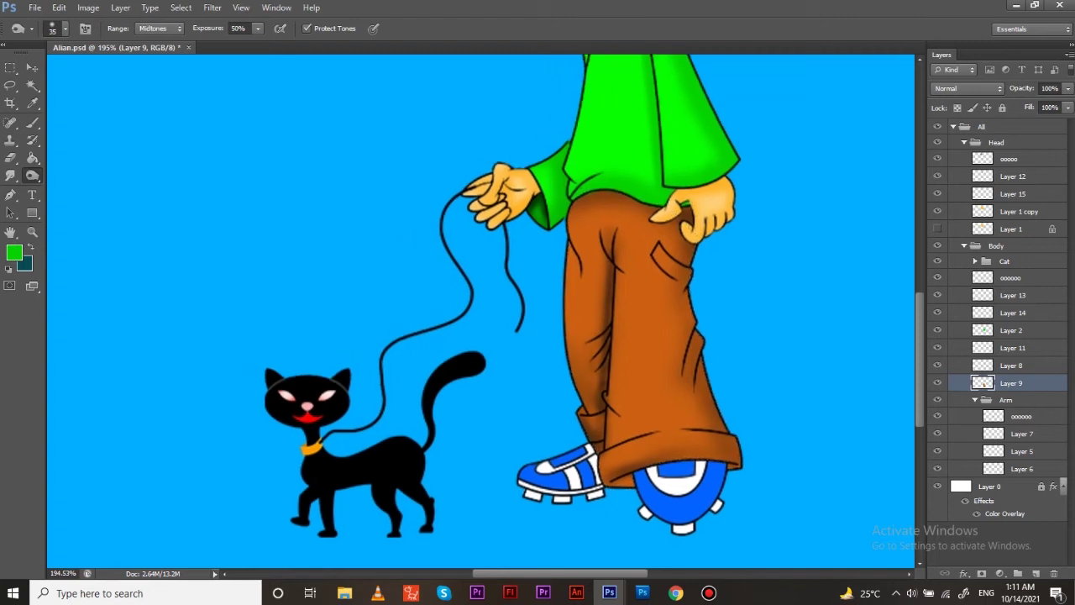
# Clear the trousers selection, make the shoes' Layer 13 active and load the shoes as a selection
pyautogui.hotkey('ctrl', 'd')
pyautogui.press('v')
pyautogui.click(1012, 295)
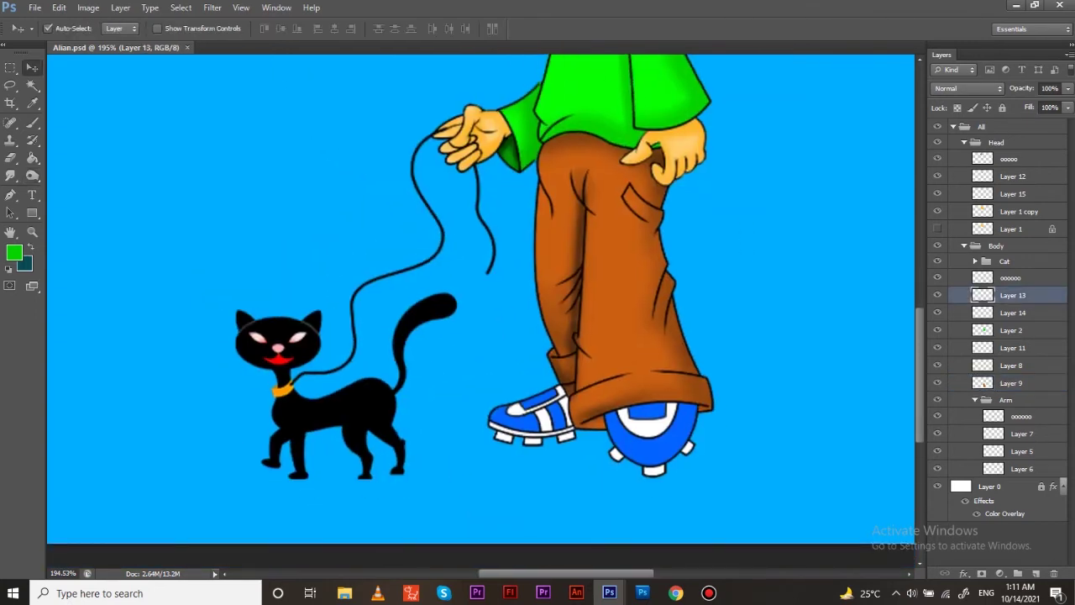
pyautogui.press('z')
pyautogui.keyDown('ctrl'); pyautogui.click(982, 295); pyautogui.keyUp('ctrl')
pyautogui.scroll(2, 598, 521)
pyautogui.press('o')
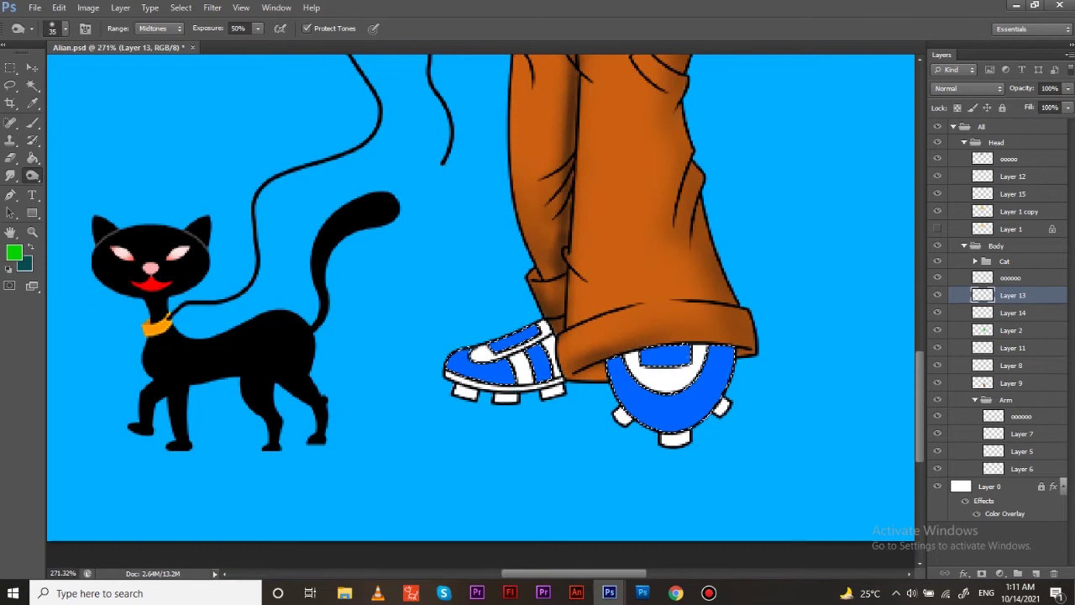
# Set a darker version of the sampled shoe blue as the brush colour and zoom in on the shoes
pyautogui.press('i')
pyautogui.click(664, 386)
pyautogui.click(13, 252)
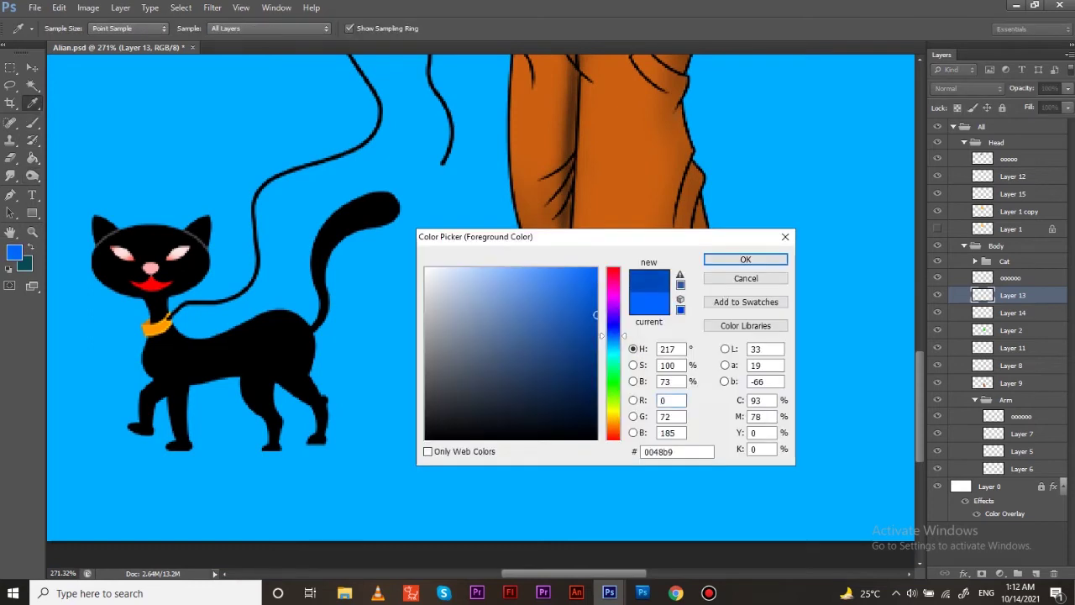
pyautogui.press('Return')
pyautogui.press('b')
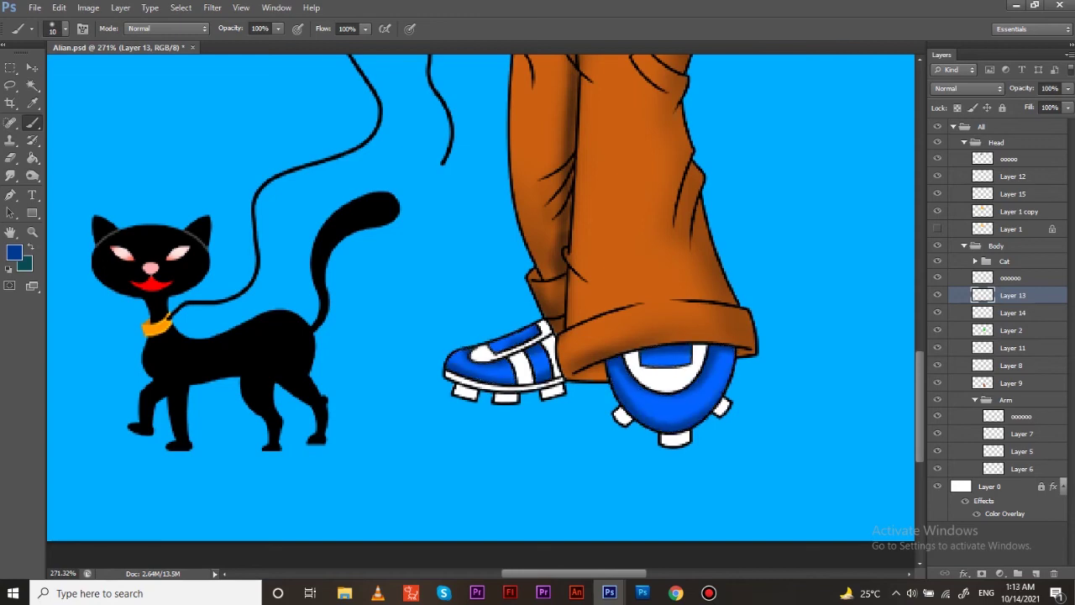
pyautogui.hotkey('ctrl', '0')
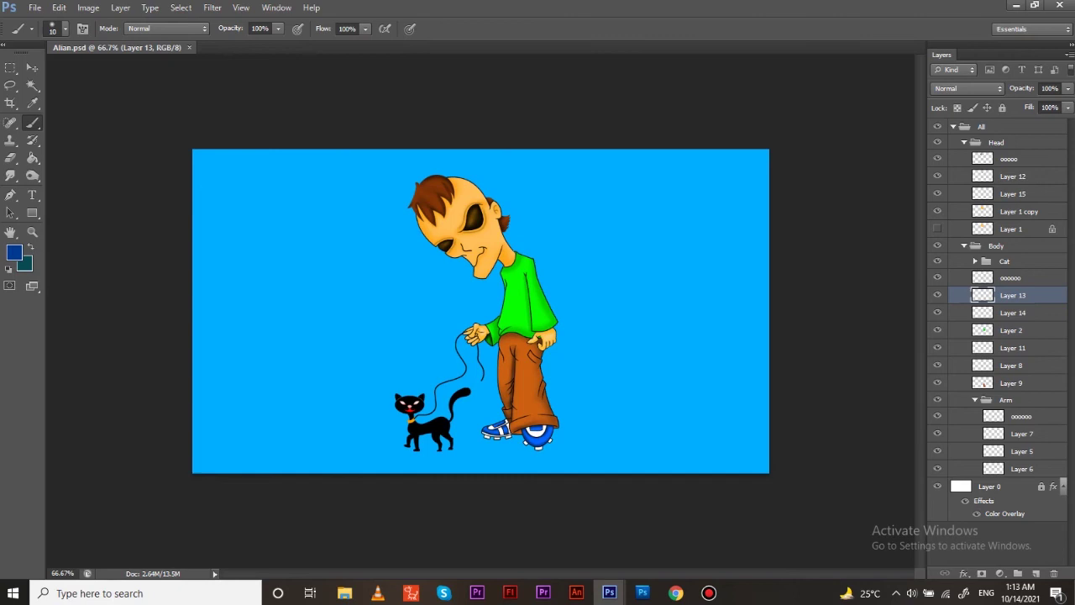
pyautogui.press('z')
pyautogui.click(306, 246)
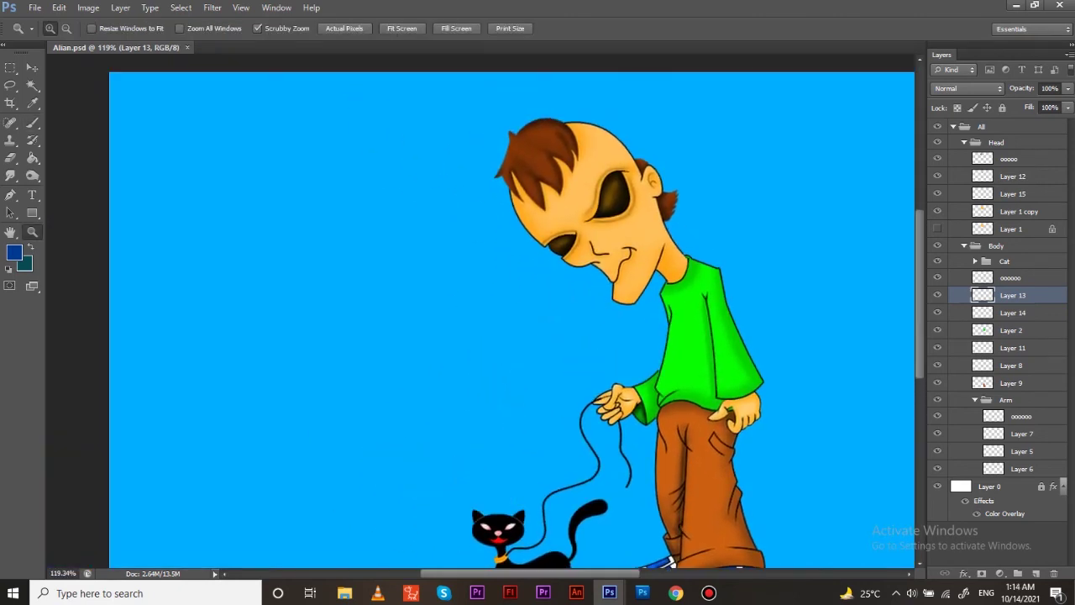
pyautogui.moveTo(504, 320); pyautogui.dragTo(476, 328)
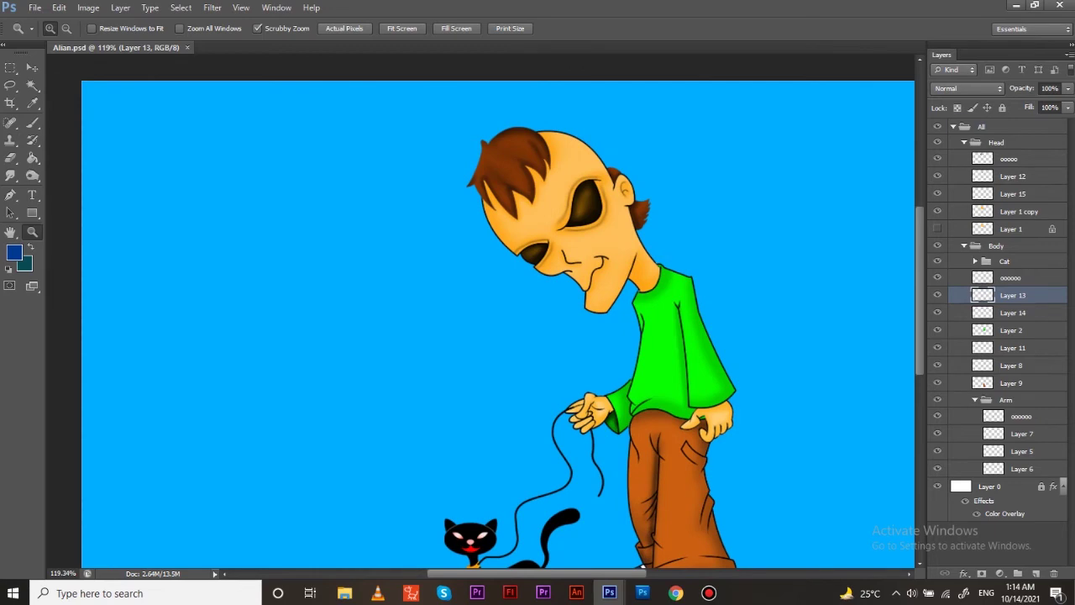
pyautogui.scroll(-3, 728, 516)
pyautogui.moveTo(728, 516); pyautogui.dragTo(840, 516)
# On Layer 14, paint light grey shading on the white parts of both shoes
pyautogui.hotkey('alt', '[')
pyautogui.press('b')
pyautogui.click(14, 252)
pyautogui.click(428, 303)
pyautogui.click(744, 260)
pyautogui.moveTo(697, 330); pyautogui.dragTo(777, 324)
pyautogui.moveTo(593, 302); pyautogui.dragTo(618, 370)
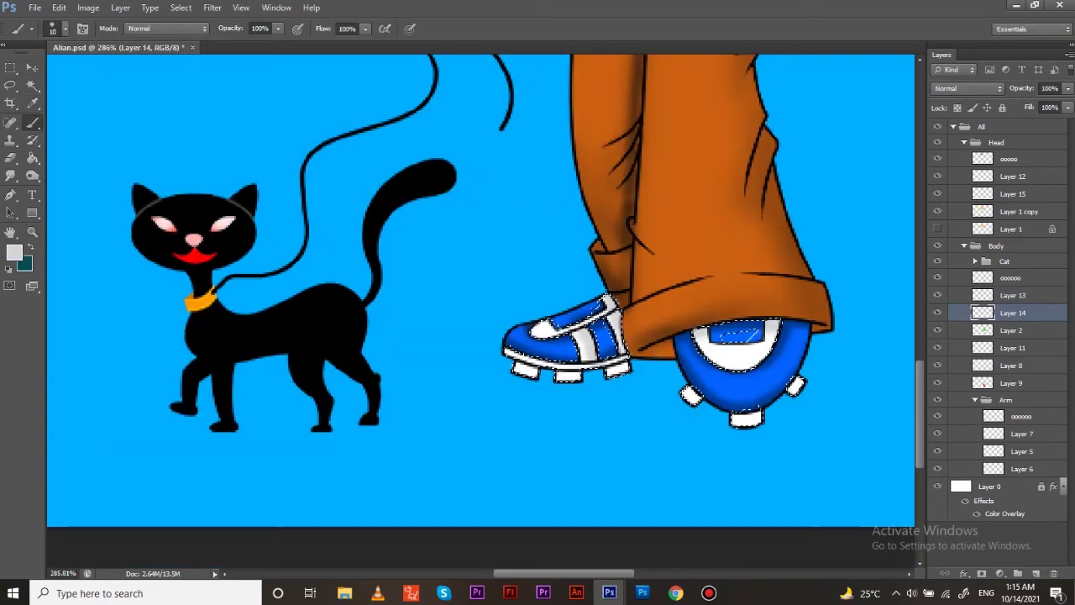
pyautogui.hotkey('ctrl', '1')
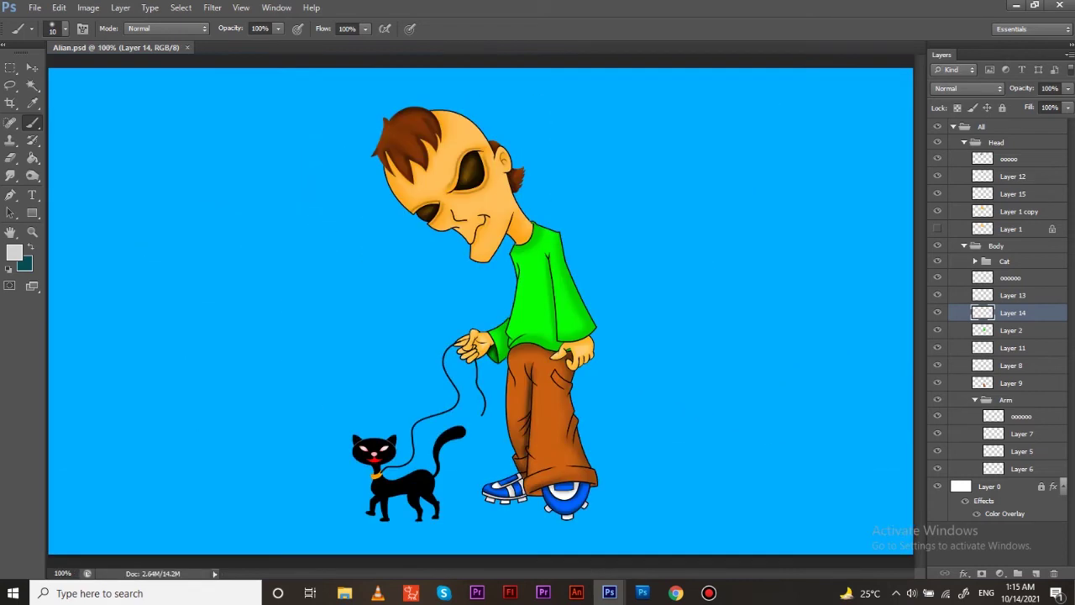
pyautogui.press('v')
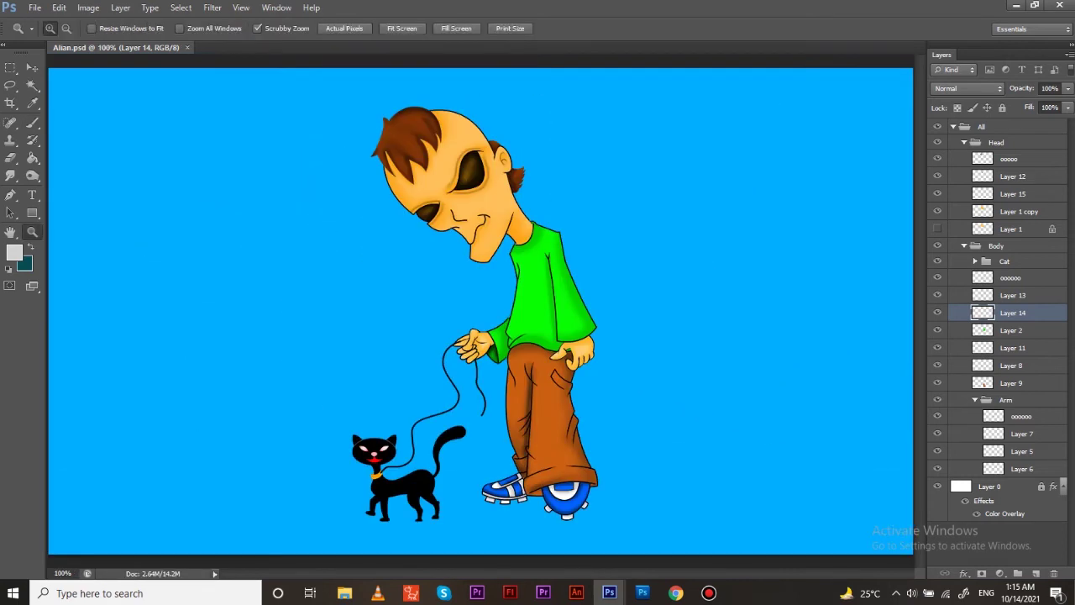
pyautogui.scroll(10, 374, 454)
# Paint both of the black cat's eyes dark red on Layer 10
pyautogui.click(453, 319)
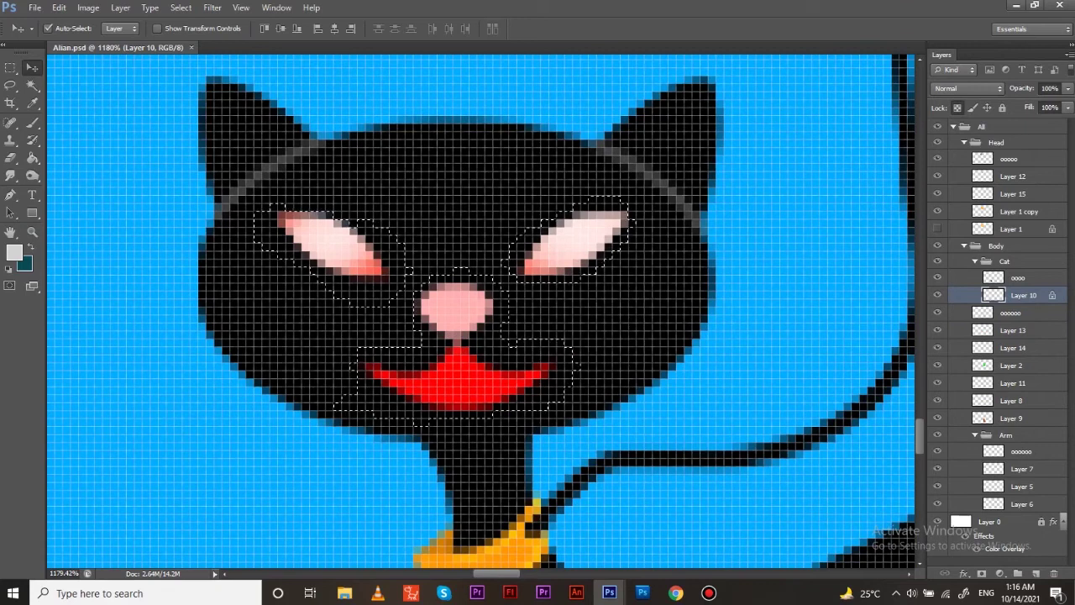
pyautogui.press('b')
pyautogui.click(13, 252)
pyautogui.click(588, 370)
pyautogui.click(747, 257)
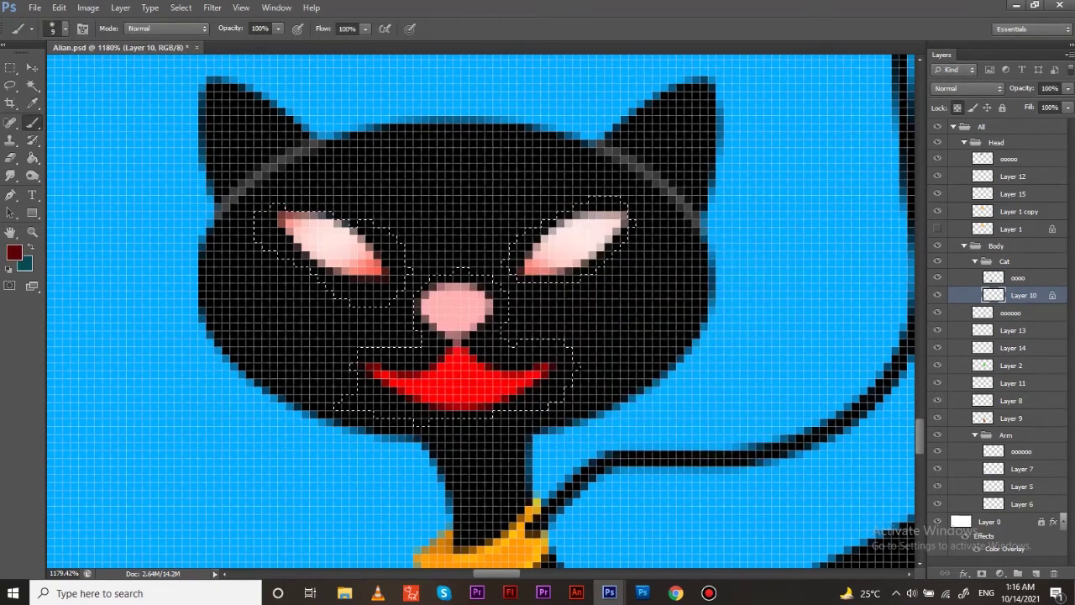
pyautogui.moveTo(546, 256); pyautogui.dragTo(613, 220)
pyautogui.moveTo(289, 225); pyautogui.dragTo(370, 262)
pyautogui.hotkey('ctrl', '1')
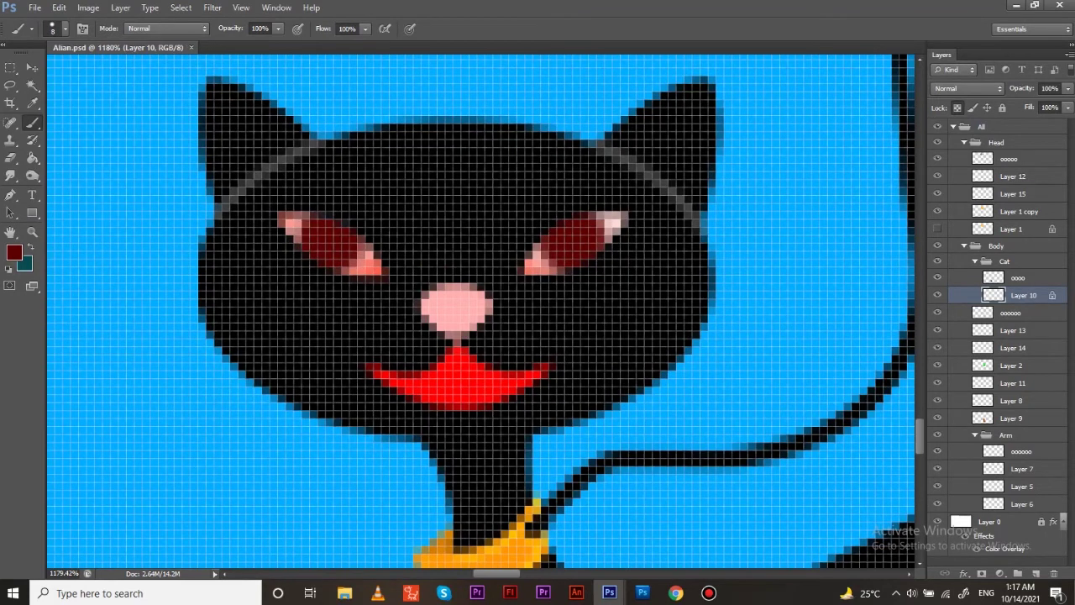
# Zoom in on the cat and make the oooo layer active
pyautogui.press('z')
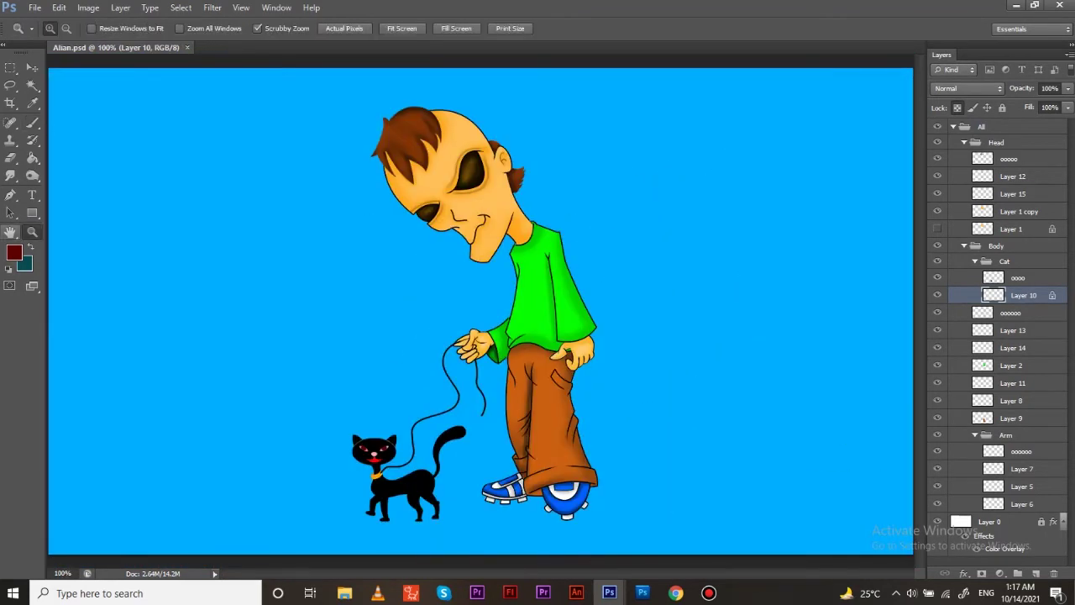
pyautogui.moveTo(330, 502); pyautogui.dragTo(403, 503)
pyautogui.press('v')
pyautogui.click(1018, 277)
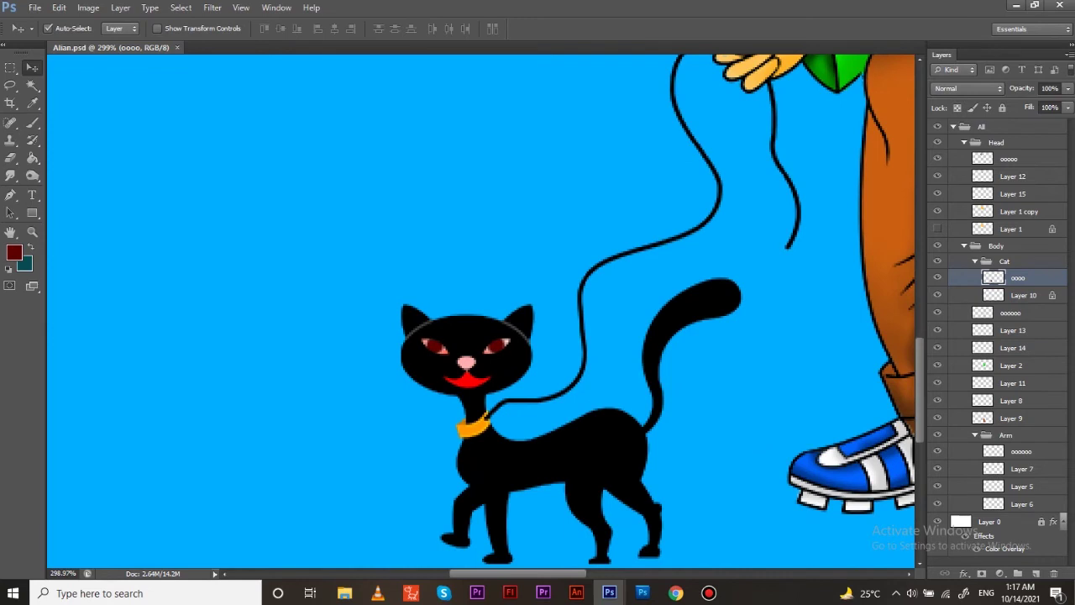
pyautogui.press('z')
pyautogui.moveTo(404, 341); pyautogui.dragTo(429, 340)
# Back on Layer 10, set a brighter green as the brush colour and zoom out to the whole character
pyautogui.press('v')
pyautogui.click(1023, 295)
pyautogui.press('i')
pyautogui.click(13, 252)
pyautogui.moveTo(596, 379); pyautogui.dragTo(595, 345)
pyautogui.click(745, 260)
pyautogui.press('b')
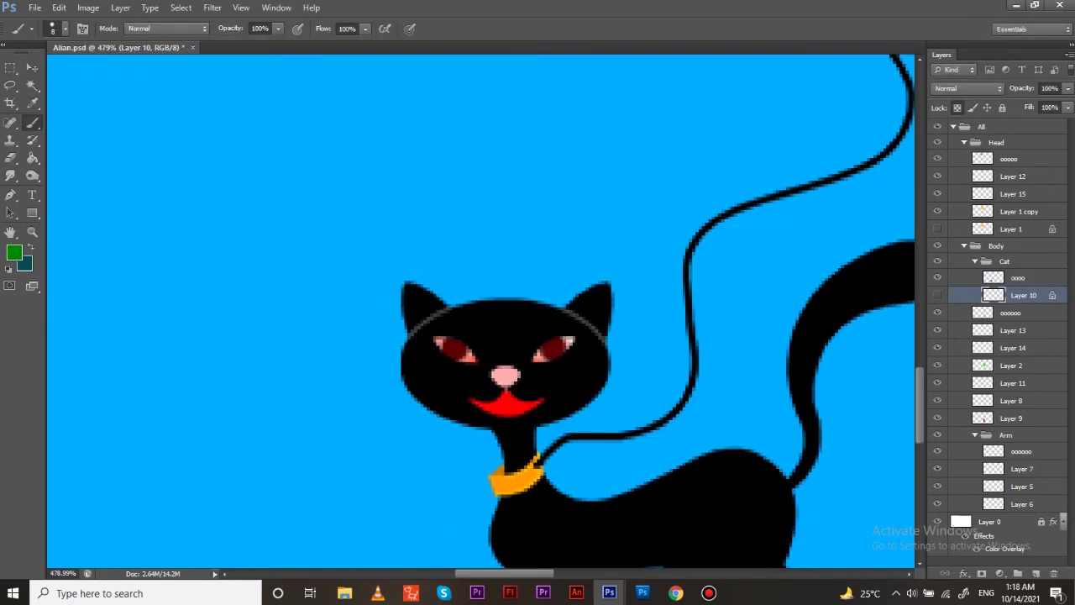
pyautogui.press('z')
pyautogui.hotkey('ctrl', '-')
pyautogui.hotkey('ctrl', '-')
pyautogui.hotkey('ctrl', '-')
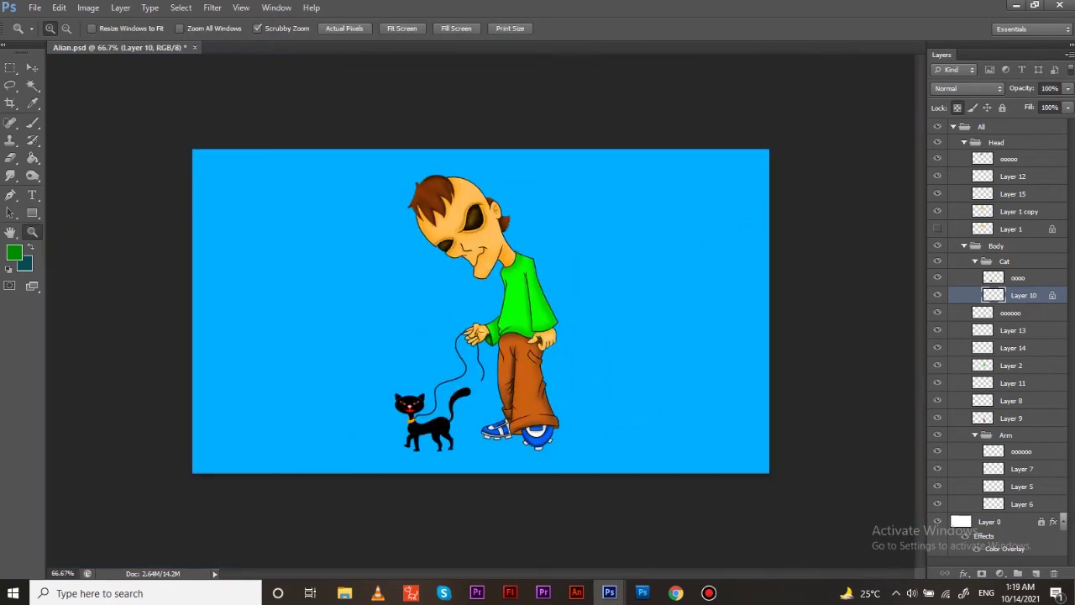
# Zoom in on the boy's head, select the ooooo outline layer and set a brown brush colour
pyautogui.hotkey('ctrl', '+')
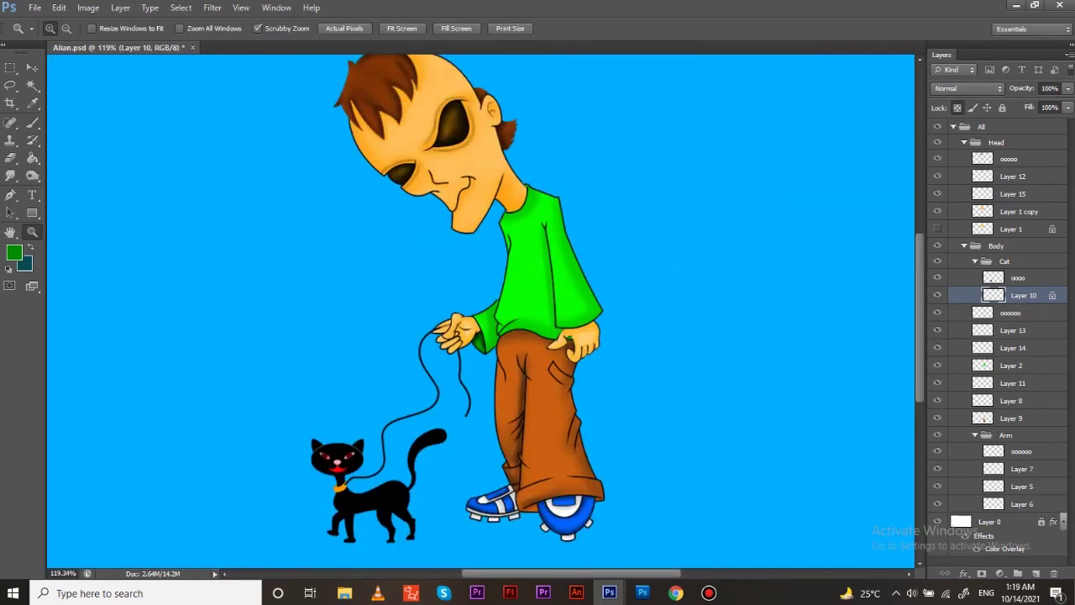
pyautogui.moveTo(402, 73); pyautogui.dragTo(454, 74)
pyautogui.moveTo(504, 168); pyautogui.dragTo(547, 168)
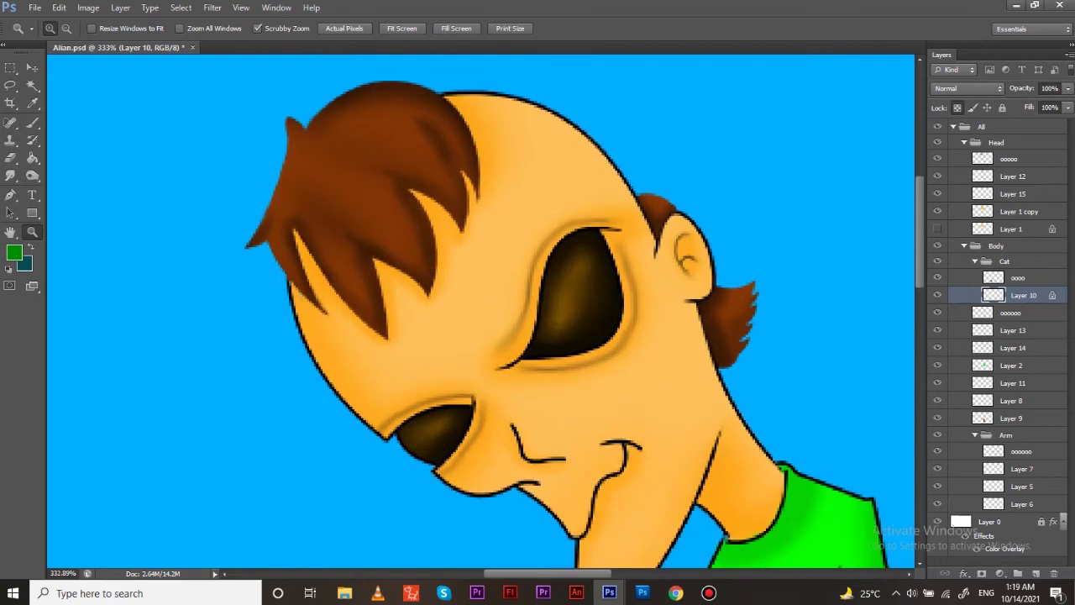
pyautogui.press('v')
pyautogui.keyDown('ctrl'); pyautogui.click(546, 387); pyautogui.keyUp('ctrl')
pyautogui.press('b')
pyautogui.click(13, 252)
pyautogui.click(336, 252)
pyautogui.click(747, 257)
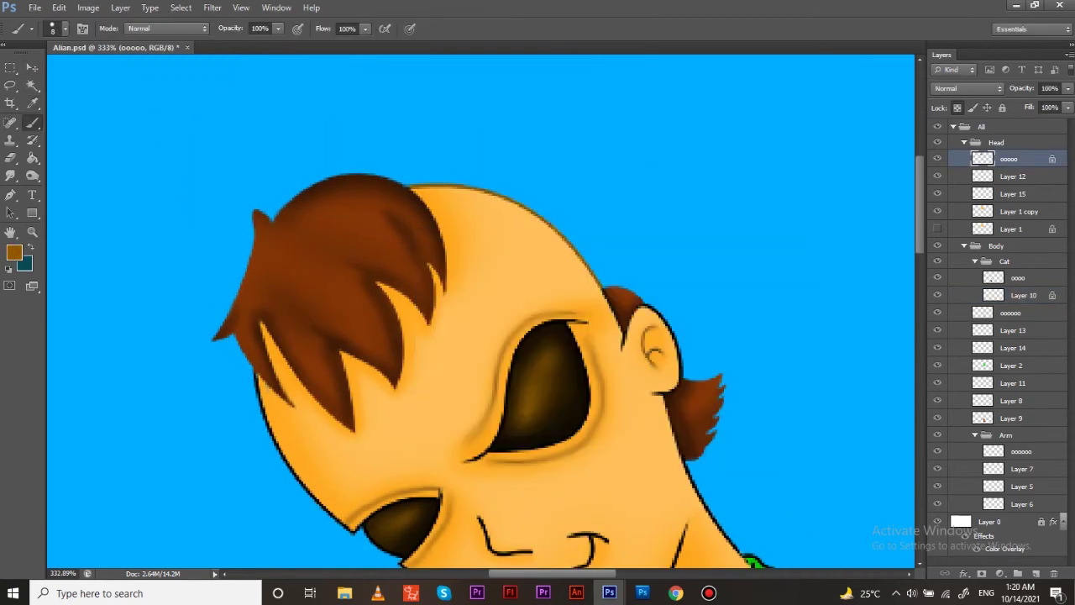
# Repaint the black face-edge outlines around the mouth and nose in brown
pyautogui.moveTo(470, 336); pyautogui.dragTo(536, 269)
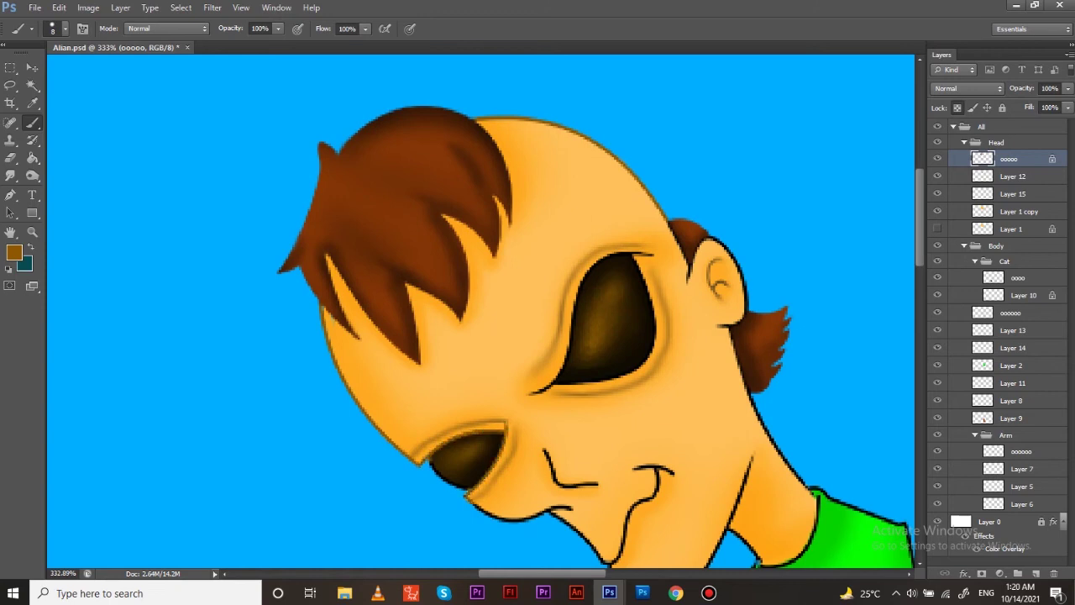
pyautogui.moveTo(504, 336); pyautogui.dragTo(476, 290)
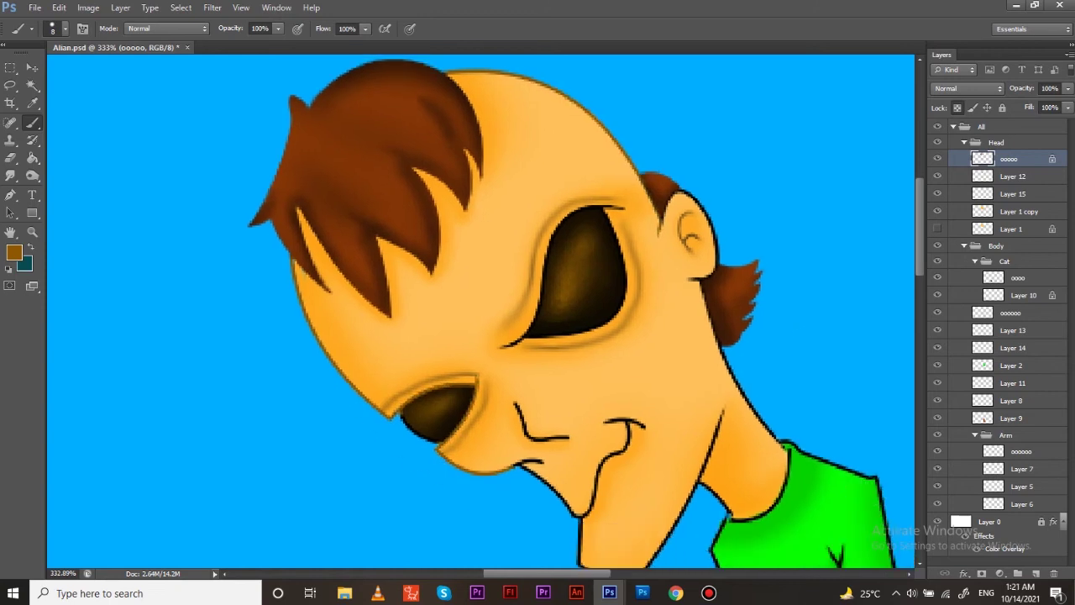
pyautogui.scroll(2, 479, 316)
pyautogui.scroll(2, 479, 316)
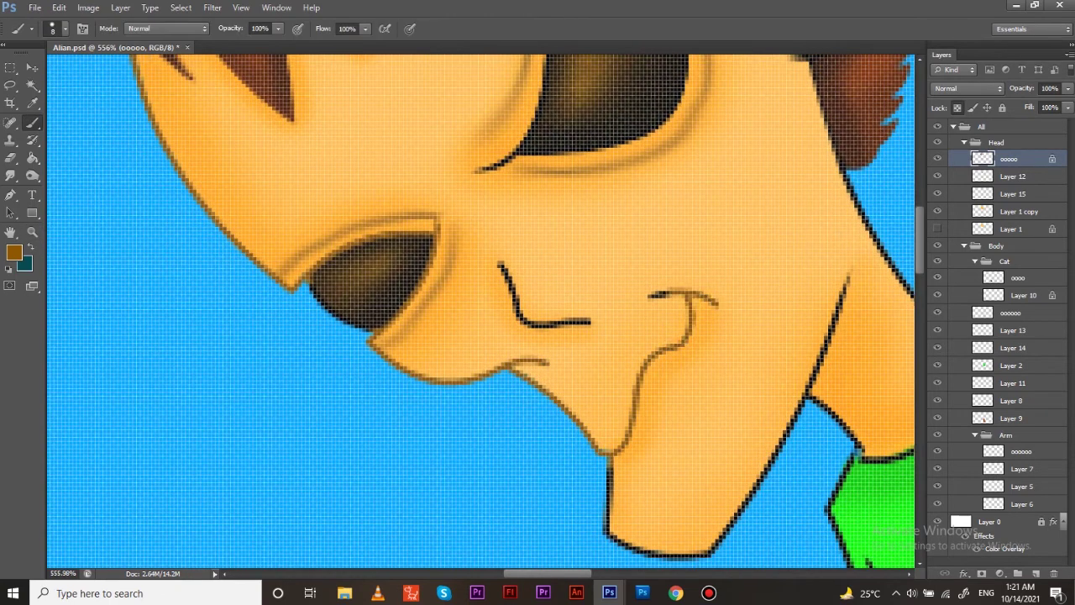
pyautogui.moveTo(538, 336); pyautogui.dragTo(446, 285)
pyautogui.moveTo(537, 252); pyautogui.dragTo(420, 395)
pyautogui.moveTo(504, 252)
pyautogui.mouseDown()
pyautogui.moveTo(588, 353)
pyautogui.moveTo(504, 357)
pyautogui.mouseUp()
pyautogui.moveTo(454, 320); pyautogui.dragTo(554, 369)
pyautogui.moveTo(682, 274); pyautogui.dragTo(725, 398)
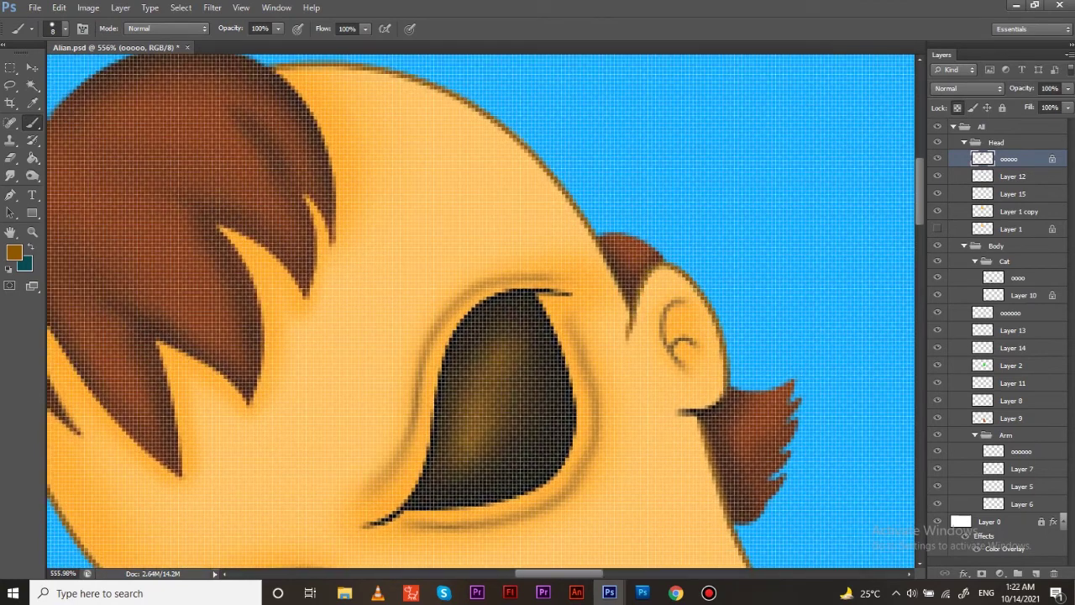
pyautogui.moveTo(504, 395); pyautogui.dragTo(697, 353)
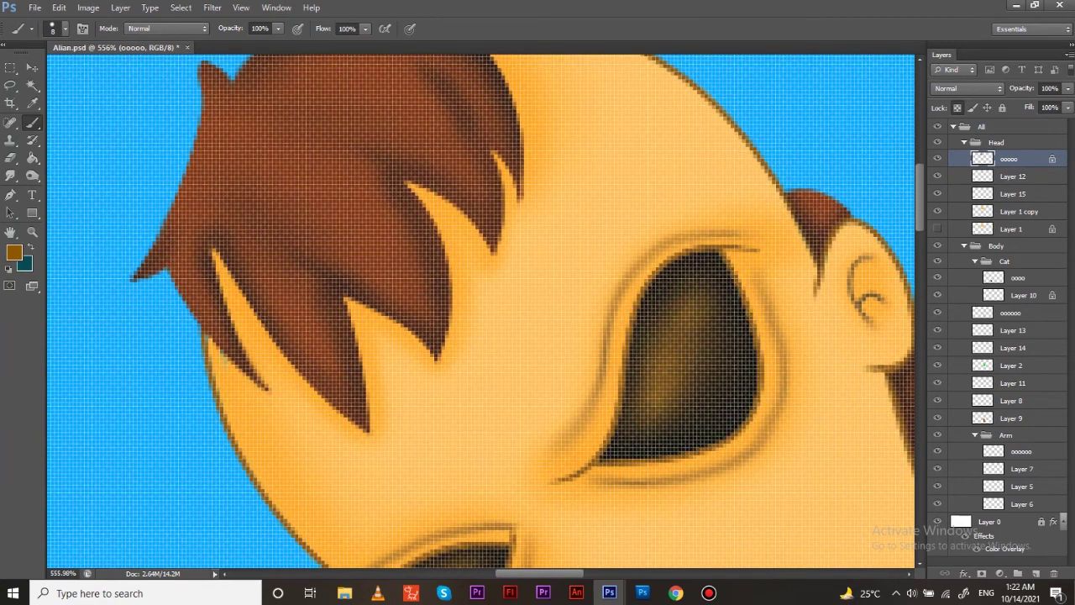
# With a size-5 brush, paint a lighter brown stroke along the eye's edge
pyautogui.click(13, 252)
pyautogui.press('[')
pyautogui.press('[')
pyautogui.press('[')
pyautogui.moveTo(752, 433); pyautogui.dragTo(740, 265)
pyautogui.moveTo(588, 378); pyautogui.dragTo(768, 215)
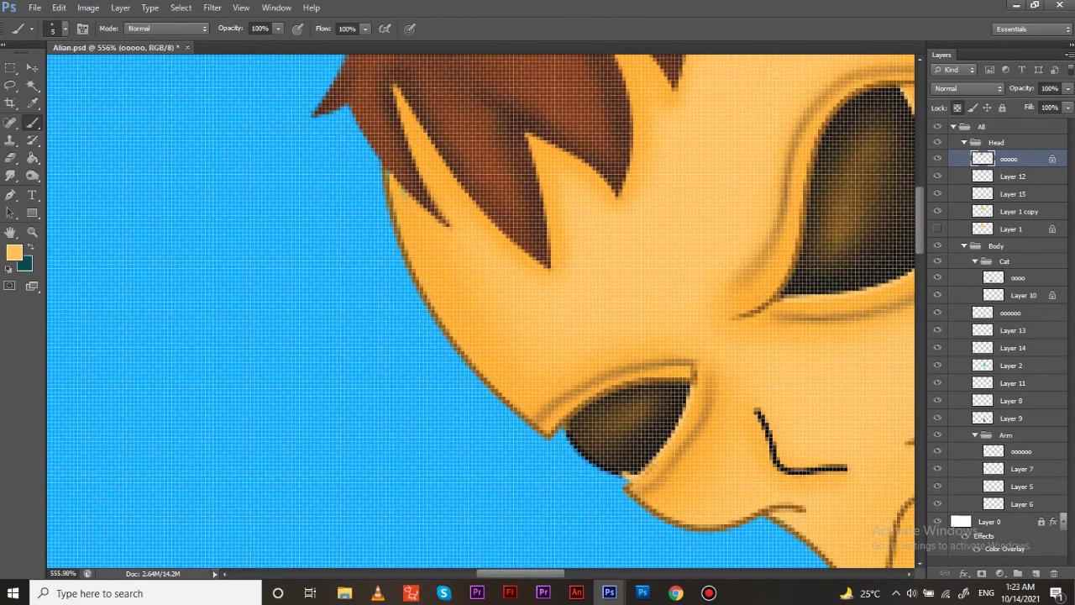
pyautogui.moveTo(650, 470); pyautogui.dragTo(653, 467)
pyautogui.hotkey('ctrl', '-')
pyautogui.hotkey('ctrl', '-')
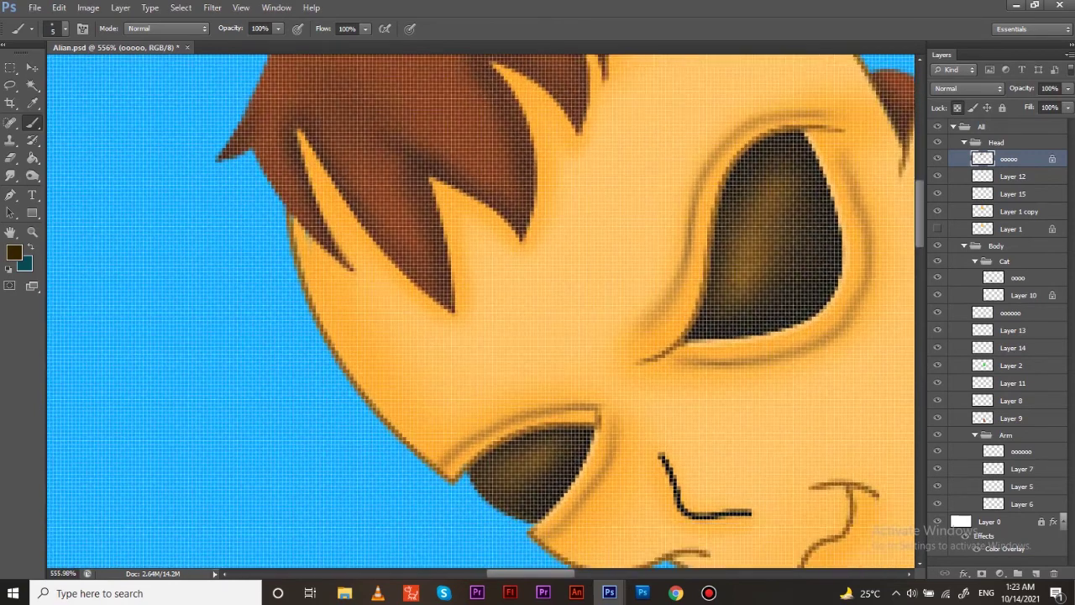
pyautogui.hotkey('ctrl', '-')
pyautogui.hotkey('ctrl', '-')
pyautogui.hotkey('ctrl', '-')
# Recolour the black mouth line brown and smudge its end
pyautogui.press('z')
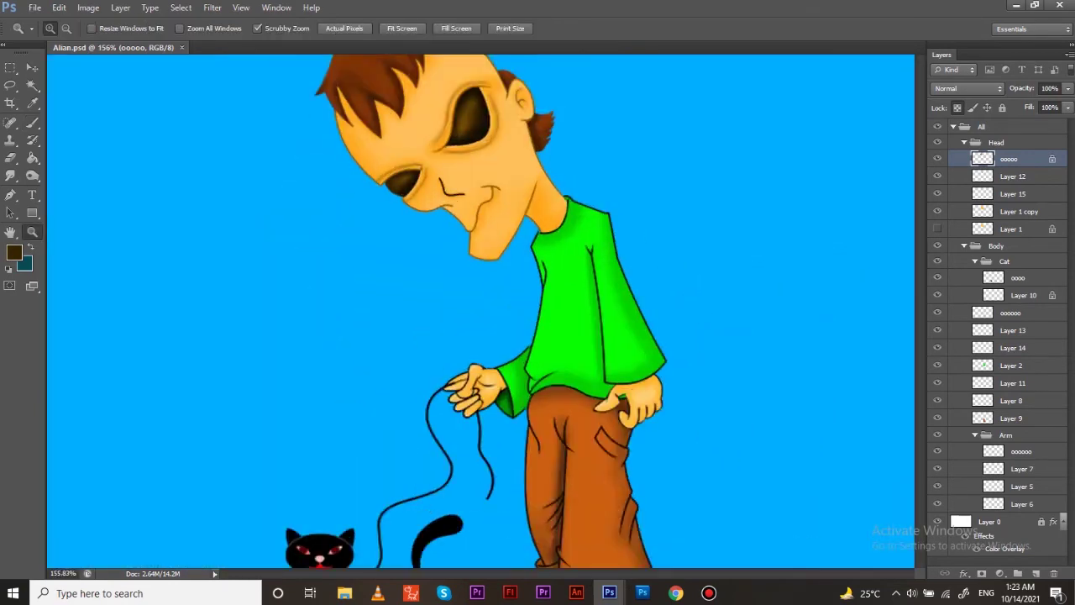
pyautogui.moveTo(454, 210); pyautogui.dragTo(521, 210)
pyautogui.press('b')
pyautogui.moveTo(488, 335)
pyautogui.mouseDown()
pyautogui.moveTo(555, 335)
pyautogui.moveTo(556, 321)
pyautogui.mouseUp()
pyautogui.hotkey('alt', 'BackSpace')
pyautogui.click(10, 175)
pyautogui.moveTo(465, 275); pyautogui.dragTo(422, 321)
# Erase stray edges, then frame the neck and select the shirt outline layer oooooo for painting
pyautogui.press('e')
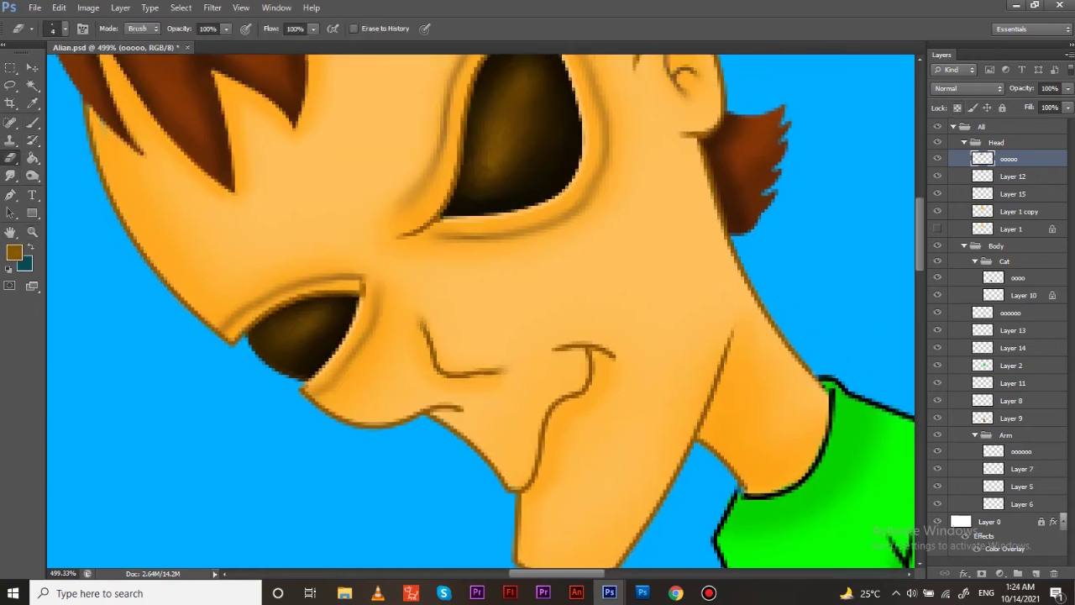
pyautogui.press('r')
pyautogui.press('e')
pyautogui.hotkey('ctrl', '0')
pyautogui.press('z')
pyautogui.moveTo(378, 252); pyautogui.dragTo(504, 252)
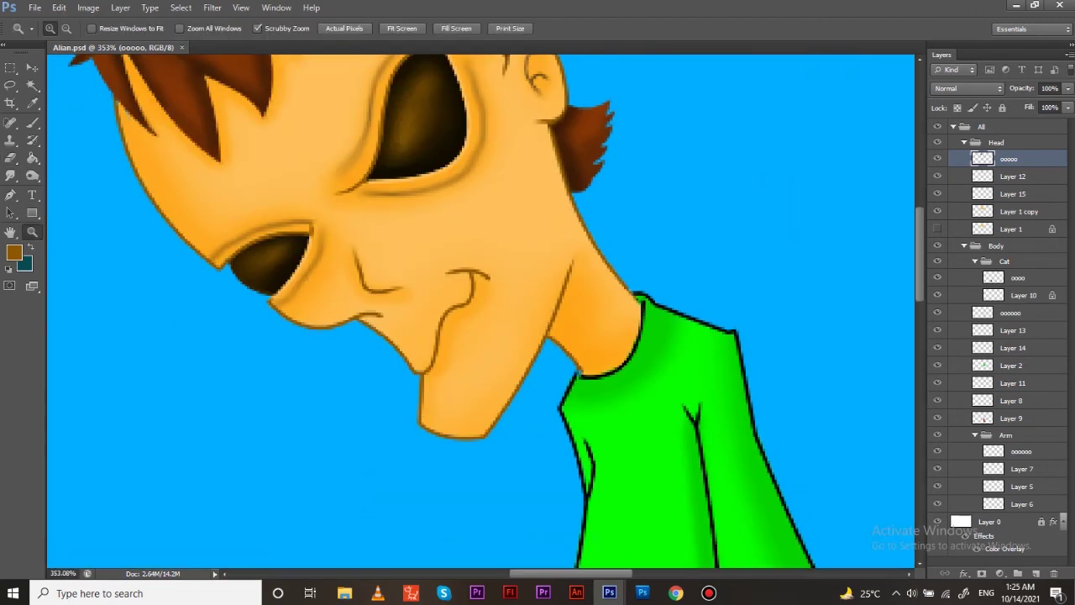
pyautogui.moveTo(504, 336); pyautogui.dragTo(386, 243)
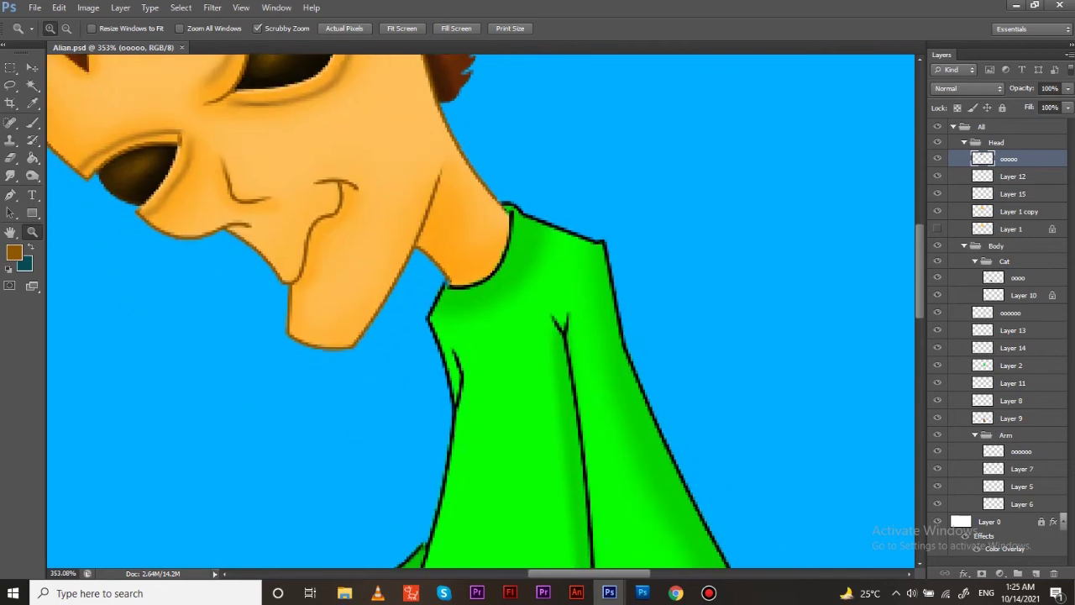
pyautogui.press('v')
pyautogui.click(521, 403)
pyautogui.press('b')
pyautogui.click(14, 252)
# Paint green over the shirt's black fold line and left edge
pyautogui.click(749, 257)
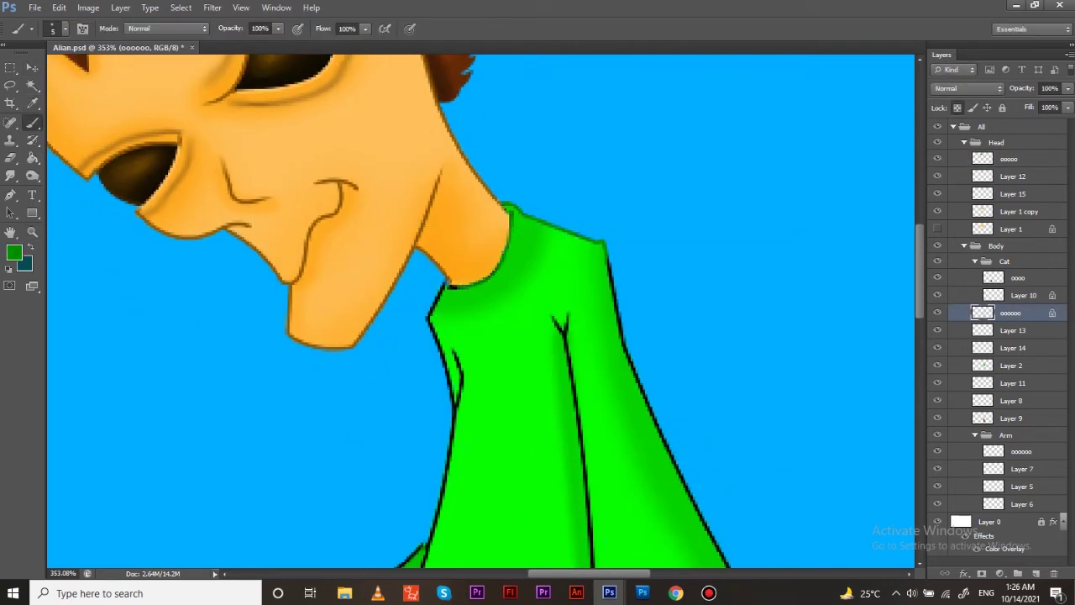
pyautogui.scroll(-3, 479, 310)
pyautogui.scroll(-3, 478, 311)
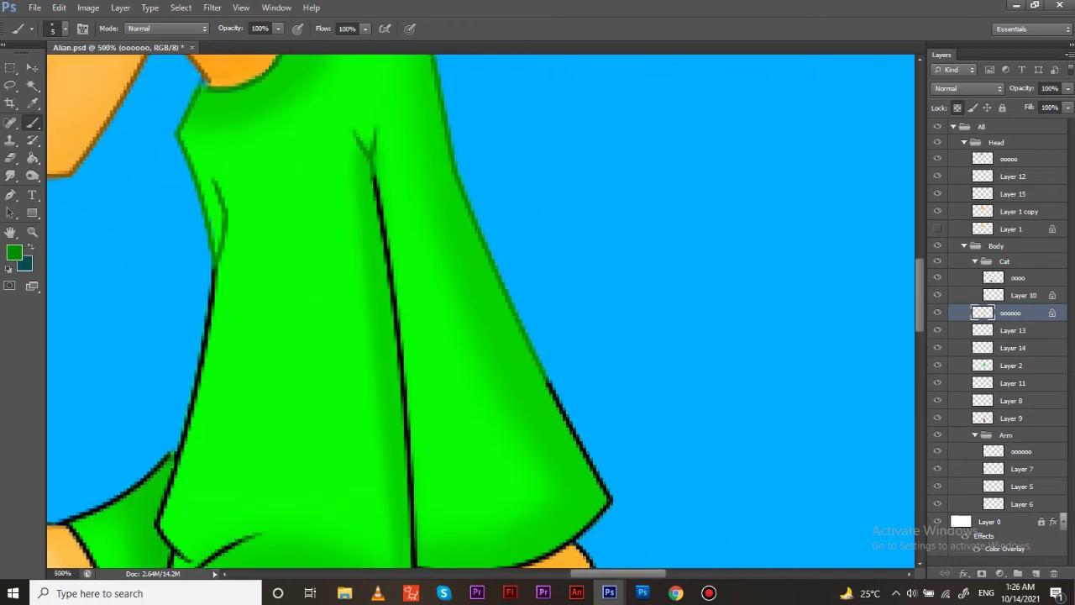
pyautogui.scroll(-3, 479, 311)
pyautogui.scroll(2, 479, 310)
pyautogui.moveTo(508, 178); pyautogui.dragTo(548, 548)
pyautogui.moveTo(351, 269); pyautogui.dragTo(294, 562)
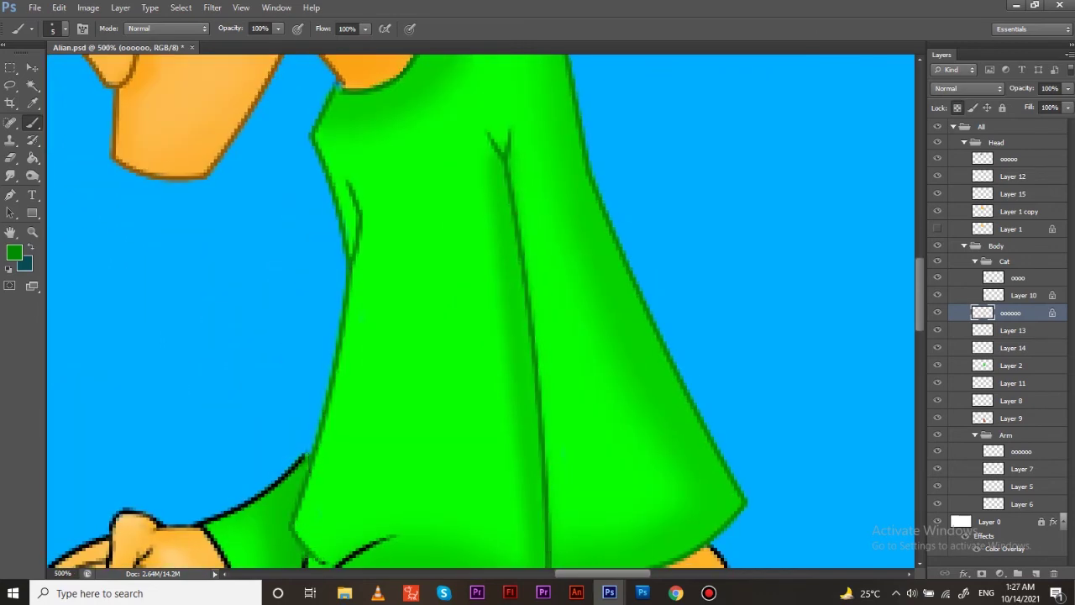
pyautogui.scroll(-5, 479, 311)
pyautogui.moveTo(382, 320)
pyautogui.mouseDown()
pyautogui.moveTo(521, 391)
pyautogui.moveTo(630, 403)
pyautogui.mouseUp()
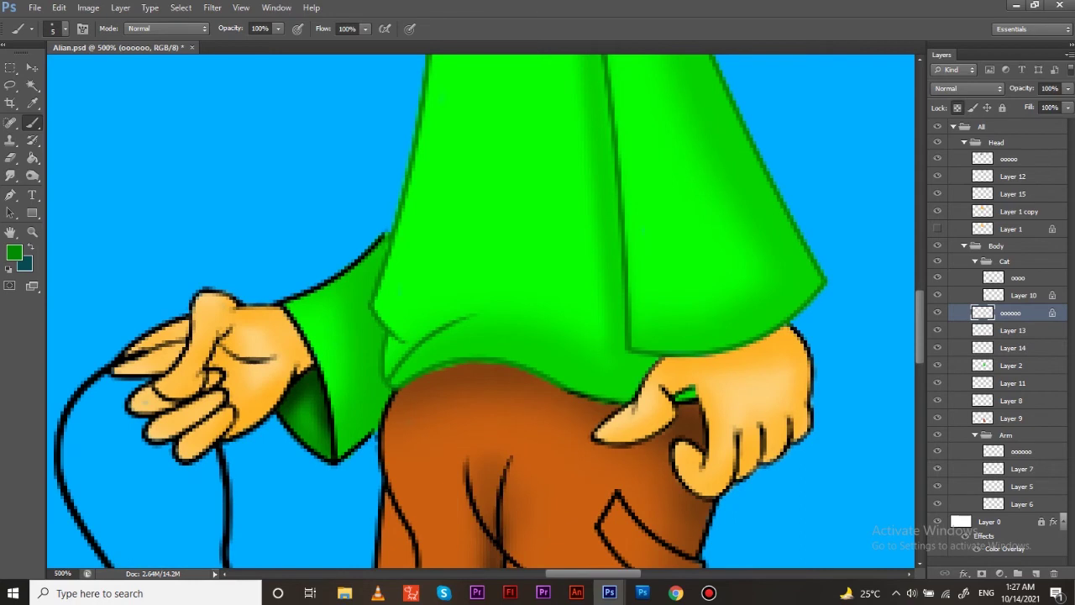
pyautogui.moveTo(563, 391); pyautogui.dragTo(698, 403)
pyautogui.scroll(1, 479, 311)
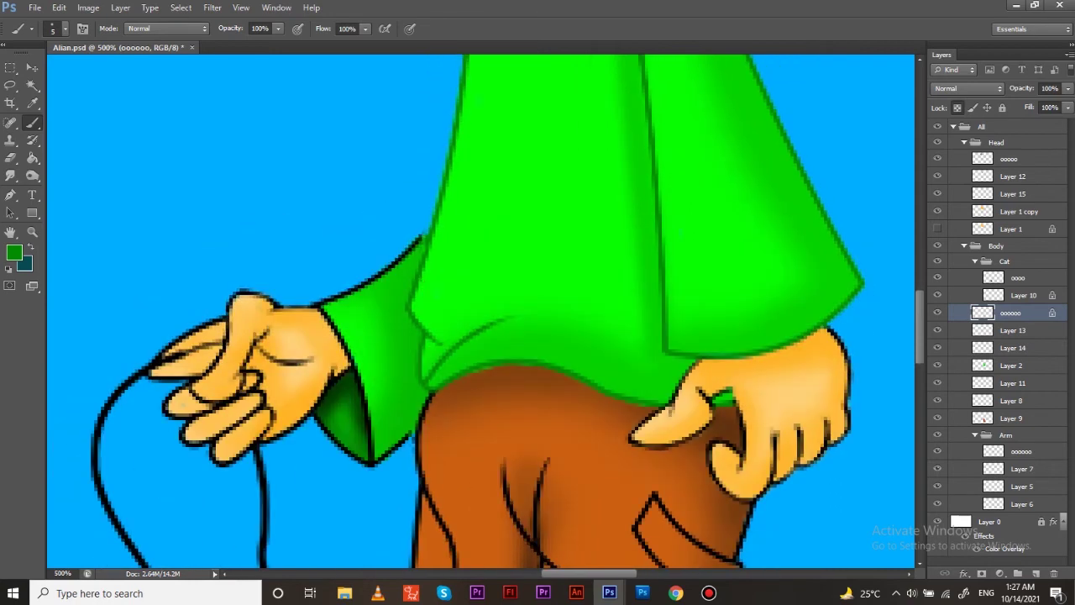
pyautogui.scroll(5, 479, 311)
pyautogui.scroll(4, 479, 311)
pyautogui.scroll(-5, 479, 311)
pyautogui.scroll(-6, 479, 311)
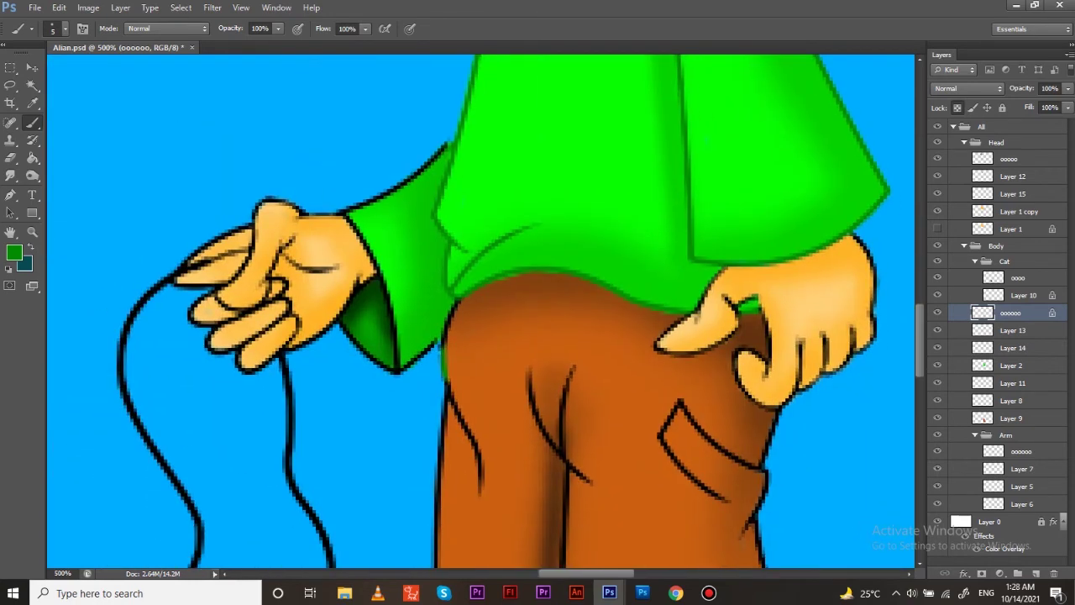
# Switch to brown and repaint the trouser crease and pocket lines
pyautogui.click(14, 252)
pyautogui.click(747, 257)
pyautogui.moveTo(450, 307); pyautogui.dragTo(479, 462)
pyautogui.moveTo(530, 370); pyautogui.dragTo(579, 479)
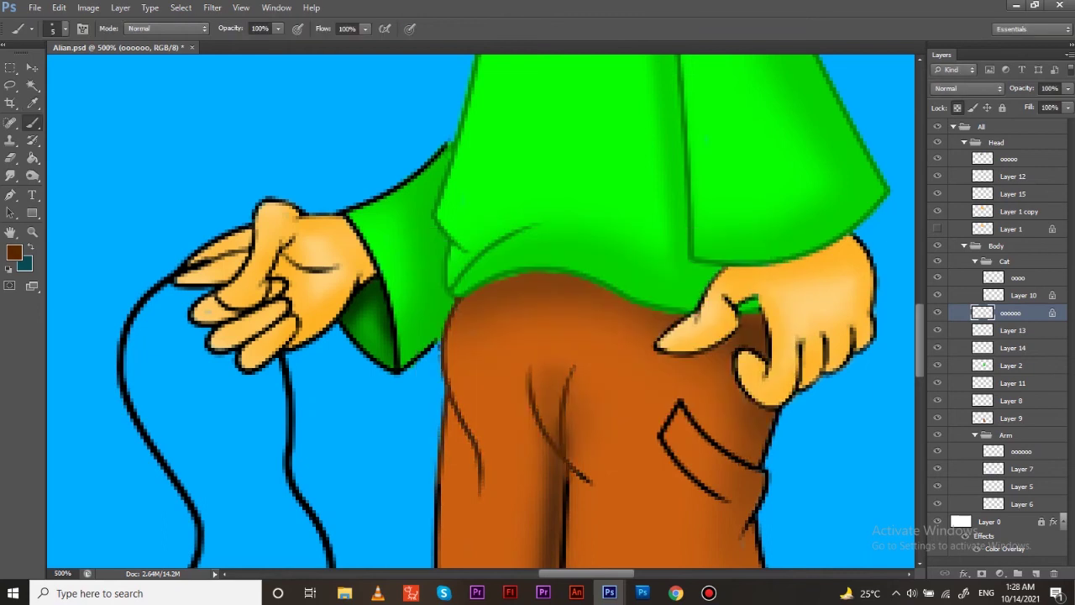
pyautogui.scroll(-5, 479, 311)
pyautogui.moveTo(647, 320); pyautogui.dragTo(714, 420)
pyautogui.scroll(-3, 478, 311)
pyautogui.scroll(-10, 479, 310)
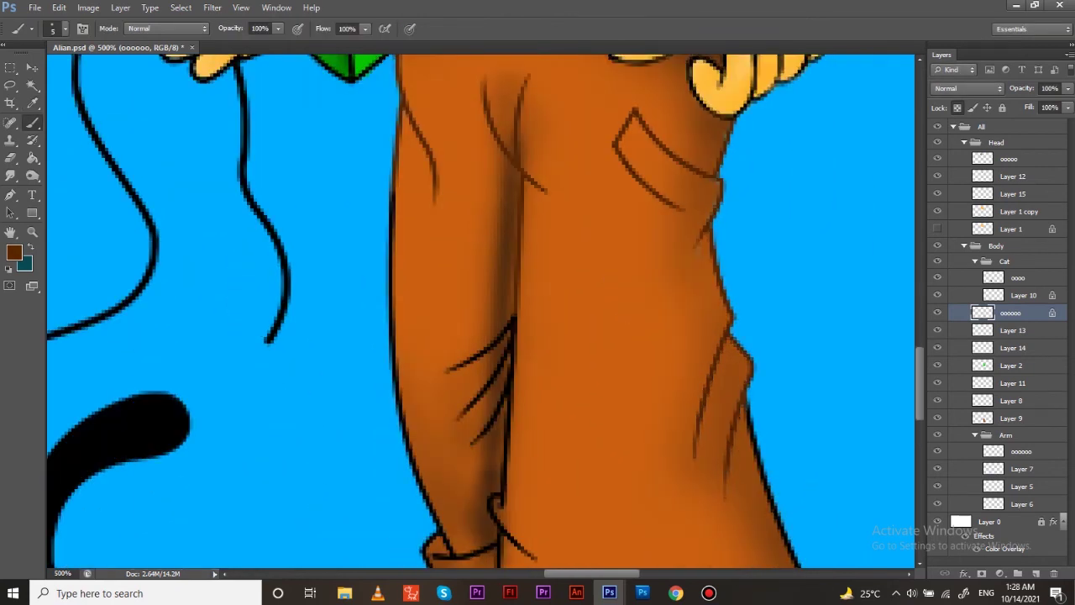
pyautogui.moveTo(454, 420); pyautogui.dragTo(508, 323)
pyautogui.scroll(-8, 479, 311)
pyautogui.moveTo(508, 369); pyautogui.dragTo(551, 424)
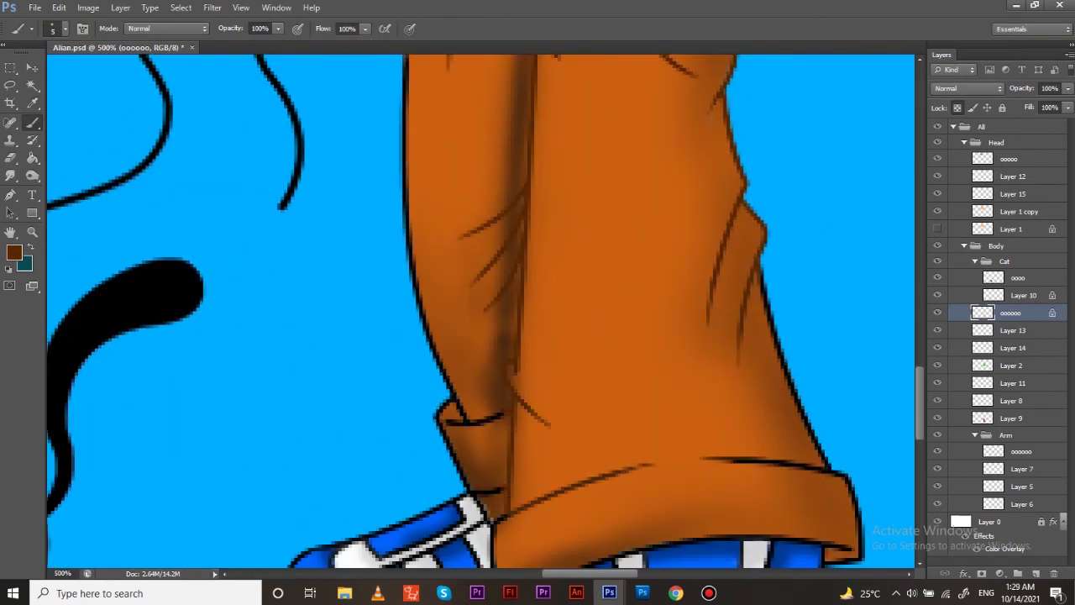
# Recolor the trouser cuff's lower outline brown, then return up toward the face
pyautogui.hscroll(6, 479, 311)
pyautogui.scroll(-7, 479, 311)
pyautogui.moveTo(639, 442); pyautogui.dragTo(479, 454)
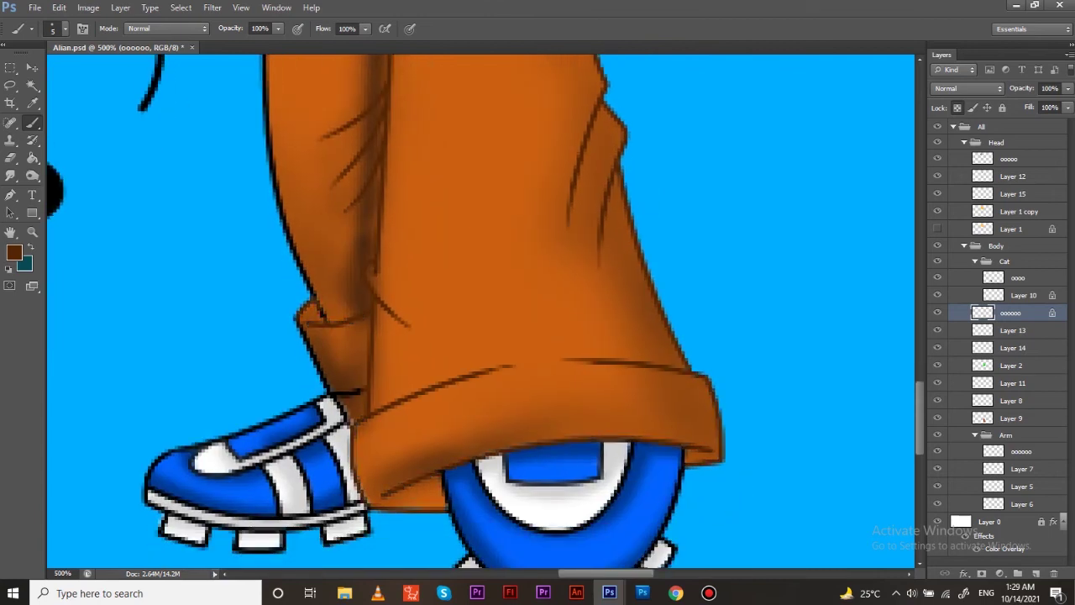
pyautogui.scroll(7, 479, 311)
pyautogui.scroll(10, 478, 311)
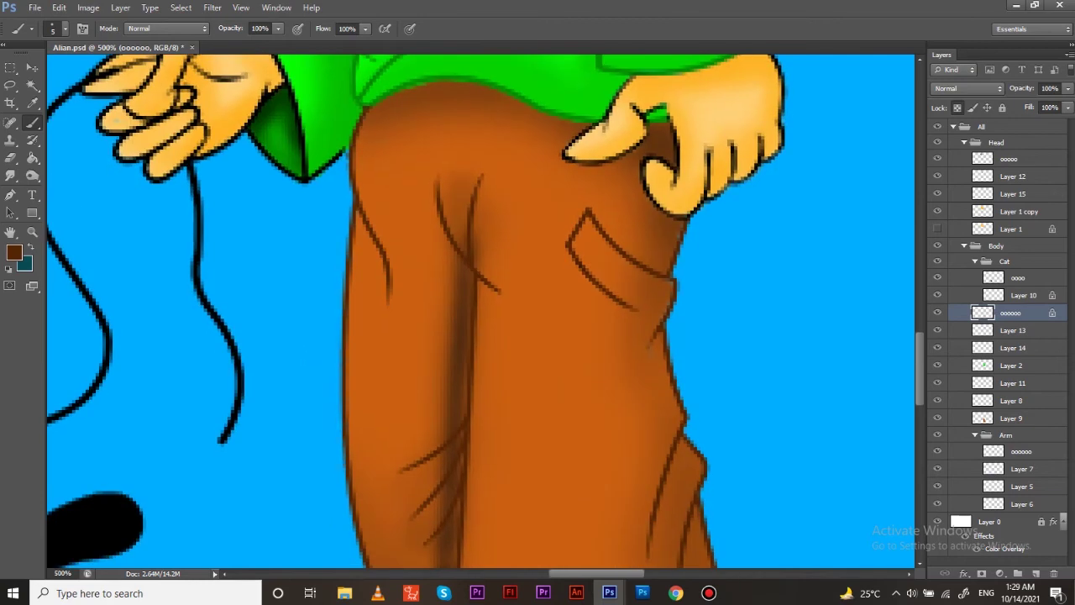
pyautogui.scroll(-5, 479, 311)
pyautogui.scroll(3, 479, 311)
pyautogui.scroll(8, 479, 311)
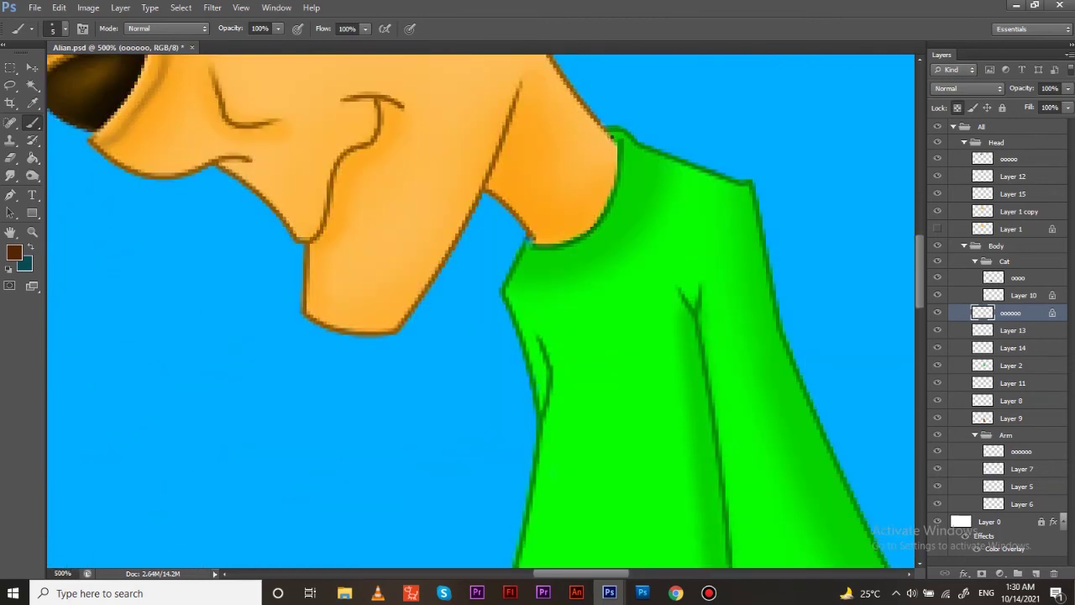
# Scroll around the canvas to inspect the boy's hands
pyautogui.scroll(-10, 479, 311)
pyautogui.scroll(-3, 479, 311)
pyautogui.scroll(2, 588, 379)
pyautogui.scroll(2, 588, 378)
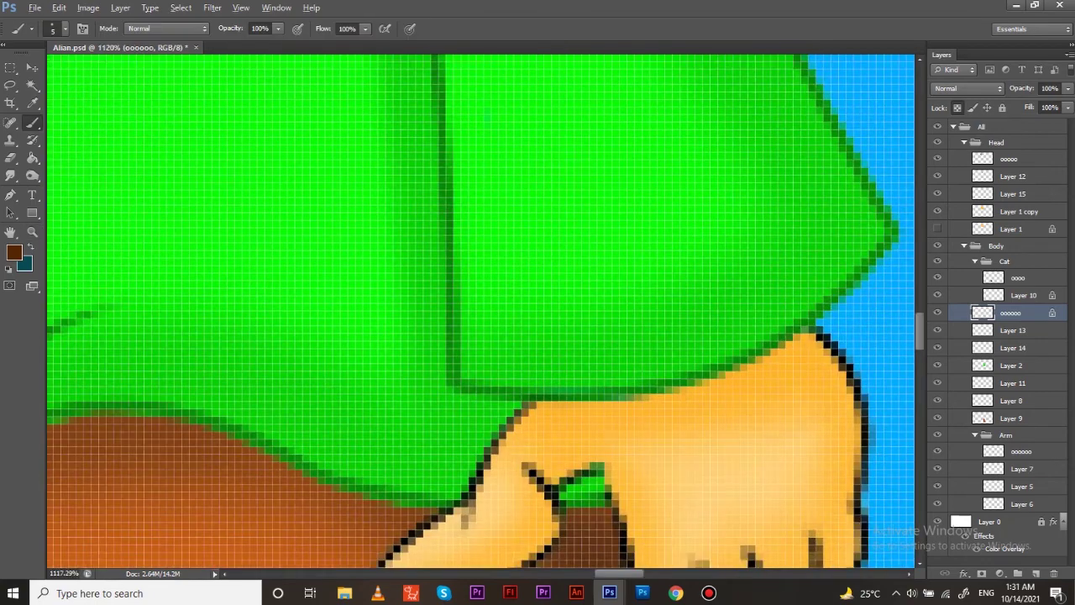
pyautogui.scroll(5, 479, 311)
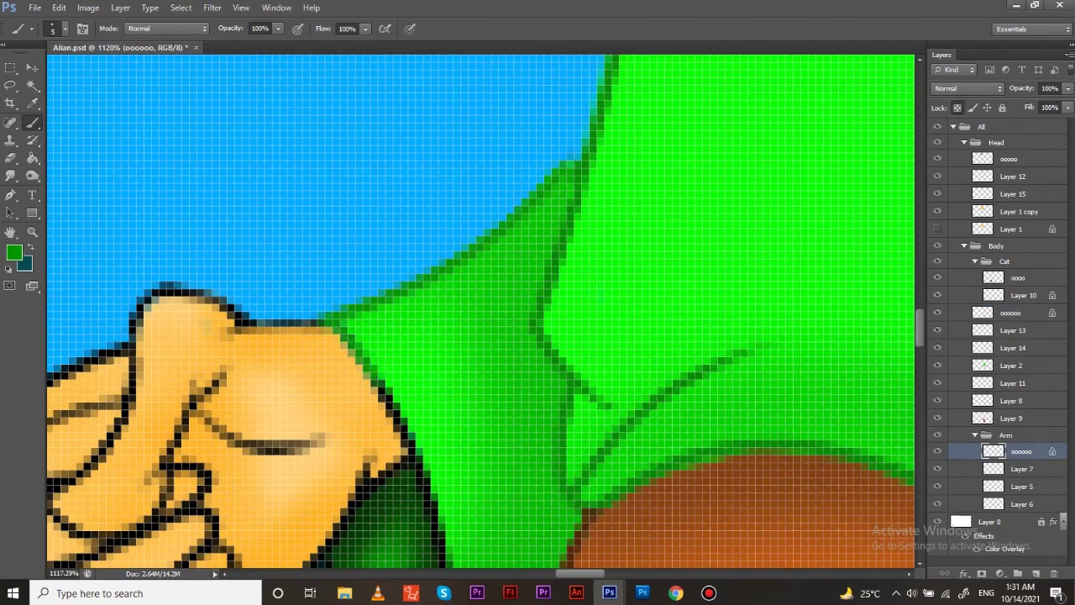
pyautogui.scroll(-2, 478, 311)
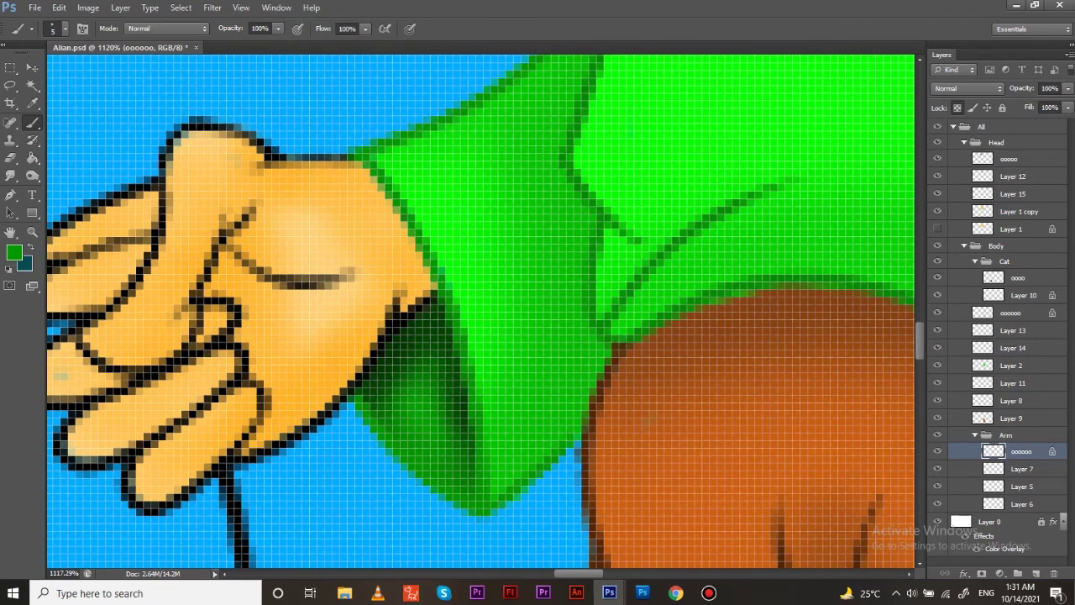
pyautogui.hscroll(-3, 479, 311)
pyautogui.scroll(1, 479, 311)
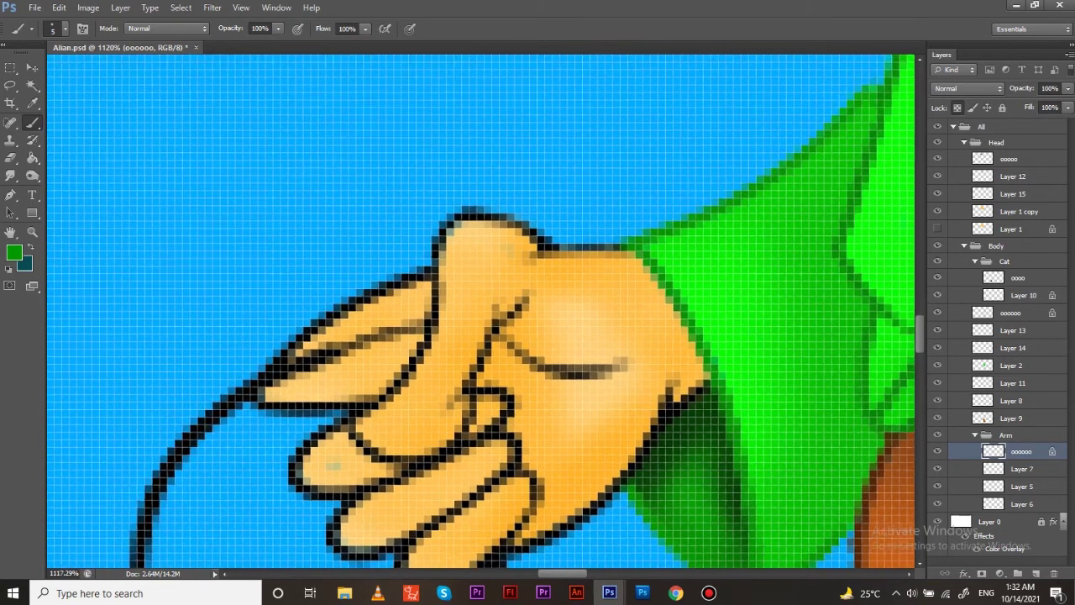
pyautogui.hscroll(2, 479, 311)
pyautogui.scroll(5, 479, 311)
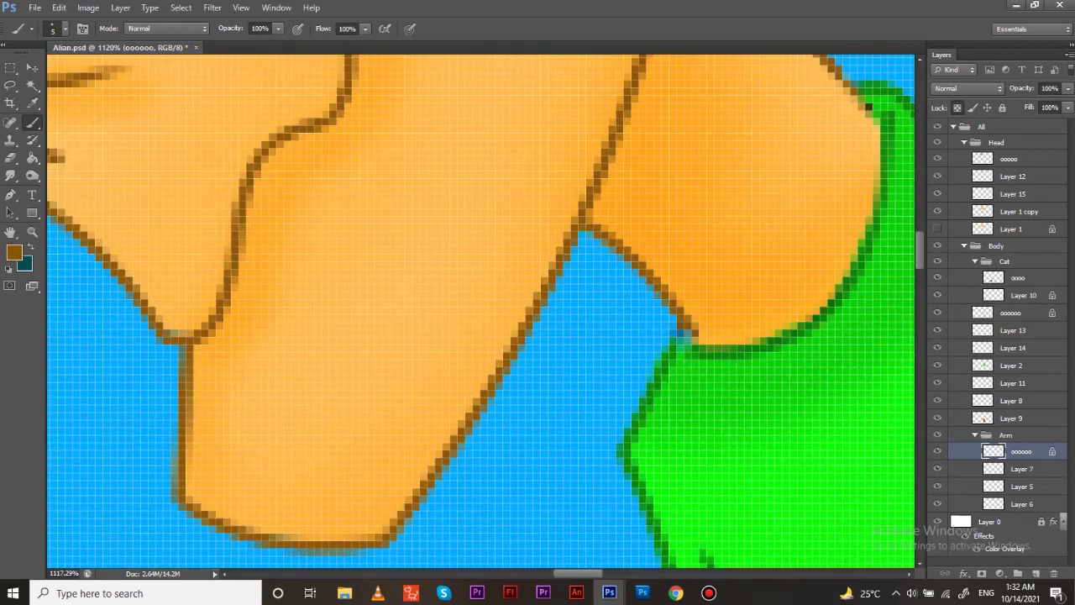
pyautogui.scroll(-5, 479, 311)
pyautogui.scroll(-1, 479, 310)
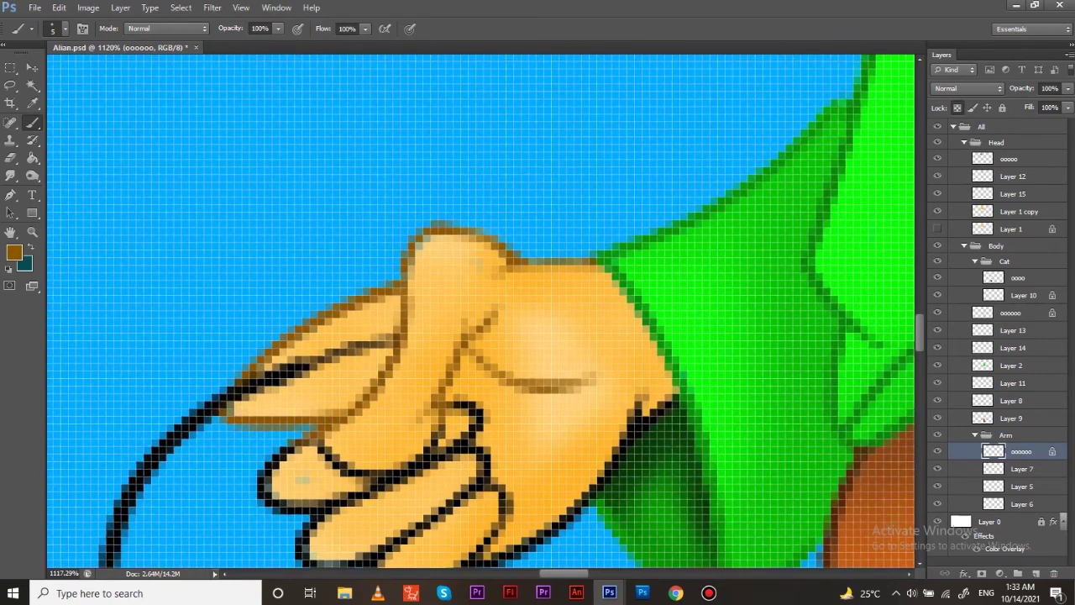
pyautogui.scroll(-3, 479, 311)
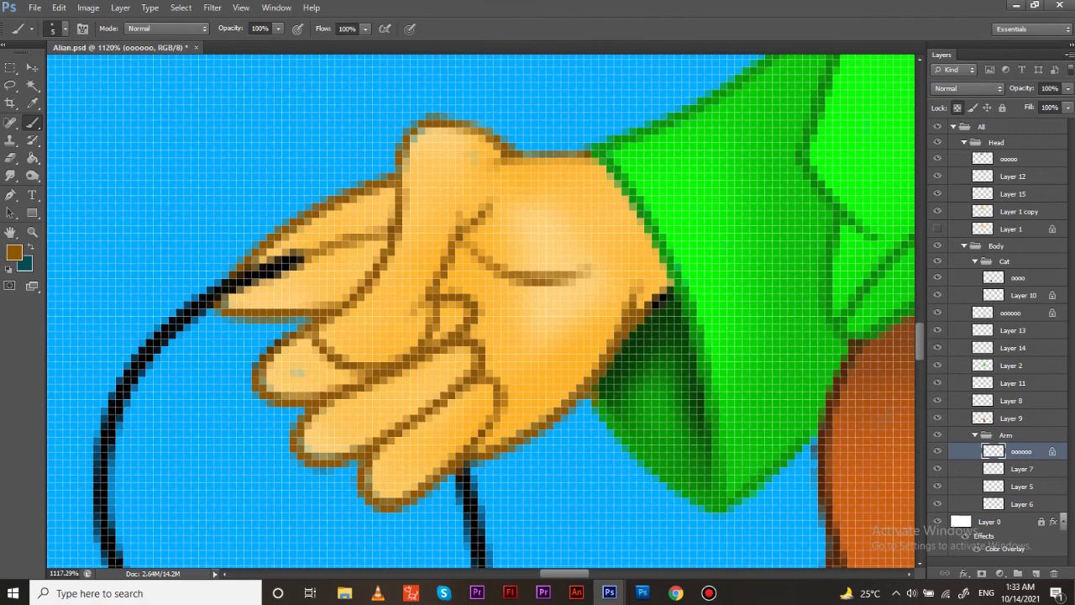
pyautogui.scroll(-2, 437, 383)
pyautogui.scroll(-4, 437, 383)
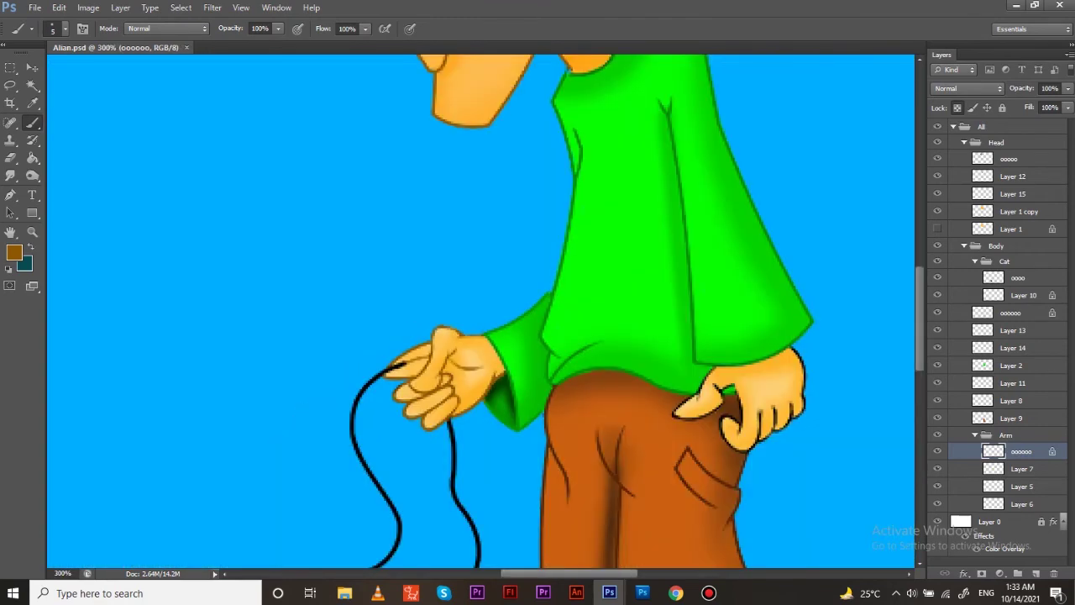
# Zoom in on the hip hand, ready the brush on the body outline layer, then zoom out
pyautogui.press('z')
pyautogui.moveTo(823, 403); pyautogui.dragTo(874, 403)
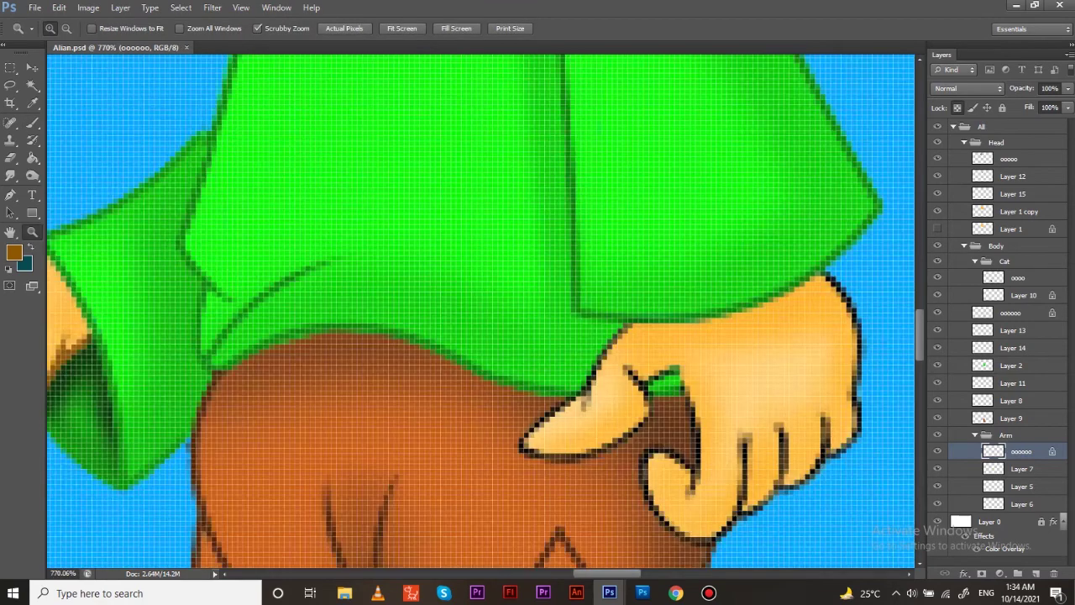
pyautogui.press('b')
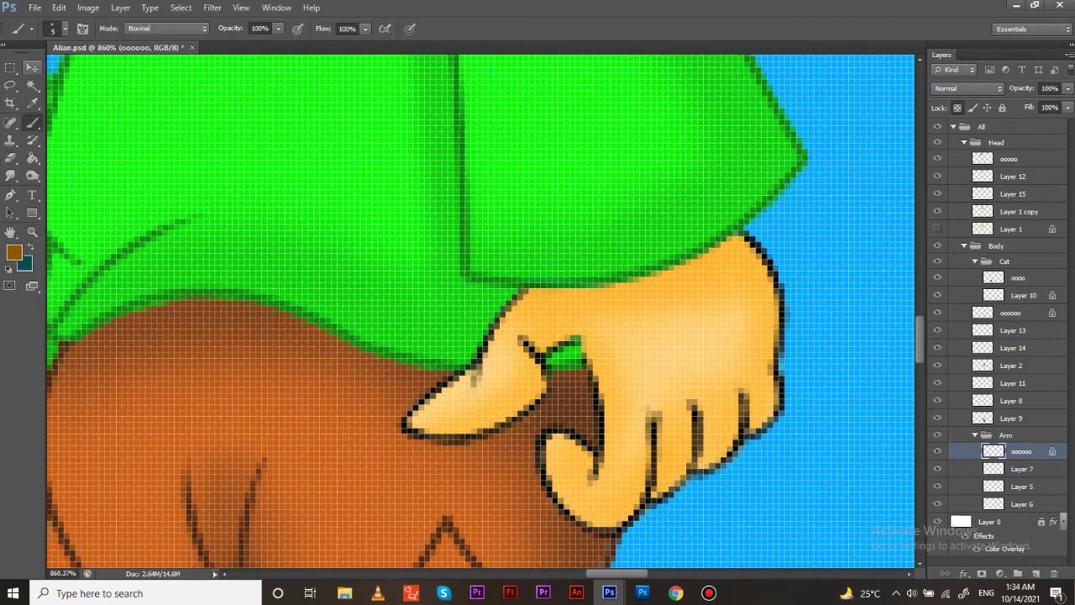
pyautogui.hotkey('ctrl', 'alt', 'z')
pyautogui.hotkey('ctrl', 'alt', 'z')
pyautogui.hotkey('ctrl', 'alt', 'z')
pyautogui.hotkey('ctrl', 'alt', 'z')
pyautogui.hotkey('ctrl', 'alt', 'z')
pyautogui.hotkey('ctrl', 'alt', 'z')
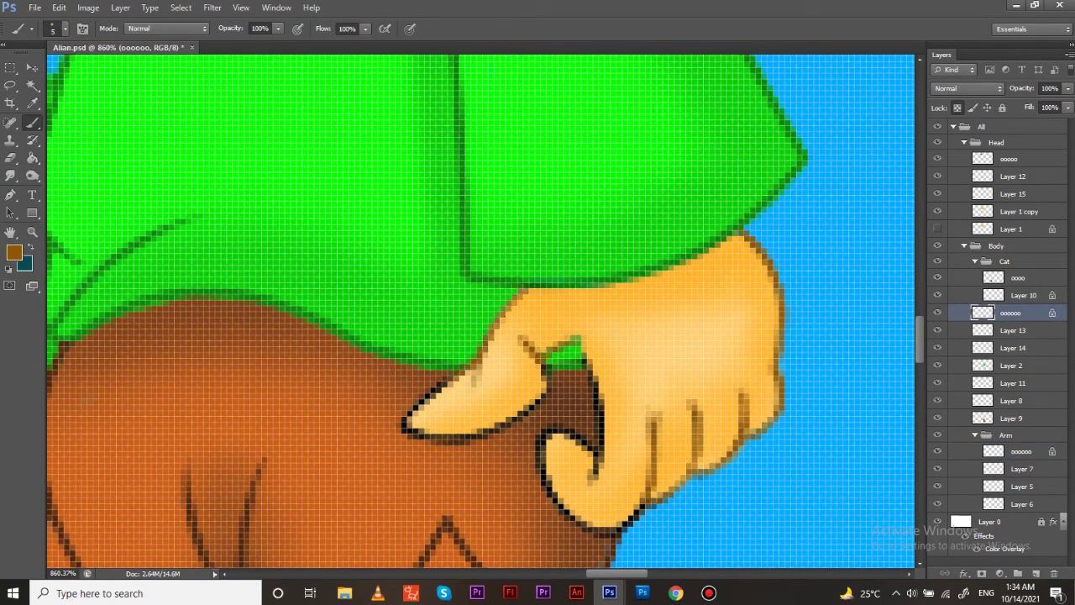
pyautogui.hotkey('ctrl', 'alt', 'z')
pyautogui.hotkey('ctrl', 'alt', 'z')
pyautogui.hotkey('ctrl', 'alt', 'z')
pyautogui.hotkey('ctrl', 'alt', 'z')
pyautogui.hscroll(2, 480, 316)
pyautogui.hotkey('ctrl', 'alt', 'z')
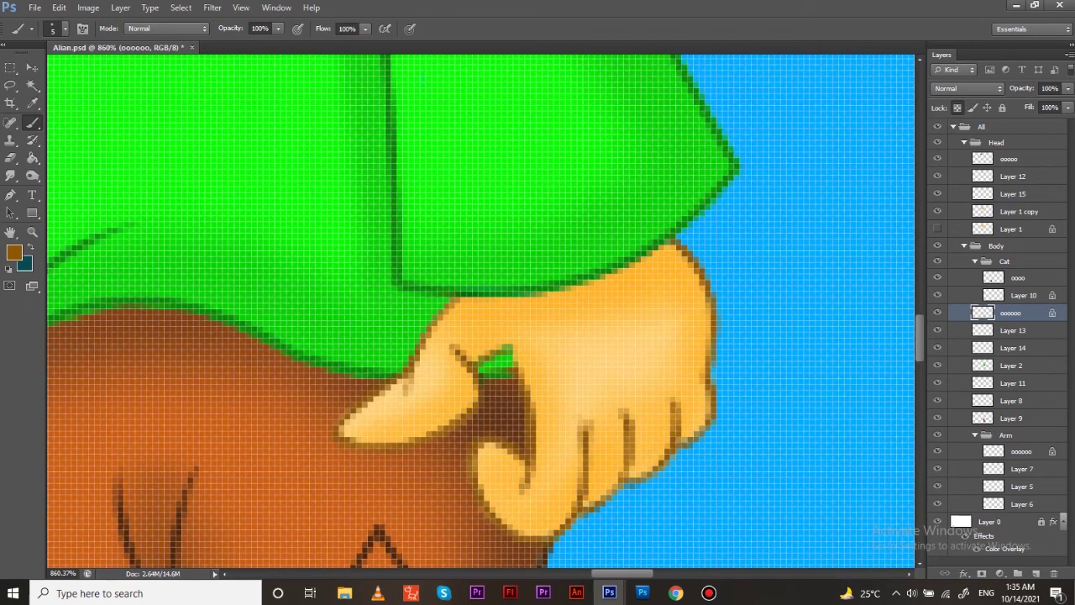
pyautogui.hotkey('ctrl', '-')
pyautogui.hotkey('ctrl', '-')
pyautogui.hotkey('ctrl', '-')
pyautogui.hotkey('ctrl', '-')
pyautogui.hotkey('ctrl', '-')
pyautogui.hotkey('ctrl', '-')
pyautogui.hscroll(-3, 481, 316)
pyautogui.scroll(2, 481, 316)
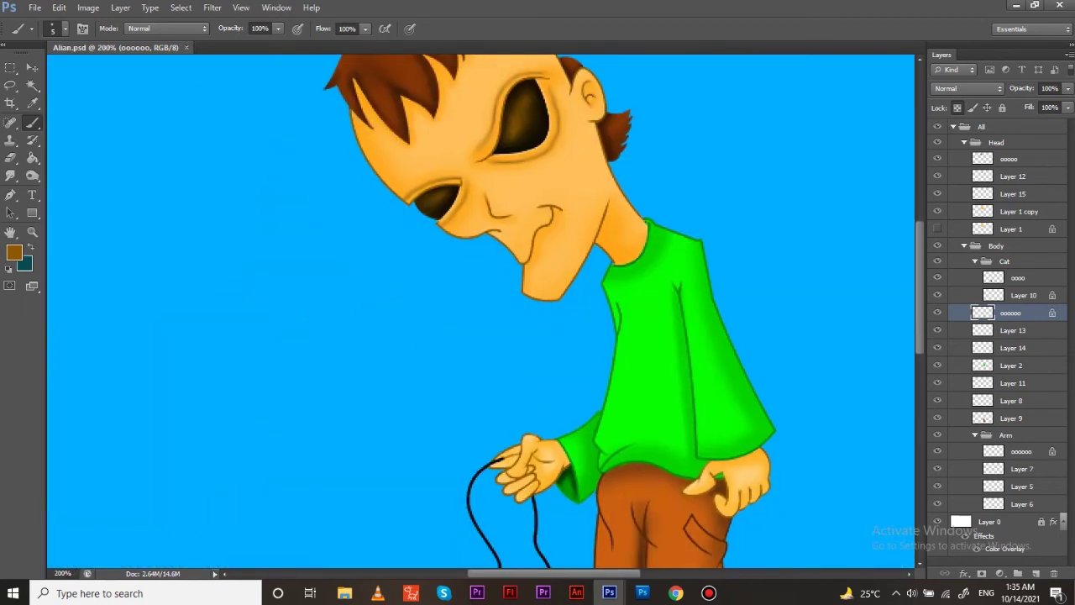
pyautogui.scroll(-5, 481, 316)
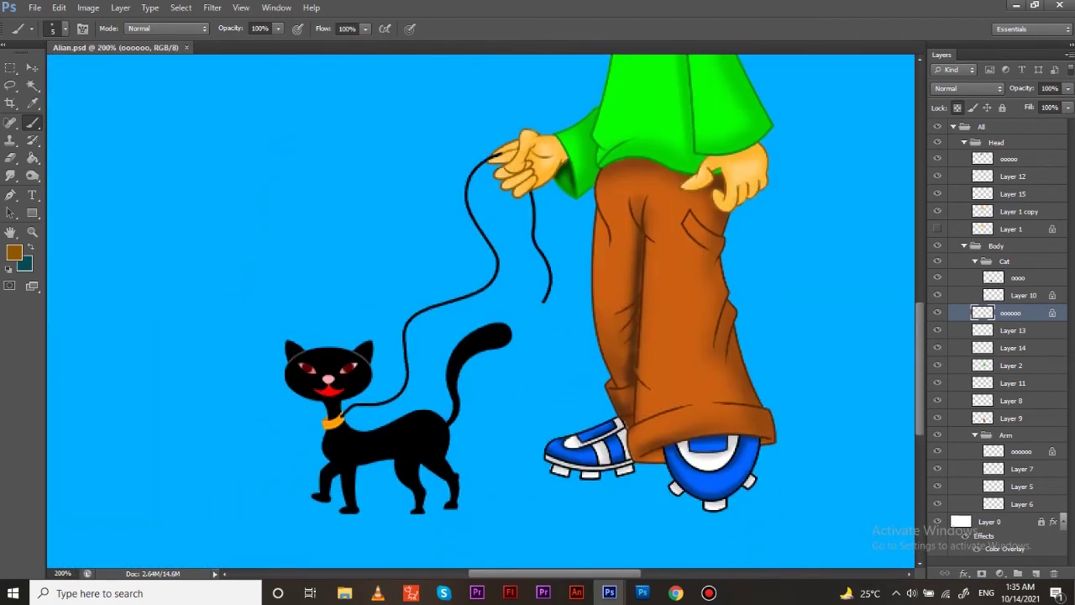
# Zoom in on the shoes and paint a white highlight along the right shoe's inner arc
pyautogui.press('z')
pyautogui.click(689, 546)
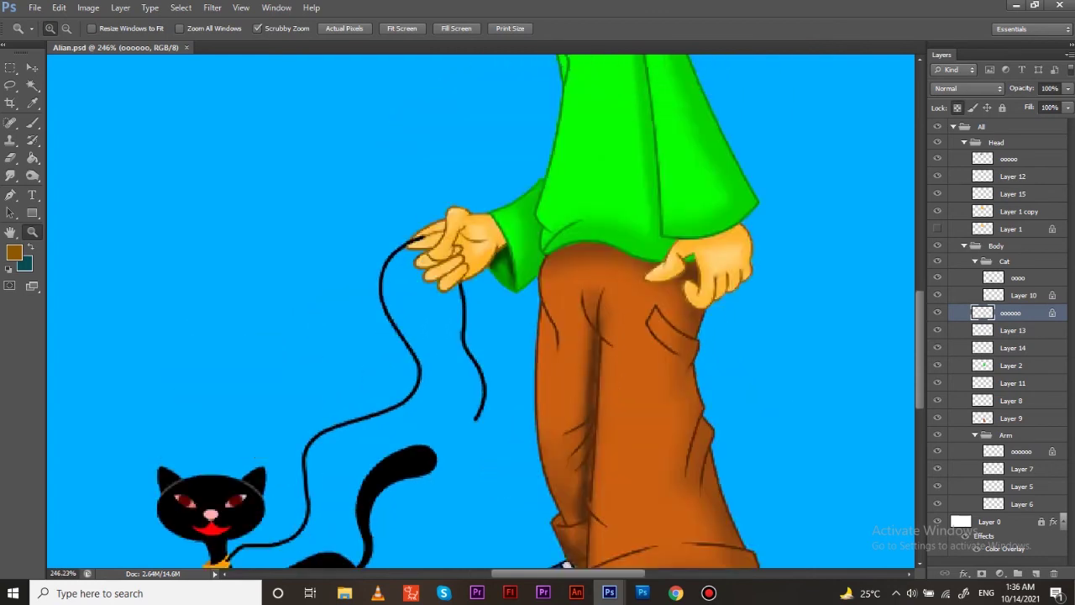
pyautogui.press('b')
pyautogui.hotkey('ctrl', 'z')
pyautogui.moveTo(793, 311)
pyautogui.mouseDown()
pyautogui.moveTo(712, 370)
pyautogui.moveTo(662, 304)
pyautogui.mouseUp()
# Shade the right shoe's arc and the left shoe's sole and stripe in light grey
pyautogui.click(15, 252)
pyautogui.click(747, 260)
pyautogui.click(14, 252)
pyautogui.click(747, 259)
pyautogui.moveTo(657, 312); pyautogui.dragTo(794, 296)
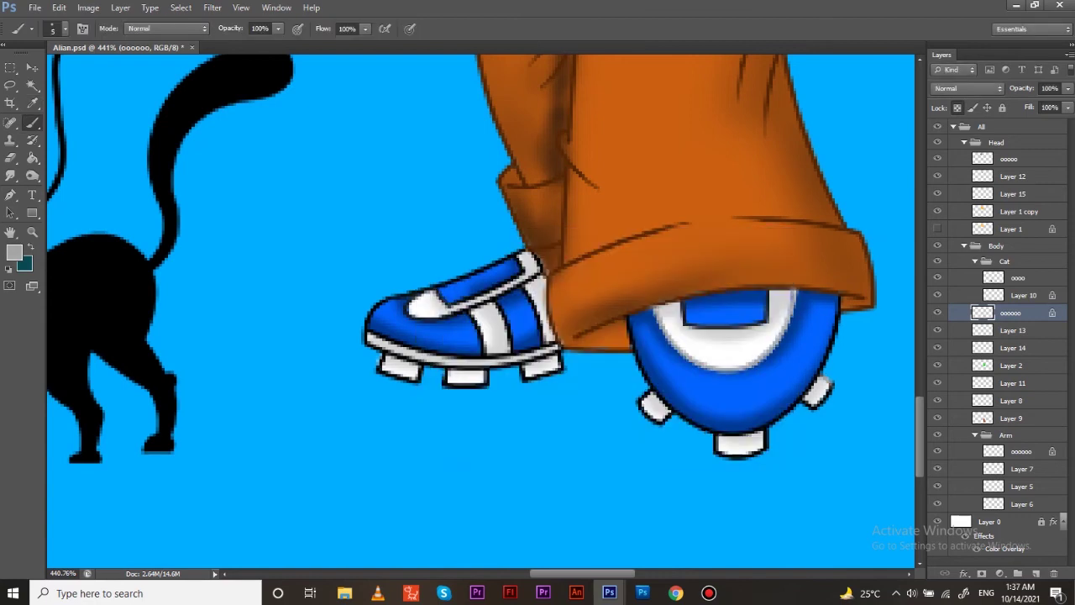
pyautogui.moveTo(558, 369); pyautogui.dragTo(557, 351)
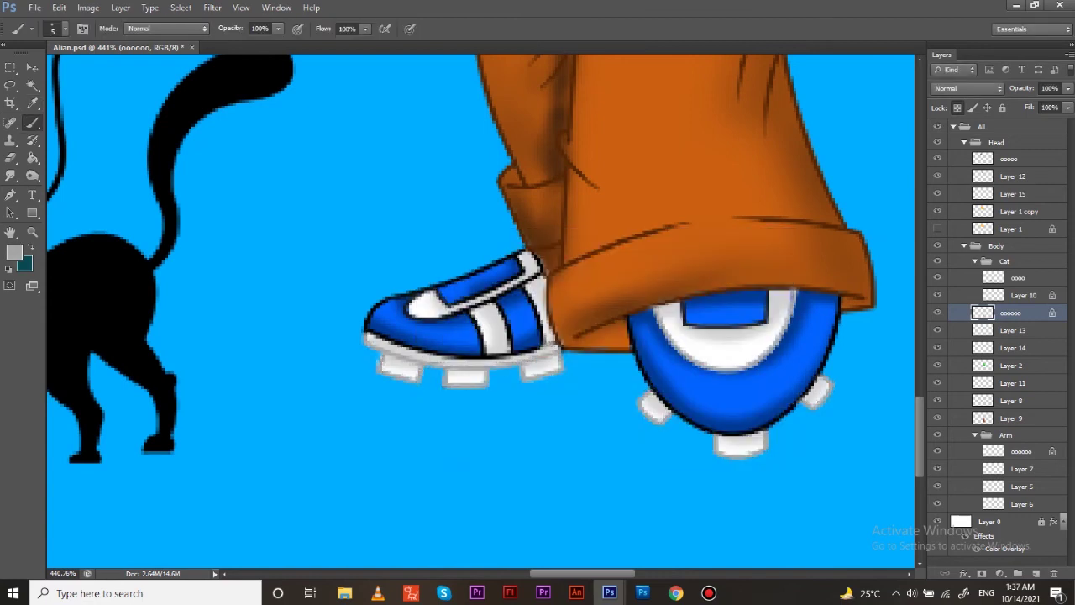
pyautogui.moveTo(408, 294); pyautogui.dragTo(511, 369)
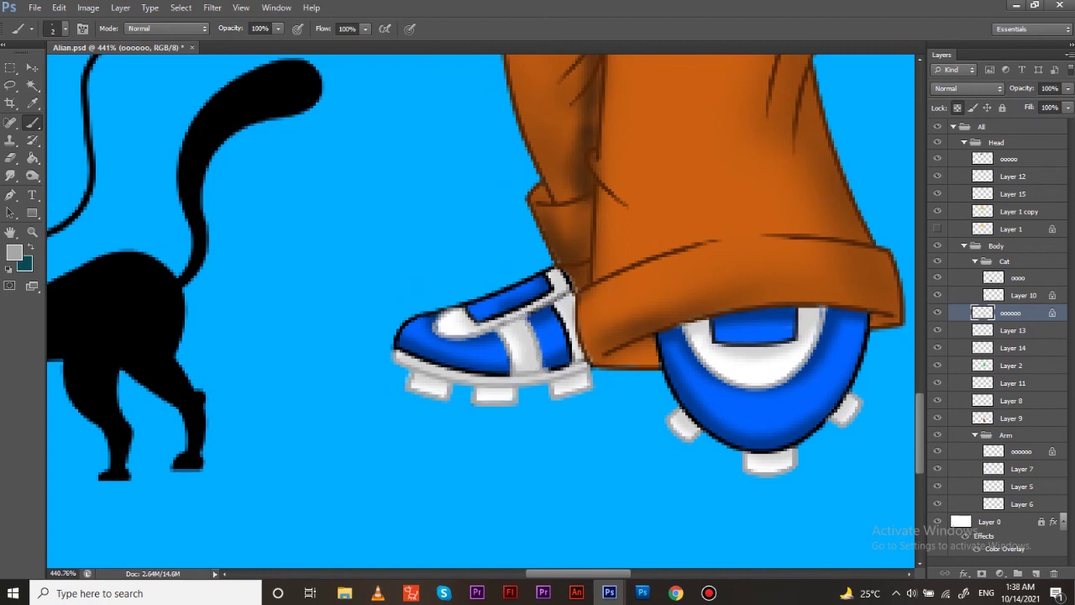
# At 700% zoom, shade the left shoe's blue stripe with dark navy
pyautogui.click(14, 253)
pyautogui.click(746, 257)
pyautogui.press('z')
pyautogui.moveTo(471, 353); pyautogui.dragTo(513, 353)
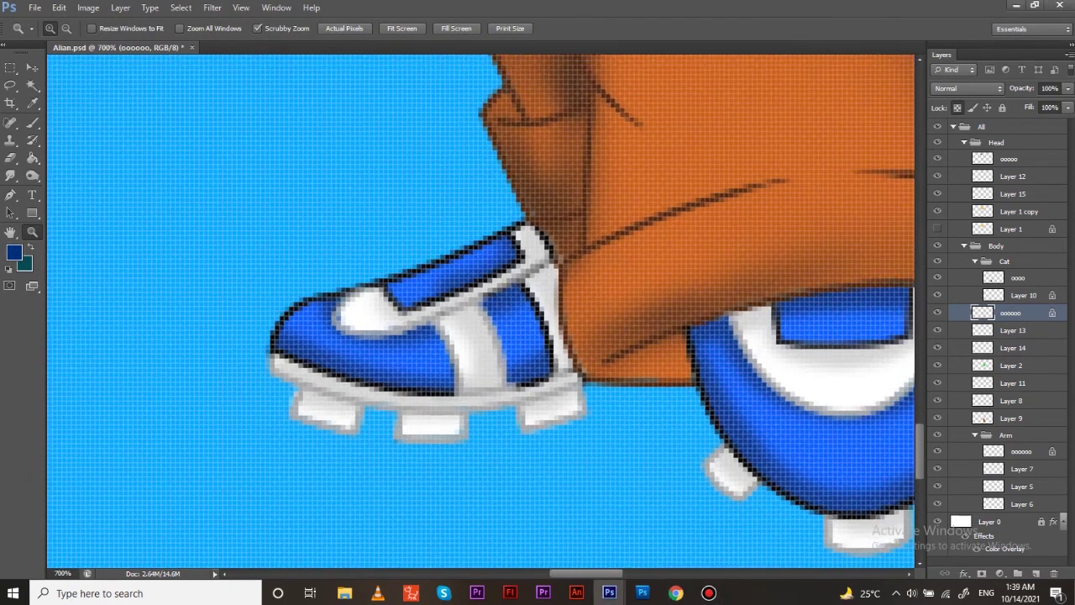
pyautogui.moveTo(538, 336); pyautogui.dragTo(420, 299)
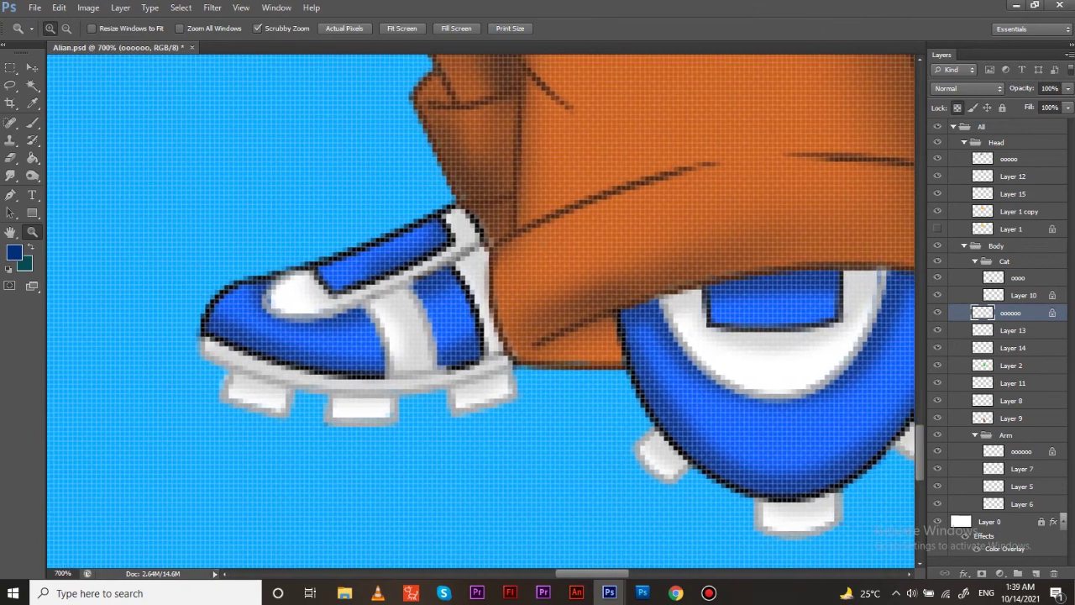
pyautogui.press('b')
pyautogui.click(14, 252)
pyautogui.click(14, 252)
pyautogui.press('Return')
pyautogui.moveTo(412, 290); pyautogui.dragTo(433, 370)
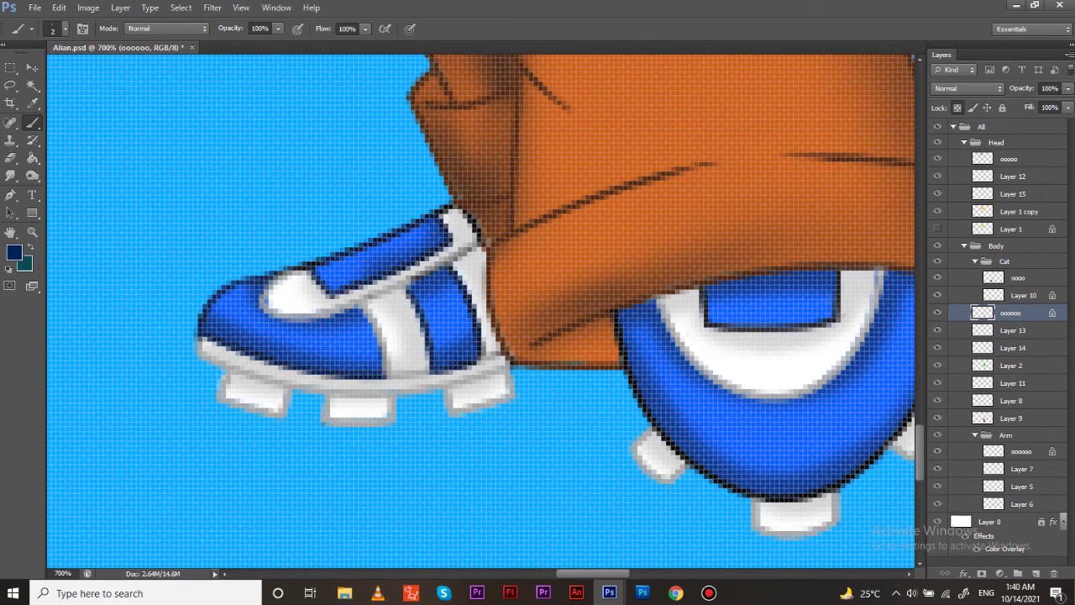
# Lighten the right shoe's lower outline, then preview the graveyard scene as a movie
pyautogui.moveTo(538, 336); pyautogui.dragTo(407, 353)
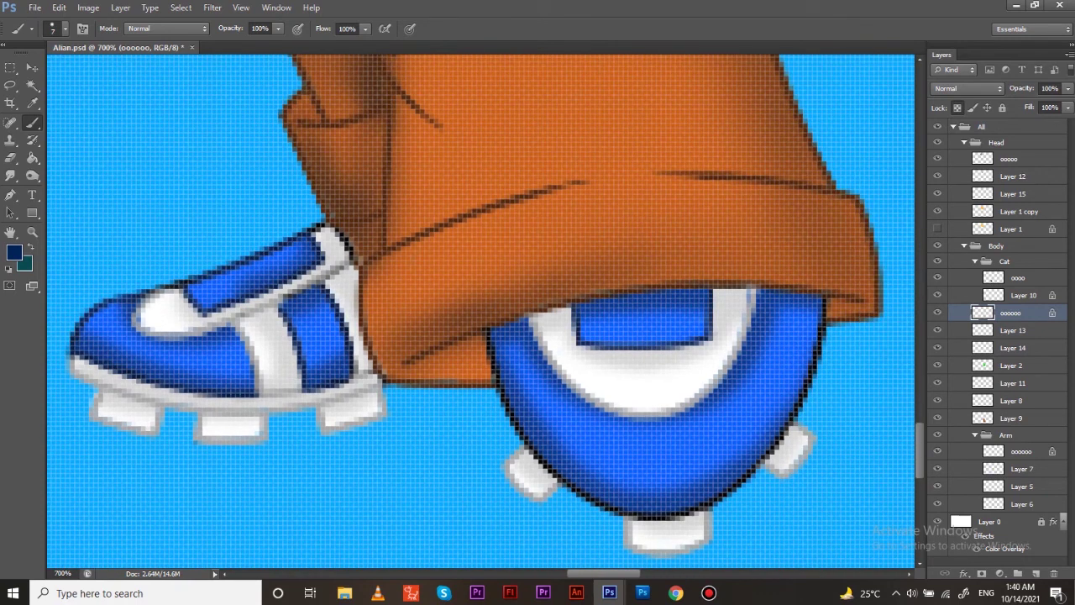
pyautogui.moveTo(489, 334)
pyautogui.mouseDown()
pyautogui.moveTo(537, 454)
pyautogui.moveTo(731, 491)
pyautogui.moveTo(817, 302)
pyautogui.mouseUp()
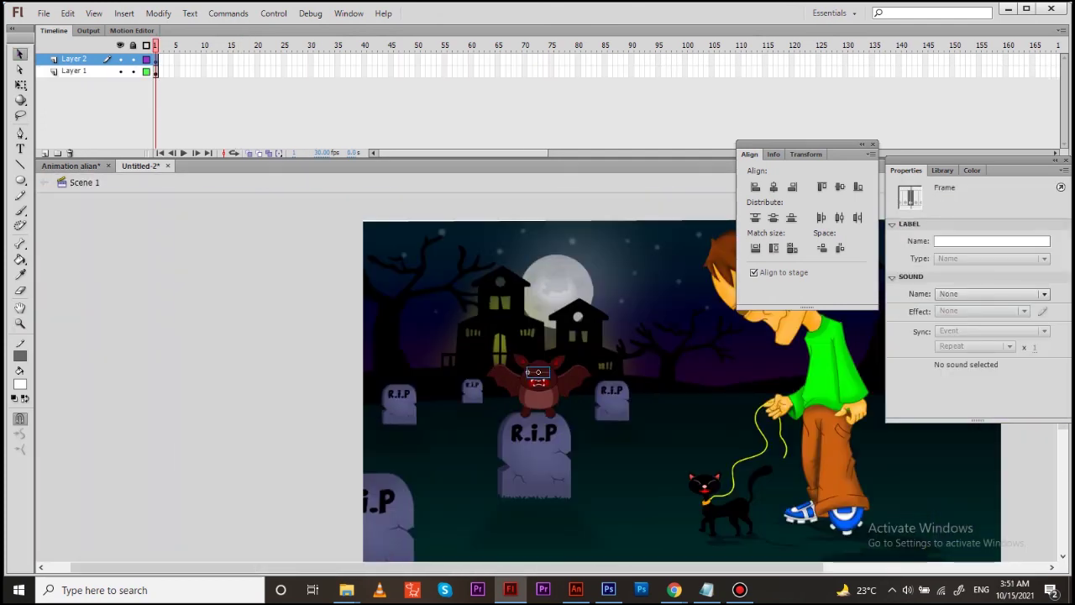
pyautogui.hotkey('ctrl', 'Return')
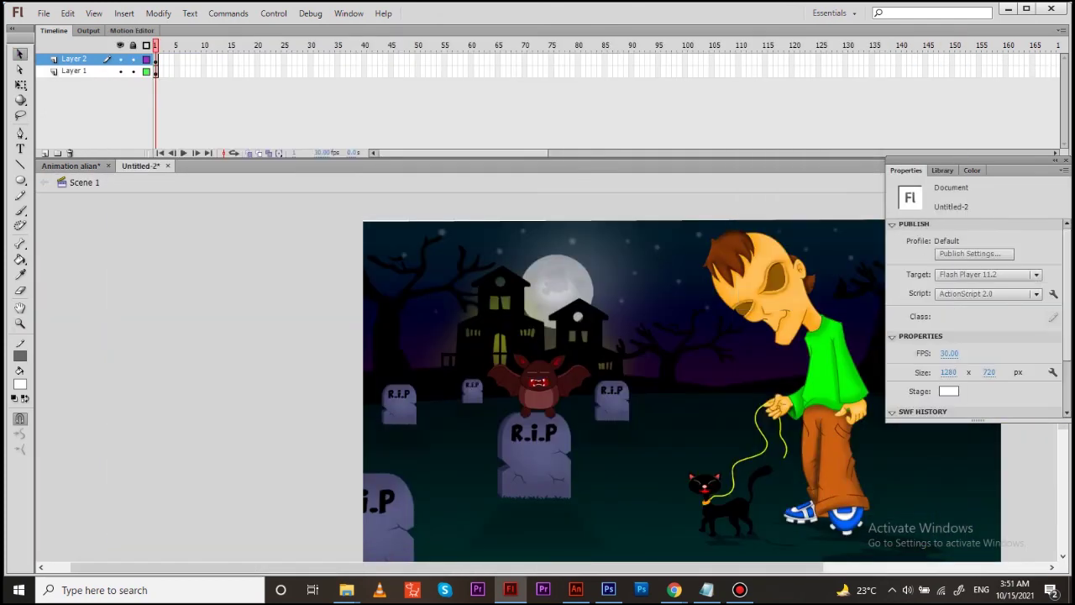